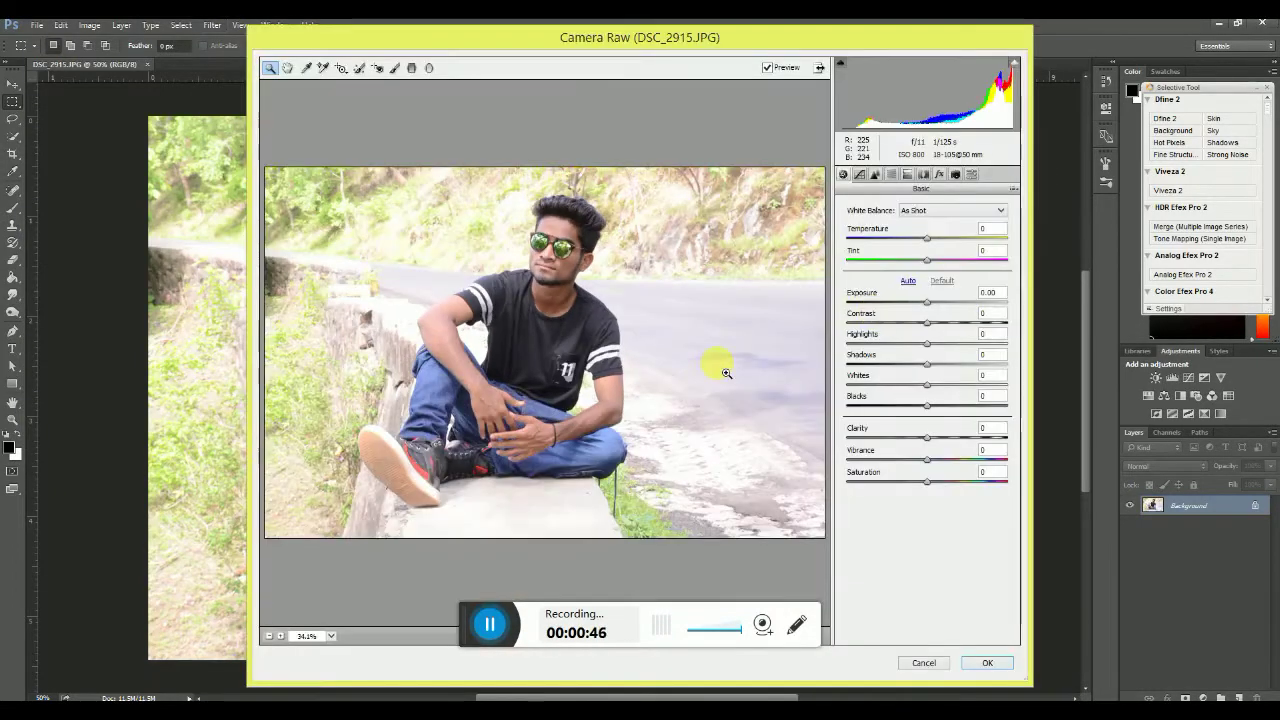
Set the photo's vibrance to +58 and raise the luminance of the oranges in Camera Raw
{"action": "left_click_drag", "start_coordinate": [930, 463], "coordinate": [950, 487]}
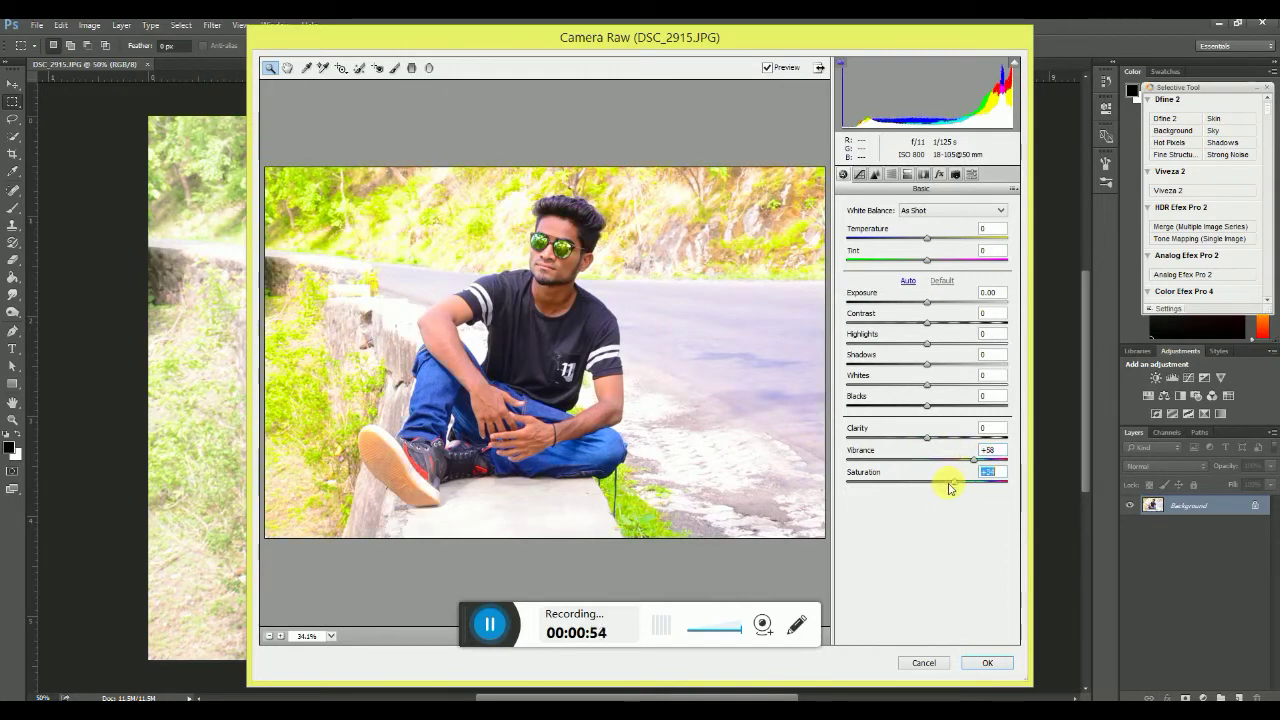
{"action": "left_click", "coordinate": [888, 176]}
{"action": "left_click", "coordinate": [921, 226]}
{"action": "left_click_drag", "start_coordinate": [929, 292], "coordinate": [986, 287]}
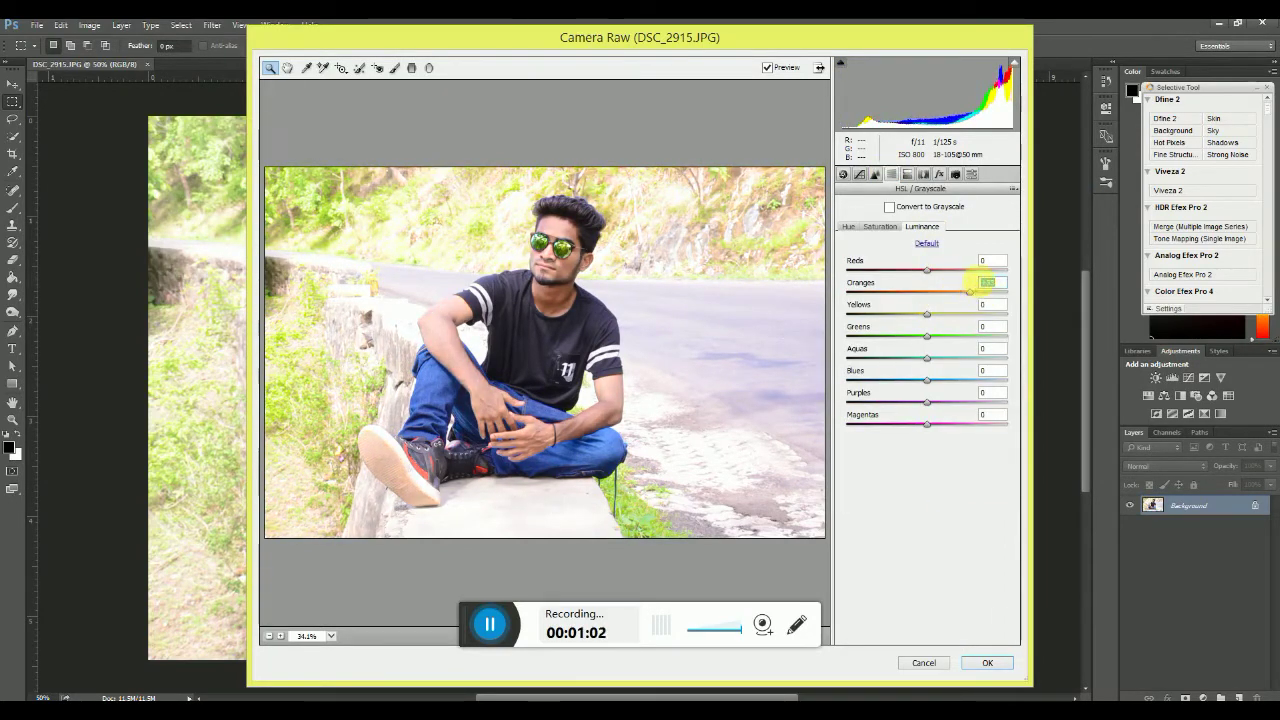
Try out the Blacks setting in the basic adjustments and apply the Camera Raw edits to the photo
{"action": "left_click", "coordinate": [907, 175]}
{"action": "left_click", "coordinate": [843, 174]}
{"action": "left_click_drag", "start_coordinate": [953, 410], "coordinate": [920, 418]}
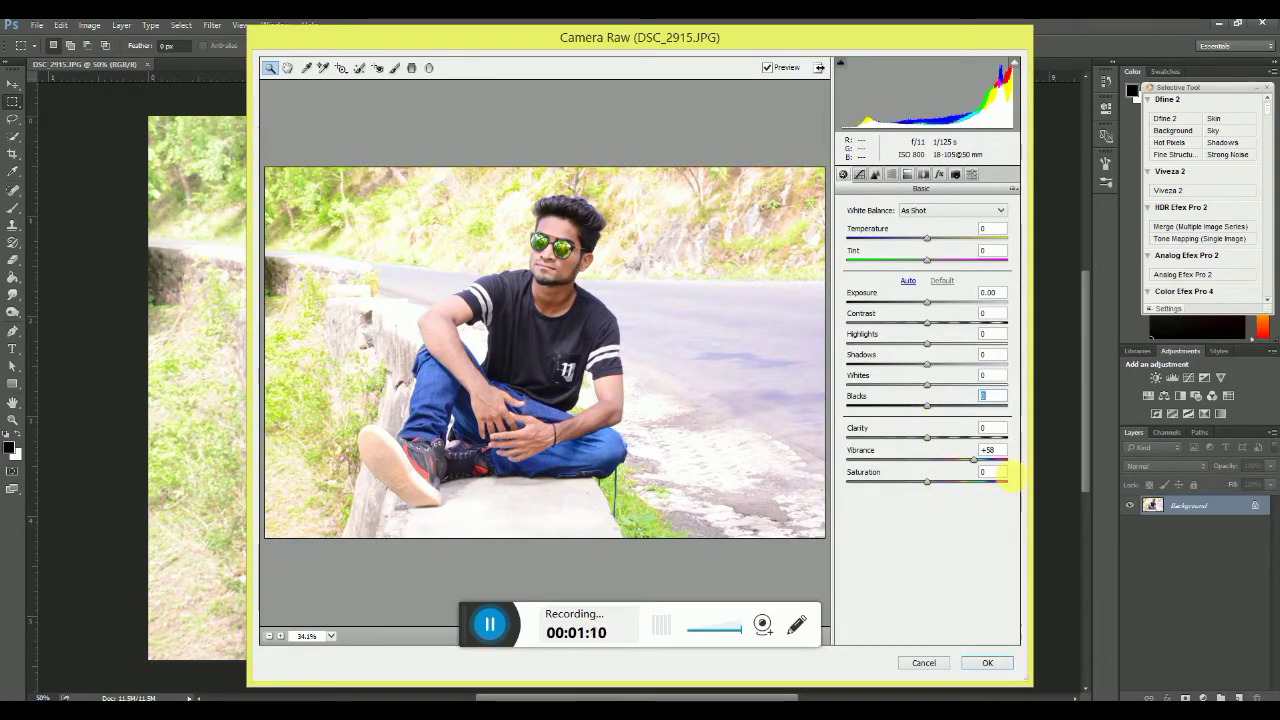
{"action": "left_click", "coordinate": [985, 662]}
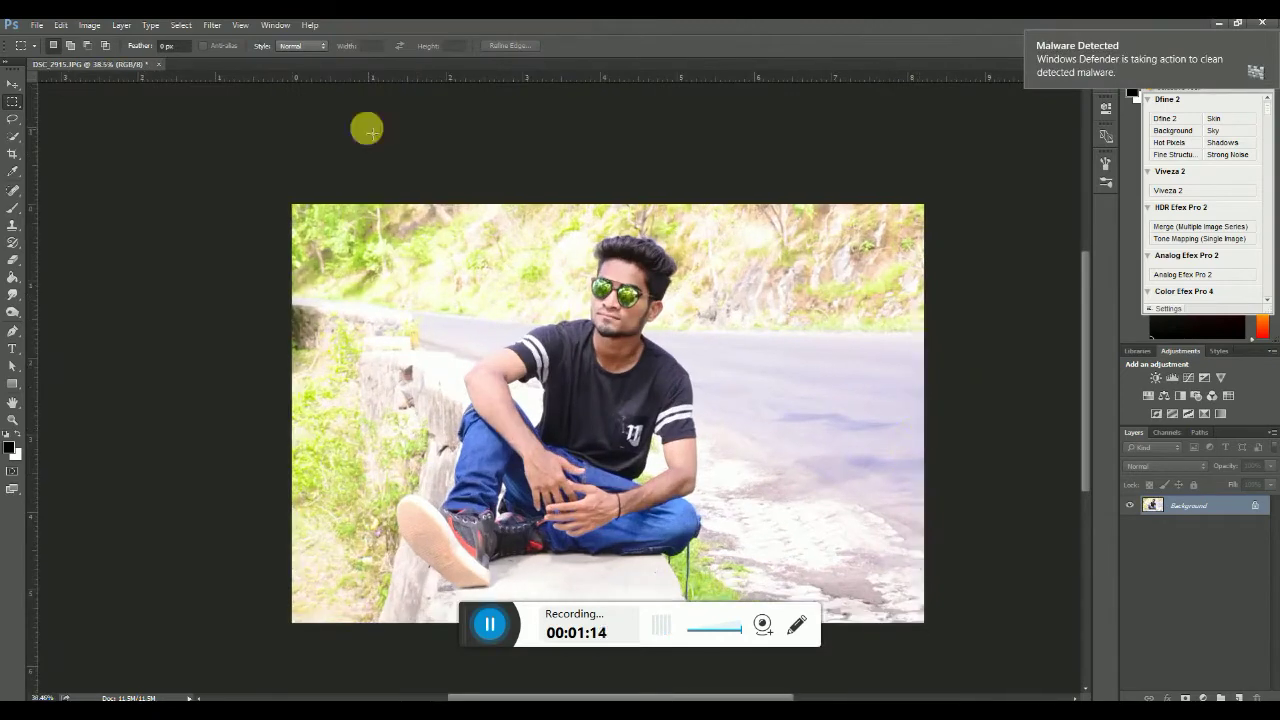
Select the road and hillside to the right of the man with the Quick Selection tool
{"action": "left_click", "coordinate": [11, 136]}
{"action": "mouse_move", "coordinate": [907, 261]}
{"action": "left_mouse_down"}
{"action": "mouse_move", "coordinate": [820, 337]}
{"action": "mouse_move", "coordinate": [827, 268]}
{"action": "mouse_move", "coordinate": [840, 228]}
{"action": "left_mouse_up"}
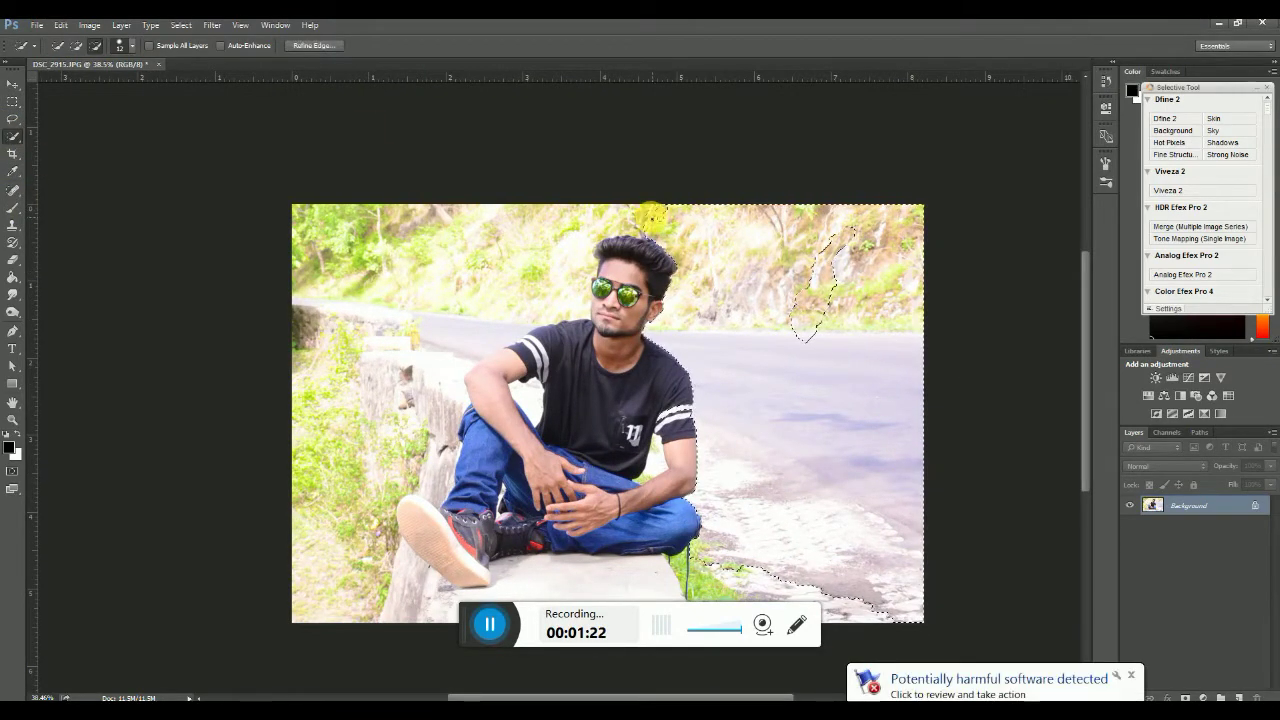
{"action": "right_click", "coordinate": [457, 298]}
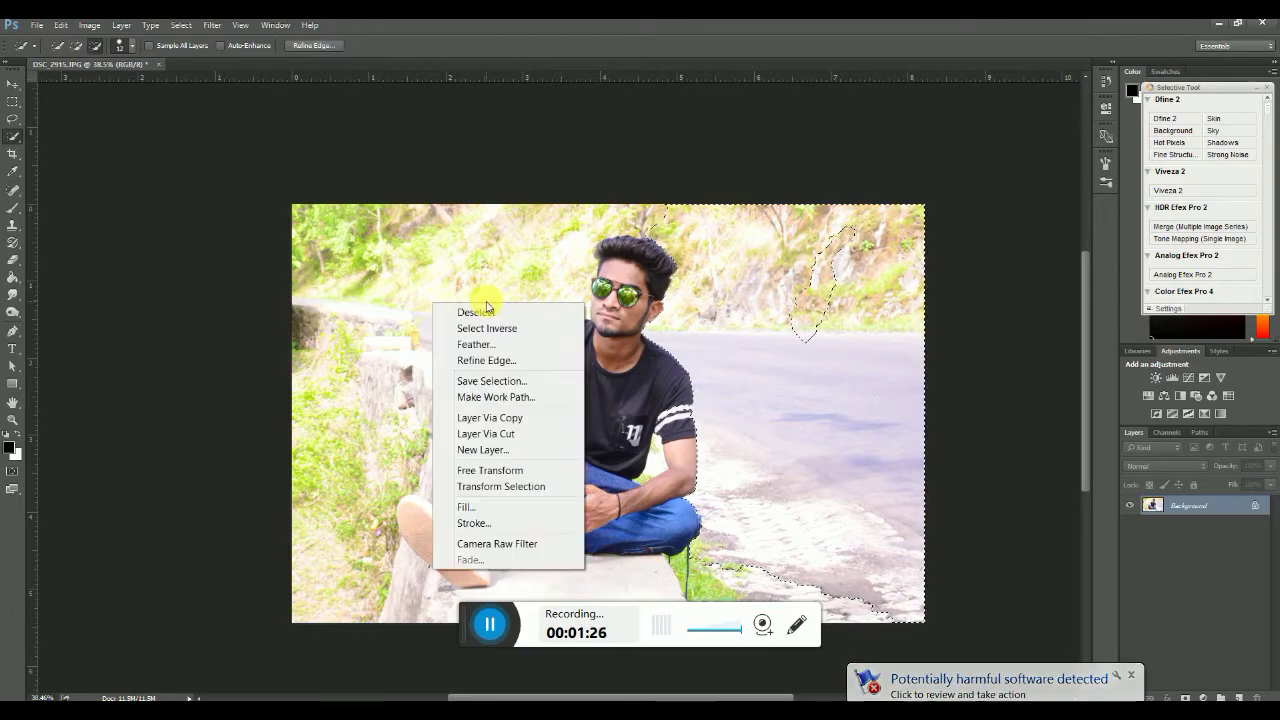
Enlarge the Quick Selection brush to 150 px and add the hillside, foliage and wall left of the man to the selection
{"action": "left_click", "coordinate": [135, 48]}
{"action": "left_click", "coordinate": [135, 52]}
{"action": "left_click", "coordinate": [80, 86]}
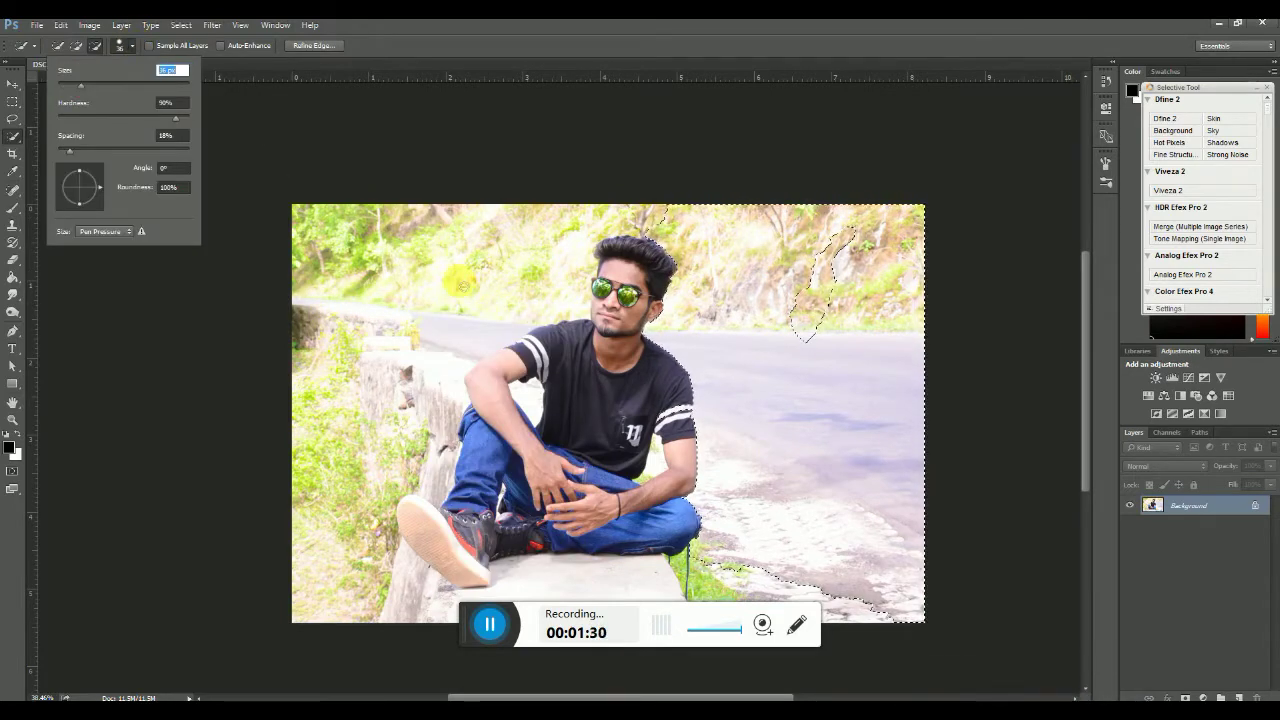
{"action": "left_click", "coordinate": [381, 260]}
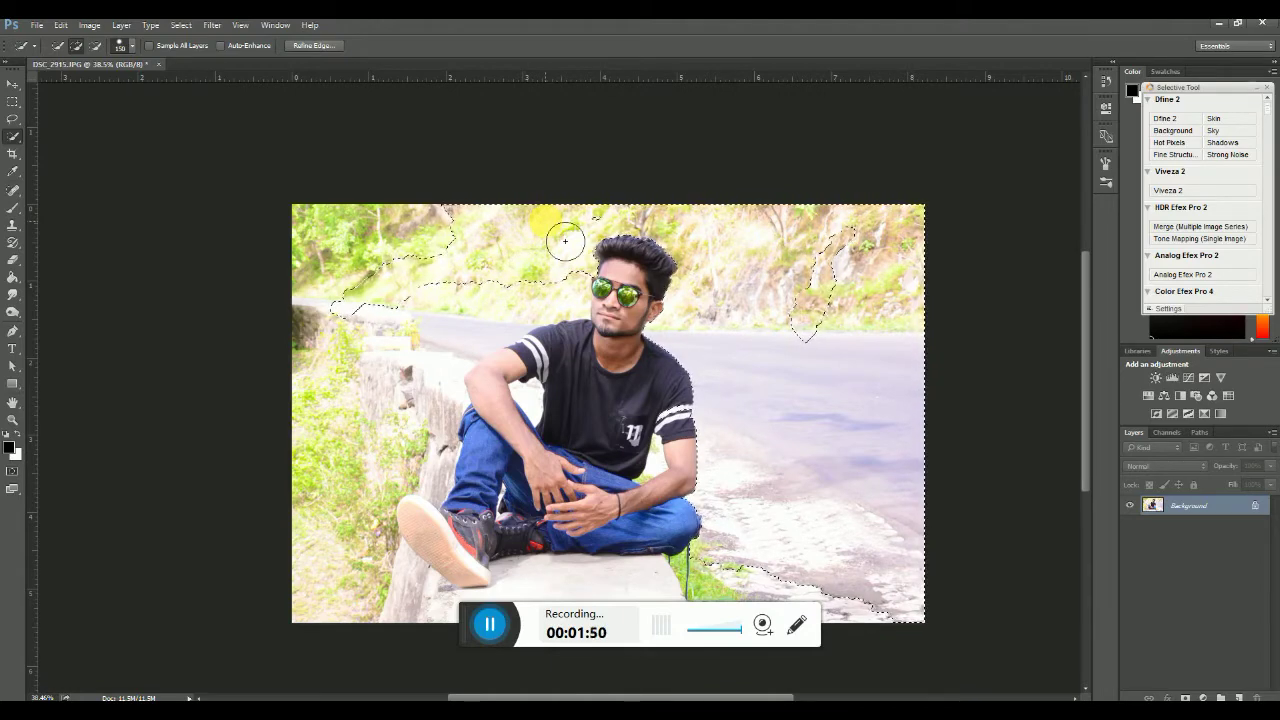
{"action": "mouse_move", "coordinate": [300, 258]}
{"action": "left_mouse_down"}
{"action": "mouse_move", "coordinate": [345, 371]}
{"action": "mouse_move", "coordinate": [474, 278]}
{"action": "left_mouse_up"}
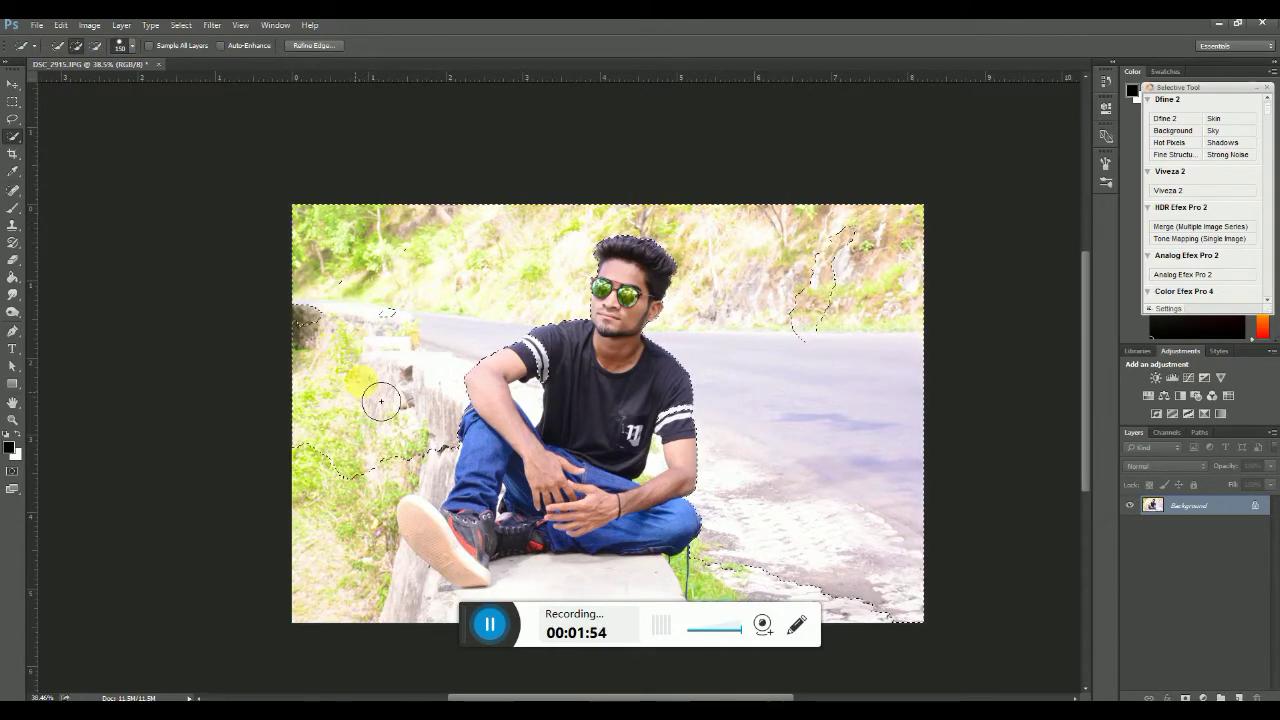
{"action": "left_click_drag", "start_coordinate": [422, 390], "coordinate": [337, 286]}
{"action": "mouse_move", "coordinate": [443, 476]}
{"action": "left_mouse_down"}
{"action": "mouse_move", "coordinate": [288, 582]}
{"action": "mouse_move", "coordinate": [312, 555]}
{"action": "left_mouse_up"}
{"action": "left_click_drag", "start_coordinate": [400, 575], "coordinate": [448, 628]}
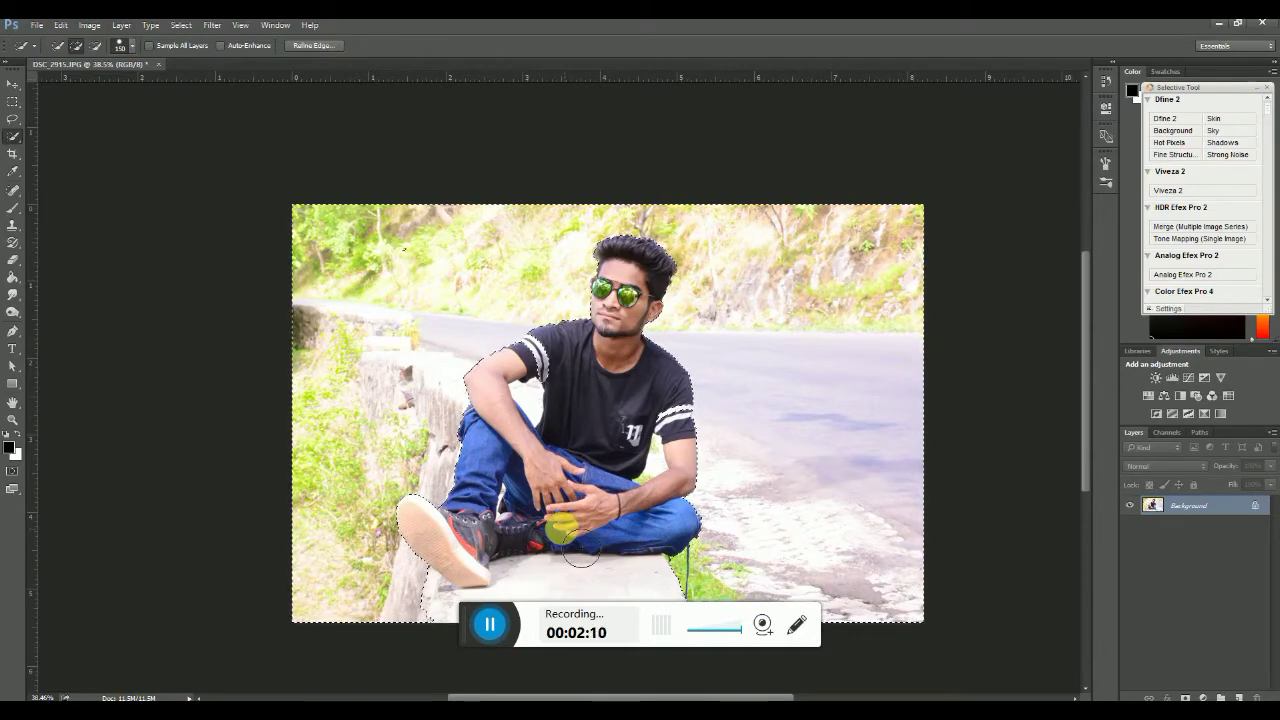
Refine the background selection around the gap enclosed by the man's raised arm, black shirt and jeans
{"action": "scroll", "coordinate": [525, 440], "scroll_direction": "up", "scroll_amount": 15}
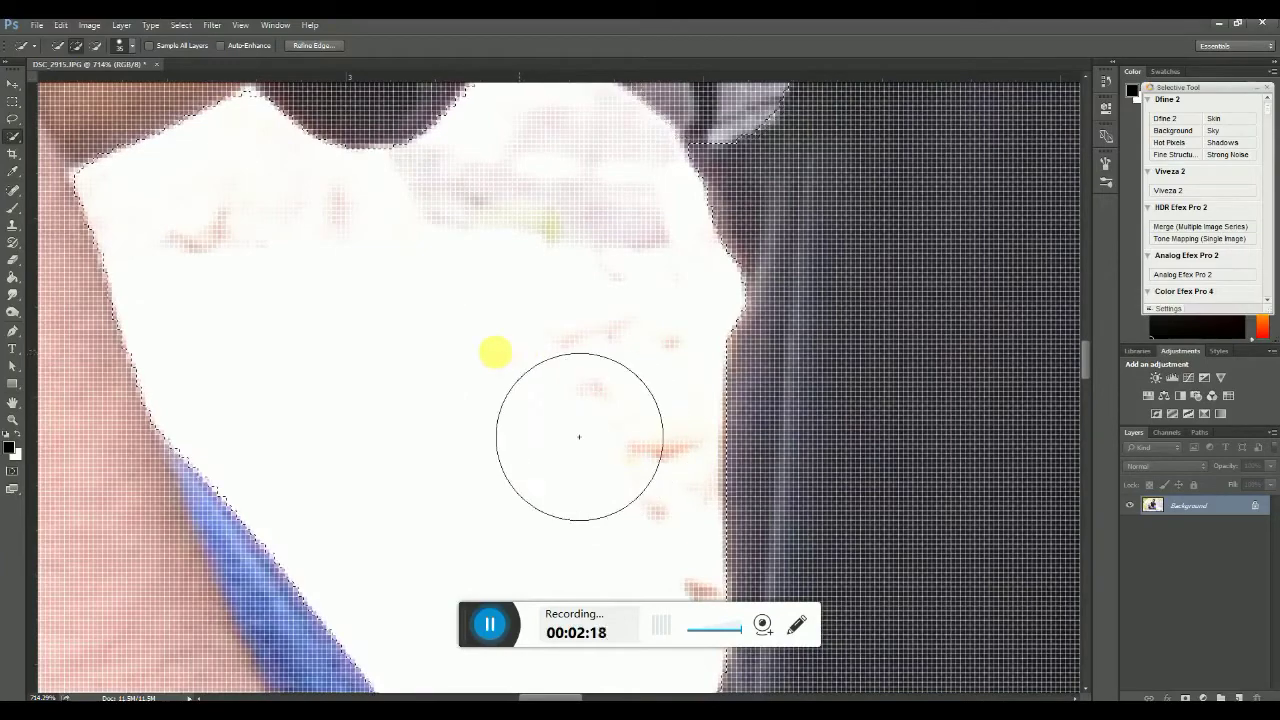
{"action": "scroll", "coordinate": [443, 357], "scroll_direction": "down", "scroll_amount": 5}
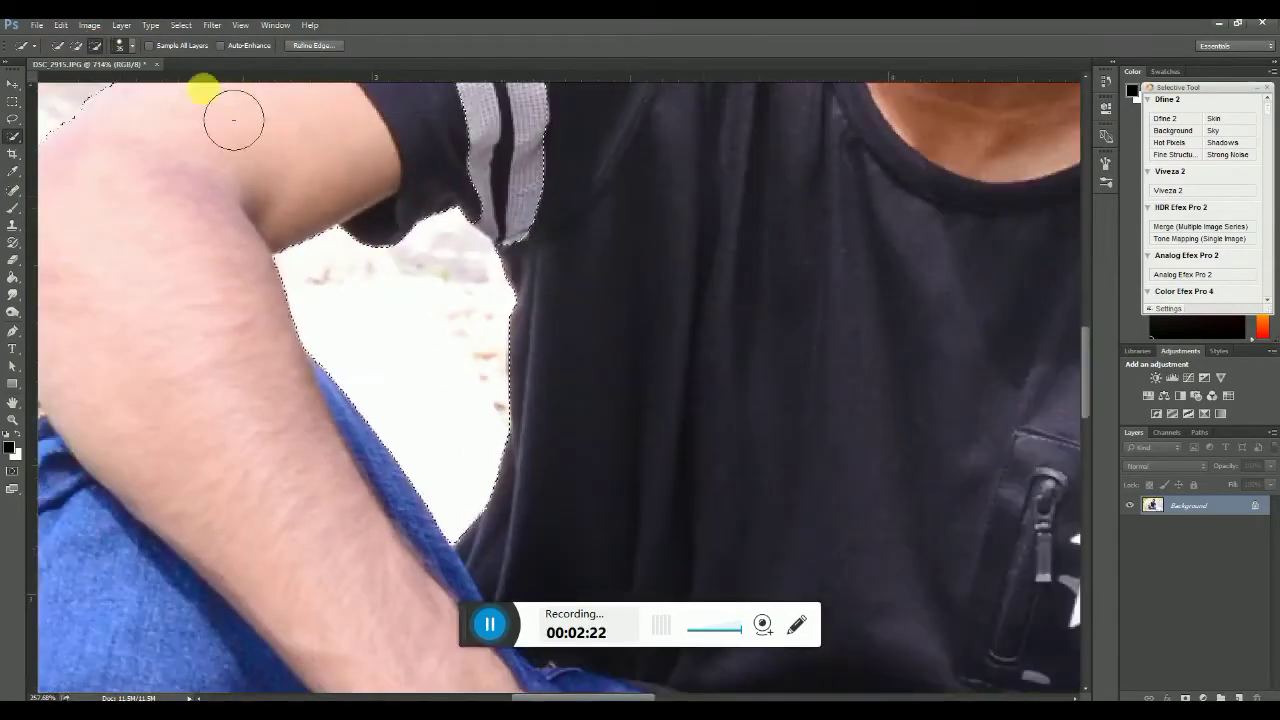
{"action": "scroll", "coordinate": [480, 149], "scroll_direction": "down", "scroll_amount": 3}
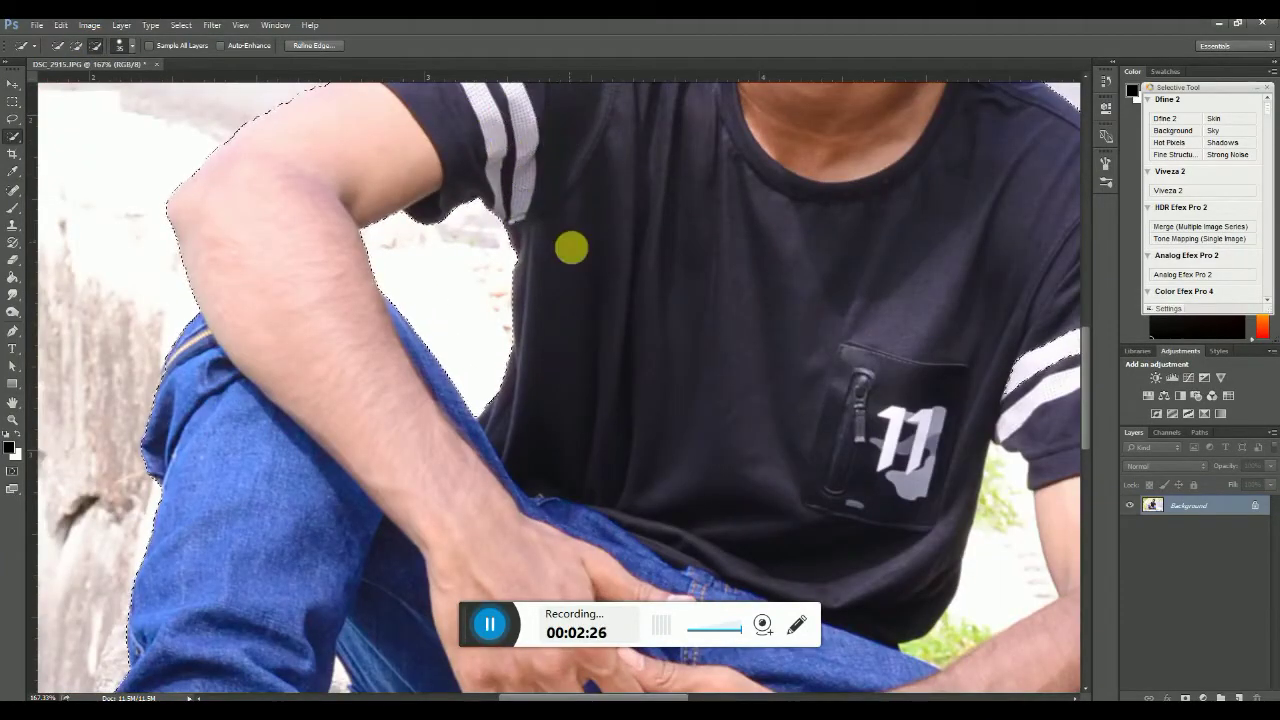
{"action": "scroll", "coordinate": [571, 248], "scroll_direction": "down", "scroll_amount": 4}
{"action": "scroll", "coordinate": [611, 229], "scroll_direction": "up", "scroll_amount": 3}
{"action": "scroll", "coordinate": [611, 229], "scroll_direction": "down", "scroll_amount": 3}
{"action": "scroll", "coordinate": [699, 316], "scroll_direction": "up", "scroll_amount": 2}
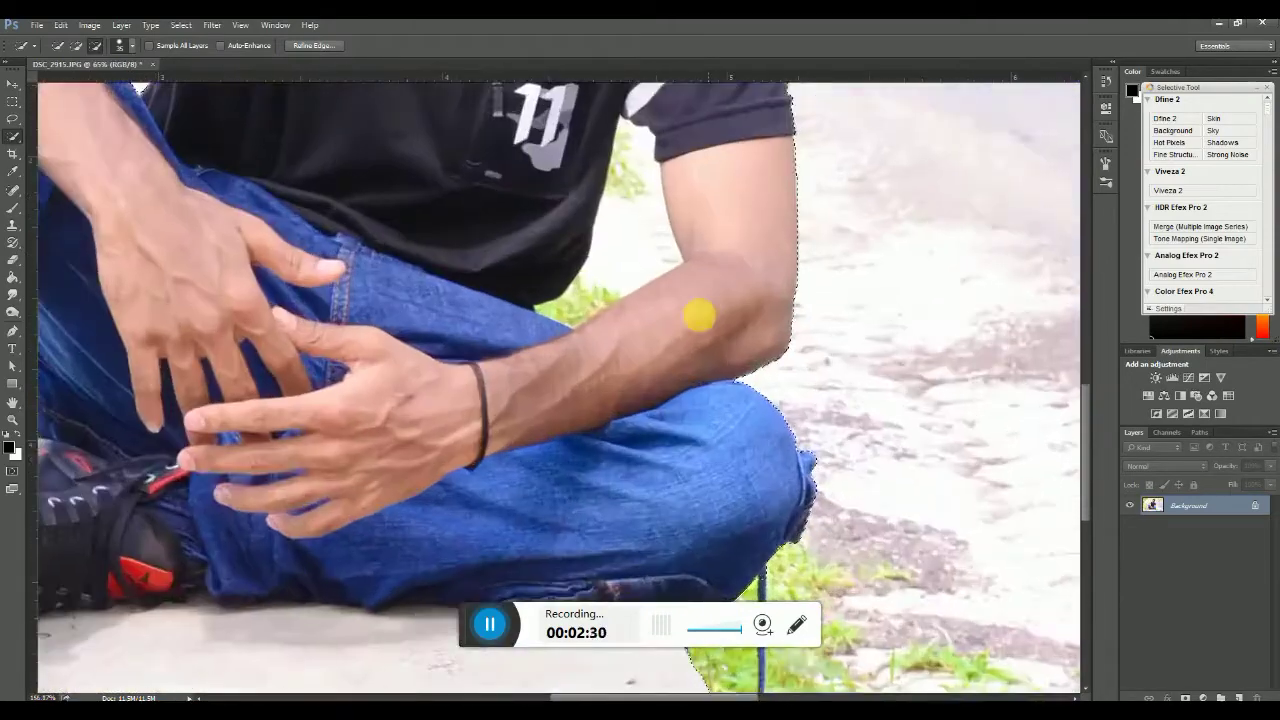
Add the grassy gap between the shirt and the other bent arm to the background selection and clean up its edge
{"action": "scroll", "coordinate": [699, 316], "scroll_direction": "up", "scroll_amount": 3}
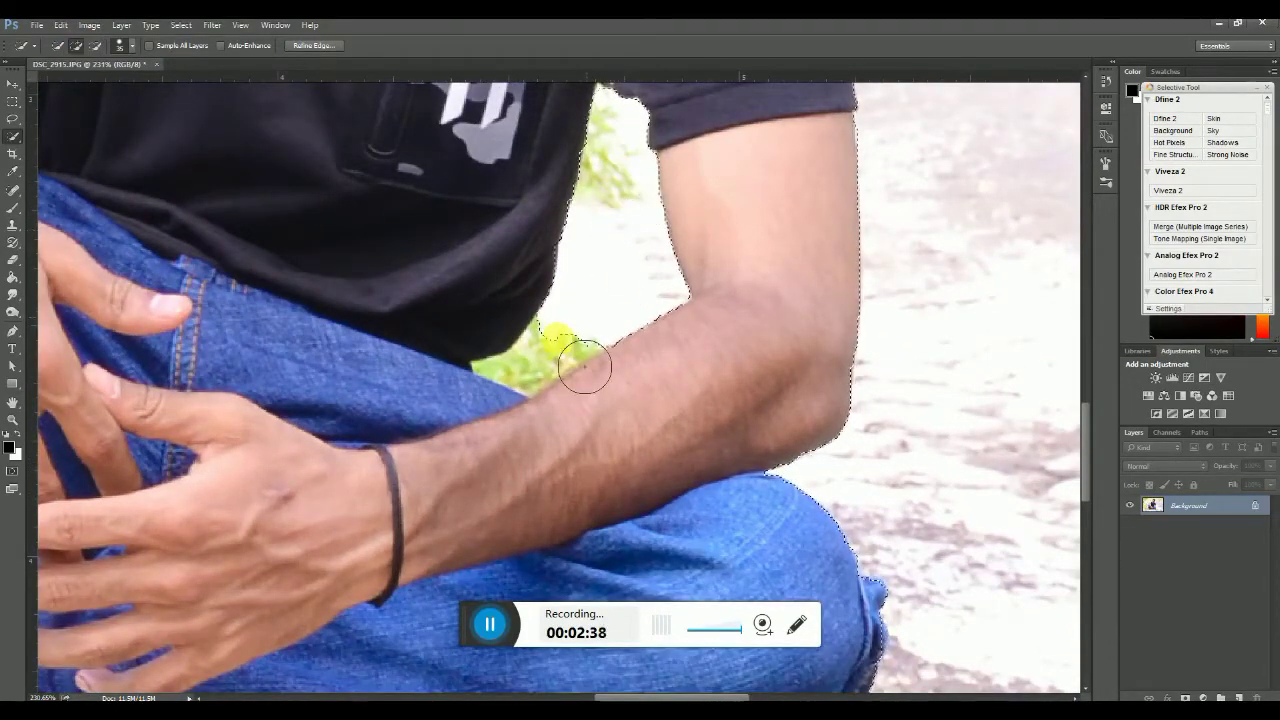
{"action": "scroll", "coordinate": [644, 261], "scroll_direction": "down", "scroll_amount": 5}
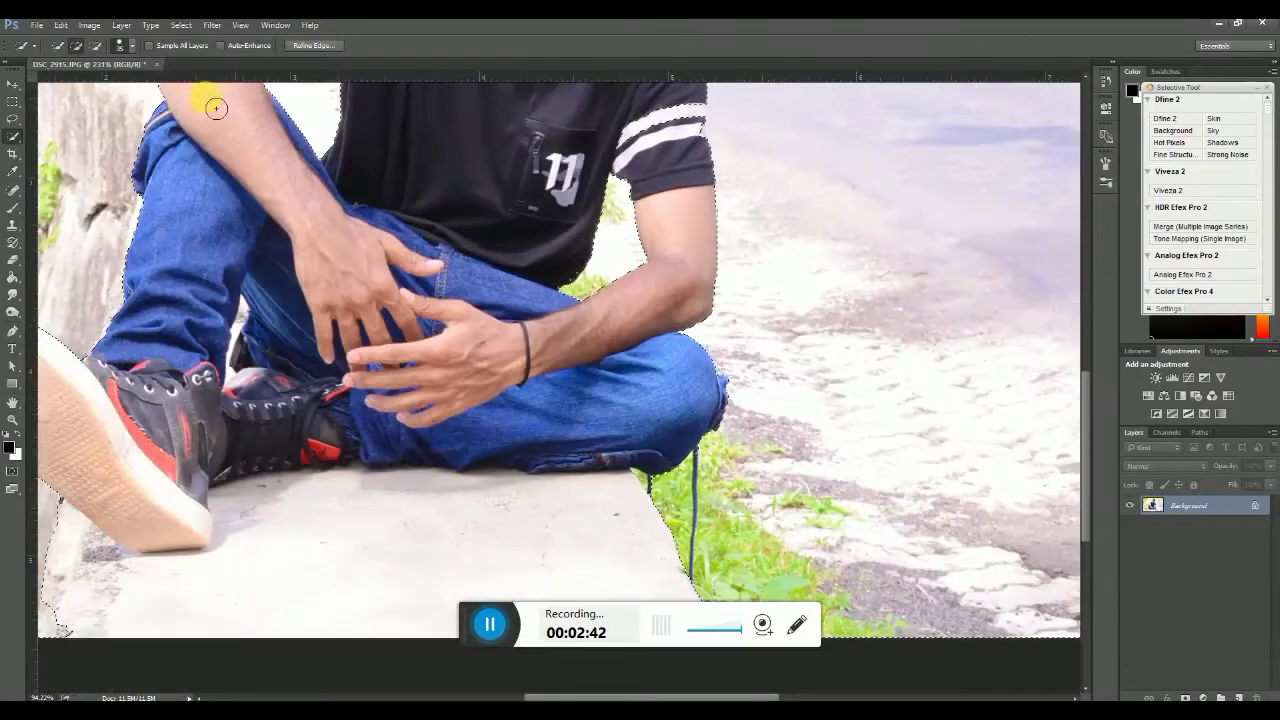
{"action": "scroll", "coordinate": [560, 260], "scroll_direction": "up", "scroll_amount": 6}
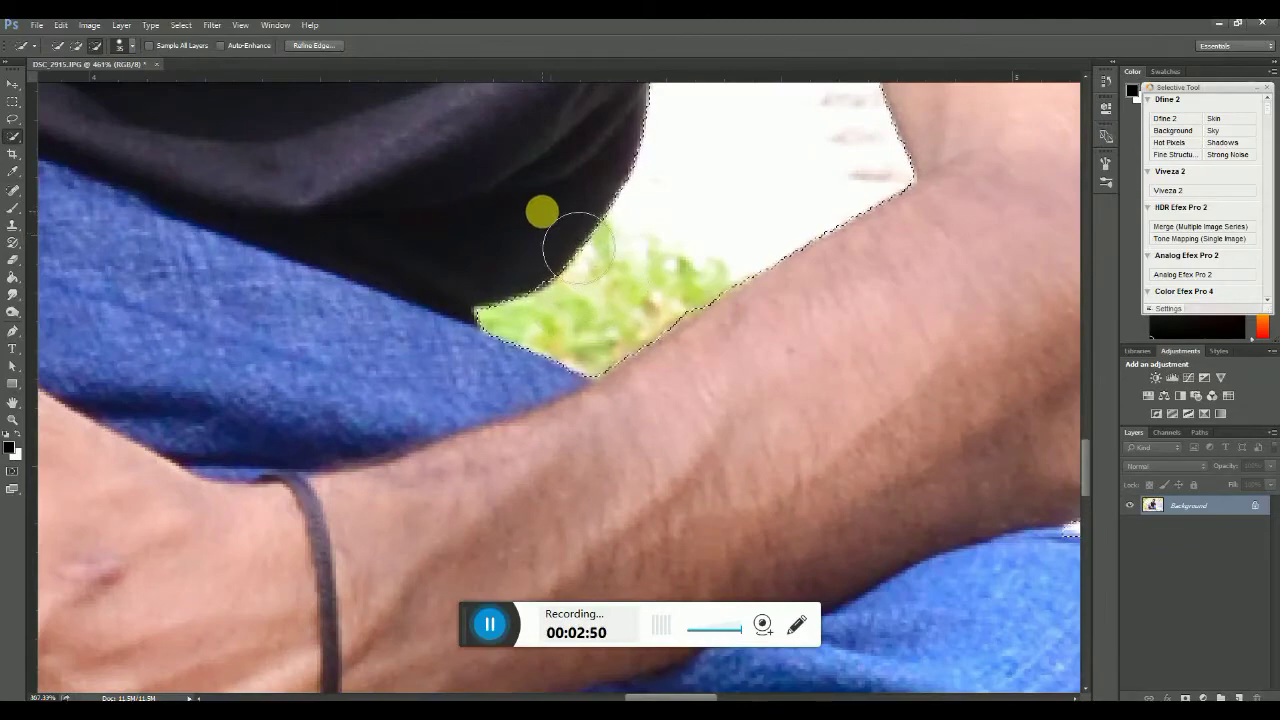
{"action": "scroll", "coordinate": [545, 210], "scroll_direction": "down", "scroll_amount": 7}
{"action": "scroll", "coordinate": [590, 285], "scroll_direction": "up", "scroll_amount": 3}
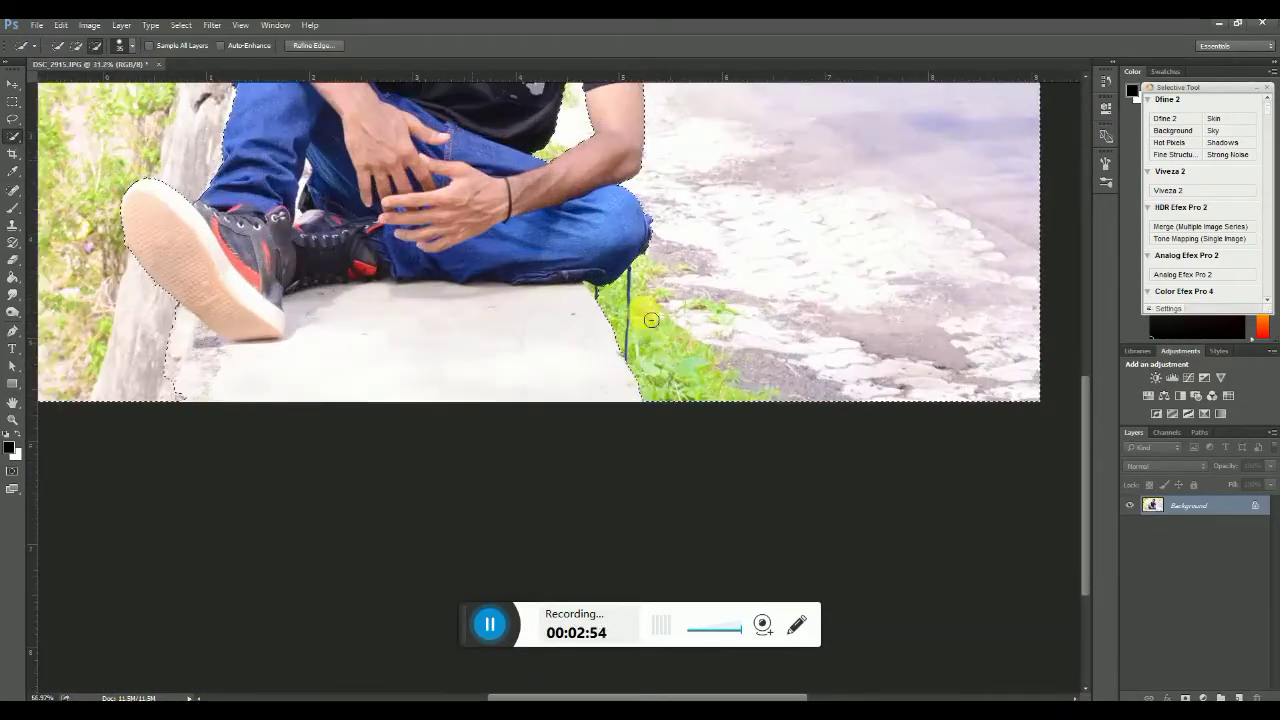
{"action": "scroll", "coordinate": [651, 319], "scroll_direction": "up", "scroll_amount": 2}
{"action": "scroll", "coordinate": [620, 400], "scroll_direction": "down", "scroll_amount": 4}
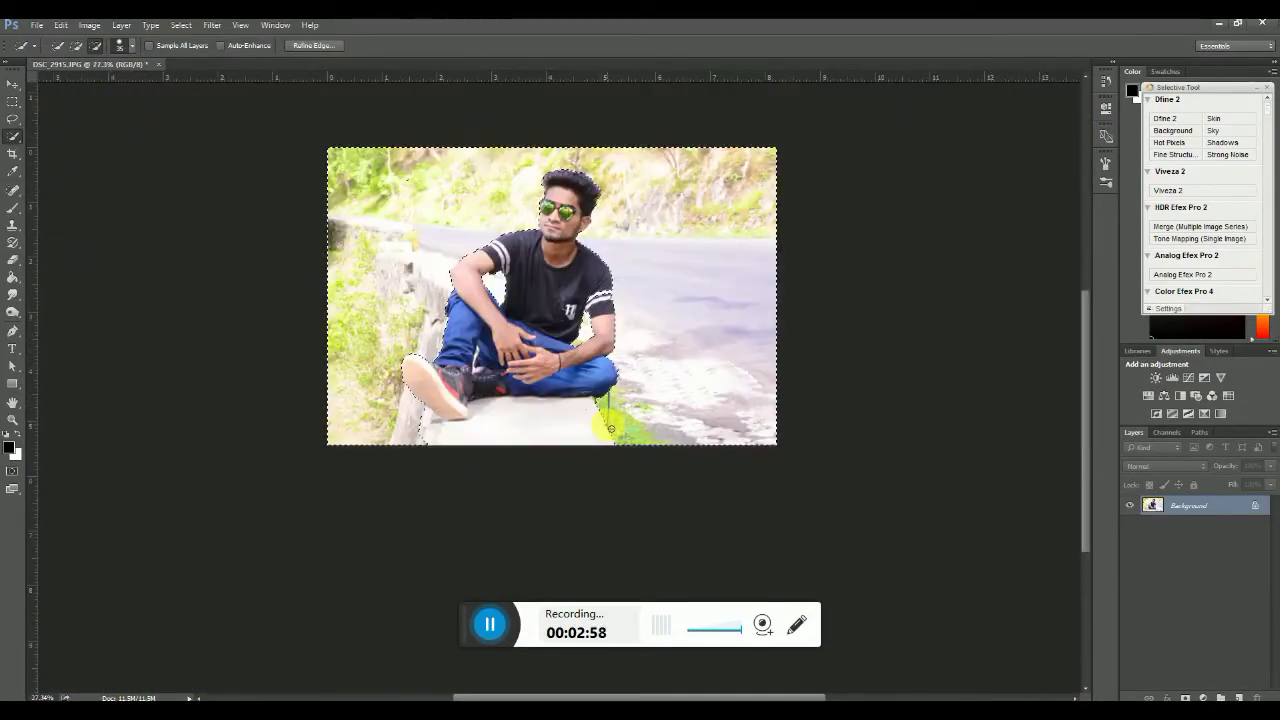
Invert the selection to copy the man and his ledge onto a new layer, and hide the Background layer
{"action": "key", "text": "ctrl+j"}
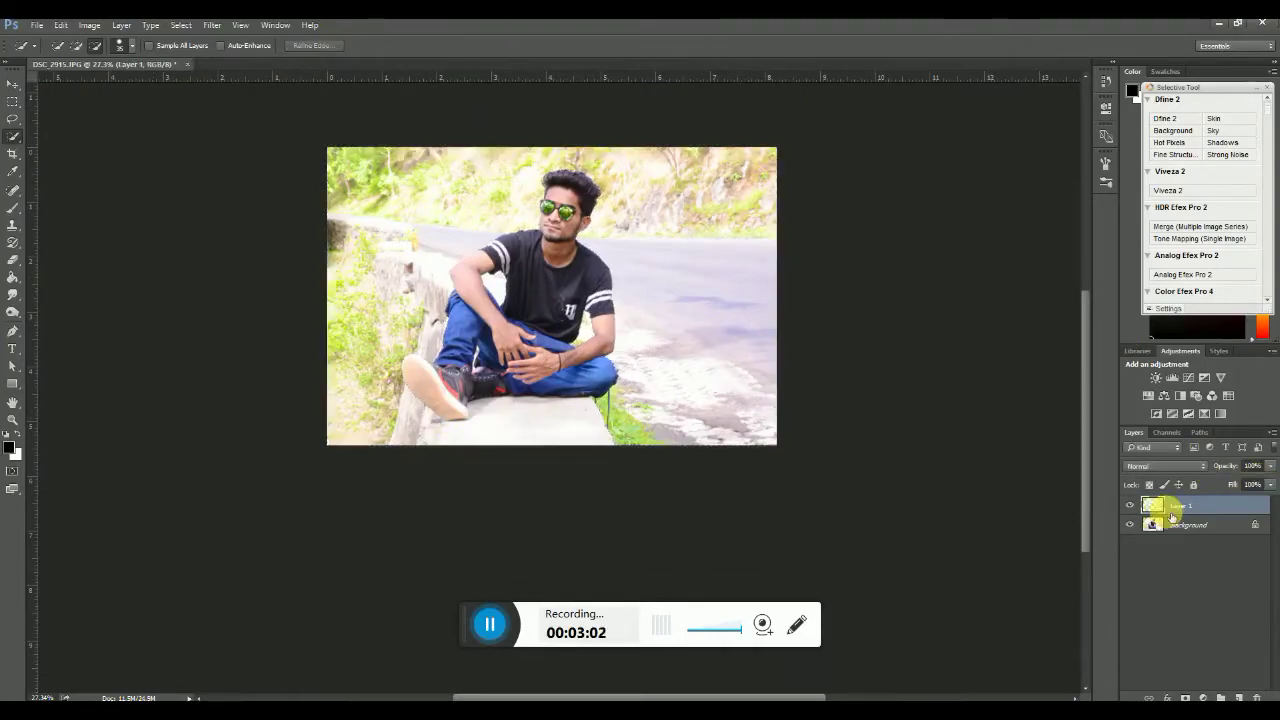
{"action": "key", "text": "ctrl+z"}
{"action": "right_click", "coordinate": [664, 203]}
{"action": "left_click", "coordinate": [670, 222]}
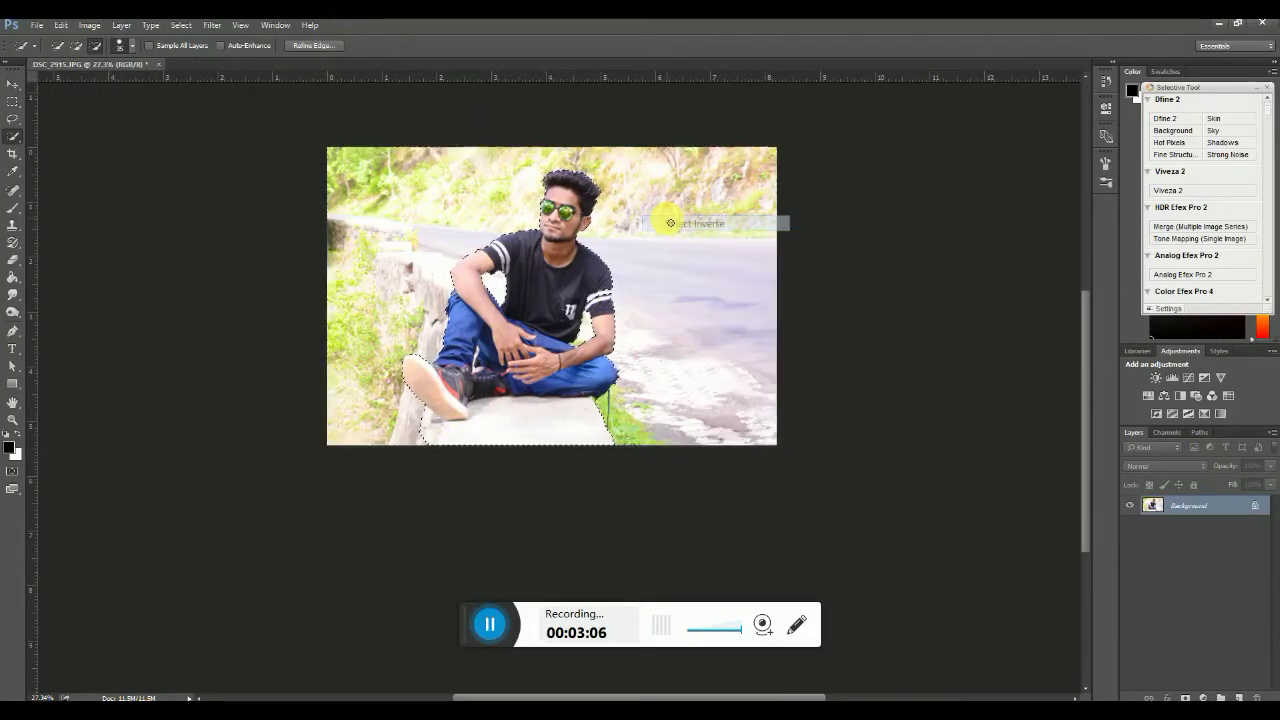
{"action": "key", "text": "ctrl+j"}
{"action": "left_click", "coordinate": [1130, 524]}
Extend the canvas above the man's head with the Crop tool to a height of about 5.8 in
{"action": "scroll", "coordinate": [582, 385], "scroll_direction": "up", "scroll_amount": 2}
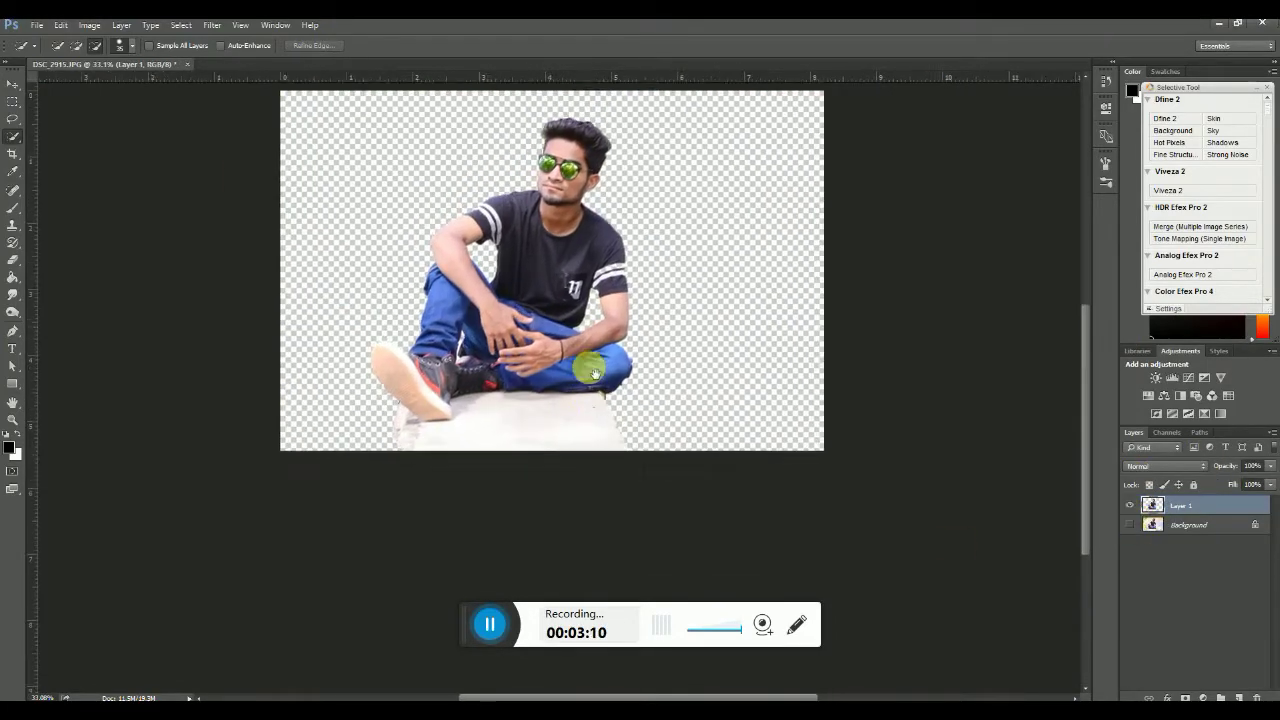
{"action": "left_click_drag", "start_coordinate": [589, 369], "coordinate": [605, 478]}
{"action": "left_click", "coordinate": [11, 155]}
{"action": "left_click_drag", "start_coordinate": [573, 200], "coordinate": [572, 174]}
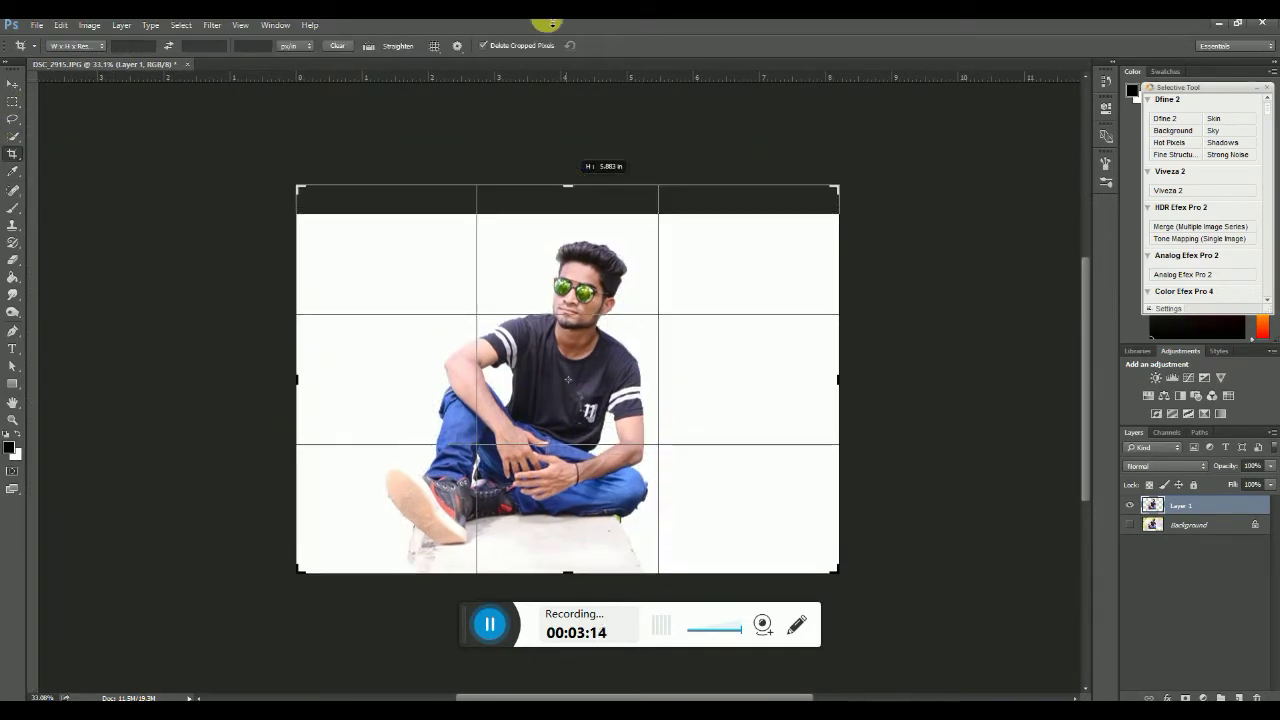
{"action": "left_click", "coordinate": [615, 46]}
{"action": "key", "text": "Return"}
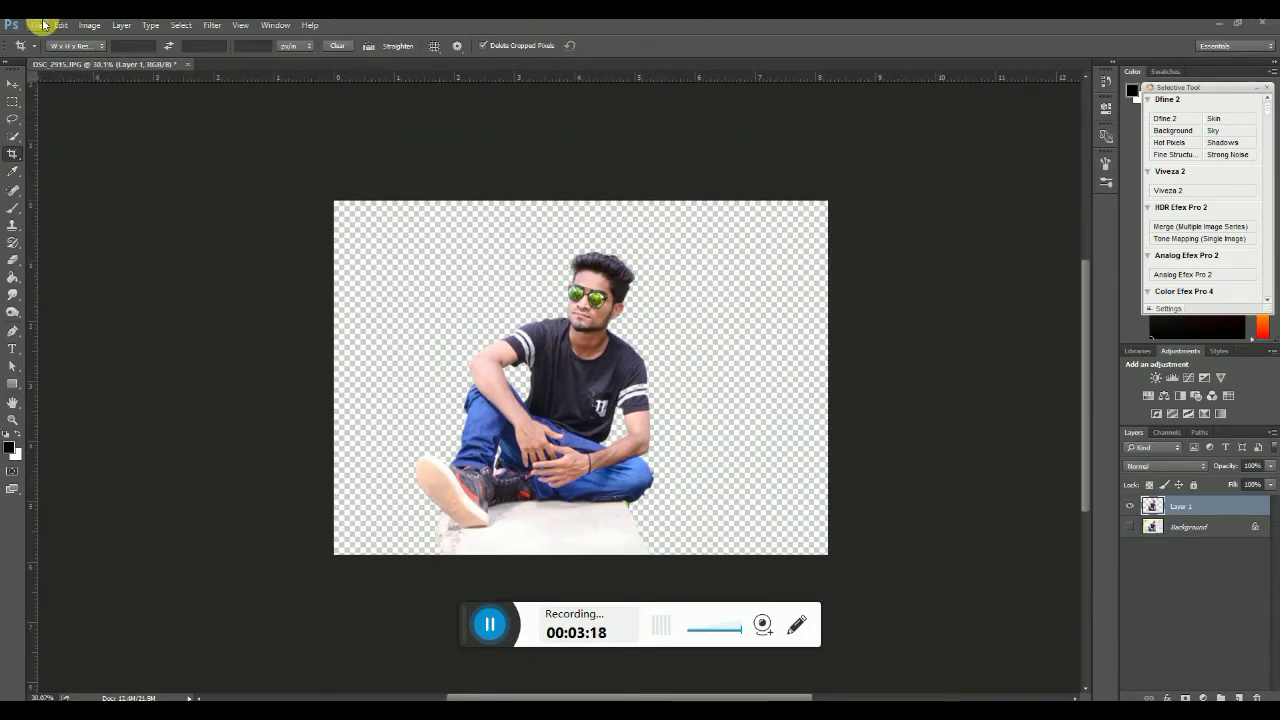
{"action": "left_click", "coordinate": [42, 28]}
{"action": "left_click", "coordinate": [112, 330]}
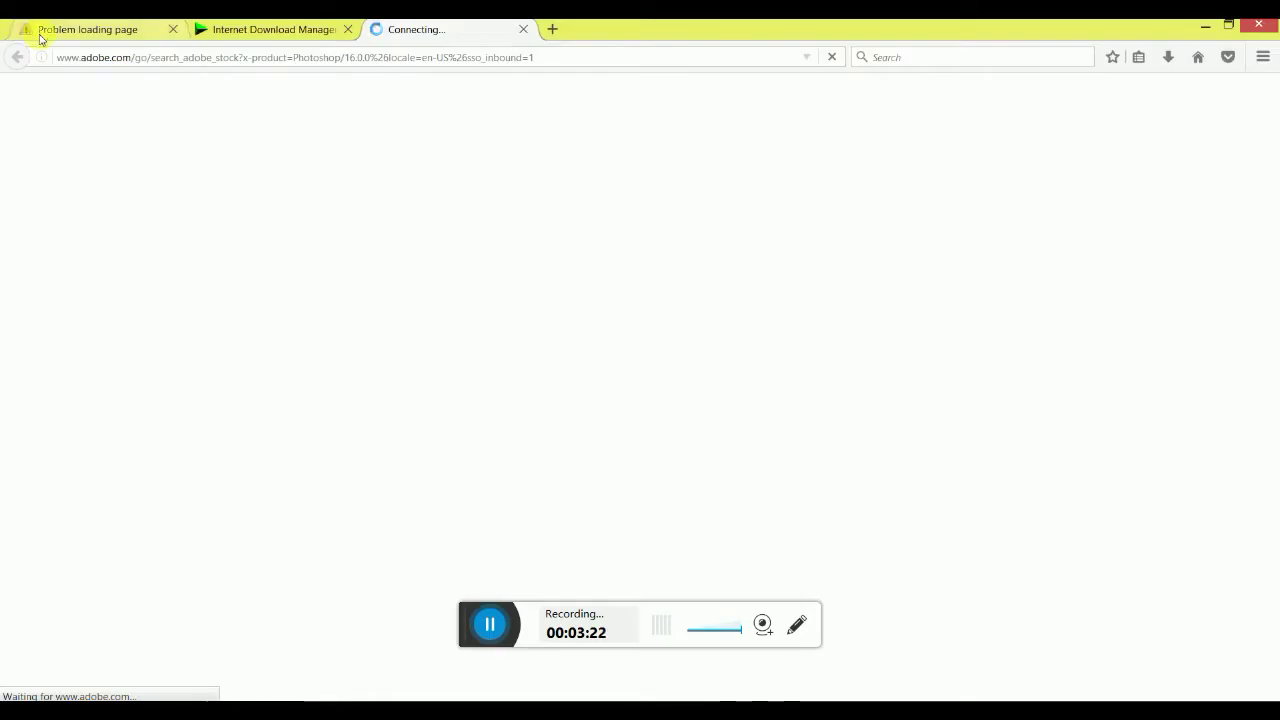
{"action": "left_click", "coordinate": [1274, 26]}
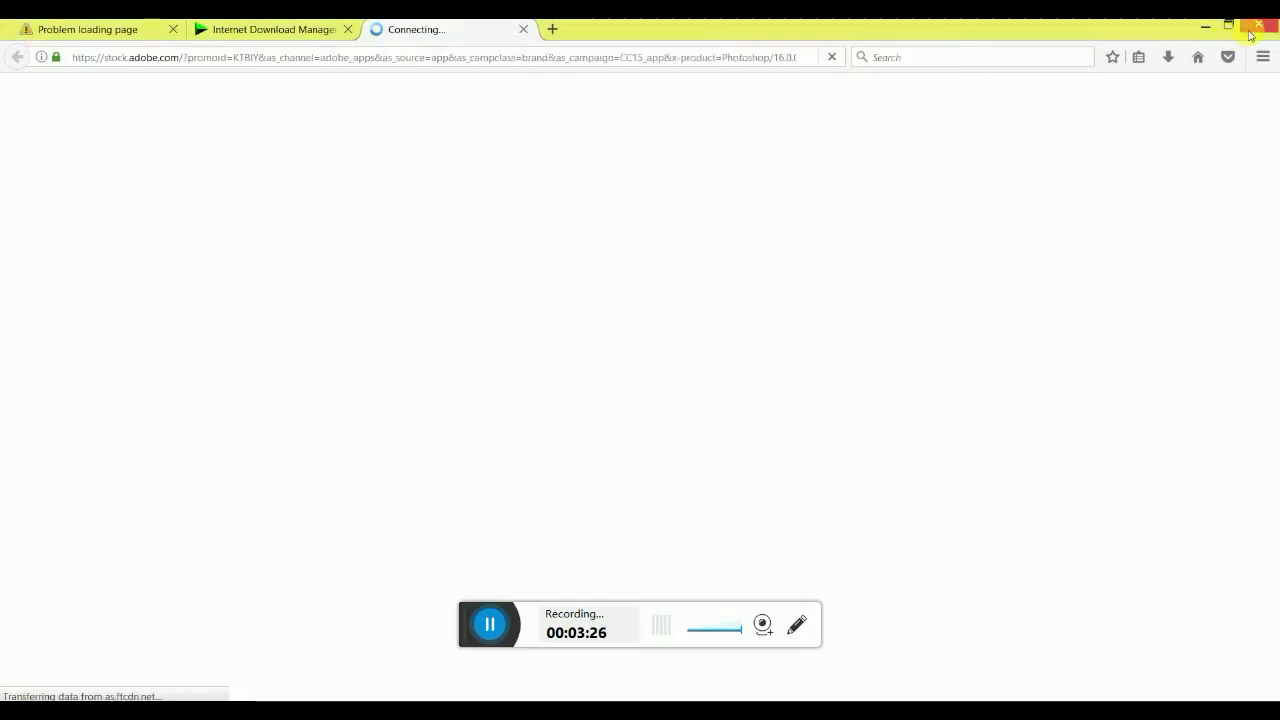
{"action": "left_click", "coordinate": [602, 398]}
Start placing an embedded file and open the ed subfolder on New Volume (F:)
{"action": "left_click", "coordinate": [37, 25]}
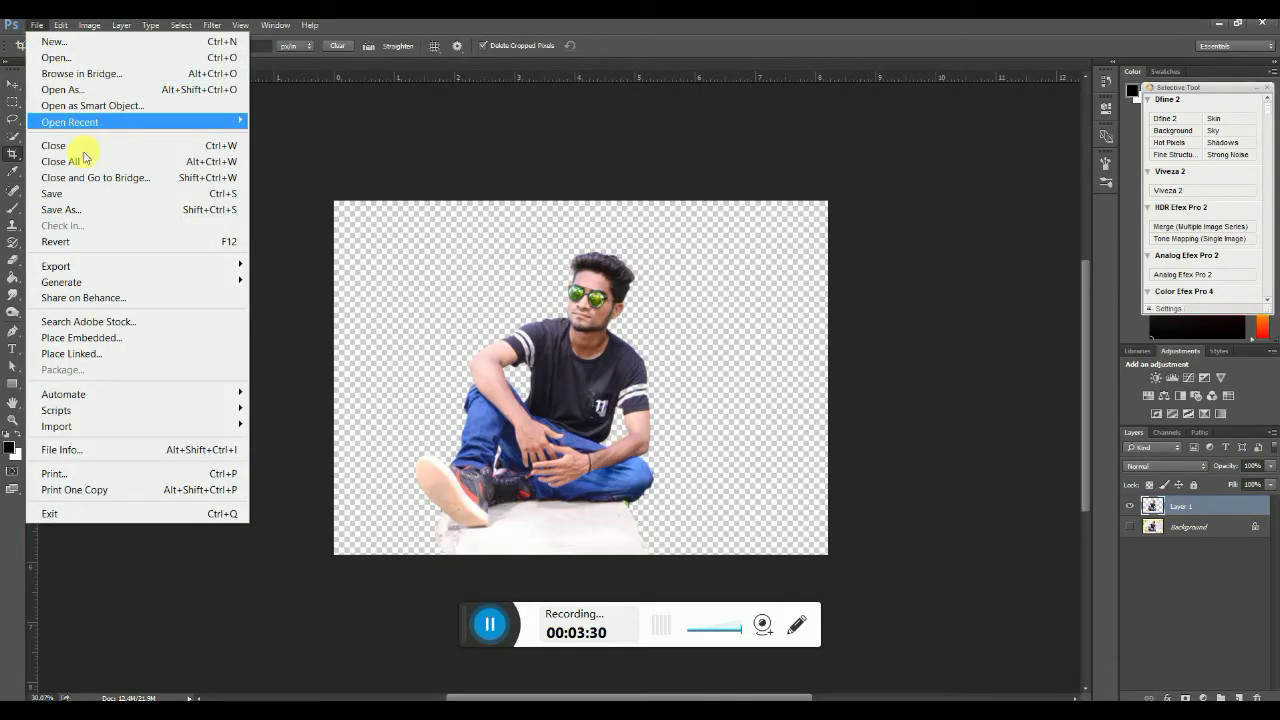
{"action": "left_click", "coordinate": [92, 337]}
{"action": "left_click", "coordinate": [80, 400]}
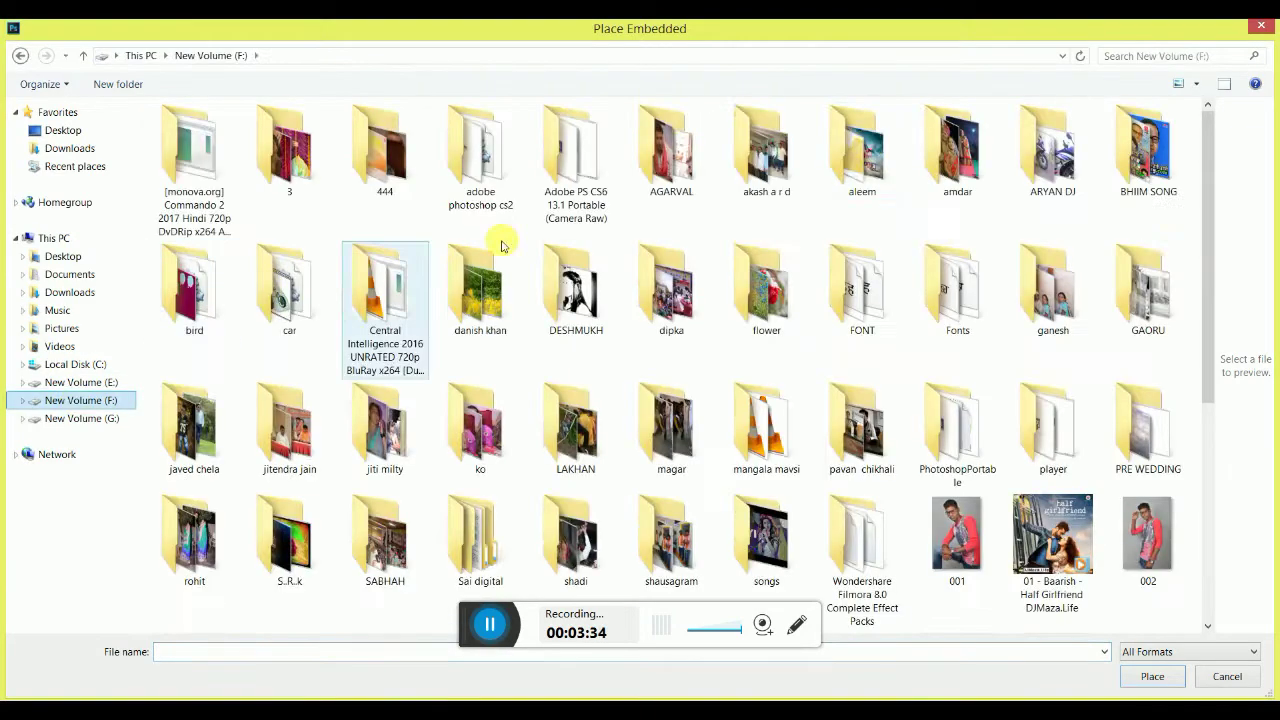
{"action": "double_click", "coordinate": [862, 150]}
{"action": "double_click", "coordinate": [674, 150]}
Look through the images in the ed folder for a suitable background picture
{"action": "scroll", "coordinate": [700, 400], "scroll_direction": "down", "scroll_amount": 5}
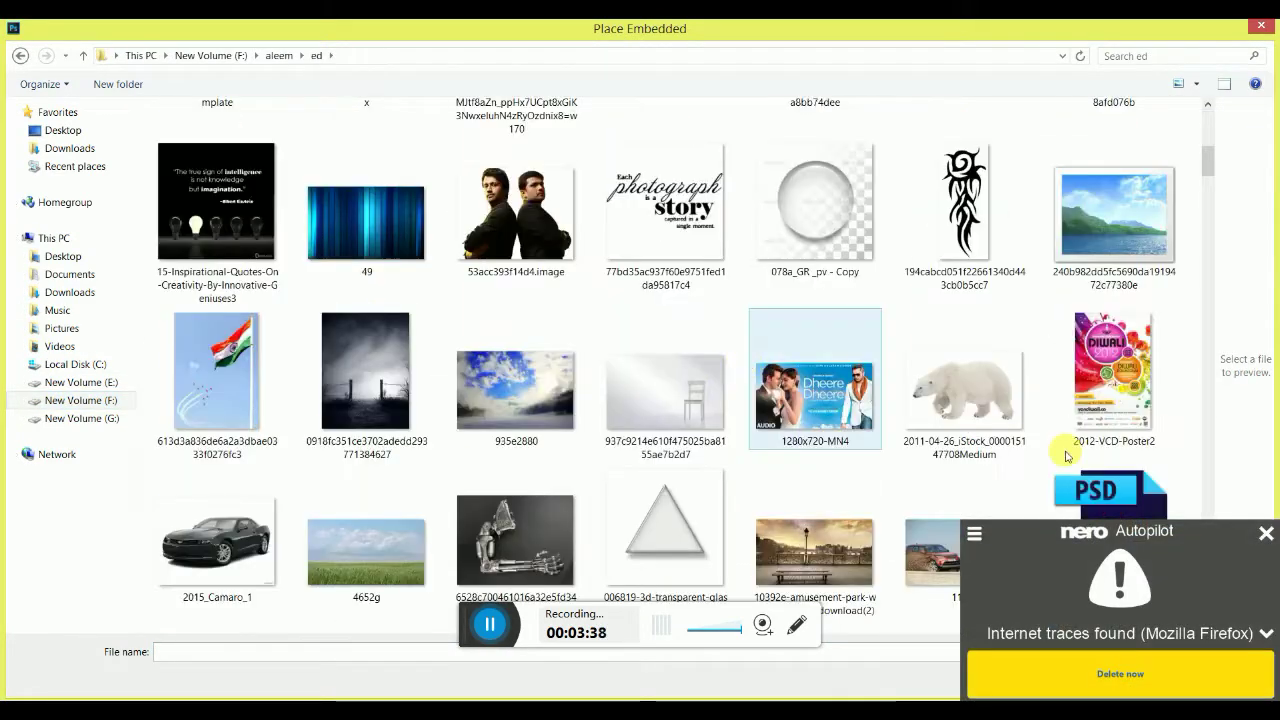
{"action": "left_click", "coordinate": [1266, 534]}
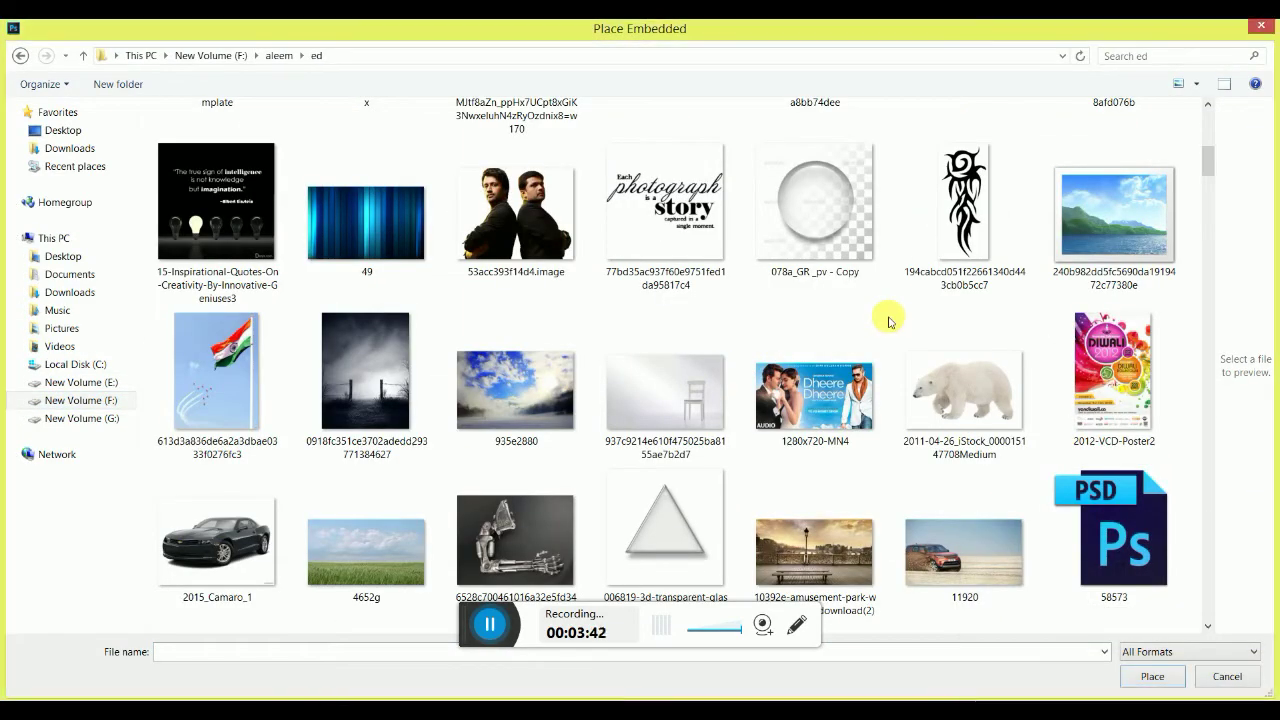
{"action": "scroll", "coordinate": [890, 320], "scroll_direction": "down", "scroll_amount": 10}
{"action": "scroll", "coordinate": [890, 320], "scroll_direction": "down", "scroll_amount": 15}
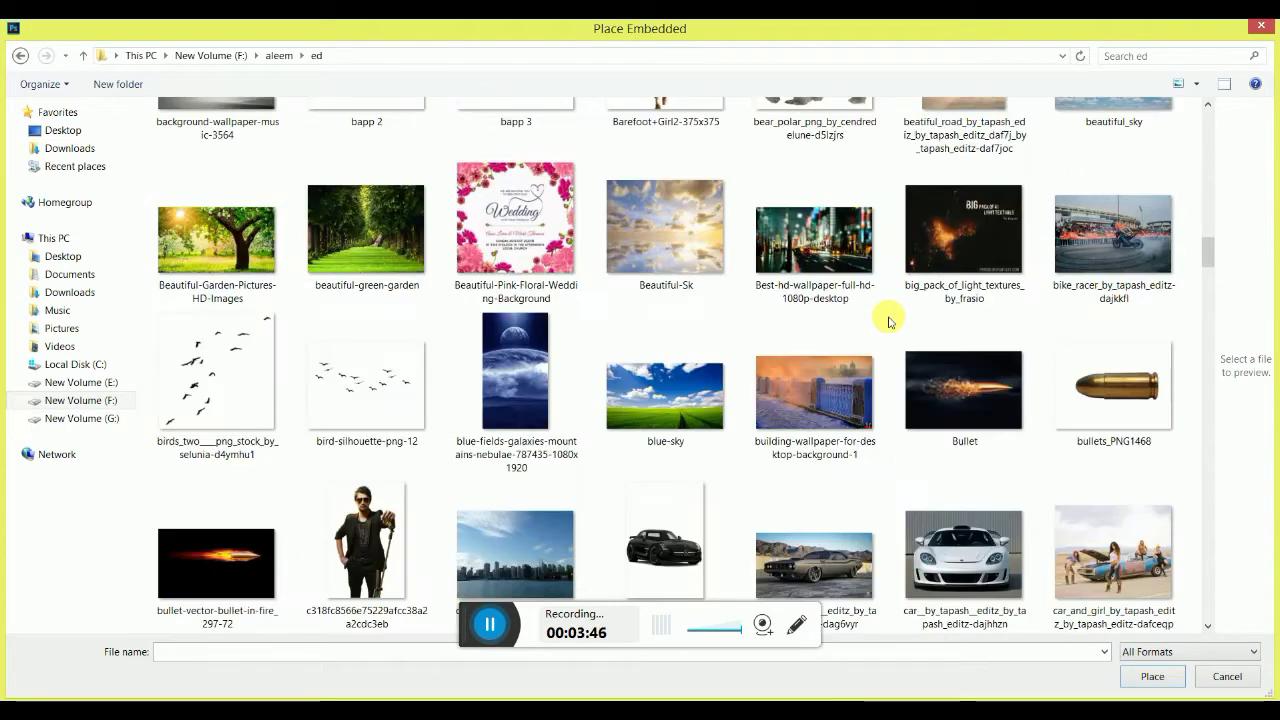
{"action": "scroll", "coordinate": [890, 320], "scroll_direction": "down", "scroll_amount": 15}
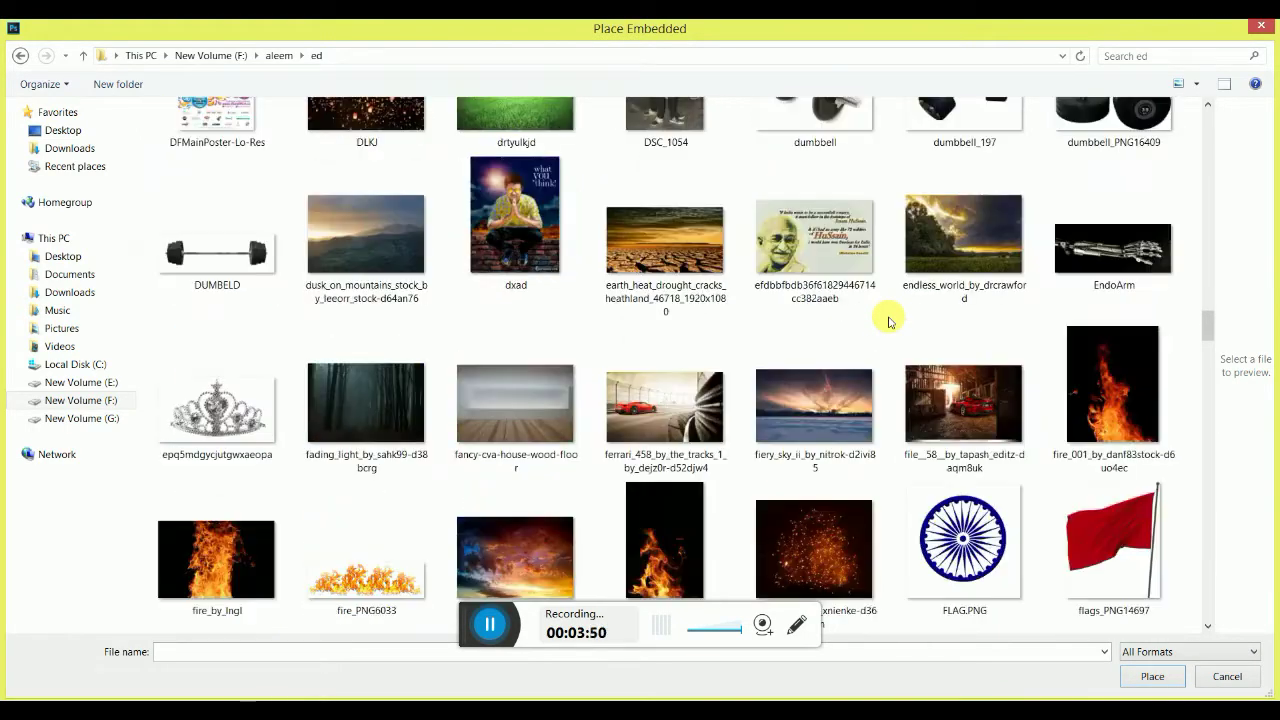
{"action": "scroll", "coordinate": [890, 320], "scroll_direction": "down", "scroll_amount": 15}
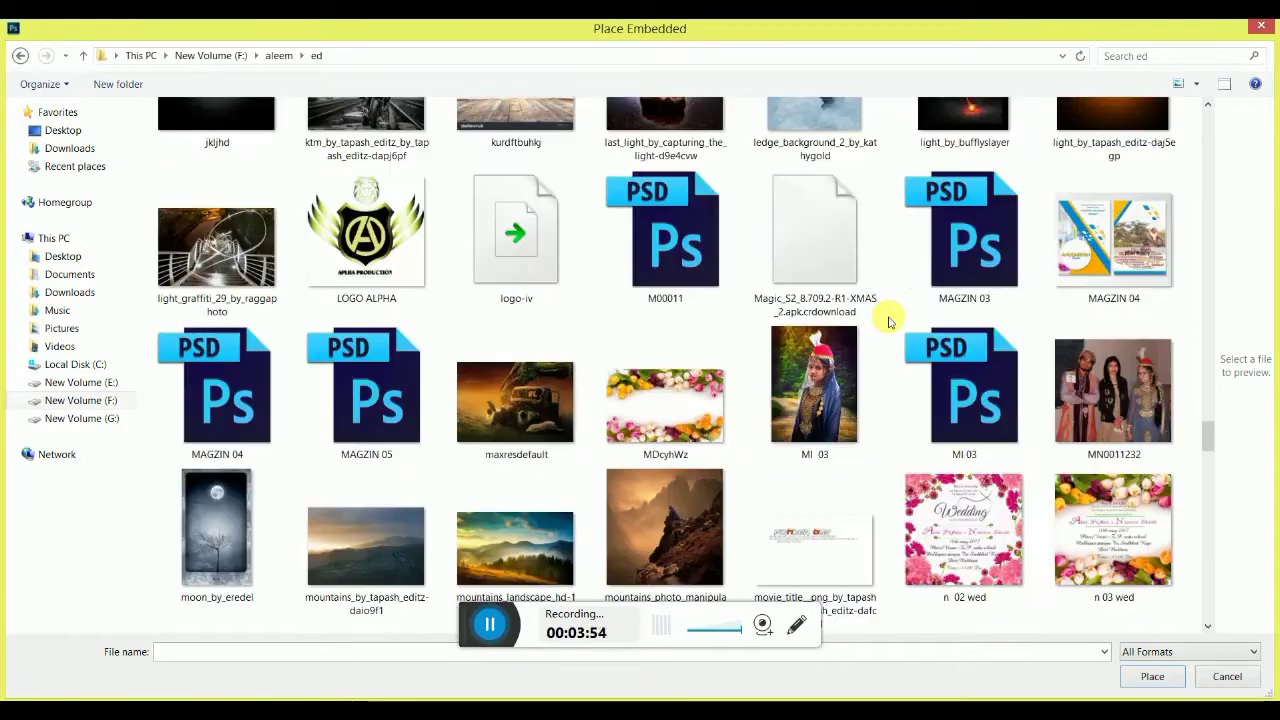
{"action": "scroll", "coordinate": [890, 320], "scroll_direction": "down", "scroll_amount": 3}
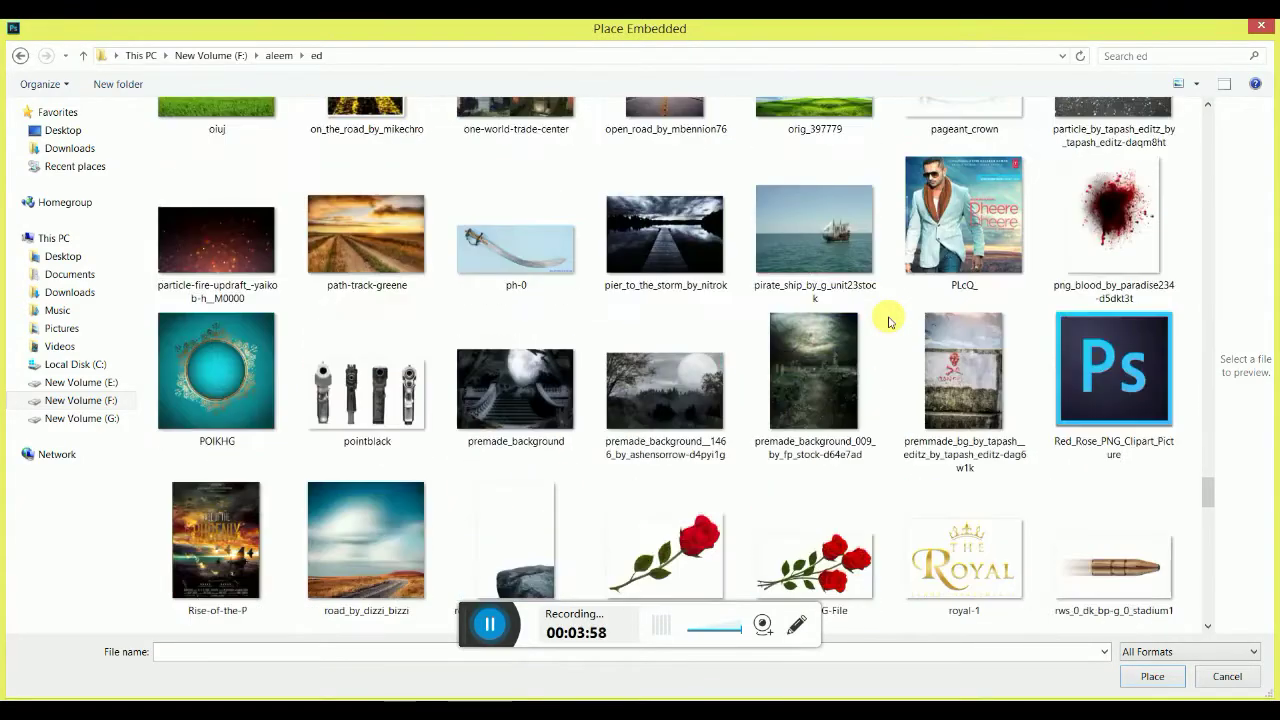
{"action": "scroll", "coordinate": [890, 320], "scroll_direction": "down", "scroll_amount": 10}
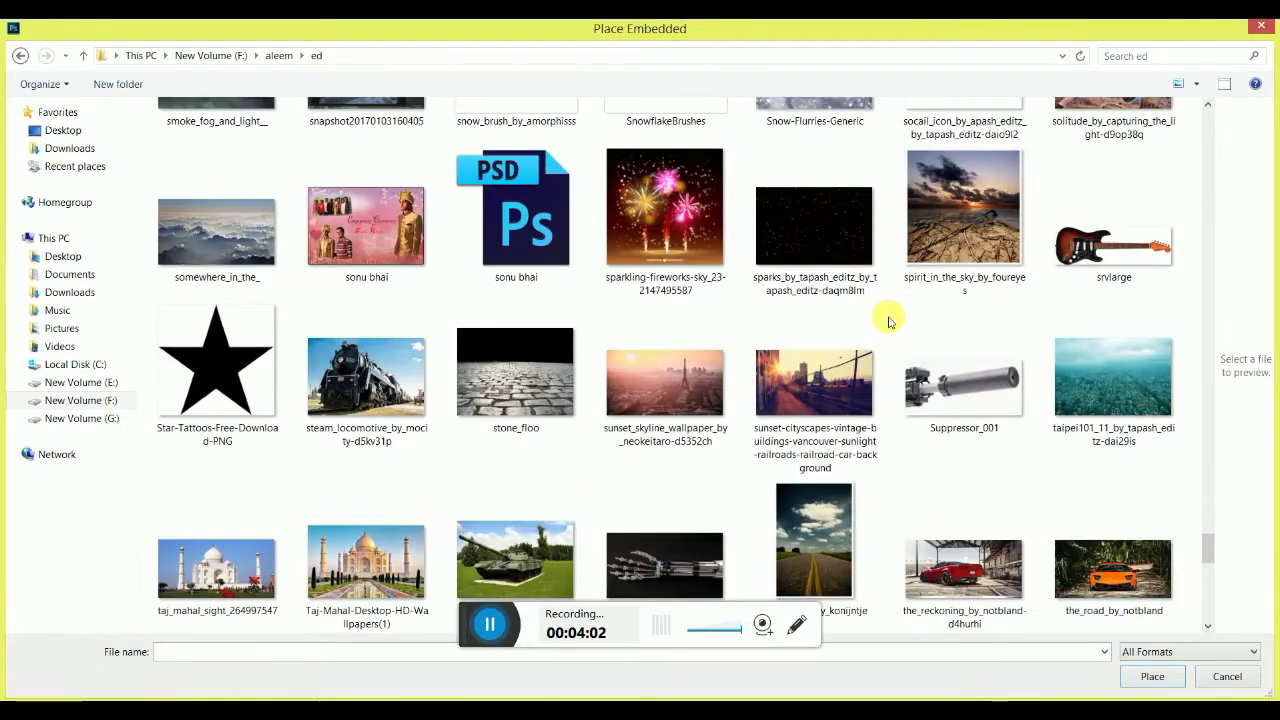
{"action": "scroll", "coordinate": [890, 320], "scroll_direction": "down", "scroll_amount": 12}
{"action": "scroll", "coordinate": [890, 320], "scroll_direction": "up", "scroll_amount": 20}
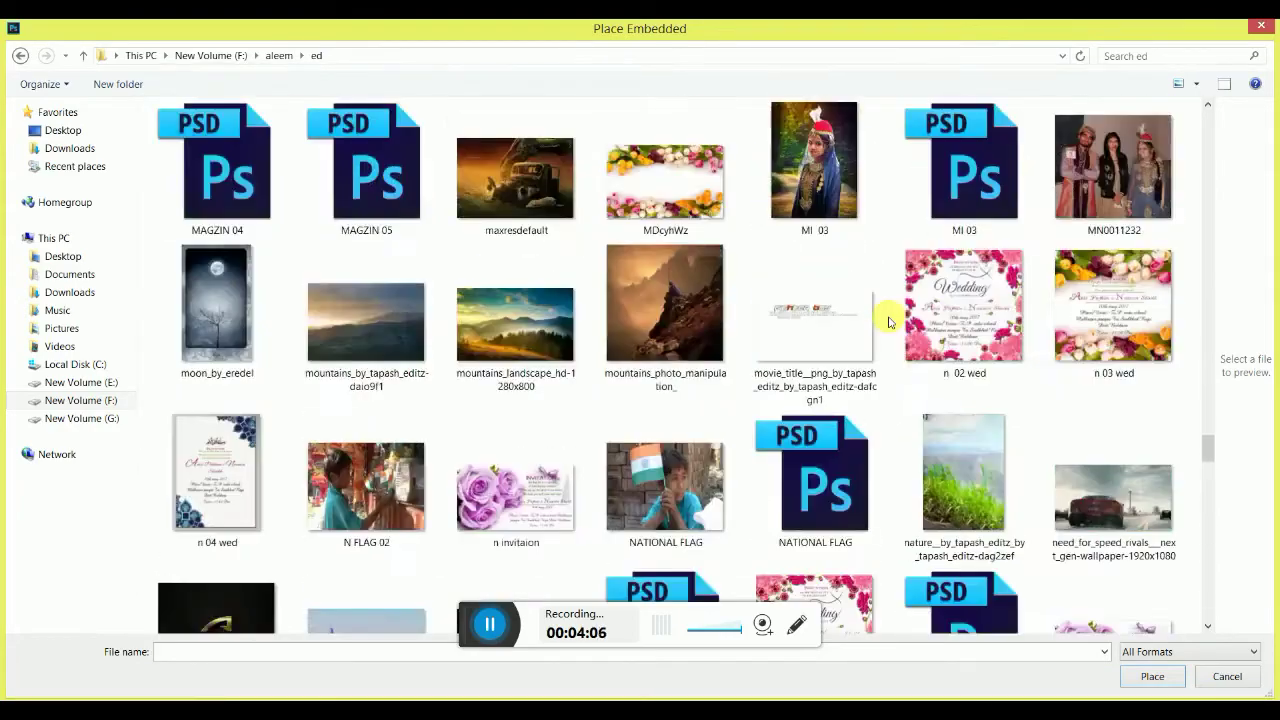
{"action": "scroll", "coordinate": [890, 320], "scroll_direction": "up", "scroll_amount": 20}
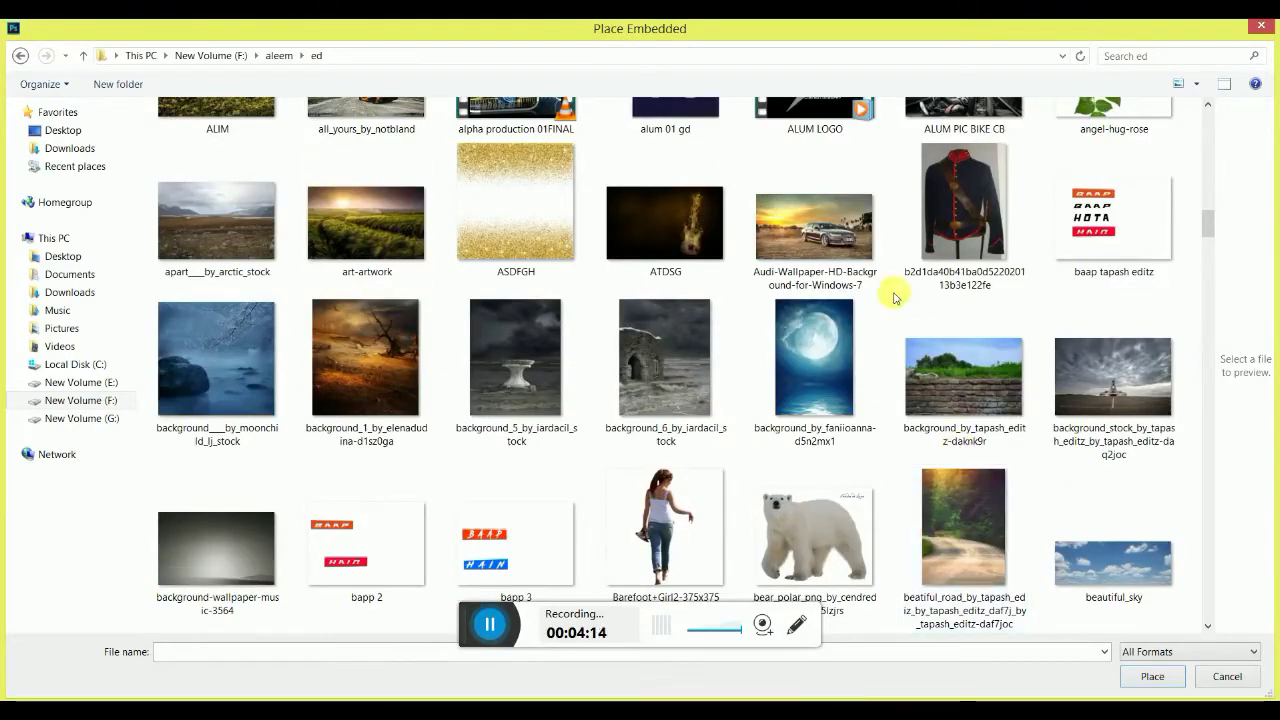
{"action": "scroll", "coordinate": [830, 316], "scroll_direction": "up", "scroll_amount": 10}
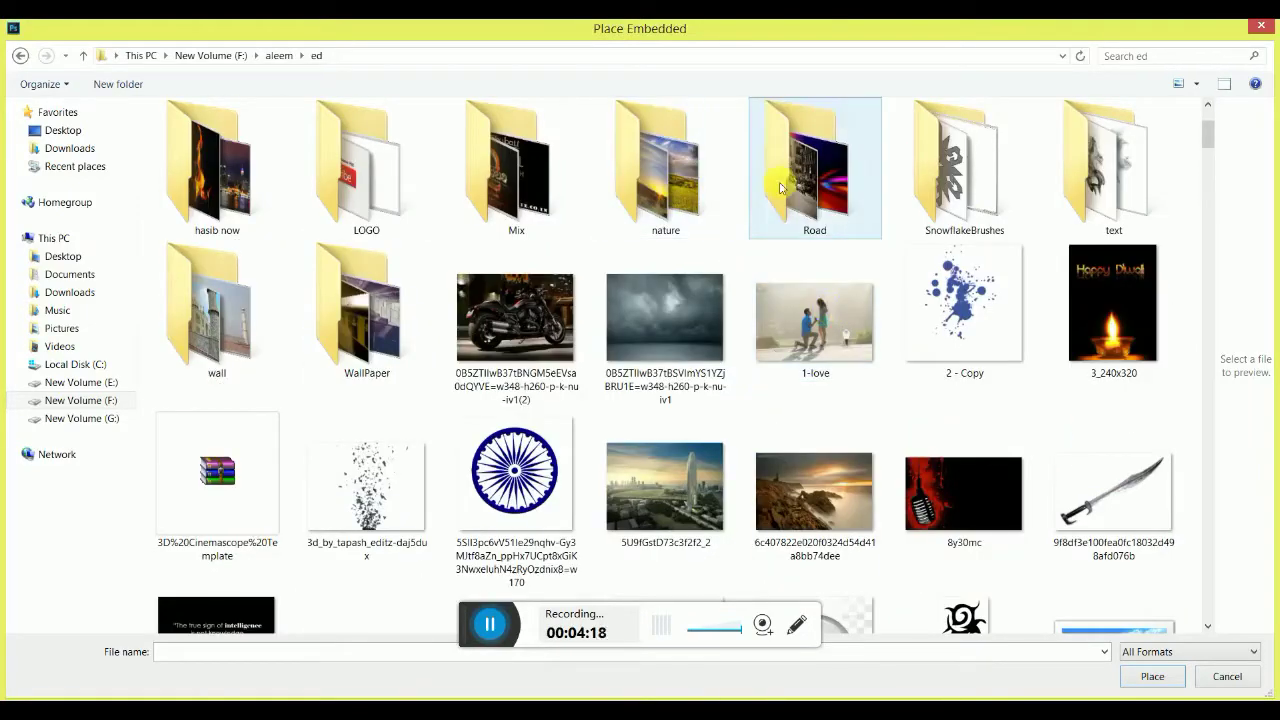
Check the Road, CARS, BUILDING and BIKE subfolders of ed for a suitable background image
{"action": "double_click", "coordinate": [795, 165]}
{"action": "left_click", "coordinate": [20, 57]}
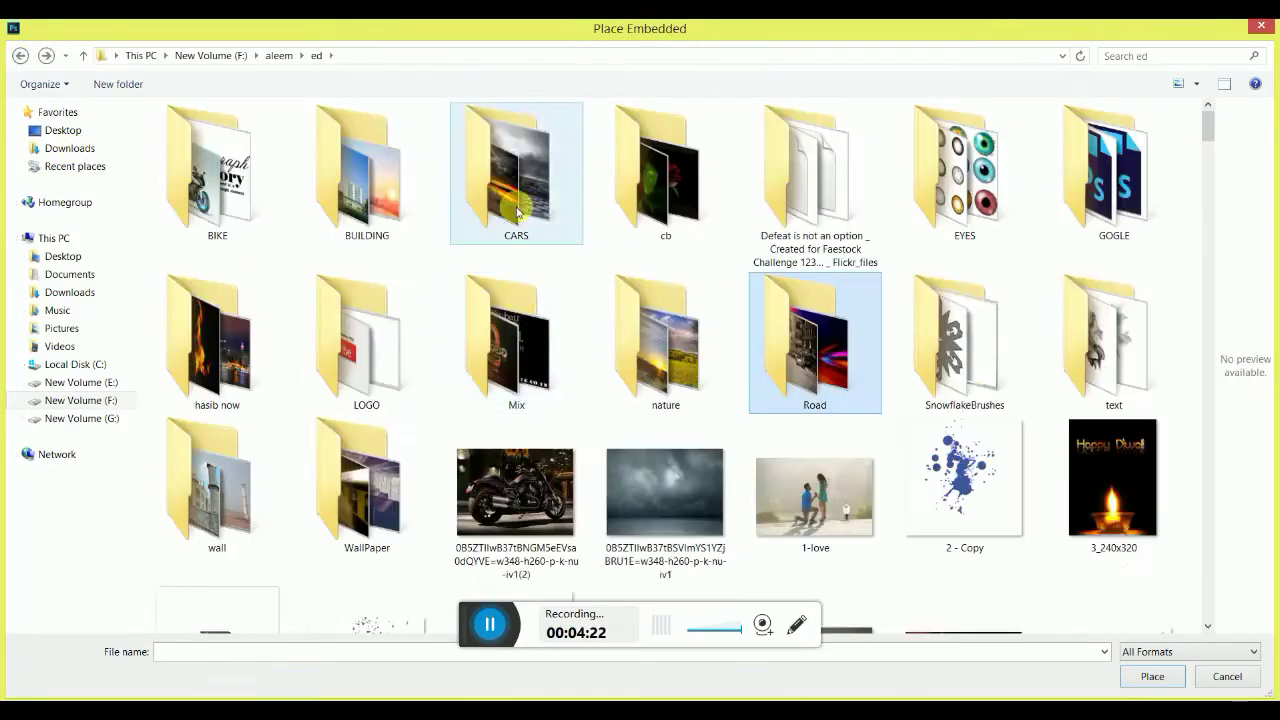
{"action": "double_click", "coordinate": [476, 212]}
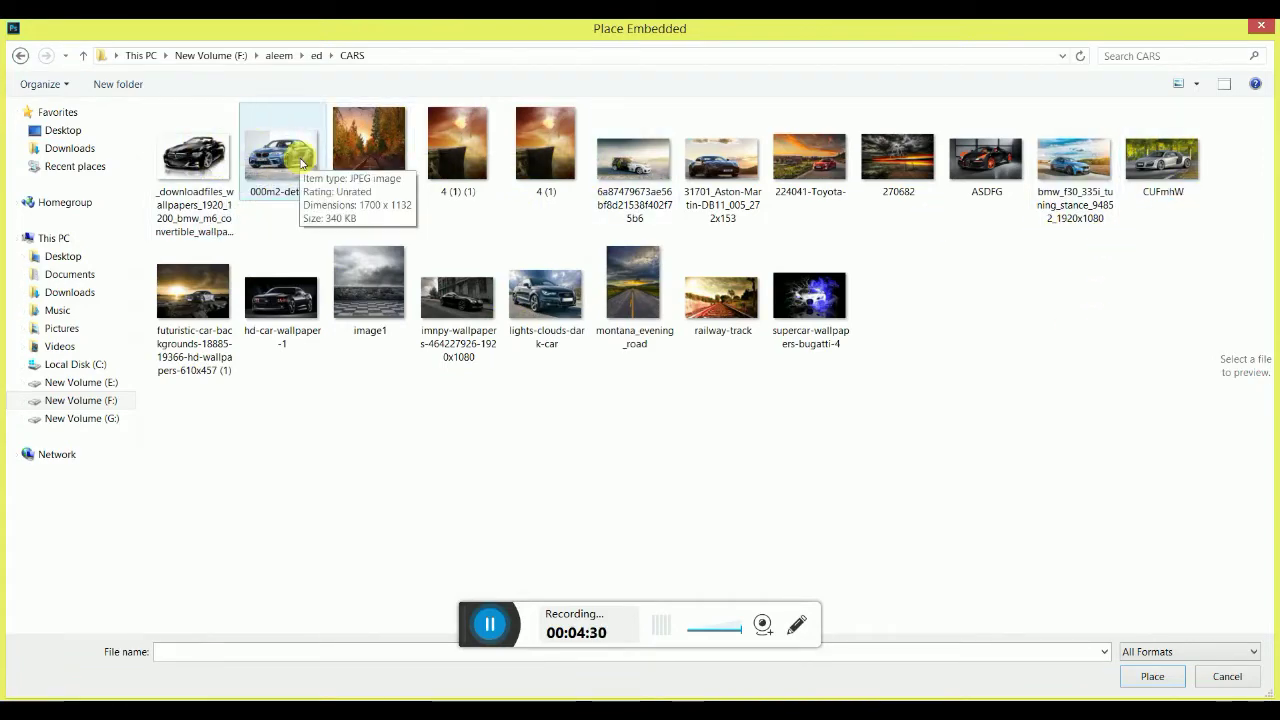
{"action": "left_click", "coordinate": [18, 57]}
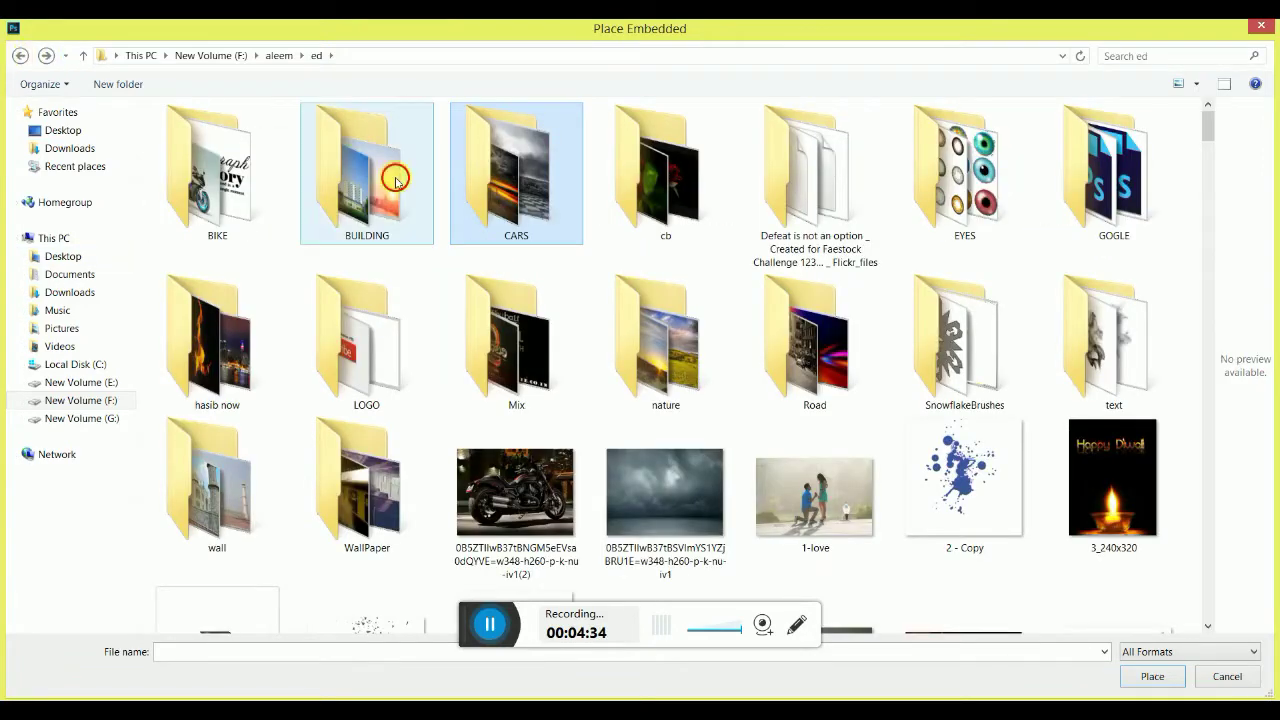
{"action": "double_click", "coordinate": [394, 171]}
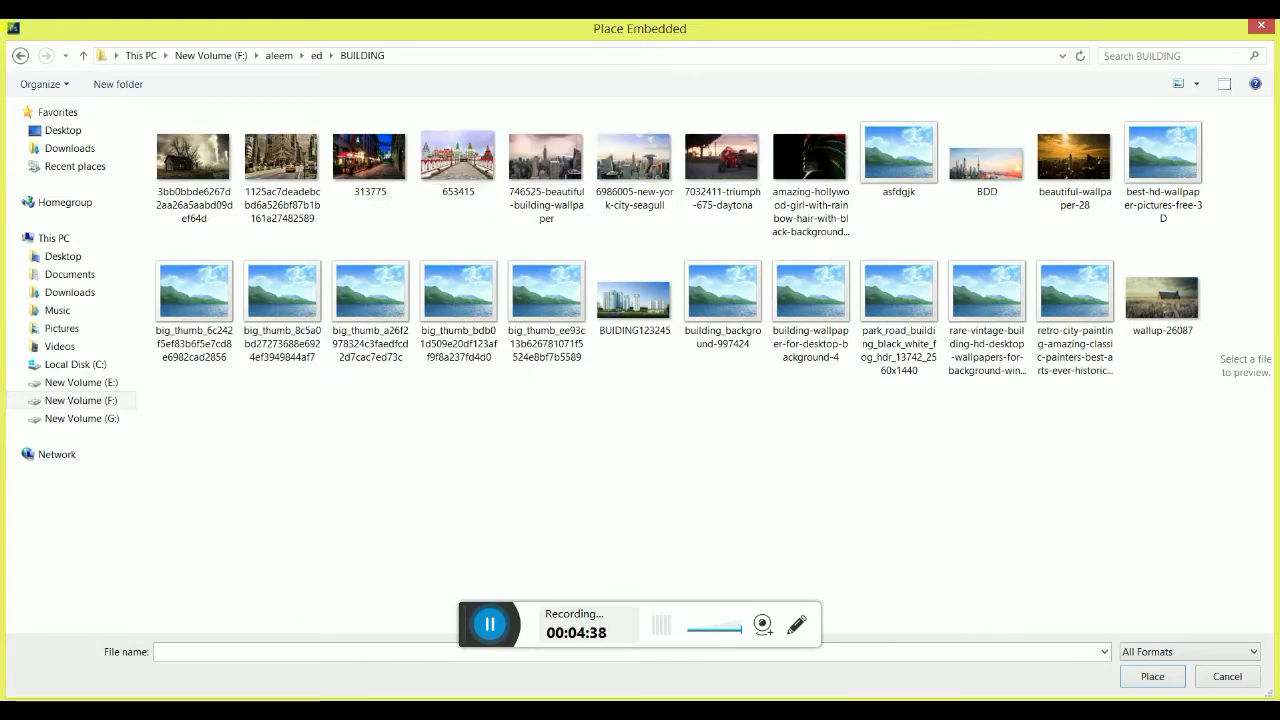
{"action": "left_click", "coordinate": [19, 56]}
{"action": "left_click", "coordinate": [19, 56]}
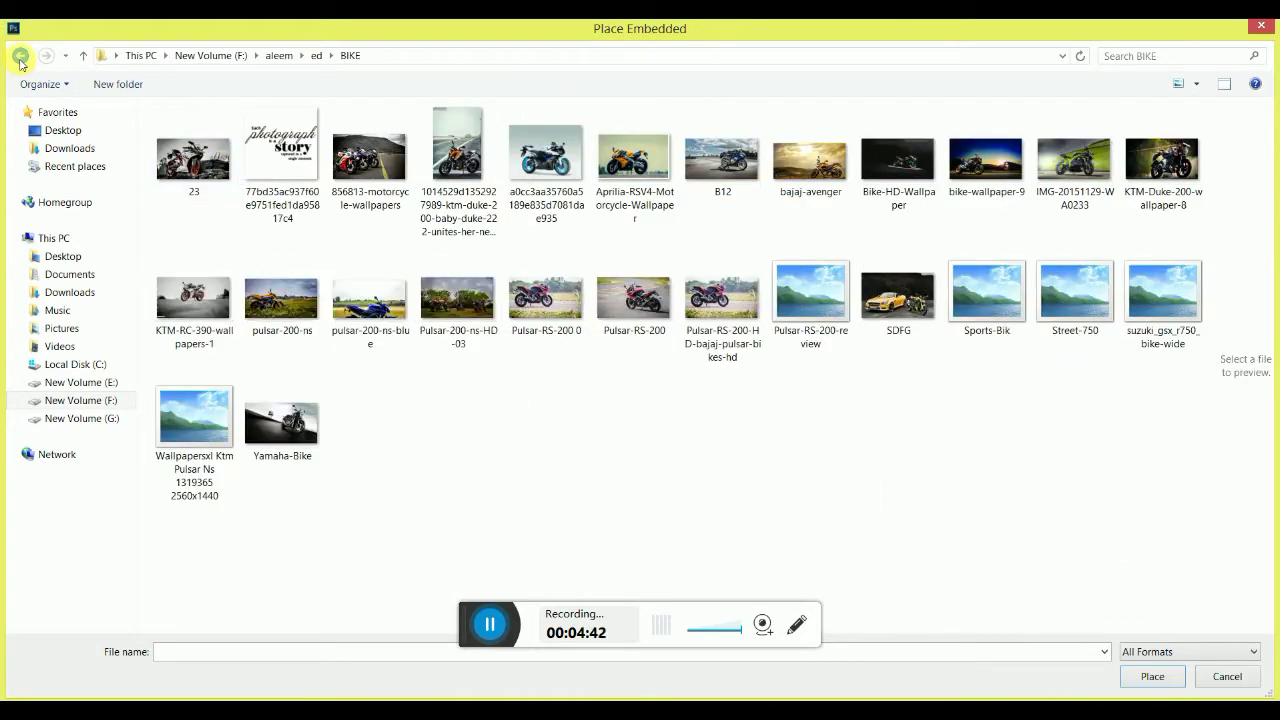
{"action": "left_click", "coordinate": [19, 57]}
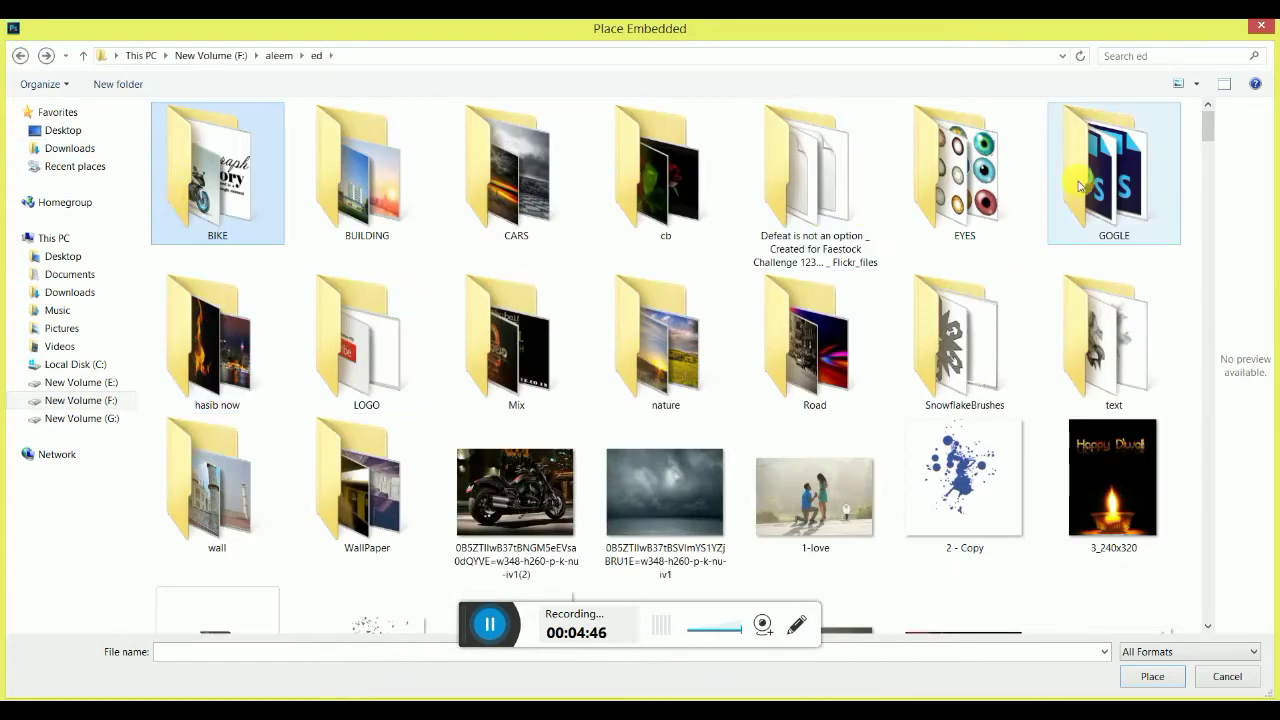
{"action": "scroll", "coordinate": [1052, 183], "scroll_direction": "down", "scroll_amount": 3}
Place the file "car image" from the parent folder of ed on New Volume (F:) into the document
{"action": "left_click", "coordinate": [80, 400]}
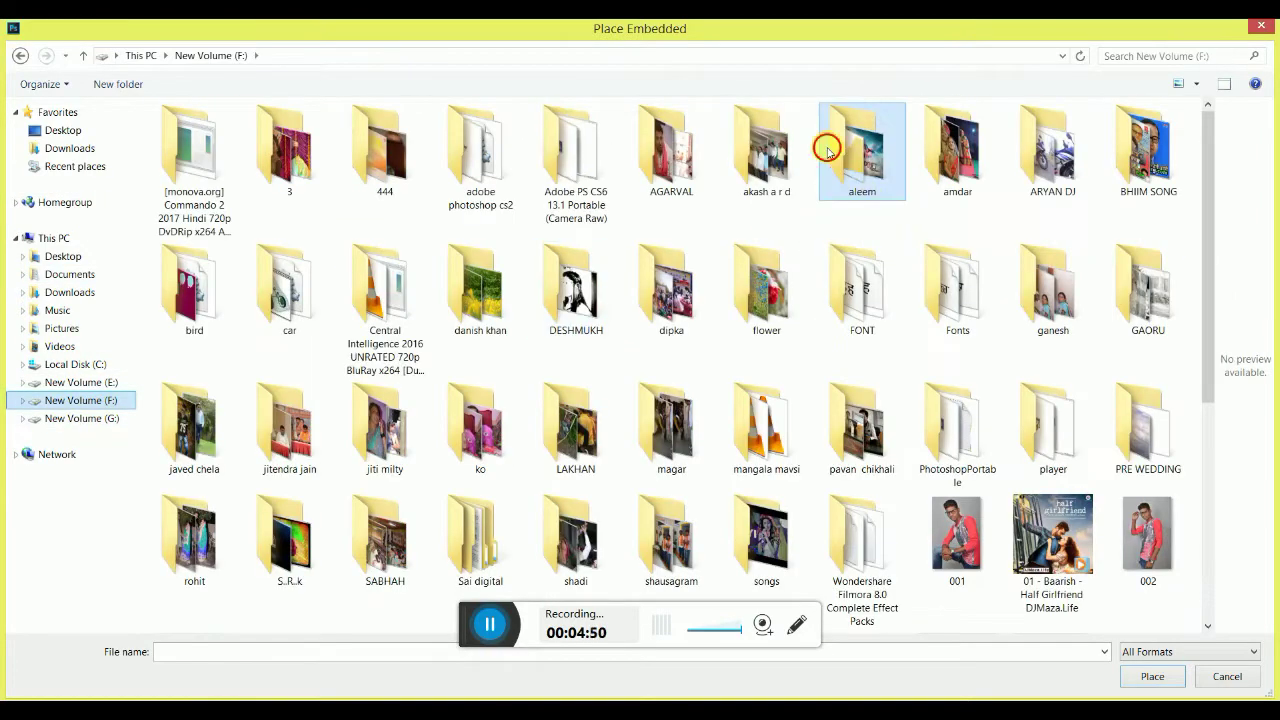
{"action": "double_click", "coordinate": [828, 150]}
{"action": "scroll", "coordinate": [660, 435], "scroll_direction": "down", "scroll_amount": 5}
{"action": "scroll", "coordinate": [653, 436], "scroll_direction": "up", "scroll_amount": 5}
{"action": "left_click", "coordinate": [668, 518]}
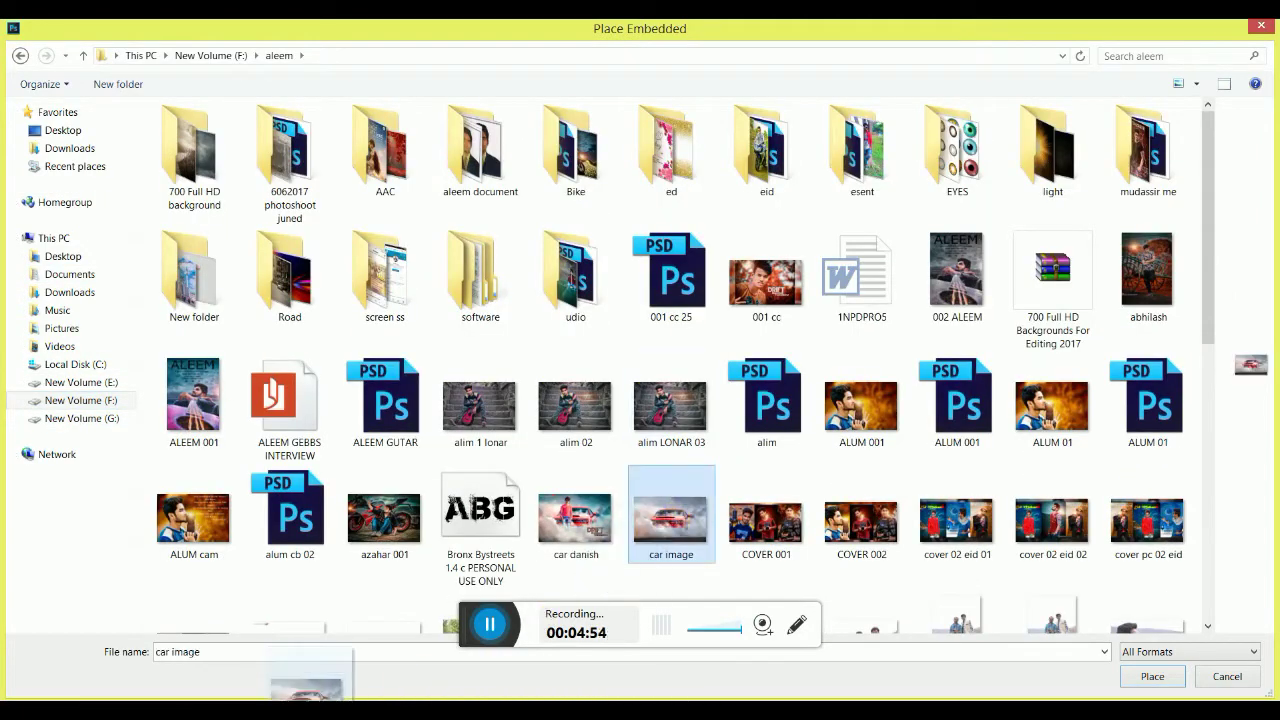
{"action": "scroll", "coordinate": [668, 518], "scroll_direction": "down", "scroll_amount": 1}
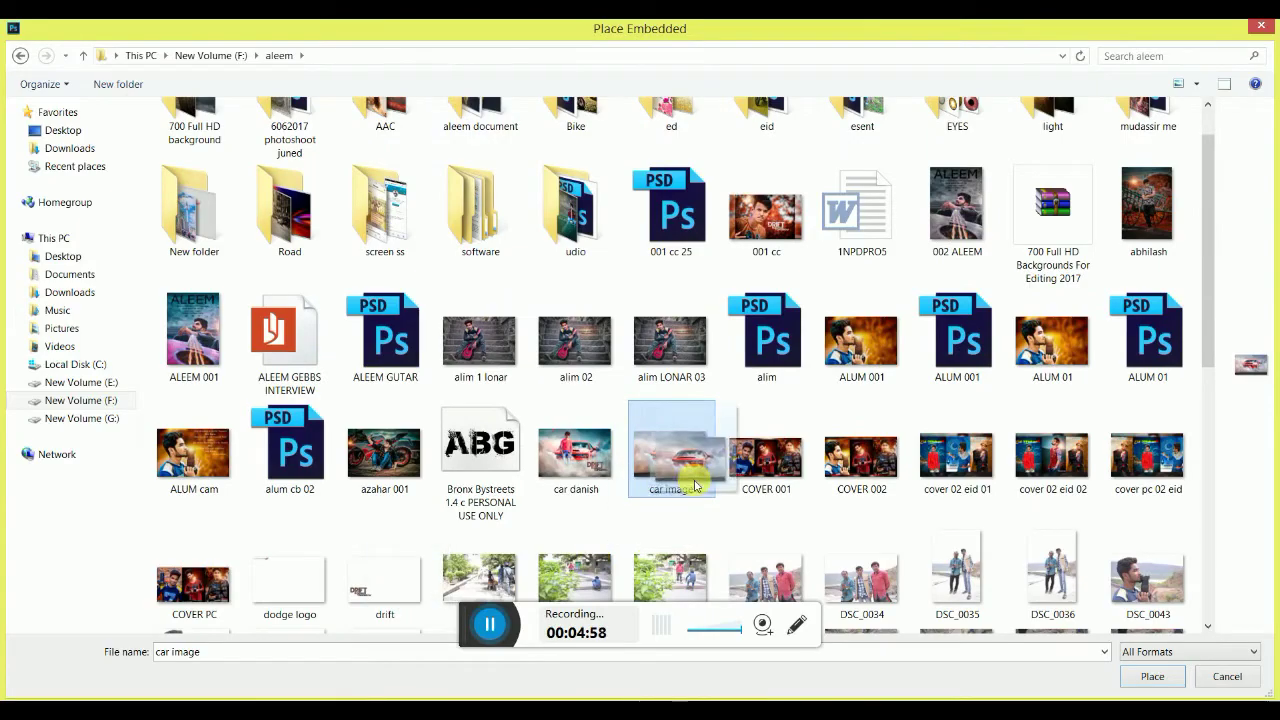
{"action": "left_click", "coordinate": [1152, 676]}
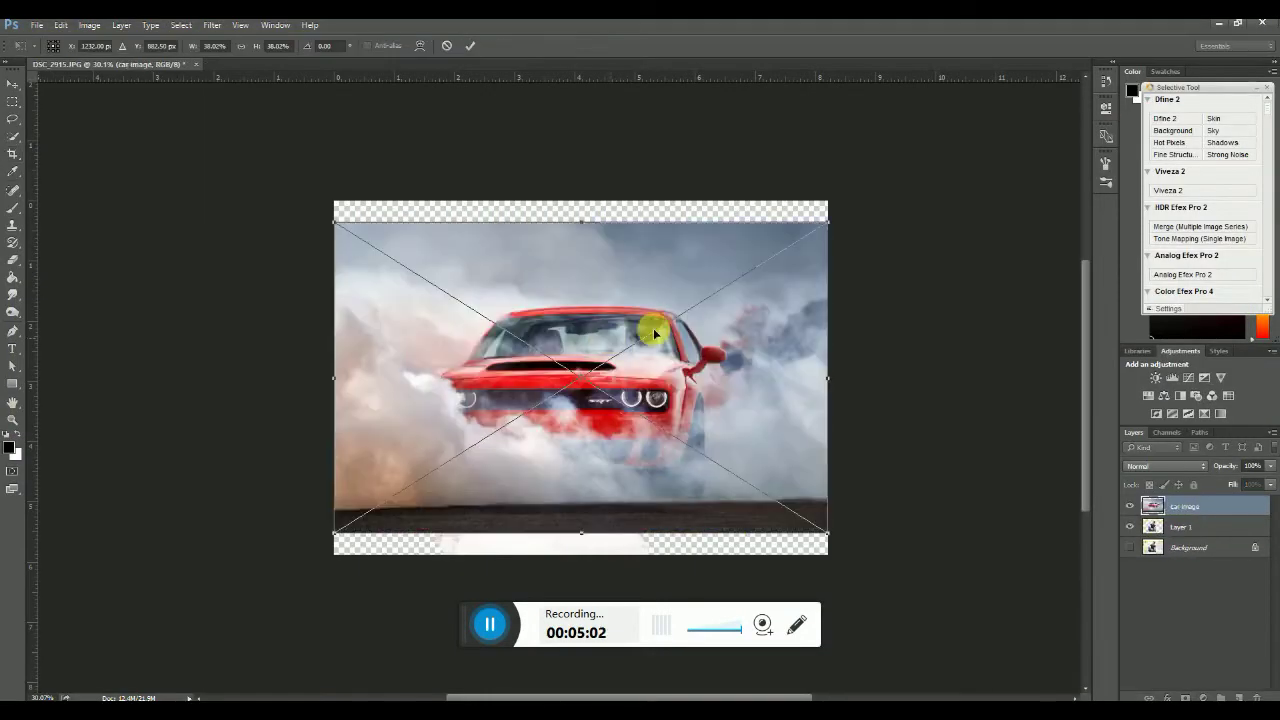
Enlarge the placed car image to cover the whole canvas and move Layer 1 with the man above it
{"action": "left_click_drag", "start_coordinate": [831, 537], "coordinate": [864, 555]}
{"action": "left_click", "coordinate": [472, 42]}
{"action": "left_click_drag", "start_coordinate": [1186, 527], "coordinate": [1160, 500]}
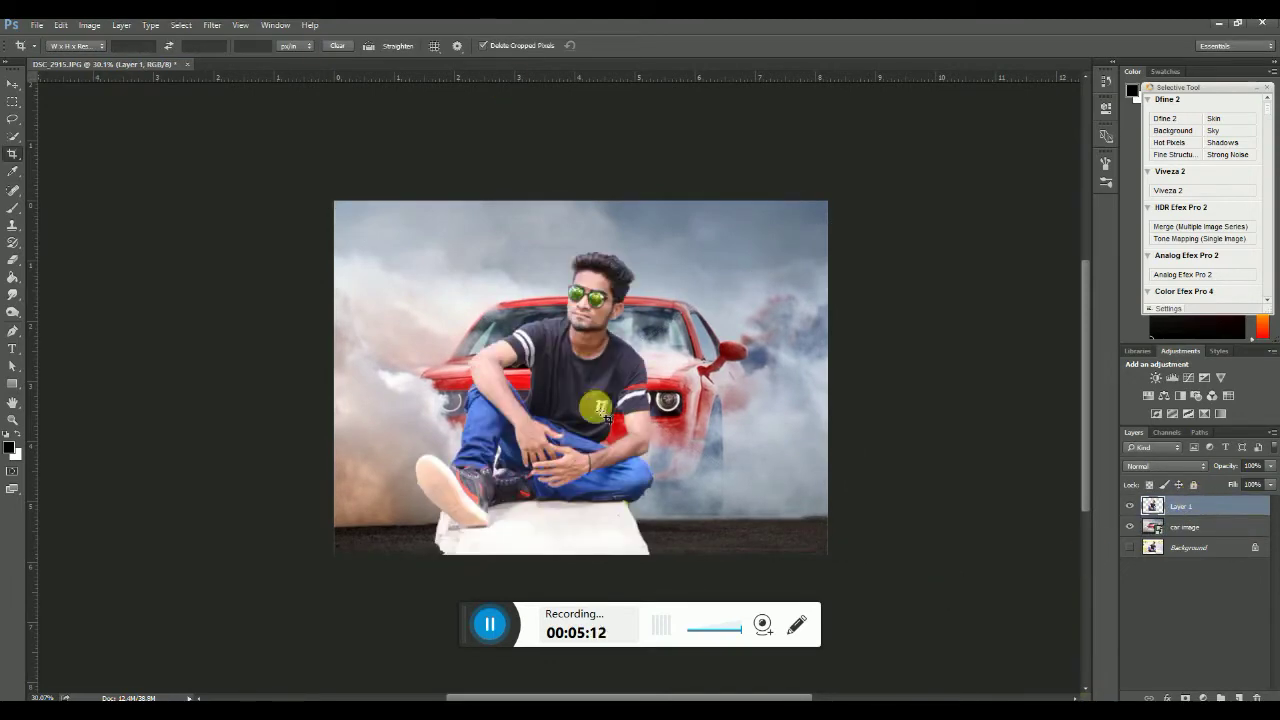
Select the white ledge under the man on Layer 1 with the Quick Selection tool and delete it
{"action": "left_click", "coordinate": [15, 132]}
{"action": "scroll", "coordinate": [424, 541], "scroll_direction": "up", "scroll_amount": 5}
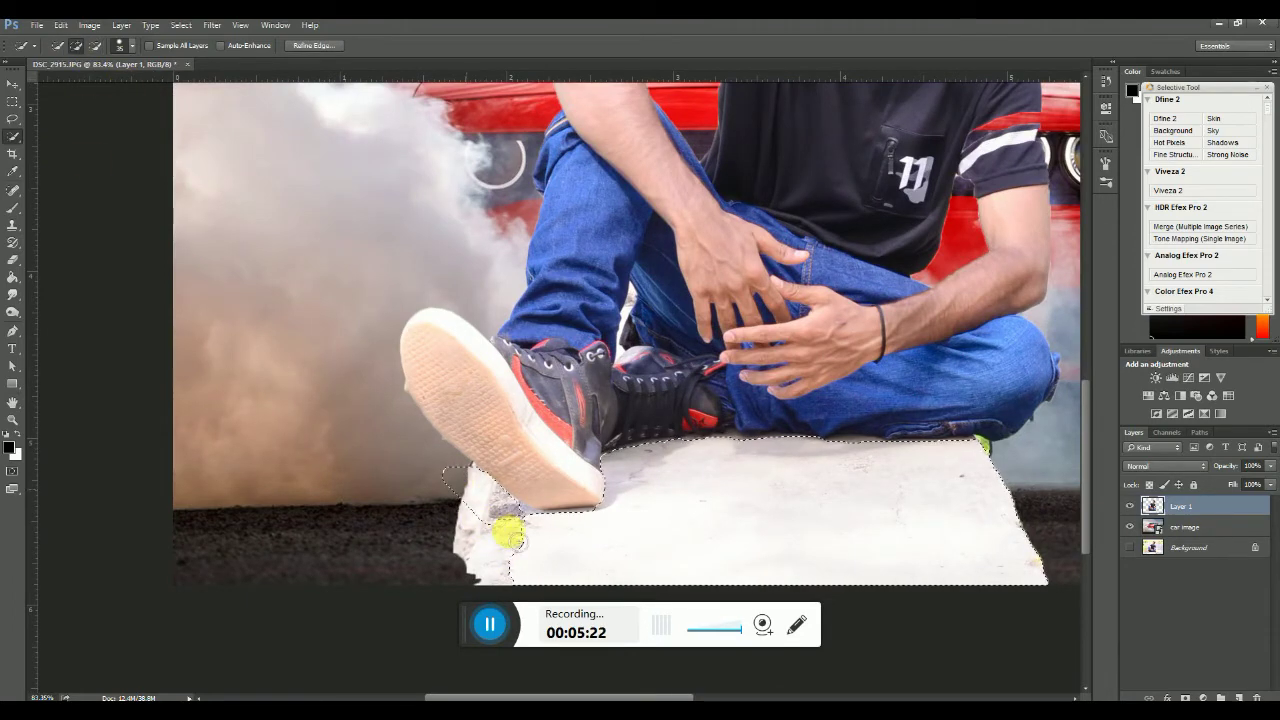
{"action": "left_click_drag", "start_coordinate": [470, 548], "coordinate": [457, 466]}
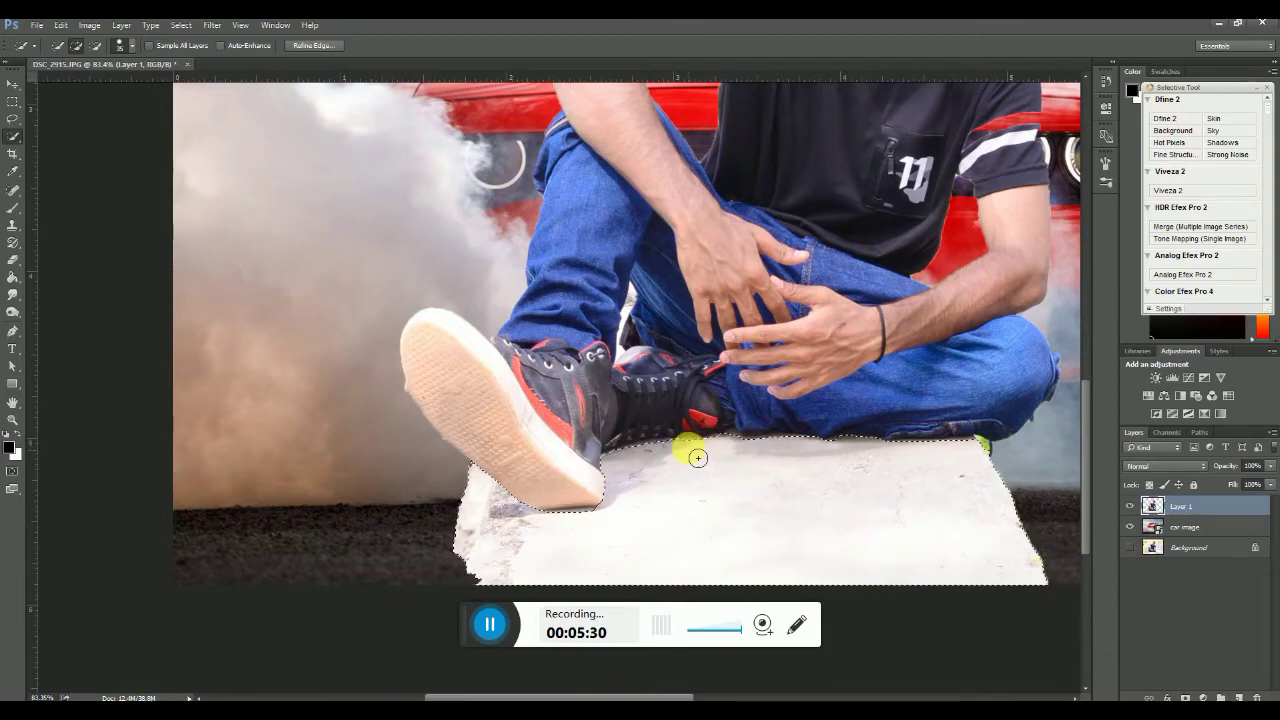
{"action": "left_click_drag", "start_coordinate": [972, 503], "coordinate": [714, 466]}
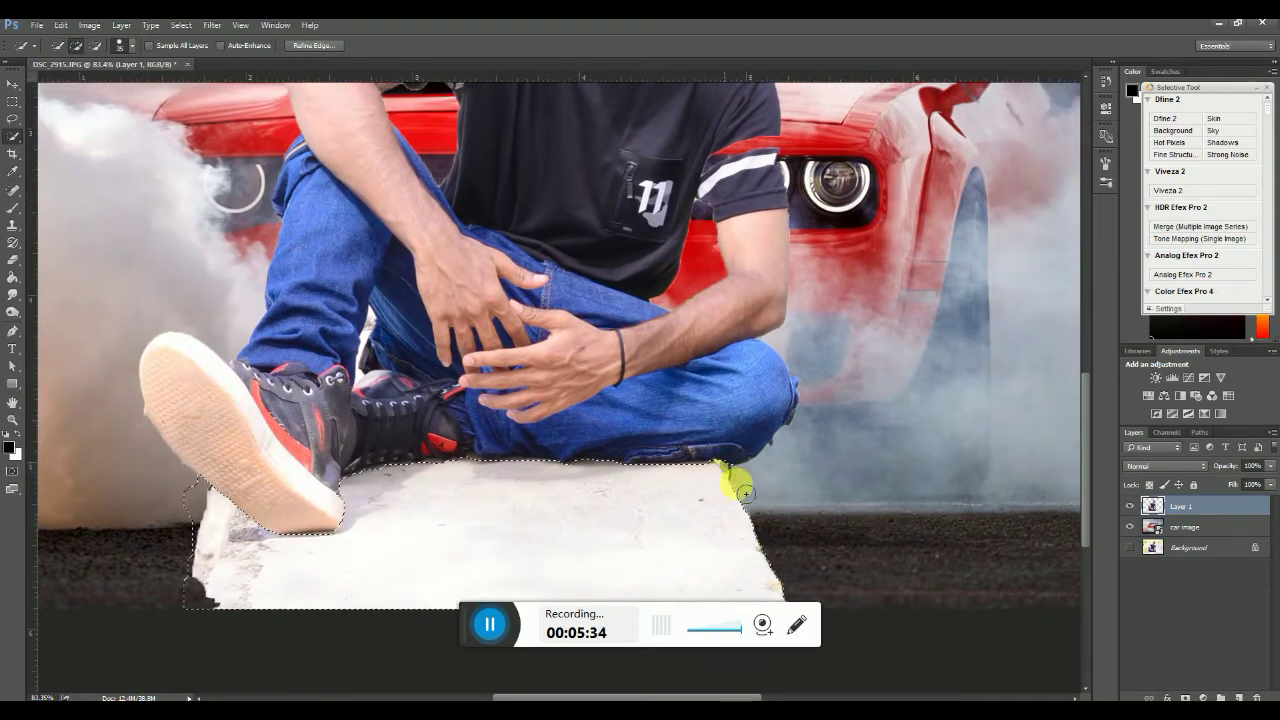
{"action": "scroll", "coordinate": [829, 545], "scroll_direction": "down", "scroll_amount": 4}
{"action": "key", "text": "Delete"}
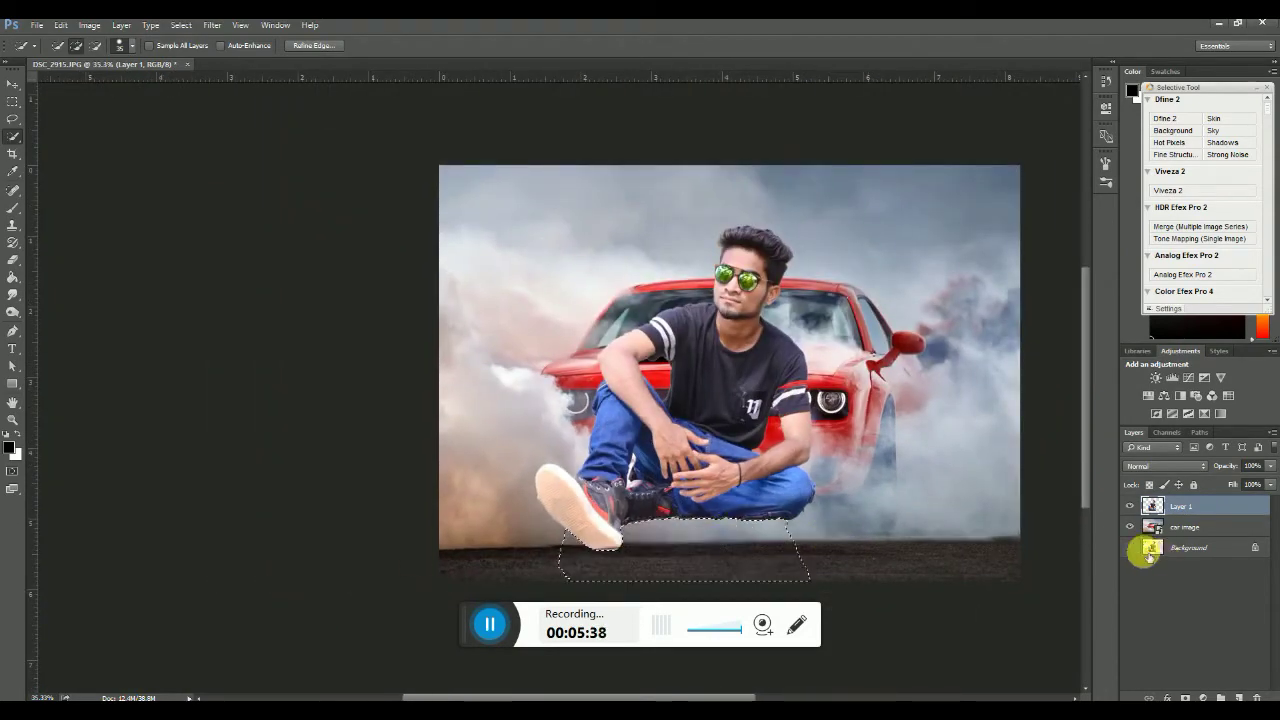
Deselect and erase the stray outline the deleted ledge left beneath the shoe and on the ground
{"action": "scroll", "coordinate": [470, 498], "scroll_direction": "up", "scroll_amount": 5}
{"action": "mouse_move", "coordinate": [635, 415]}
{"action": "left_mouse_down"}
{"action": "mouse_move", "coordinate": [575, 410]}
{"action": "mouse_move", "coordinate": [570, 393]}
{"action": "left_mouse_up"}
{"action": "scroll", "coordinate": [683, 550], "scroll_direction": "down", "scroll_amount": 3}
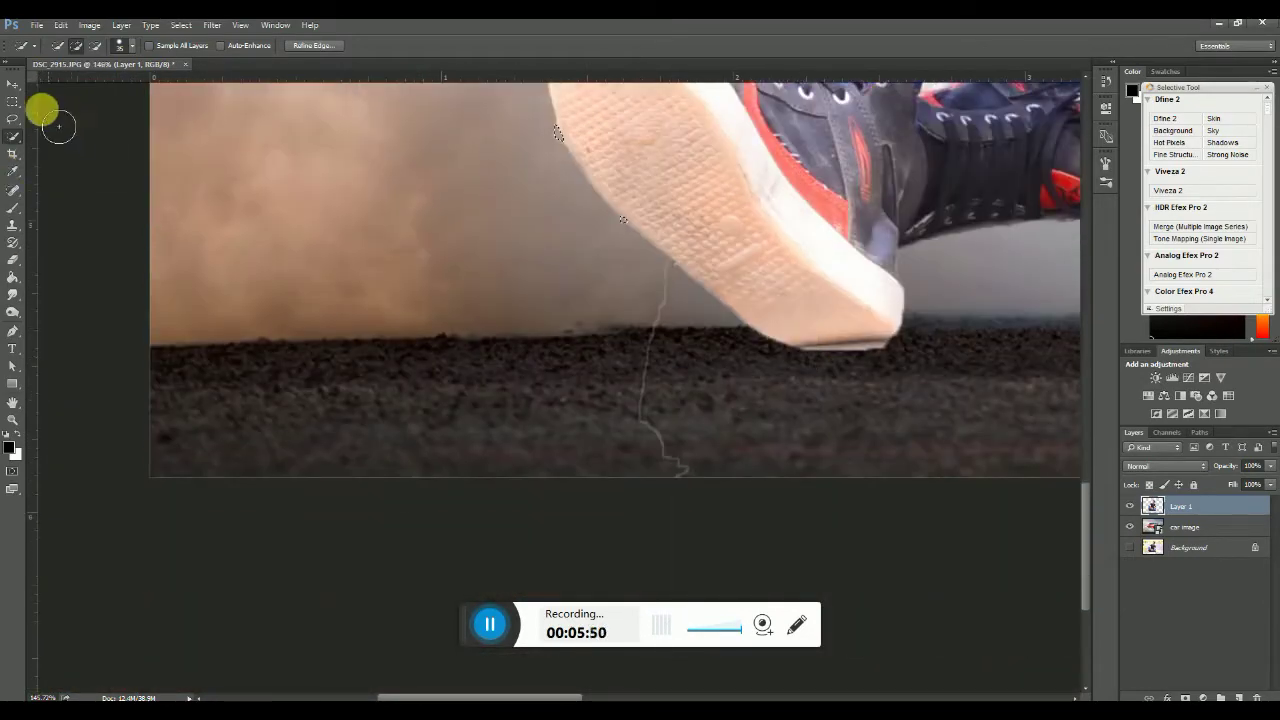
{"action": "key", "text": "ctrl+d"}
{"action": "key", "text": "m"}
{"action": "left_click", "coordinate": [15, 262]}
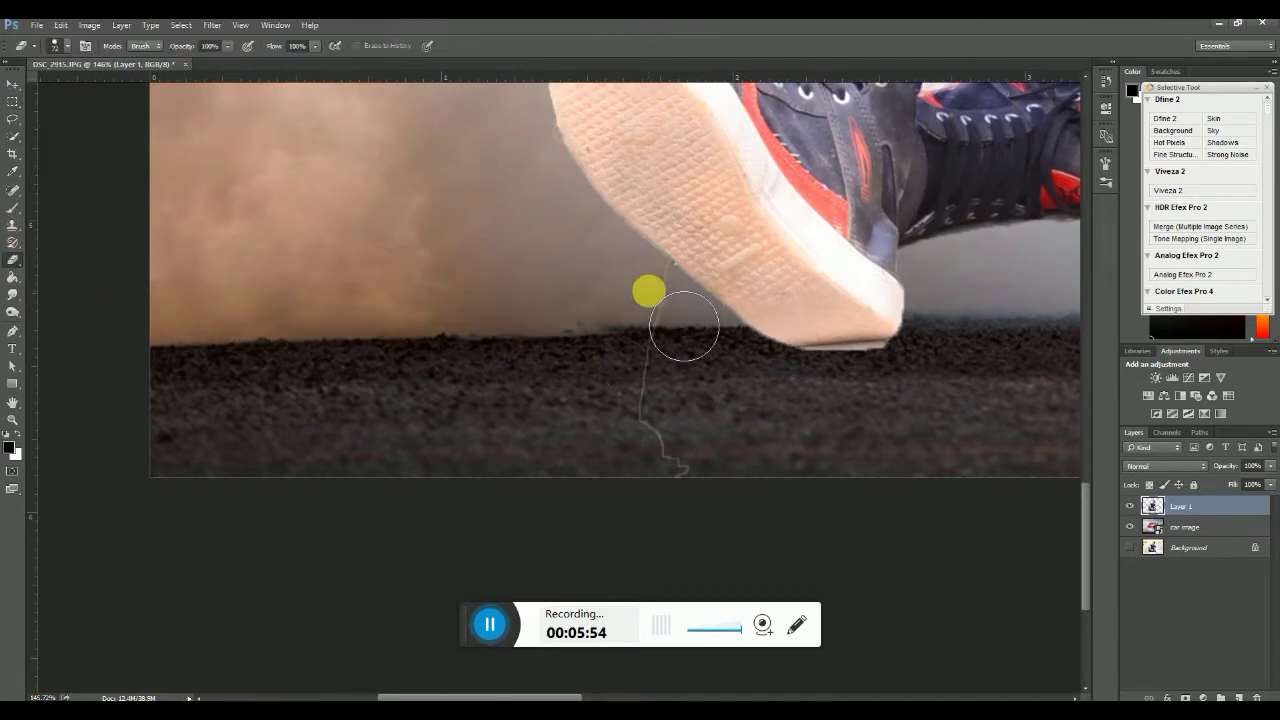
{"action": "scroll", "coordinate": [706, 491], "scroll_direction": "down", "scroll_amount": 2}
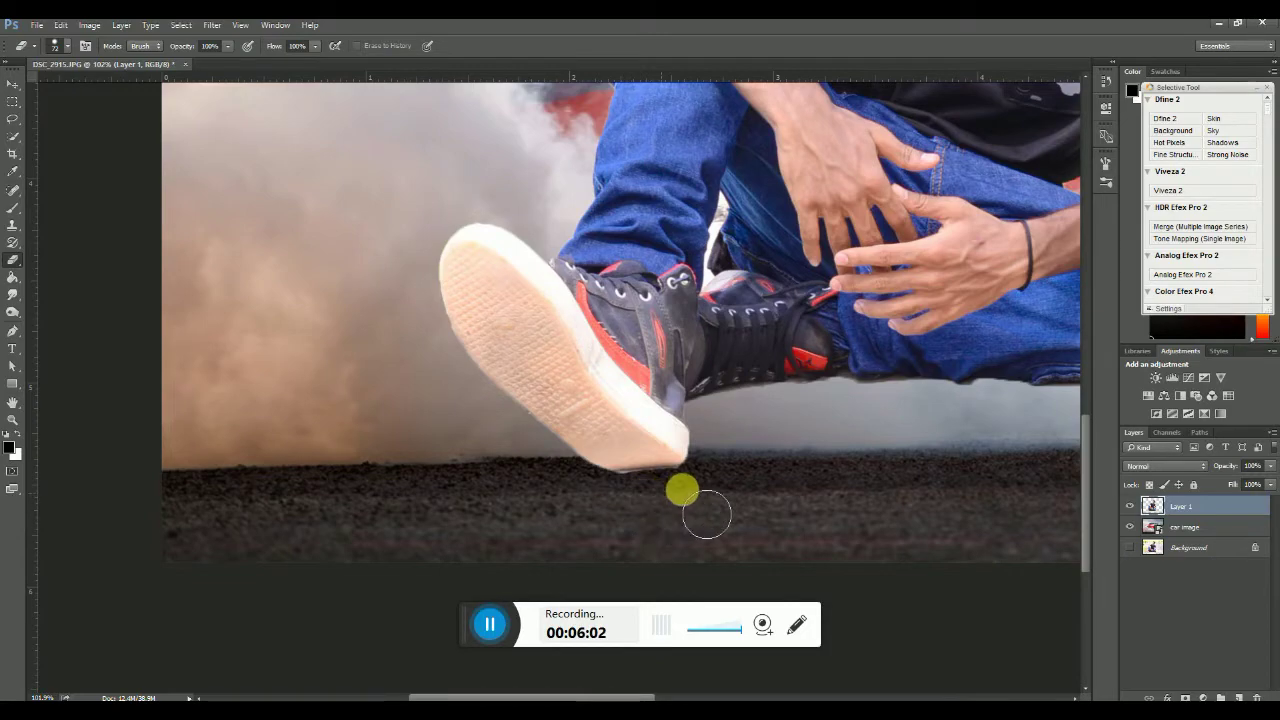
{"action": "scroll", "coordinate": [728, 485], "scroll_direction": "down", "scroll_amount": 3}
{"action": "left_click_drag", "start_coordinate": [885, 412], "coordinate": [663, 529]}
{"action": "left_click_drag", "start_coordinate": [889, 545], "coordinate": [845, 415]}
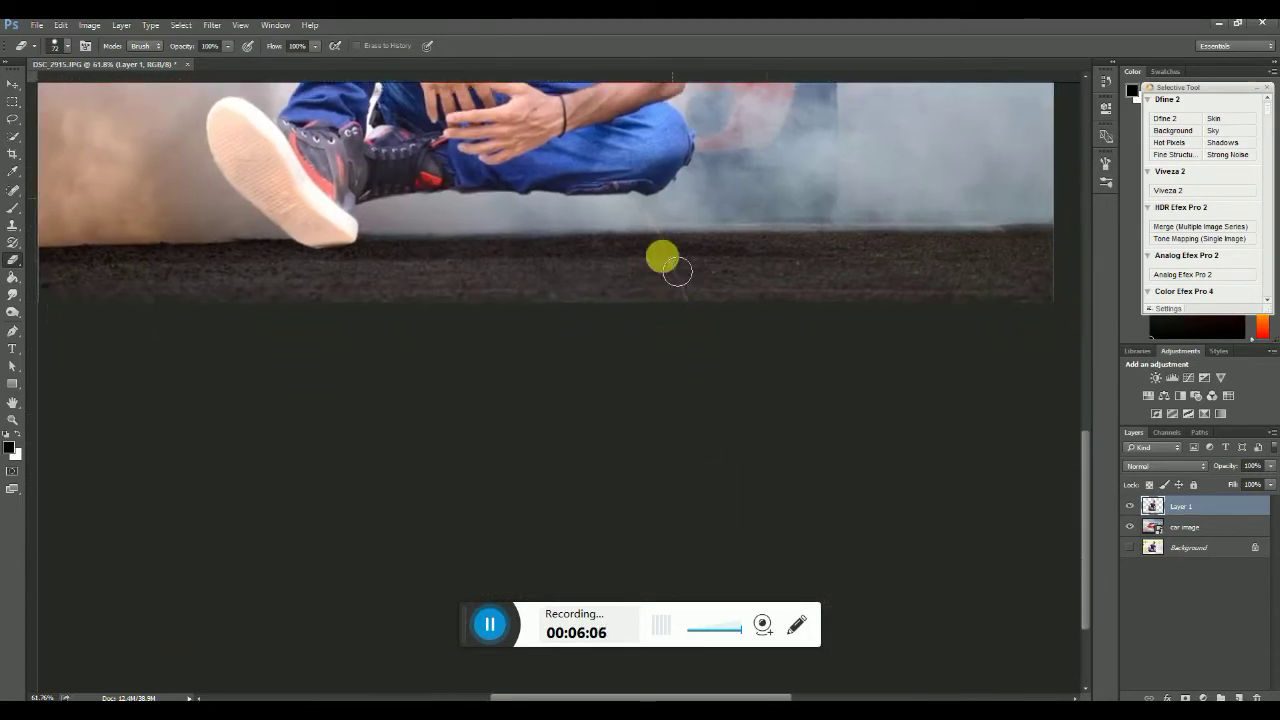
{"action": "scroll", "coordinate": [693, 314], "scroll_direction": "down", "scroll_amount": 4}
Scale the man on Layer 1 down to about 56% and position him sitting on the red car's hood
{"action": "scroll", "coordinate": [694, 280], "scroll_direction": "up", "scroll_amount": 5}
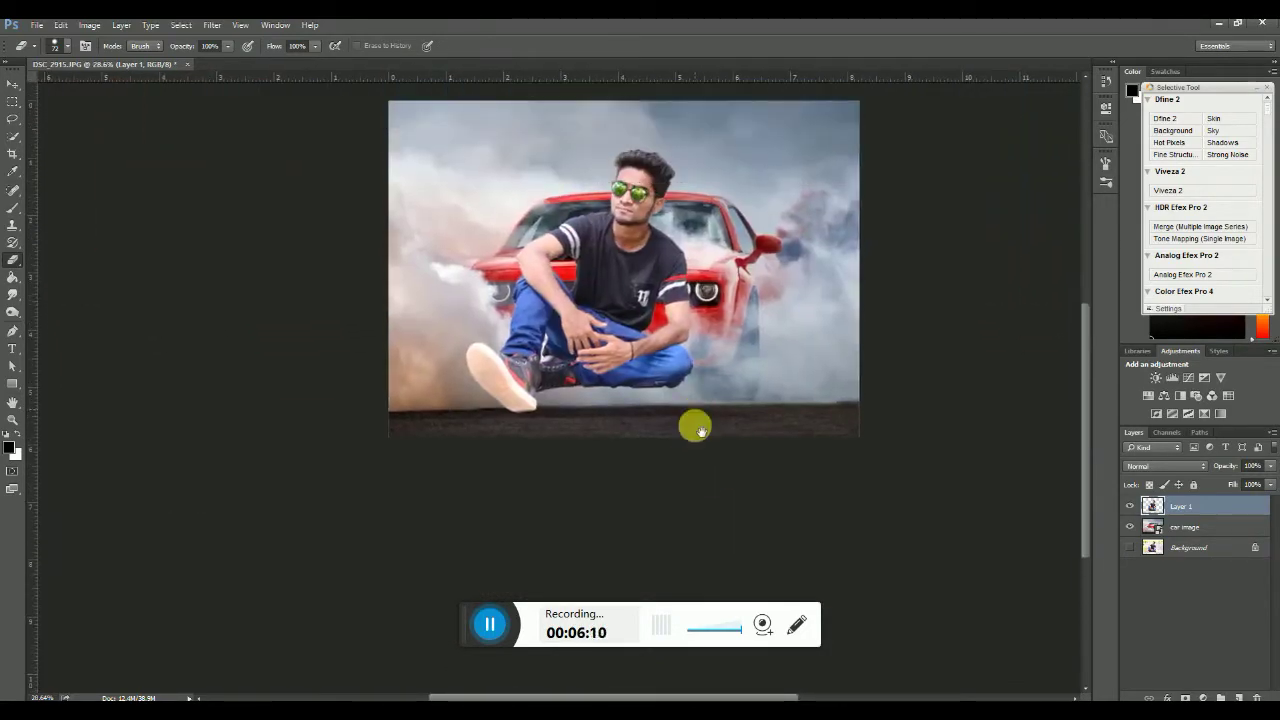
{"action": "key", "text": "ctrl+t"}
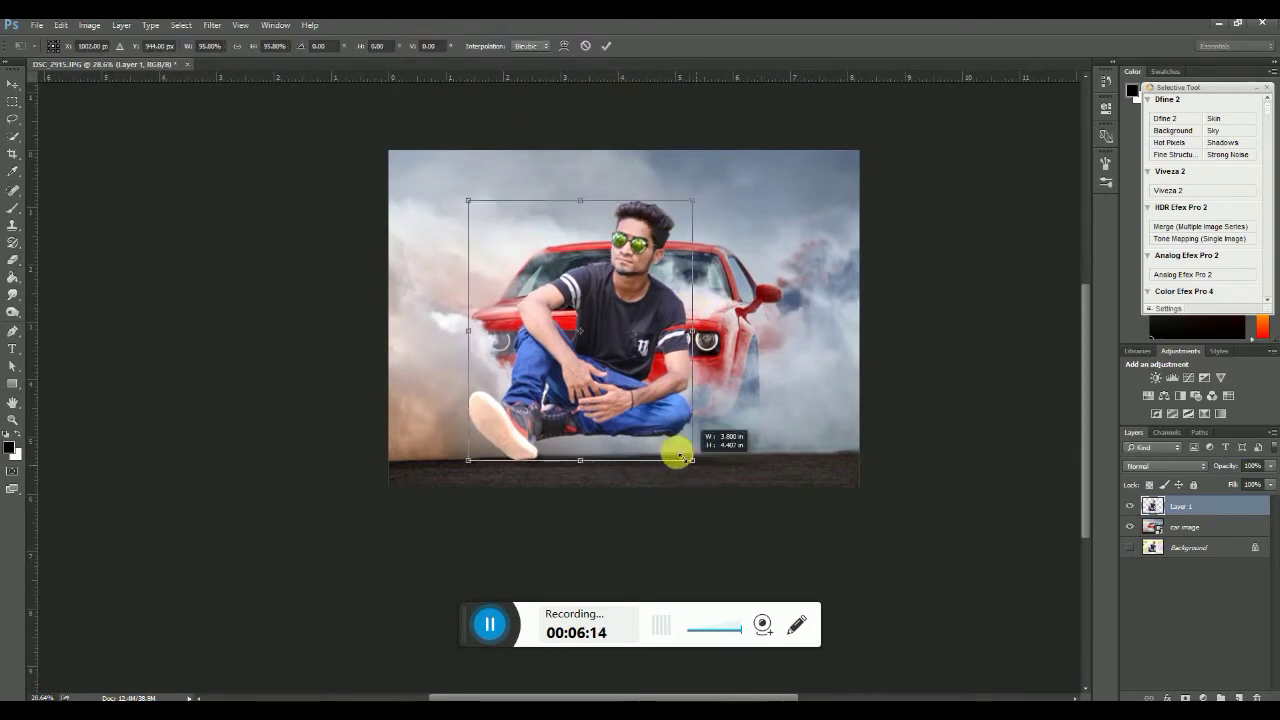
{"action": "left_click_drag", "start_coordinate": [677, 451], "coordinate": [650, 400]}
{"action": "left_click_drag", "start_coordinate": [593, 314], "coordinate": [590, 204]}
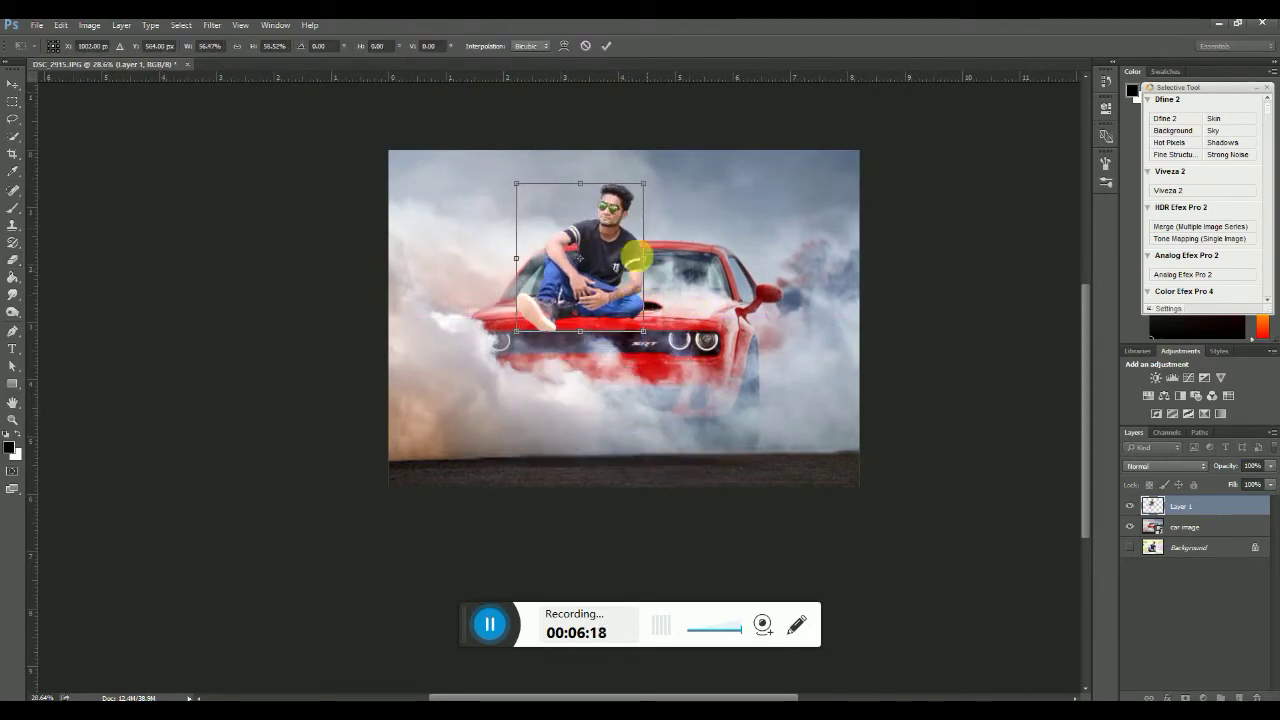
{"action": "scroll", "coordinate": [600, 212], "scroll_direction": "up", "scroll_amount": 2}
{"action": "left_click_drag", "start_coordinate": [677, 160], "coordinate": [681, 157]}
{"action": "left_click_drag", "start_coordinate": [606, 321], "coordinate": [601, 304]}
{"action": "left_click", "coordinate": [607, 50]}
Duplicate Layer 1 with the seated man
{"action": "scroll", "coordinate": [663, 251], "scroll_direction": "down", "scroll_amount": 4}
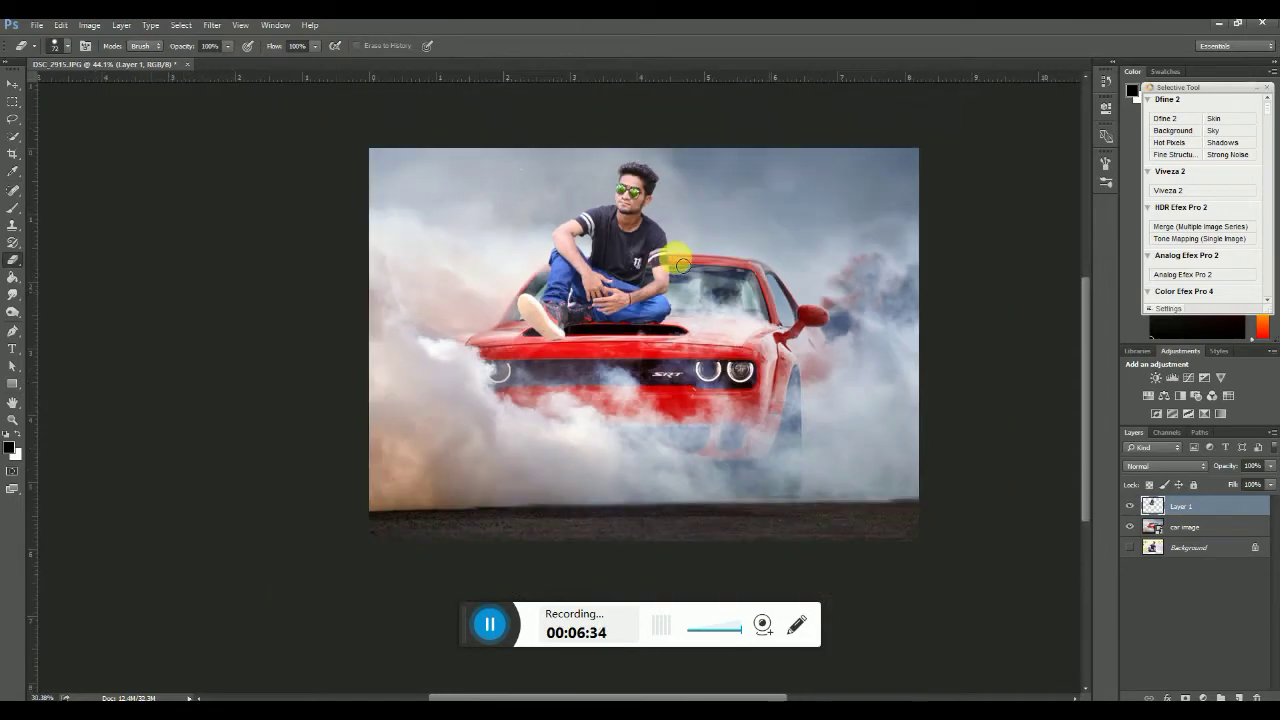
{"action": "key", "text": "e"}
{"action": "scroll", "coordinate": [610, 288], "scroll_direction": "up", "scroll_amount": 4}
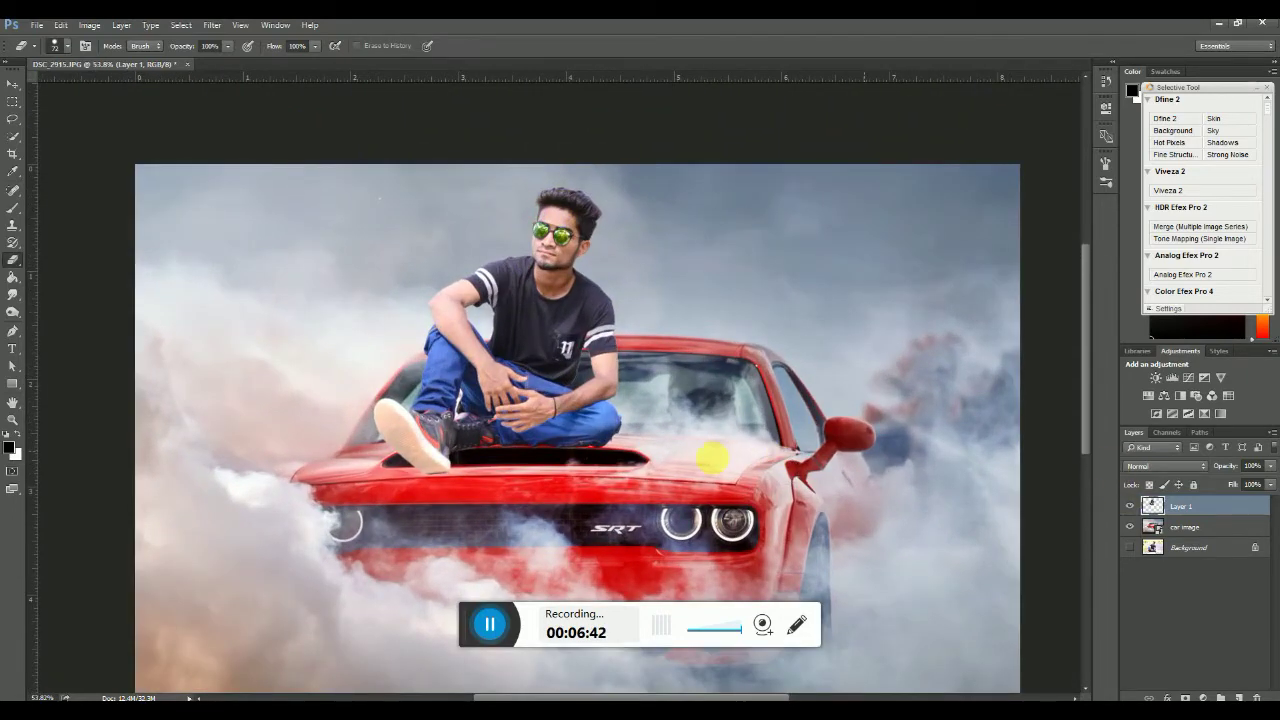
{"action": "scroll", "coordinate": [629, 463], "scroll_direction": "down", "scroll_amount": 3}
{"action": "left_click_drag", "start_coordinate": [1224, 511], "coordinate": [1240, 696]}
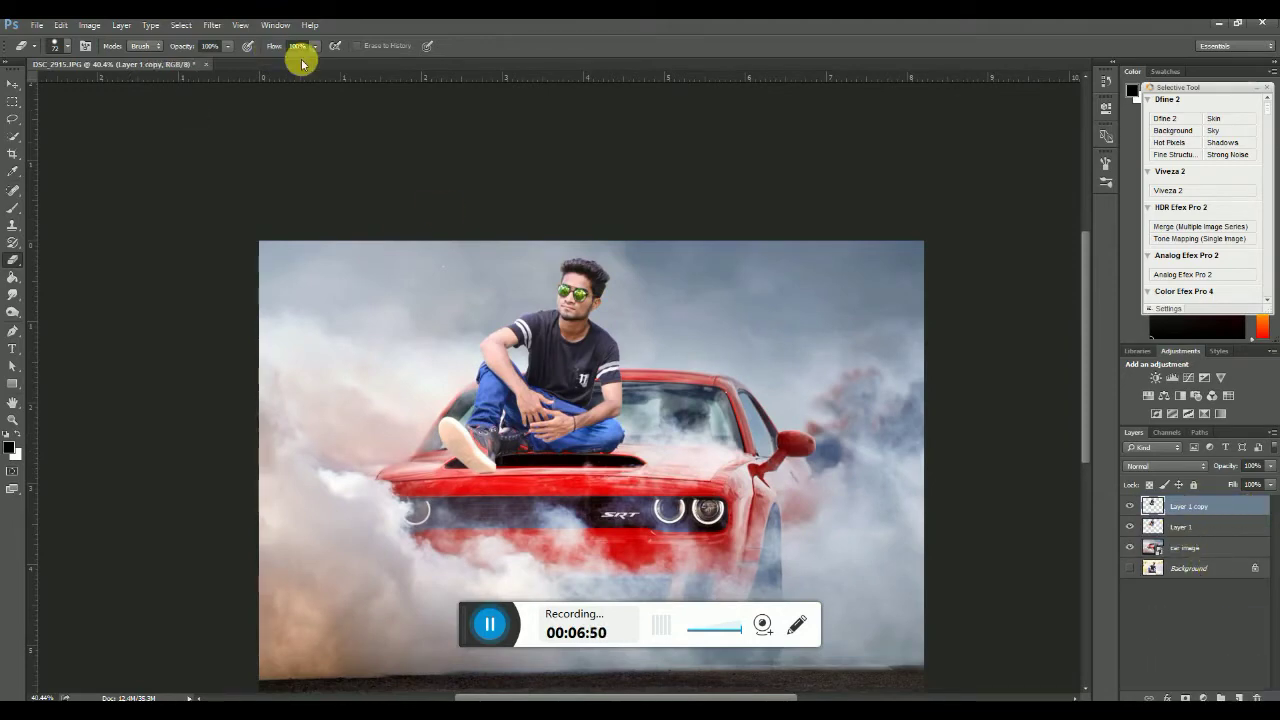
Darken the man on Layer 1 copy with Brightness/Contrast, setting brightness to -14 and raising the contrast slightly
{"action": "left_click", "coordinate": [208, 26]}
{"action": "mouse_move", "coordinate": [200, 66]}
{"action": "left_click", "coordinate": [300, 66]}
{"action": "mouse_move", "coordinate": [1019, 217]}
{"action": "left_mouse_down"}
{"action": "mouse_move", "coordinate": [1037, 220]}
{"action": "mouse_move", "coordinate": [1010, 223]}
{"action": "left_mouse_up"}
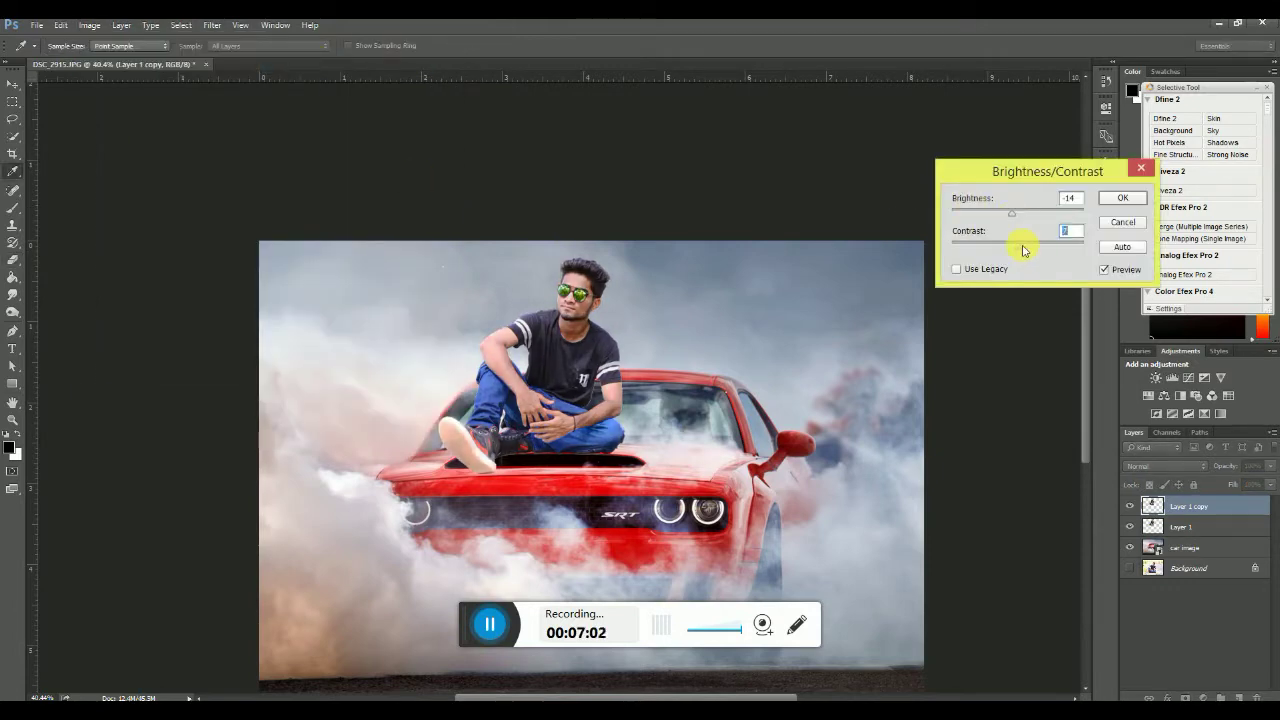
{"action": "left_click", "coordinate": [1123, 201]}
{"action": "key", "text": "e"}
{"action": "scroll", "coordinate": [565, 315], "scroll_direction": "down", "scroll_amount": 2}
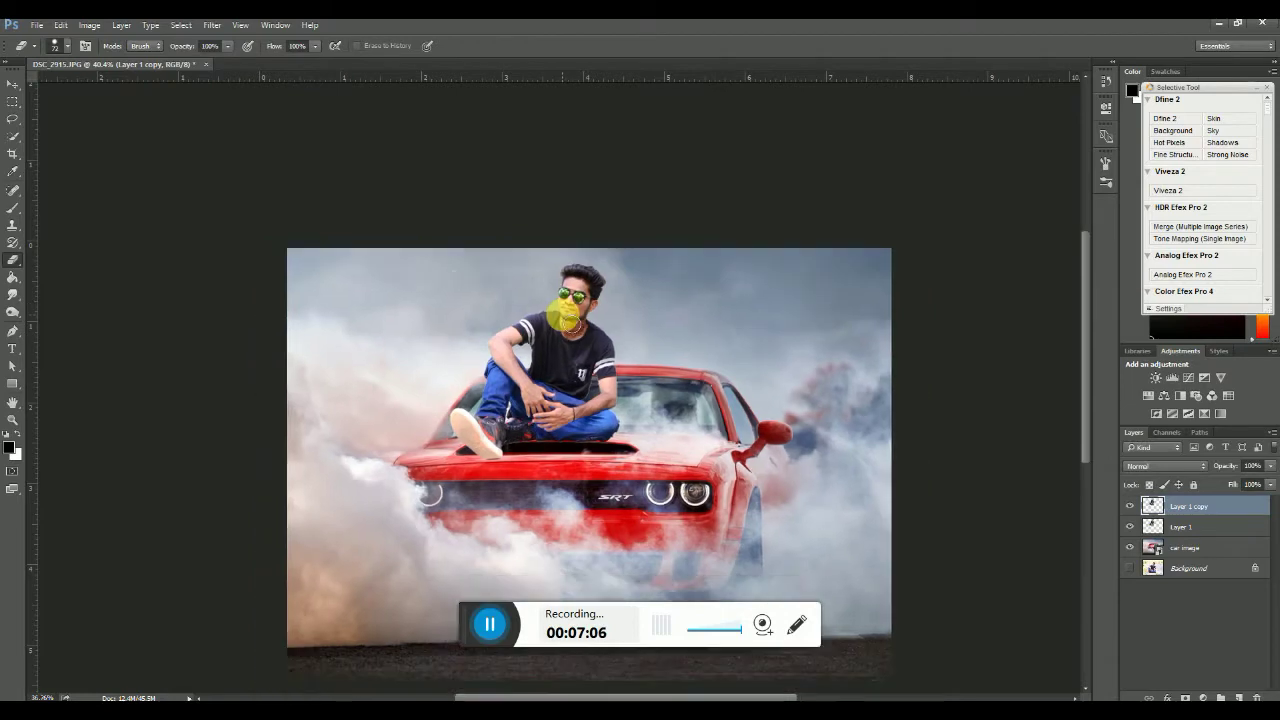
Turn the man on Layer 1 solid black with Hue/Saturation
{"action": "left_click", "coordinate": [1230, 536]}
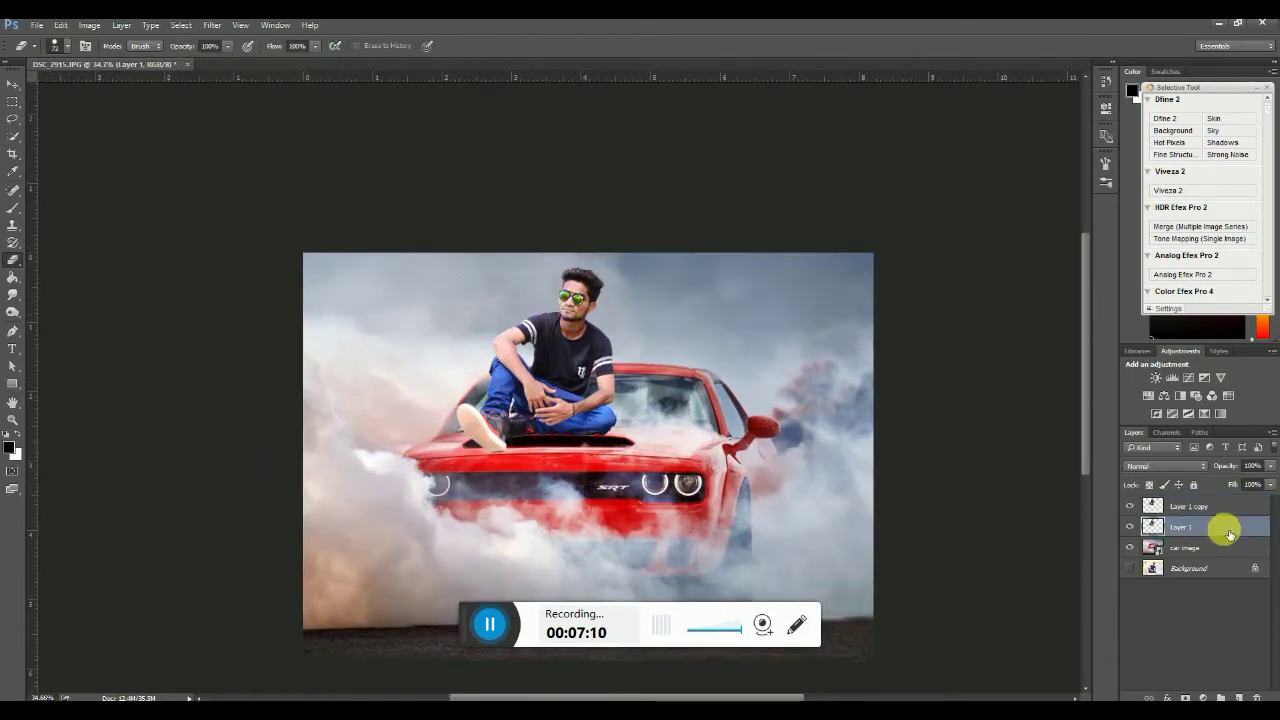
{"action": "key", "text": "ctrl+u"}
{"action": "left_click", "coordinate": [1131, 221]}
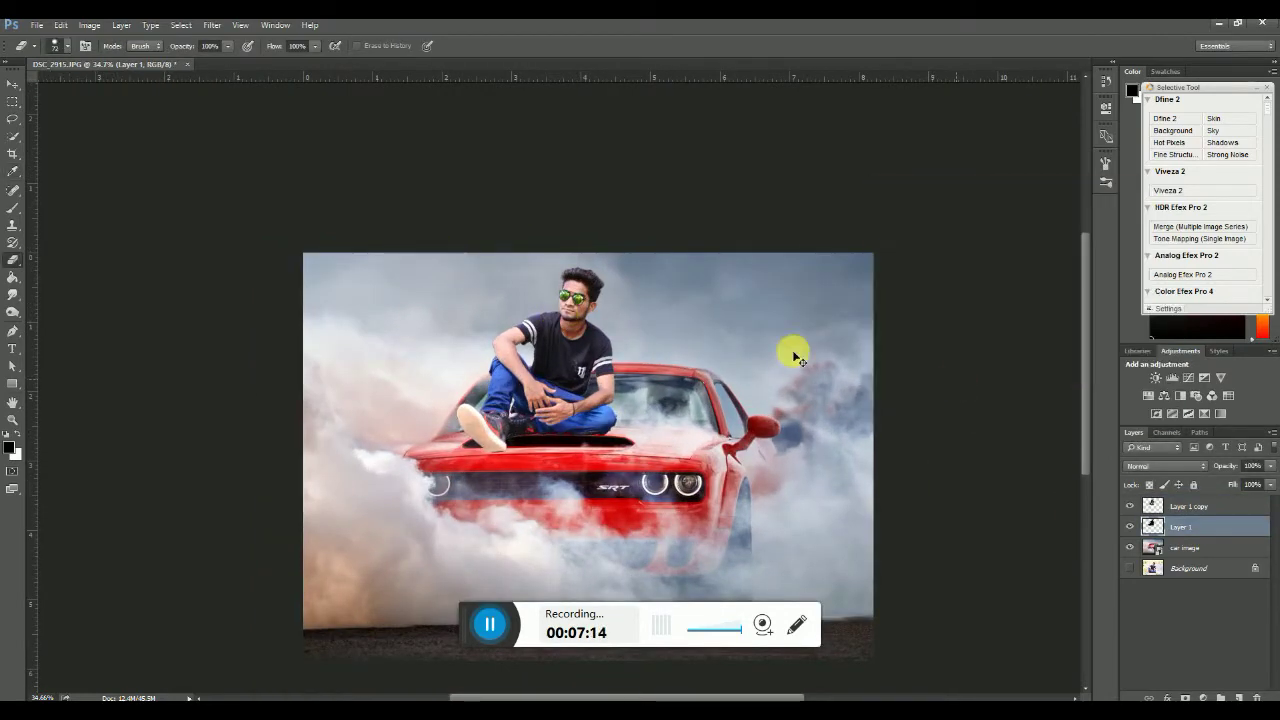
Flip the black figure on Layer 1 upside down with Free Transform and fit it beneath the man as his shadow on the car
{"action": "scroll", "coordinate": [514, 425], "scroll_direction": "up", "scroll_amount": 1}
{"action": "key", "text": "ctrl+t"}
{"action": "left_click_drag", "start_coordinate": [552, 200], "coordinate": [546, 611]}
{"action": "left_click_drag", "start_coordinate": [586, 499], "coordinate": [592, 468]}
{"action": "scroll", "coordinate": [592, 468], "scroll_direction": "down", "scroll_amount": 2}
{"action": "left_click_drag", "start_coordinate": [622, 467], "coordinate": [621, 512]}
{"action": "left_click_drag", "start_coordinate": [744, 531], "coordinate": [698, 539]}
{"action": "left_click_drag", "start_coordinate": [661, 441], "coordinate": [640, 405]}
{"action": "scroll", "coordinate": [682, 287], "scroll_direction": "up", "scroll_amount": 3}
{"action": "scroll", "coordinate": [686, 275], "scroll_direction": "up", "scroll_amount": 4}
{"action": "scroll", "coordinate": [683, 262], "scroll_direction": "down", "scroll_amount": 4}
{"action": "key", "text": "Return"}
{"action": "key", "text": "e"}
{"action": "scroll", "coordinate": [703, 282], "scroll_direction": "down", "scroll_amount": 1}
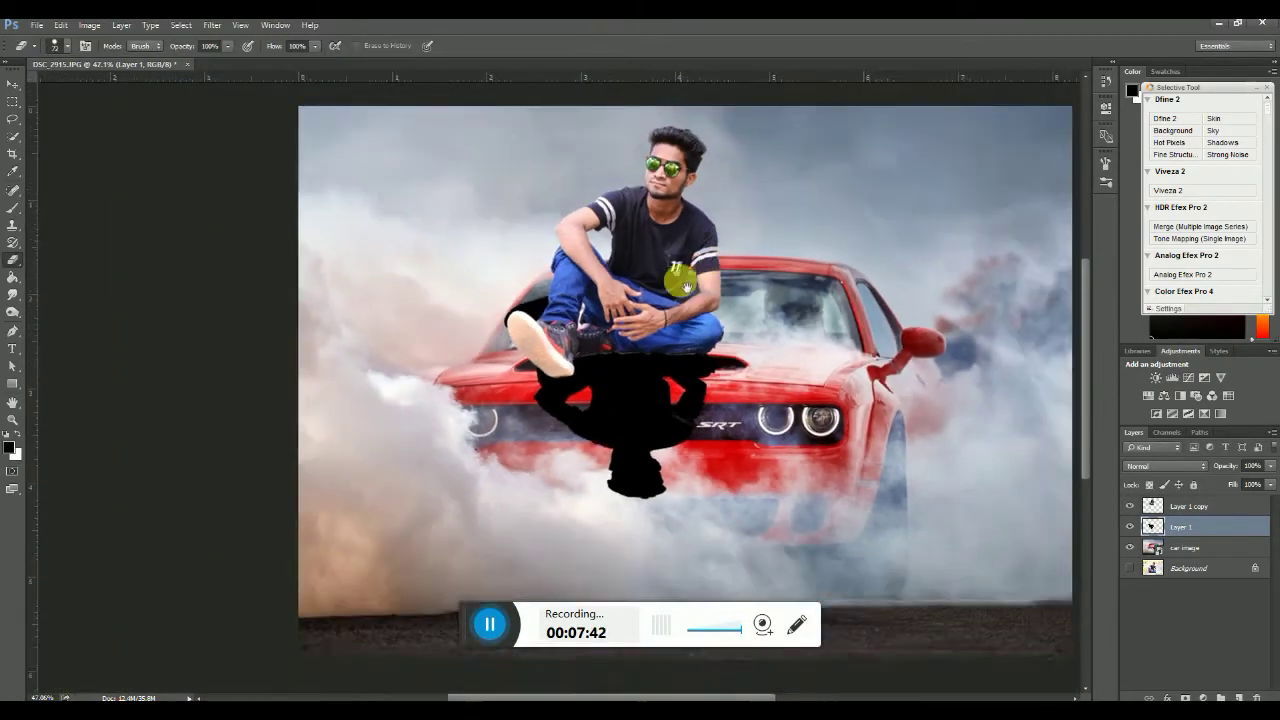
Lower the fill of the Layer 1 shadow to 64% and soften it with a Gaussian Blur of 9.8 pixels
{"action": "left_click_drag", "start_coordinate": [703, 281], "coordinate": [602, 371]}
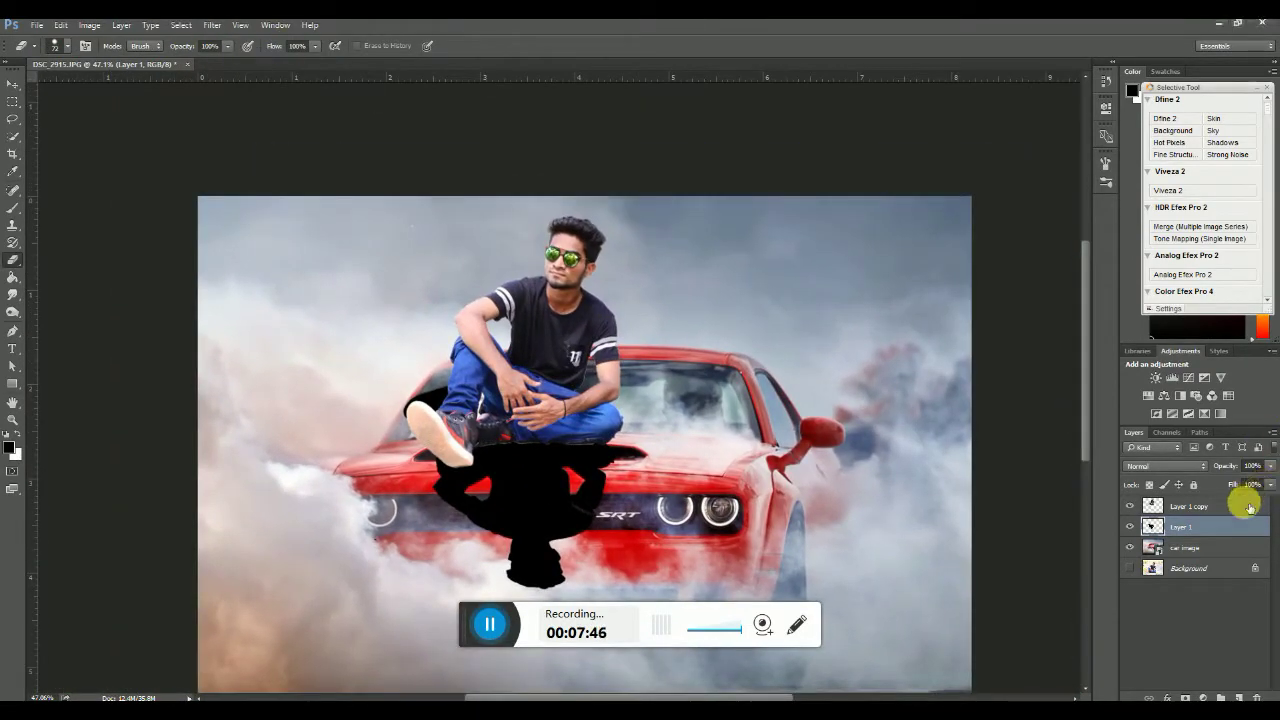
{"action": "mouse_move", "coordinate": [1233, 507]}
{"action": "left_mouse_down"}
{"action": "mouse_move", "coordinate": [1235, 493]}
{"action": "mouse_move", "coordinate": [1252, 500]}
{"action": "left_mouse_up"}
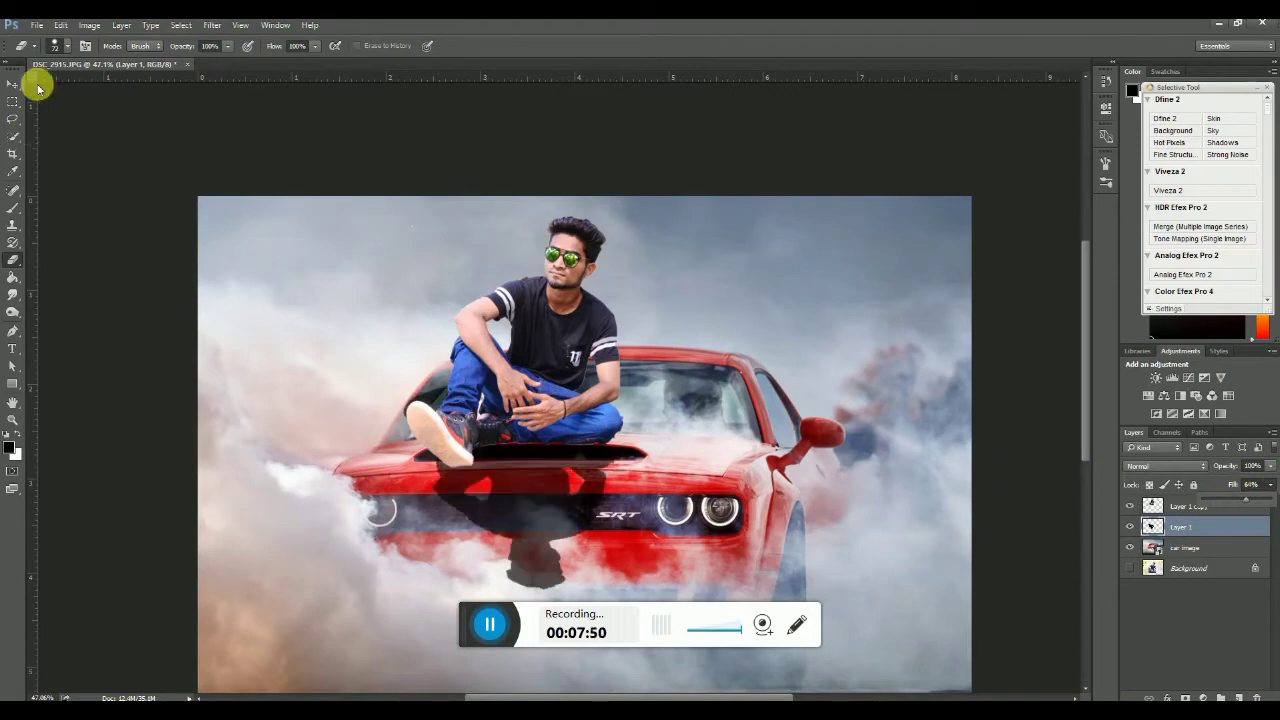
{"action": "left_click", "coordinate": [212, 25]}
{"action": "mouse_move", "coordinate": [343, 226]}
{"action": "left_click", "coordinate": [480, 271]}
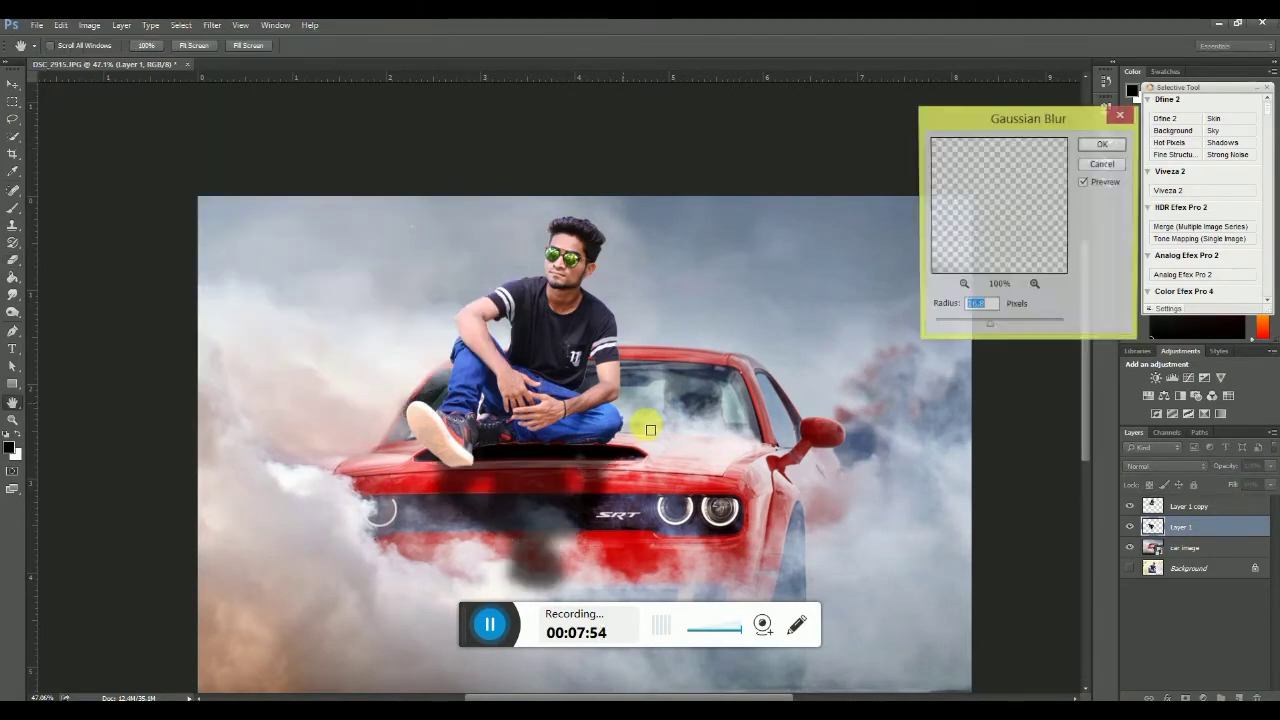
{"action": "left_click_drag", "start_coordinate": [980, 333], "coordinate": [1003, 330]}
{"action": "left_click", "coordinate": [1115, 146]}
{"action": "key", "text": "e"}
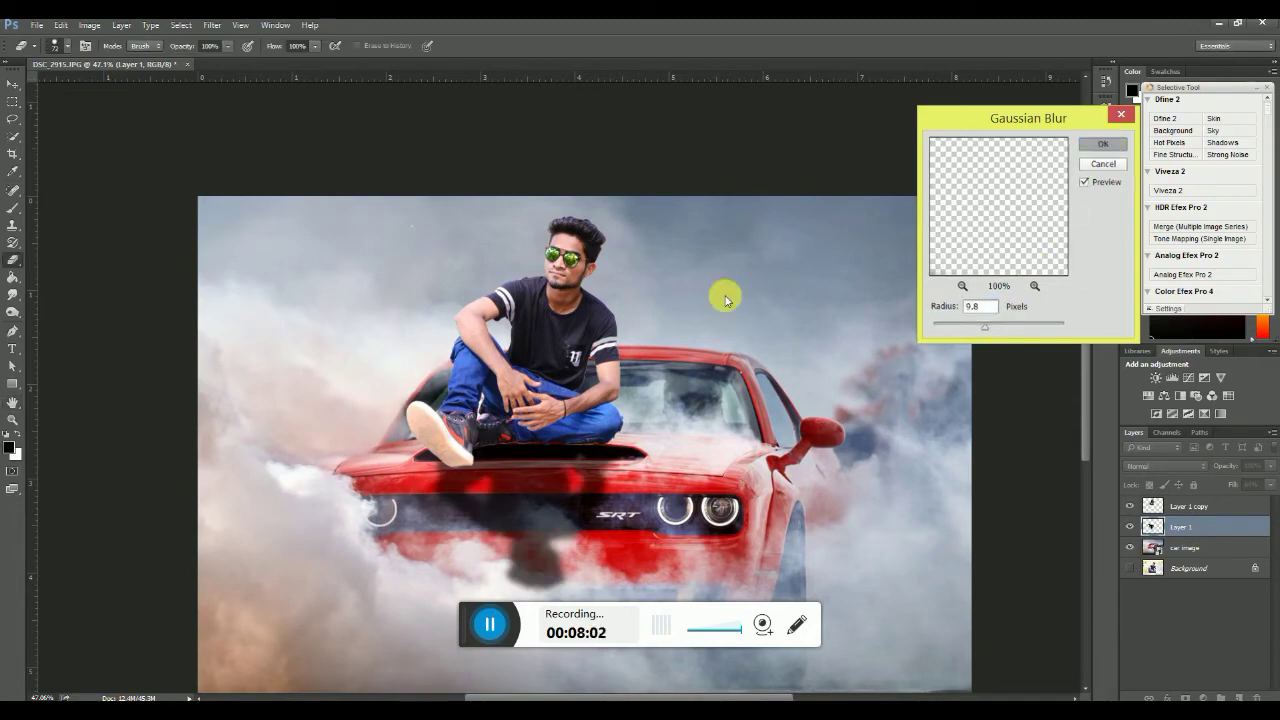
Reshape and reposition the blurred shadow on Layer 1 with Free Transform so it lines up under the seated man
{"action": "scroll", "coordinate": [651, 294], "scroll_direction": "down", "scroll_amount": 2}
{"action": "key", "text": "ctrl+t"}
{"action": "left_click_drag", "start_coordinate": [723, 400], "coordinate": [683, 443]}
{"action": "left_click_drag", "start_coordinate": [585, 467], "coordinate": [700, 314]}
{"action": "mouse_move", "coordinate": [594, 423]}
{"action": "left_mouse_down"}
{"action": "mouse_move", "coordinate": [649, 409]}
{"action": "mouse_move", "coordinate": [609, 432]}
{"action": "left_mouse_up"}
{"action": "left_click_drag", "start_coordinate": [700, 509], "coordinate": [730, 374]}
{"action": "mouse_move", "coordinate": [570, 443]}
{"action": "left_mouse_down"}
{"action": "mouse_move", "coordinate": [654, 412]}
{"action": "mouse_move", "coordinate": [680, 503]}
{"action": "mouse_move", "coordinate": [586, 443]}
{"action": "left_mouse_up"}
{"action": "left_click", "coordinate": [606, 45]}
{"action": "key", "text": "e"}
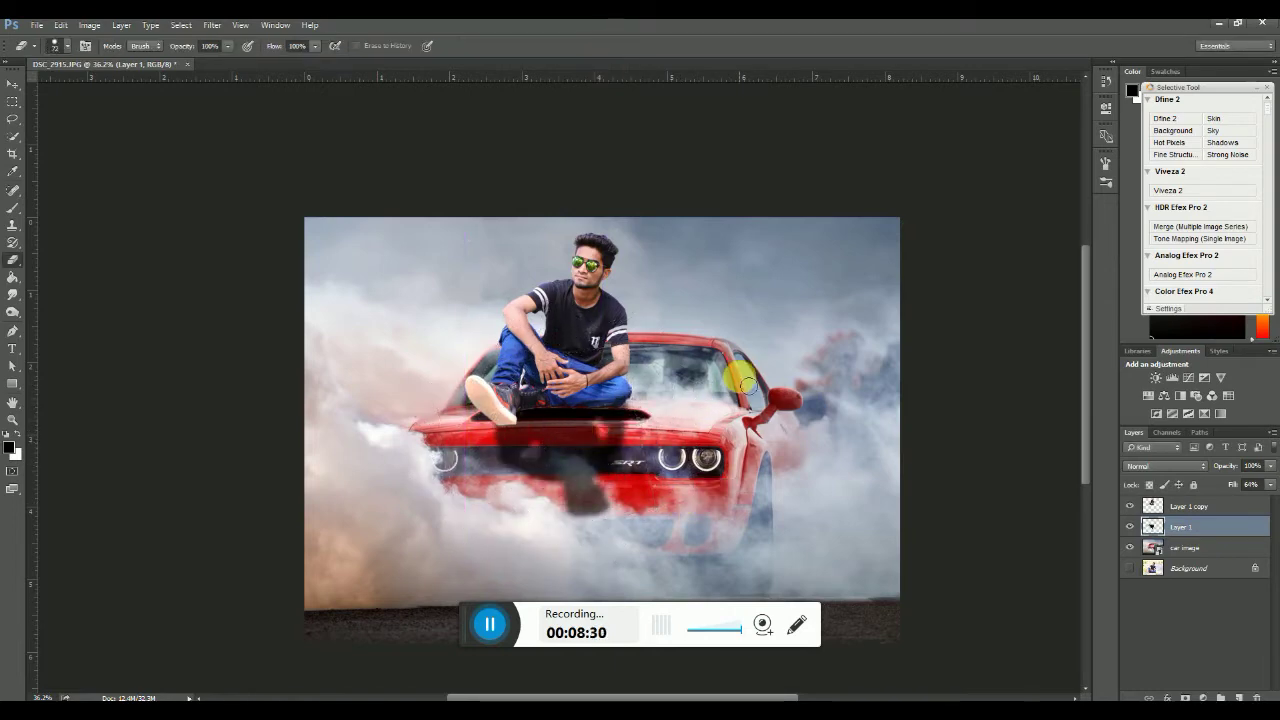
Add a layer mask to Layer 1 and paint away the excess shadow around the man with a black brush
{"action": "left_click", "coordinate": [12, 207]}
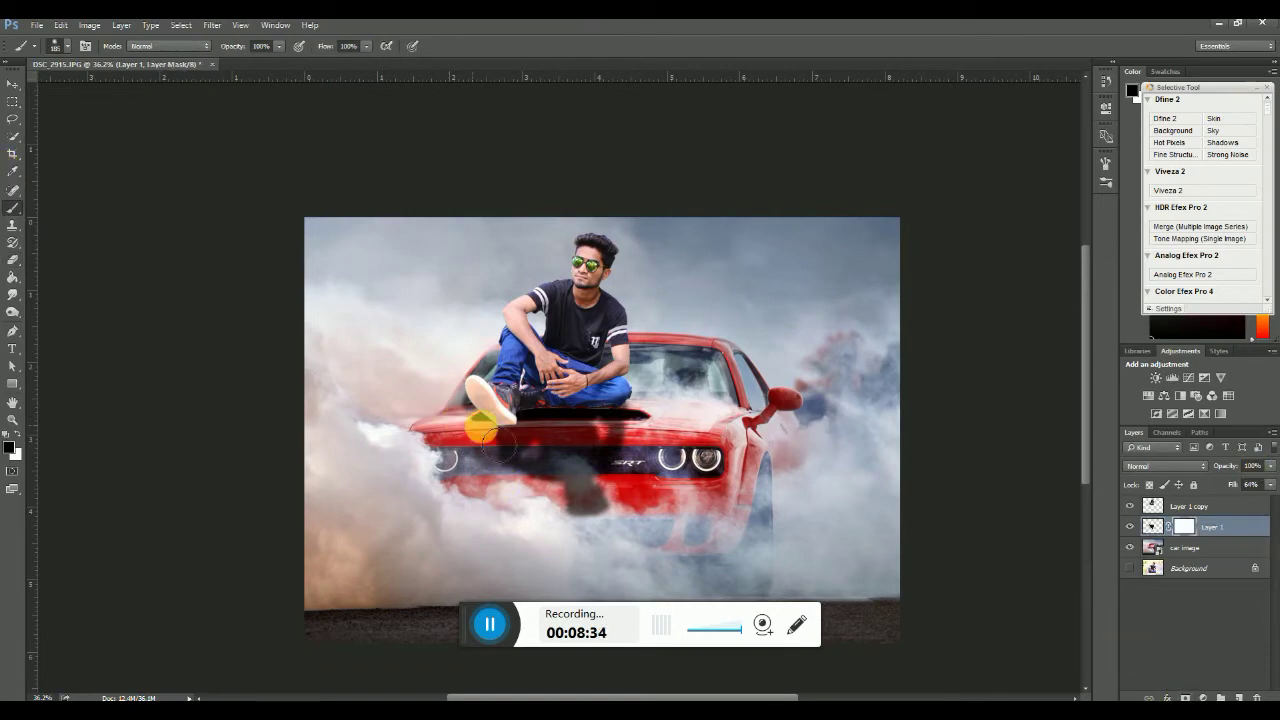
{"action": "scroll", "coordinate": [485, 440], "scroll_direction": "up", "scroll_amount": 2}
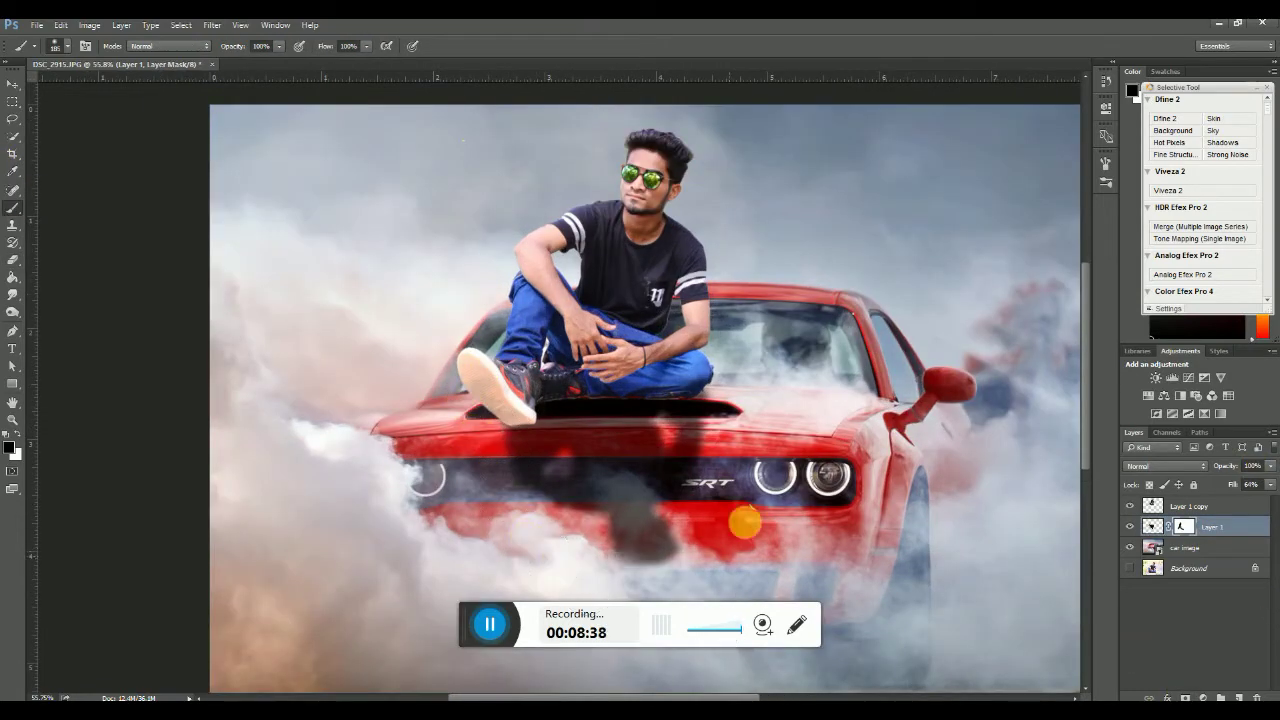
{"action": "left_click_drag", "start_coordinate": [549, 384], "coordinate": [500, 346]}
{"action": "scroll", "coordinate": [515, 303], "scroll_direction": "down", "scroll_amount": 2}
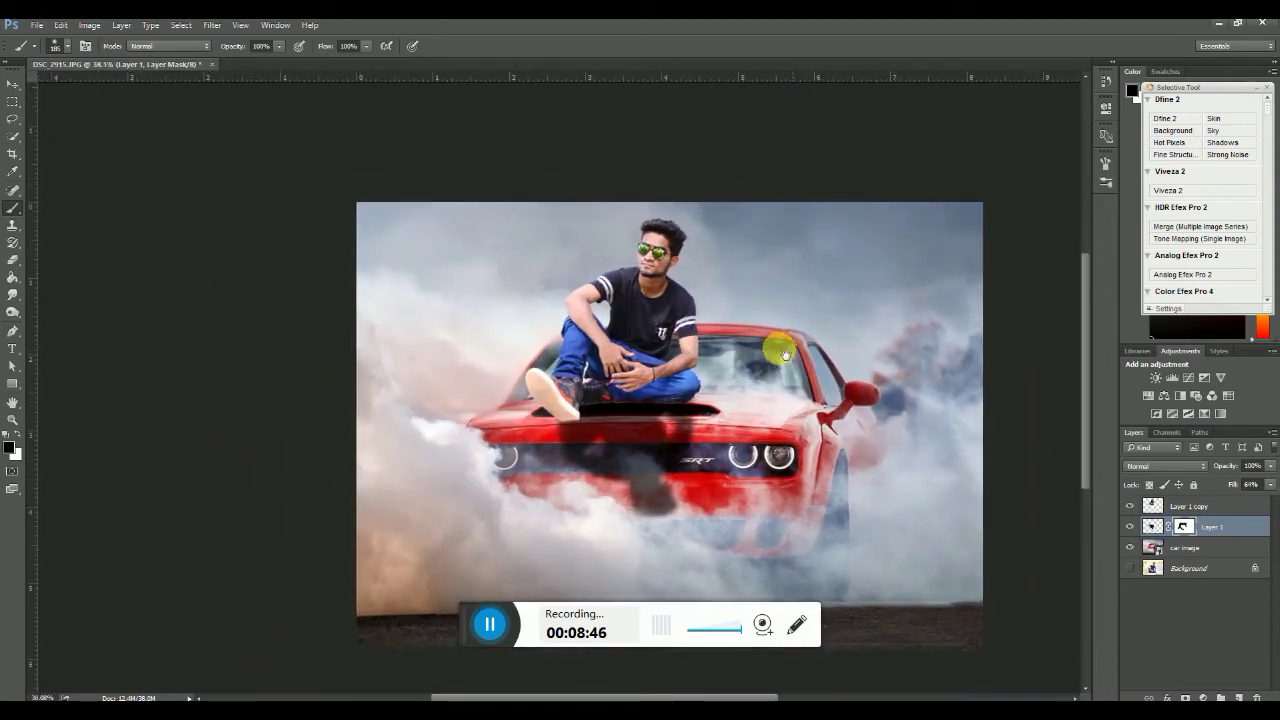
Rasterize the car image layer
{"action": "left_click_drag", "start_coordinate": [780, 350], "coordinate": [766, 337]}
{"action": "right_click", "coordinate": [1189, 550]}
{"action": "left_click", "coordinate": [1050, 390]}
Burn the shadows along the undersides of the shoes and jeans on Layer 1 copy, and the hood beneath the shoe on the car image layer
{"action": "left_click", "coordinate": [19, 313]}
{"action": "scroll", "coordinate": [589, 350], "scroll_direction": "up", "scroll_amount": 3}
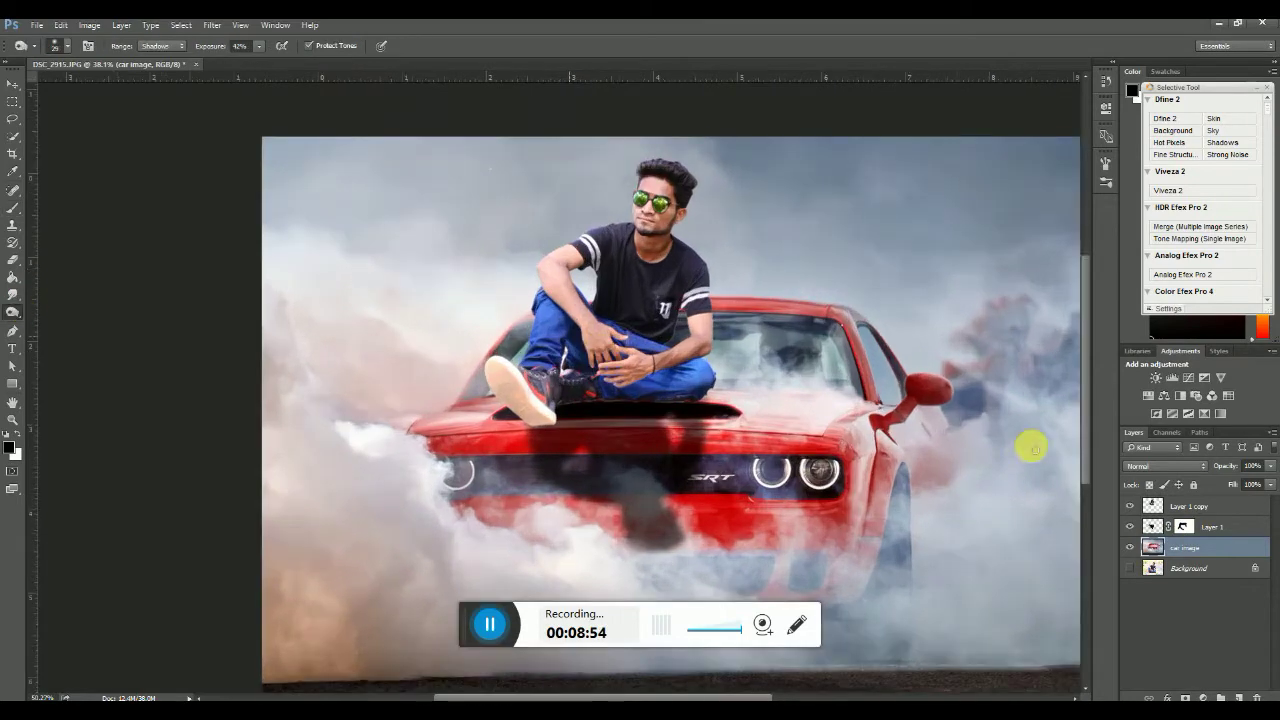
{"action": "left_click", "coordinate": [1175, 507]}
{"action": "scroll", "coordinate": [580, 440], "scroll_direction": "up", "scroll_amount": 8}
{"action": "right_click", "coordinate": [584, 412]}
{"action": "left_click", "coordinate": [676, 445]}
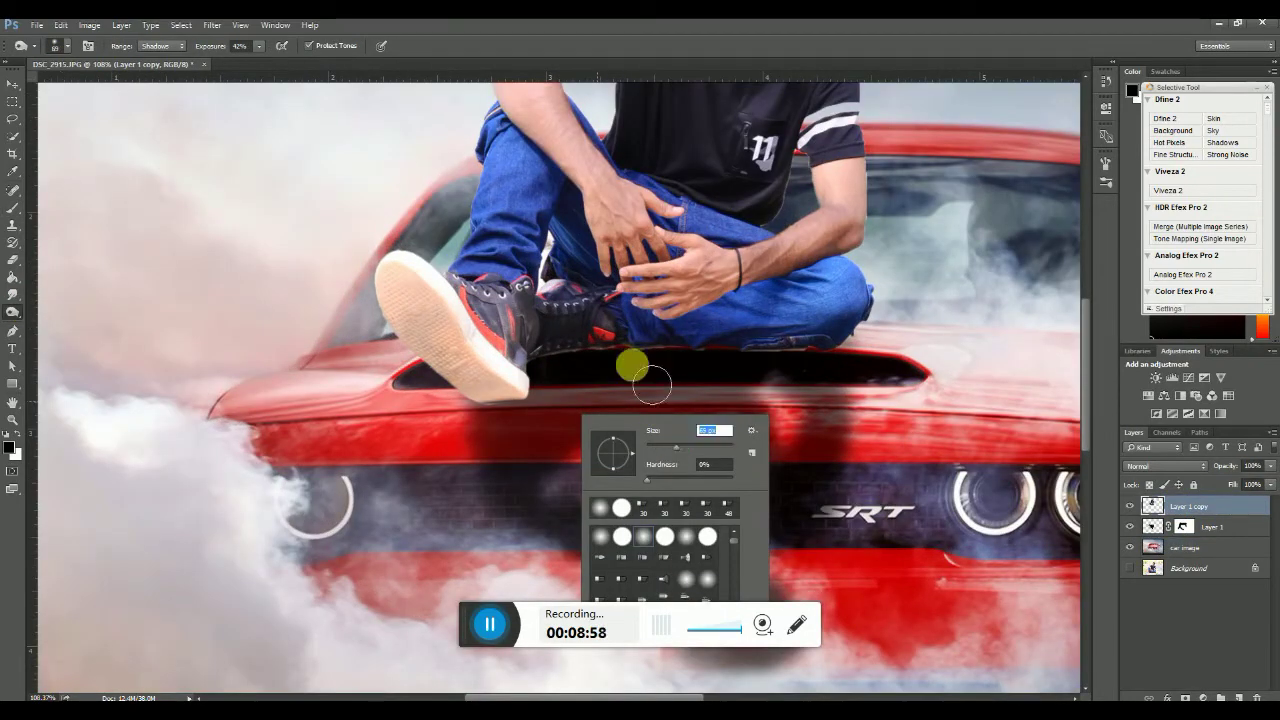
{"action": "right_click", "coordinate": [667, 343]}
{"action": "left_click", "coordinate": [487, 399]}
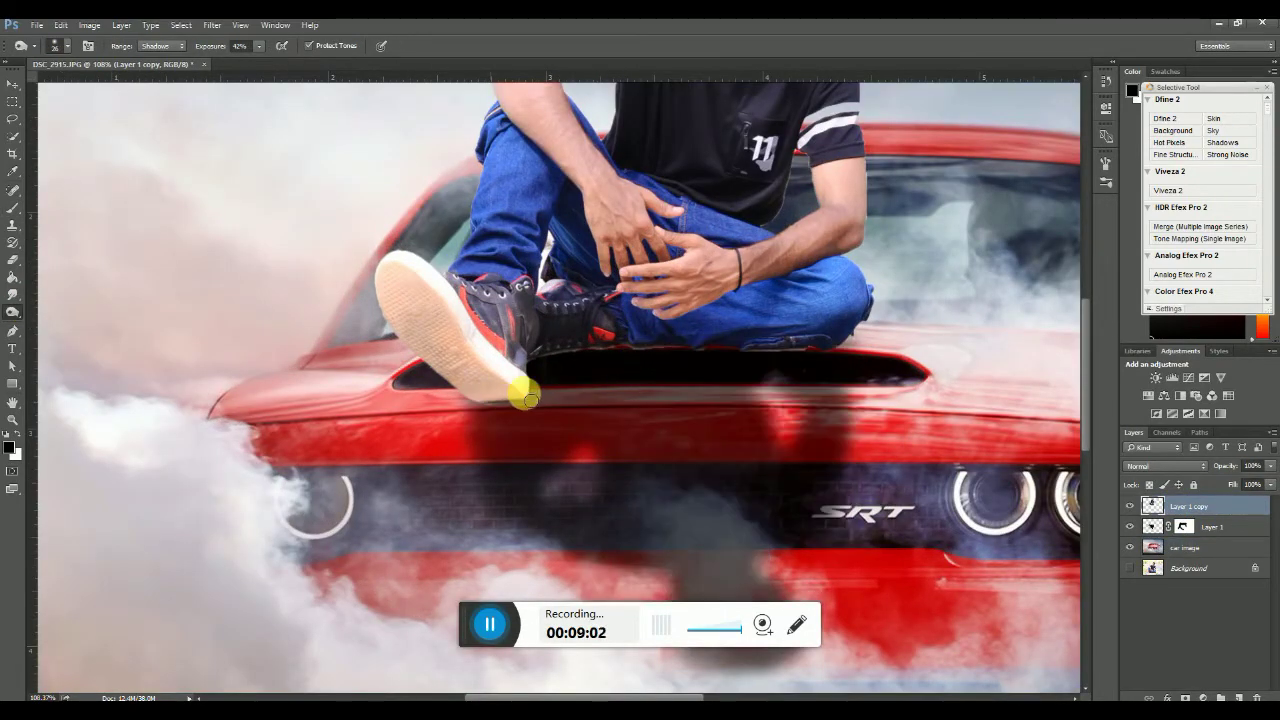
{"action": "scroll", "coordinate": [499, 402], "scroll_direction": "up", "scroll_amount": 5}
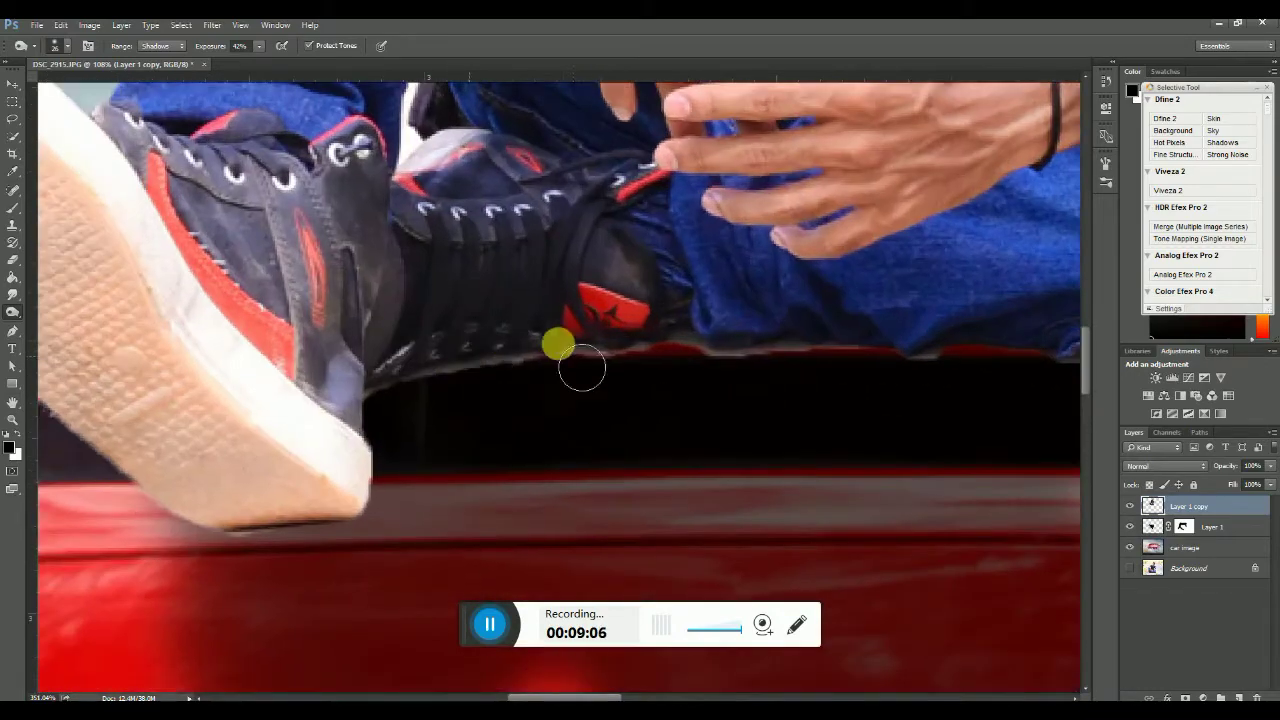
{"action": "scroll", "coordinate": [735, 365], "scroll_direction": "right", "scroll_amount": 4}
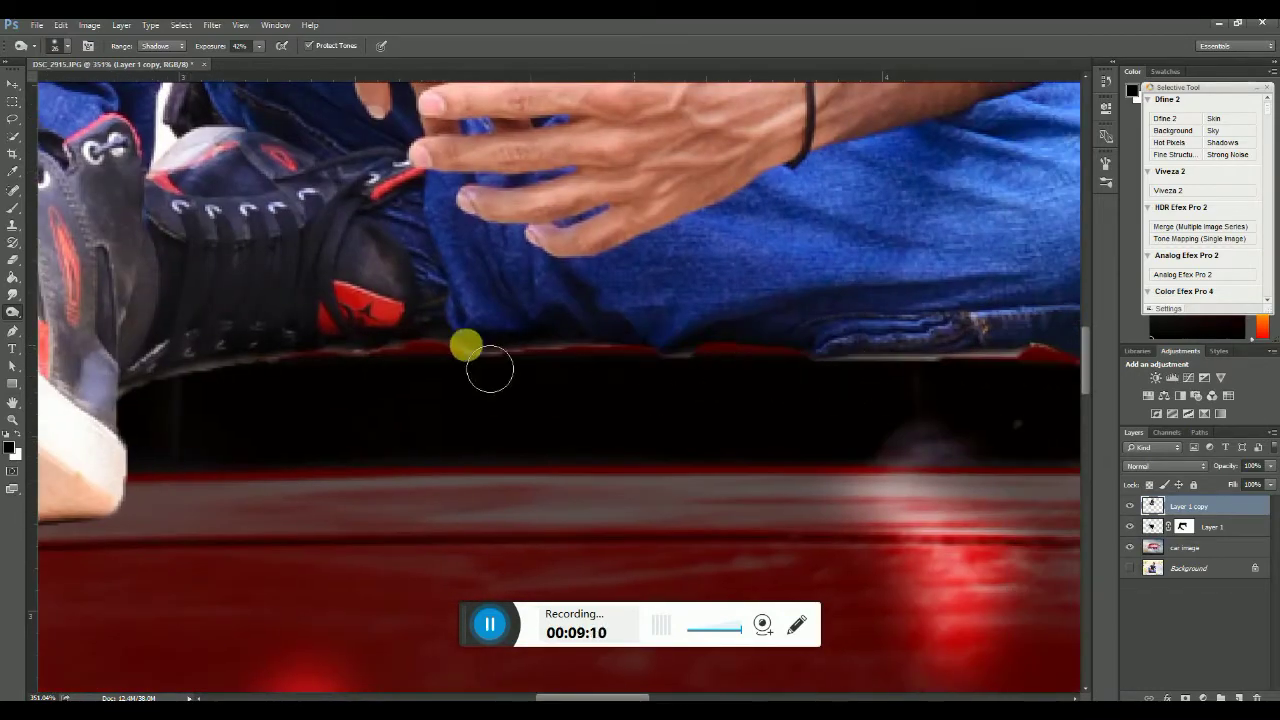
{"action": "scroll", "coordinate": [720, 390], "scroll_direction": "right", "scroll_amount": 5}
{"action": "scroll", "coordinate": [763, 374], "scroll_direction": "down", "scroll_amount": 7}
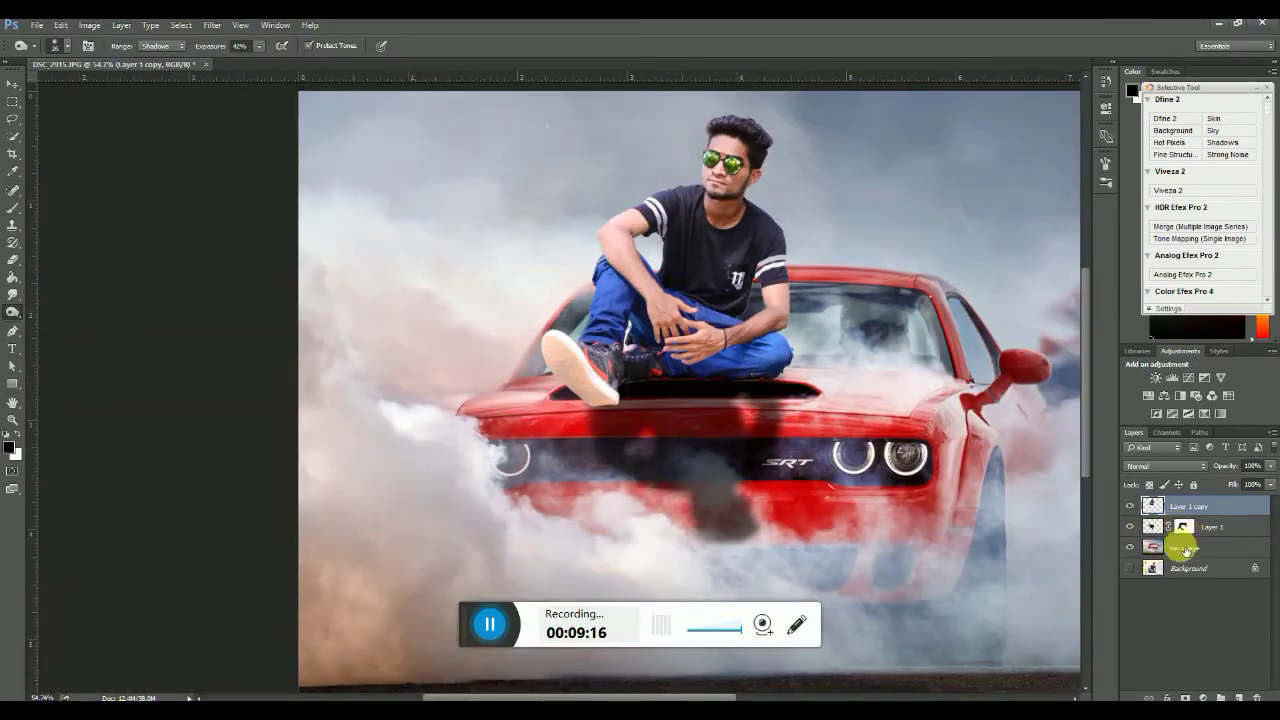
{"action": "left_click", "coordinate": [1185, 549]}
{"action": "scroll", "coordinate": [634, 386], "scroll_direction": "up", "scroll_amount": 3}
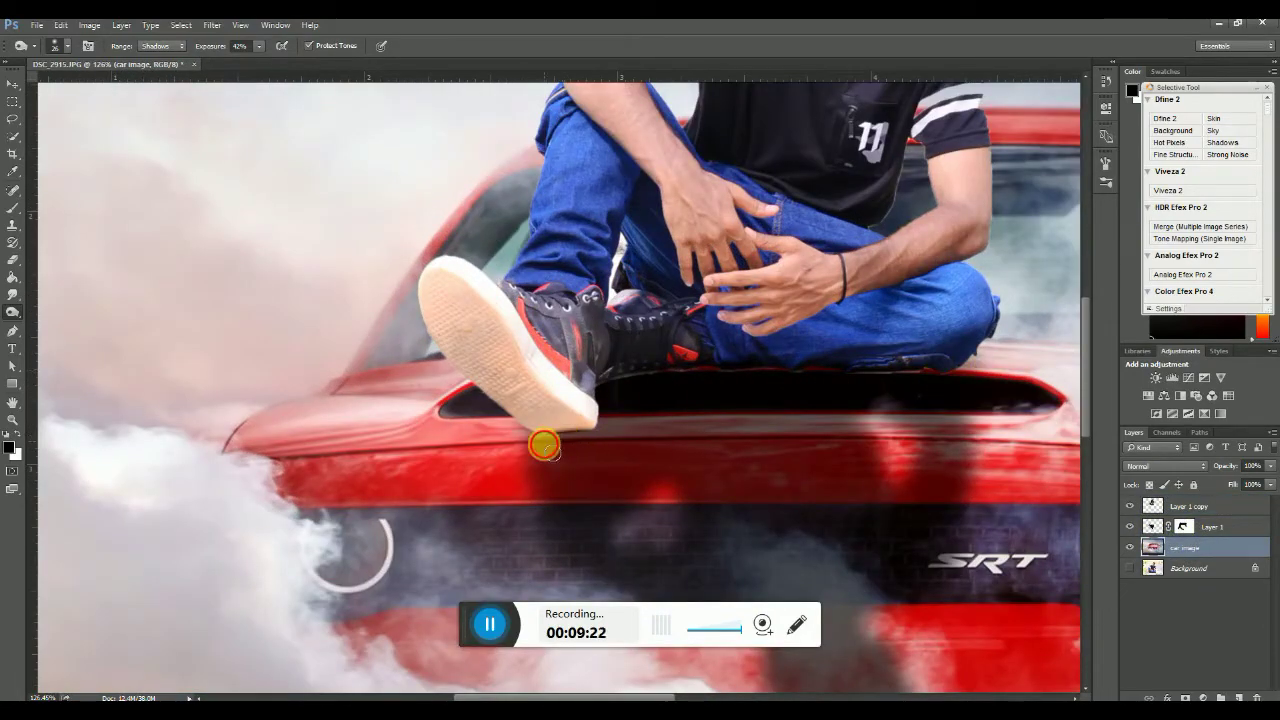
Set the opacity of the Layer 1 shadow to 59%
{"action": "left_click", "coordinate": [1186, 523]}
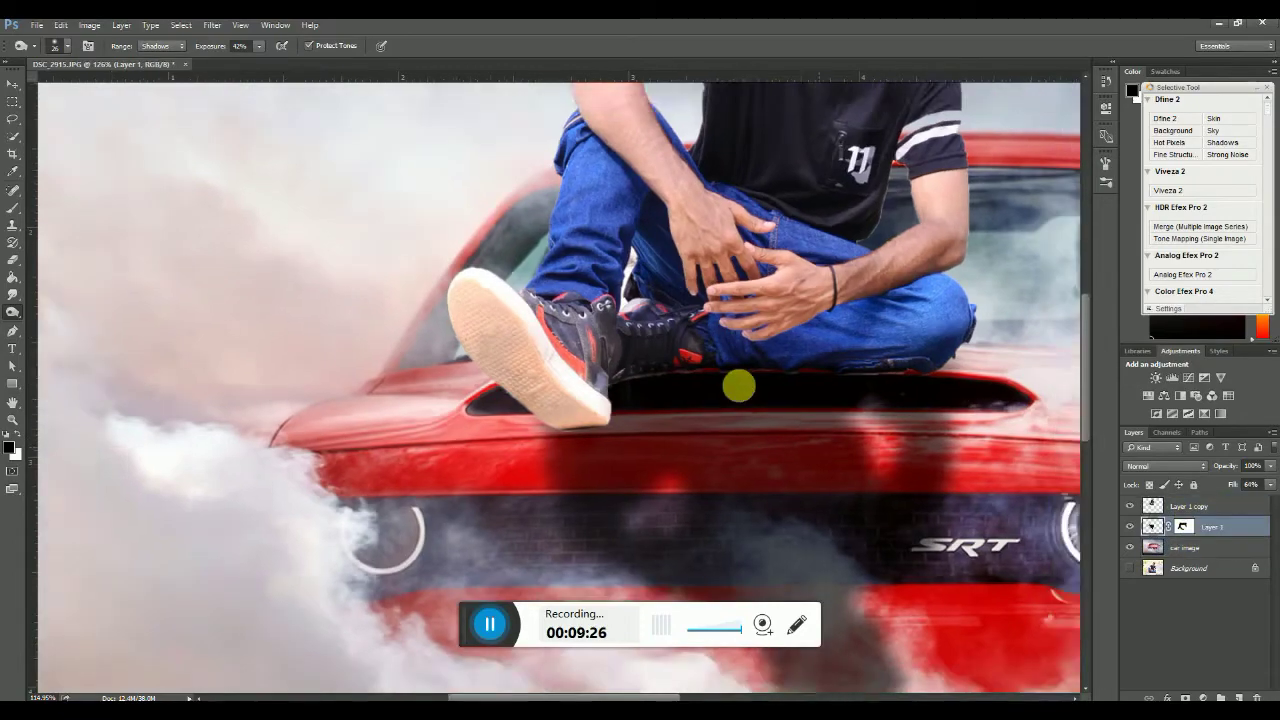
{"action": "scroll", "coordinate": [737, 380], "scroll_direction": "down", "scroll_amount": 5}
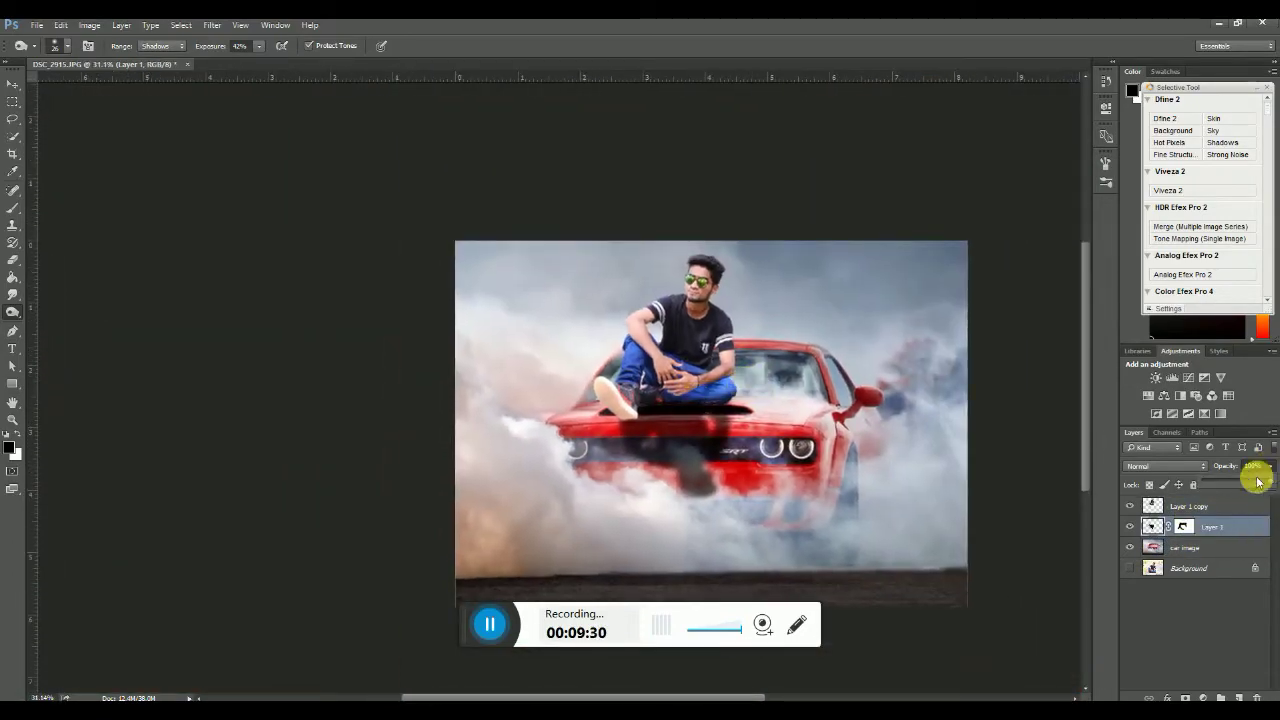
{"action": "left_click_drag", "start_coordinate": [1258, 481], "coordinate": [1241, 483]}
{"action": "scroll", "coordinate": [803, 405], "scroll_direction": "down", "scroll_amount": 1}
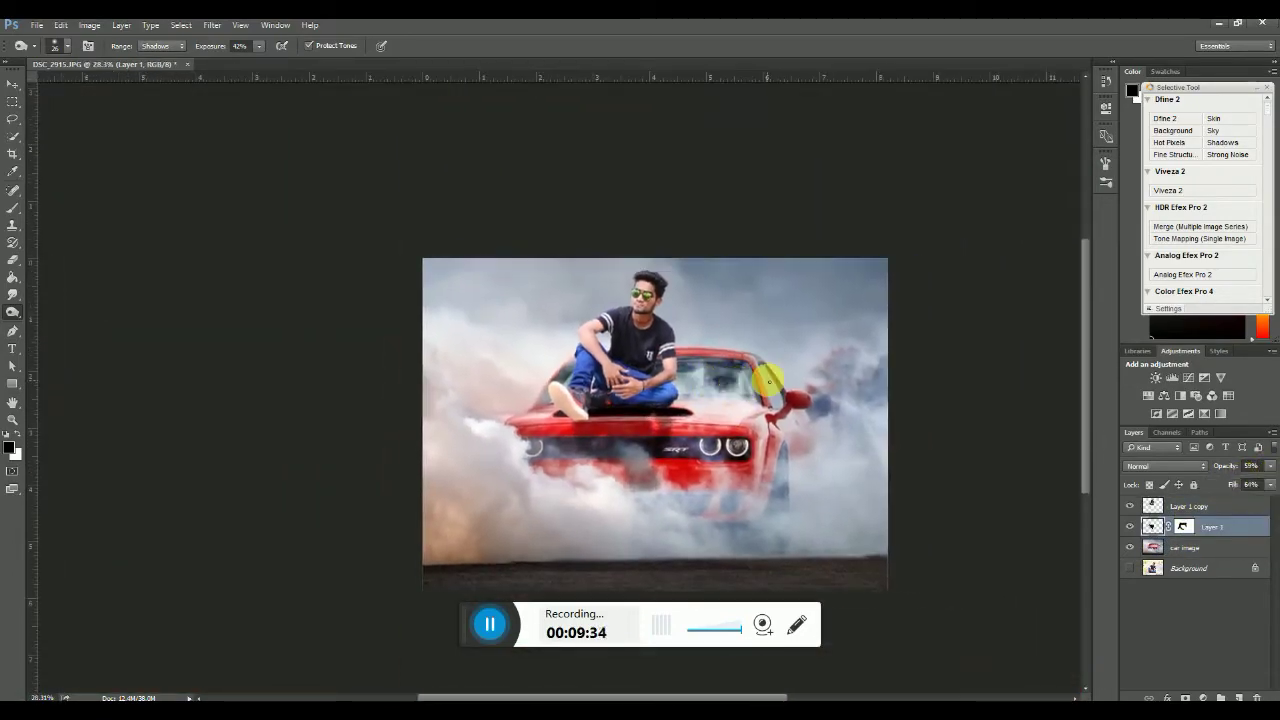
{"action": "left_click", "coordinate": [12, 101]}
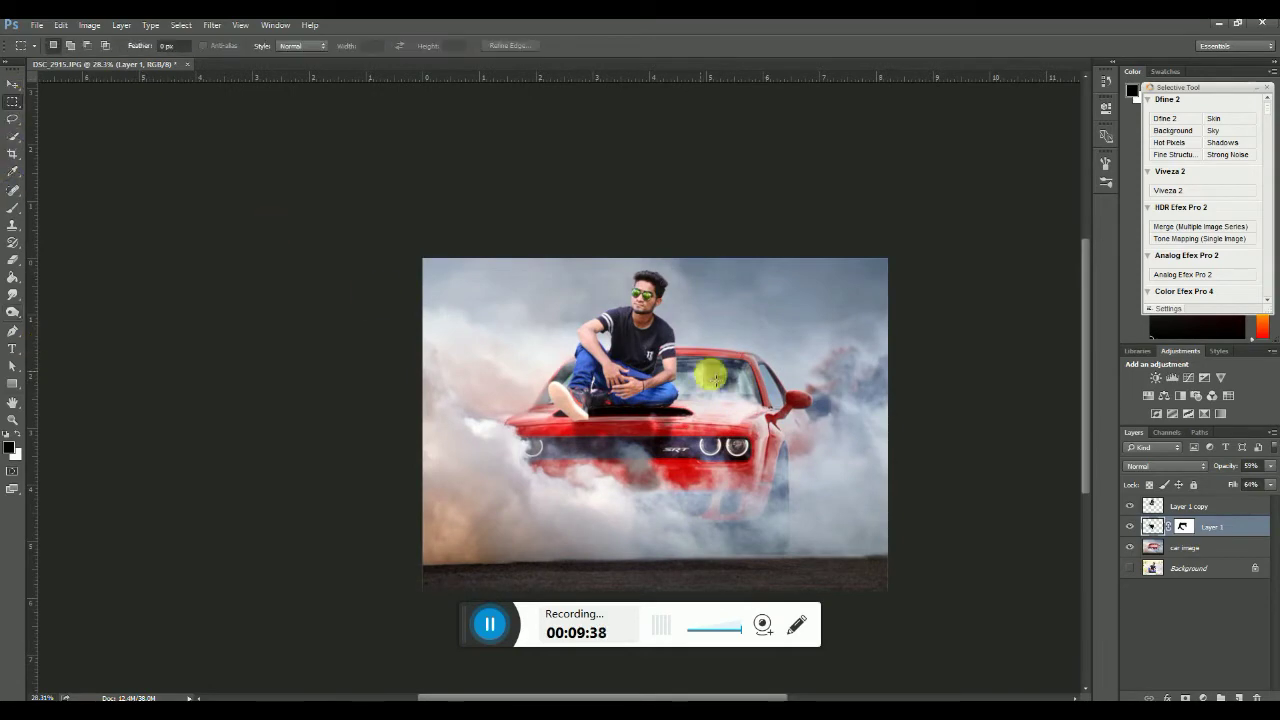
{"action": "scroll", "coordinate": [654, 345], "scroll_direction": "up", "scroll_amount": 2}
{"action": "scroll", "coordinate": [651, 215], "scroll_direction": "up", "scroll_amount": 4}
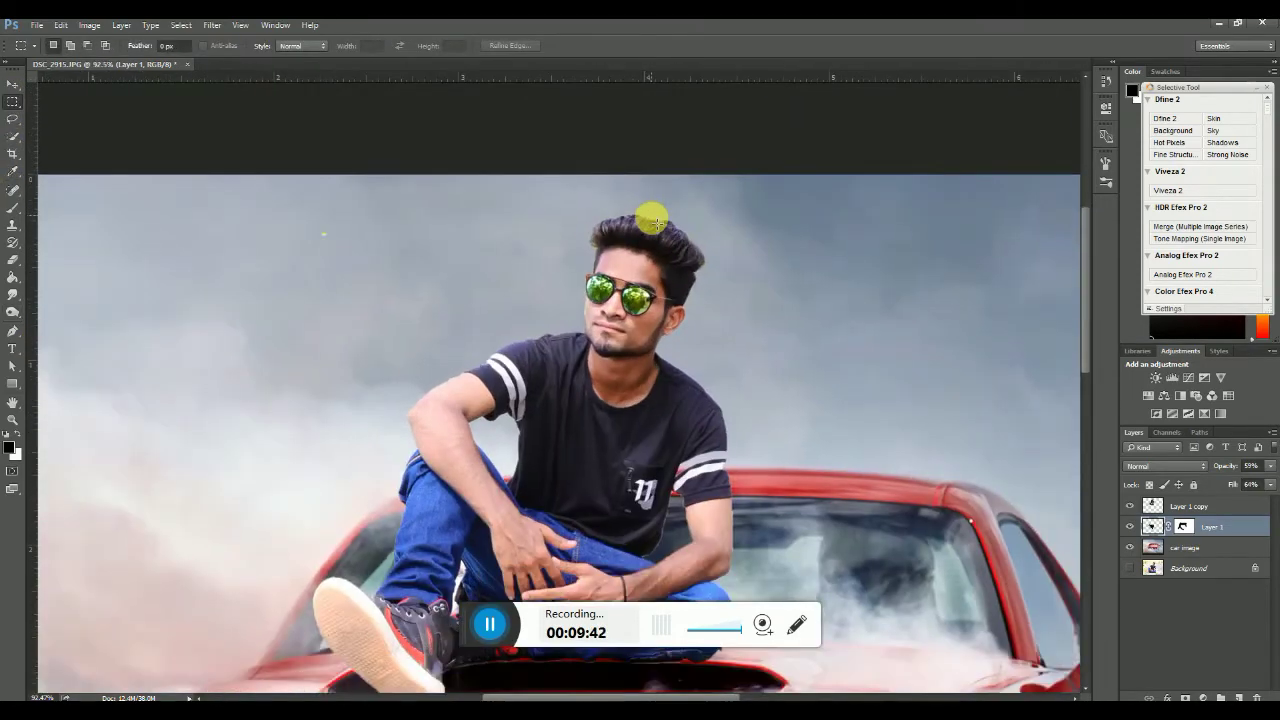
{"action": "scroll", "coordinate": [675, 280], "scroll_direction": "up", "scroll_amount": 5}
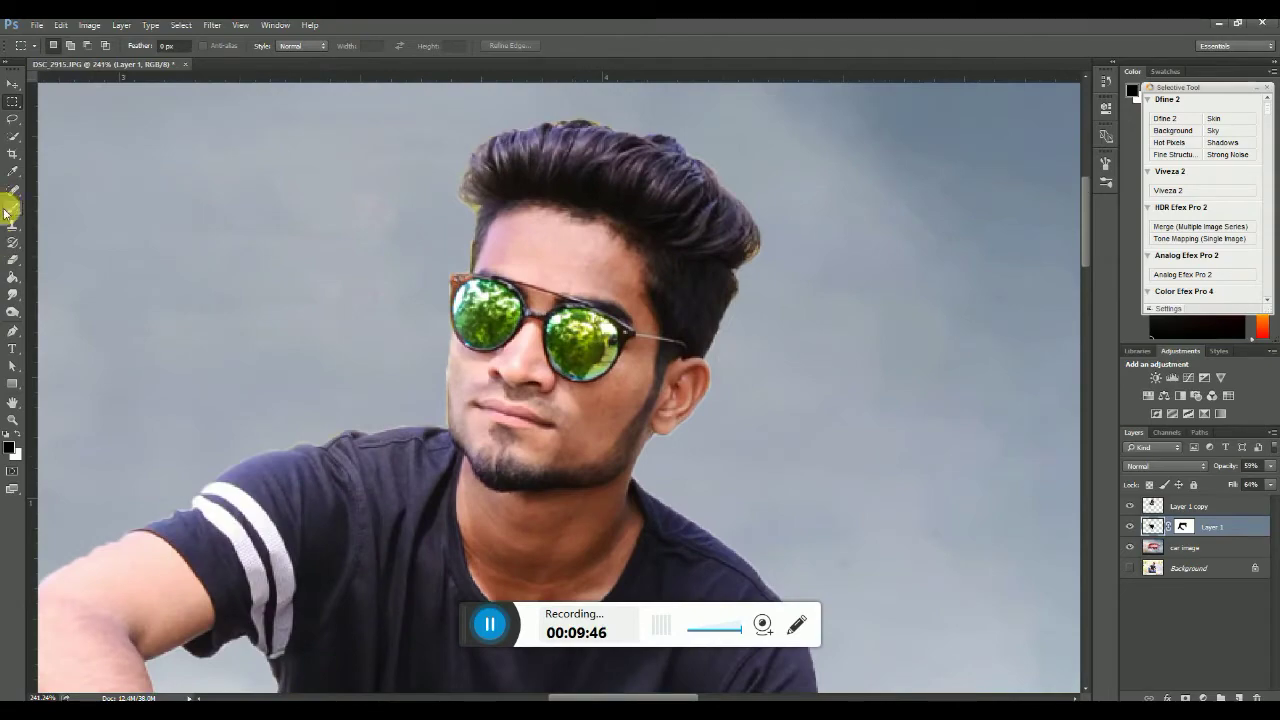
{"action": "left_click", "coordinate": [177, 25]}
{"action": "mouse_move", "coordinate": [212, 25]}
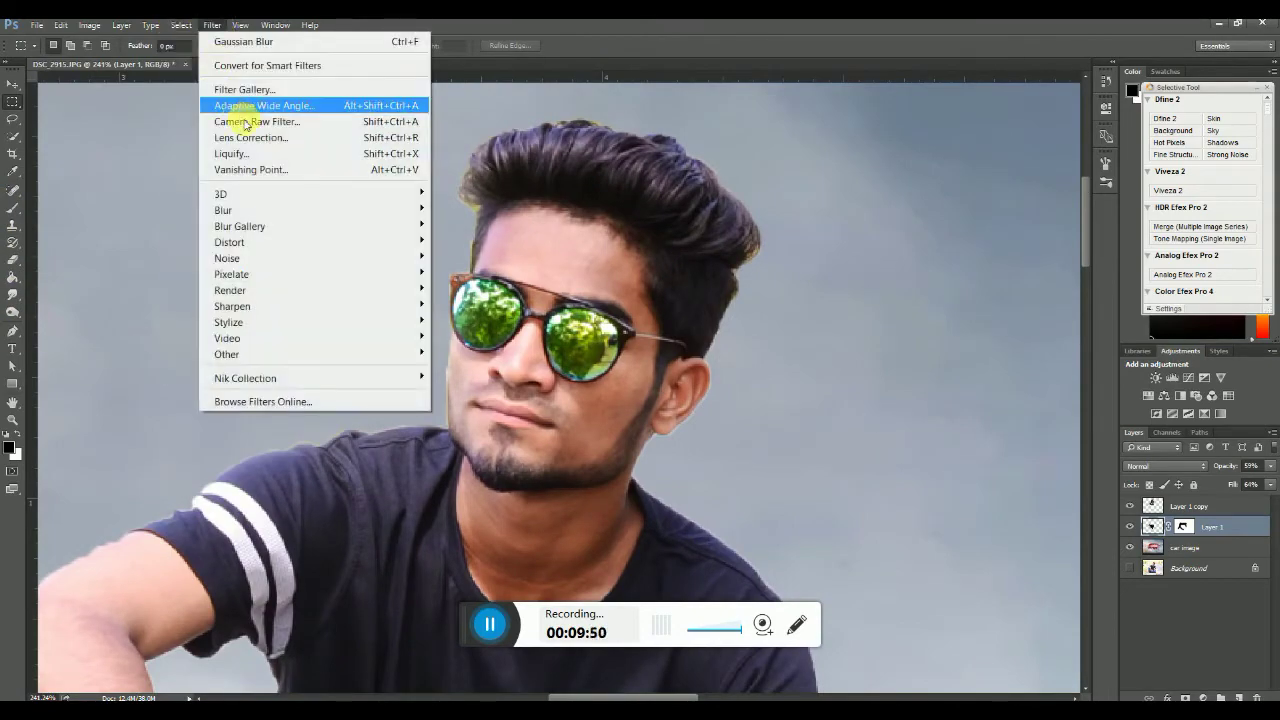
{"action": "left_click", "coordinate": [245, 108]}
{"action": "left_click", "coordinate": [923, 663]}
Create a new layer above Layer 1 copy and fill it with the merged composite using Apply Image
{"action": "left_click", "coordinate": [1226, 504]}
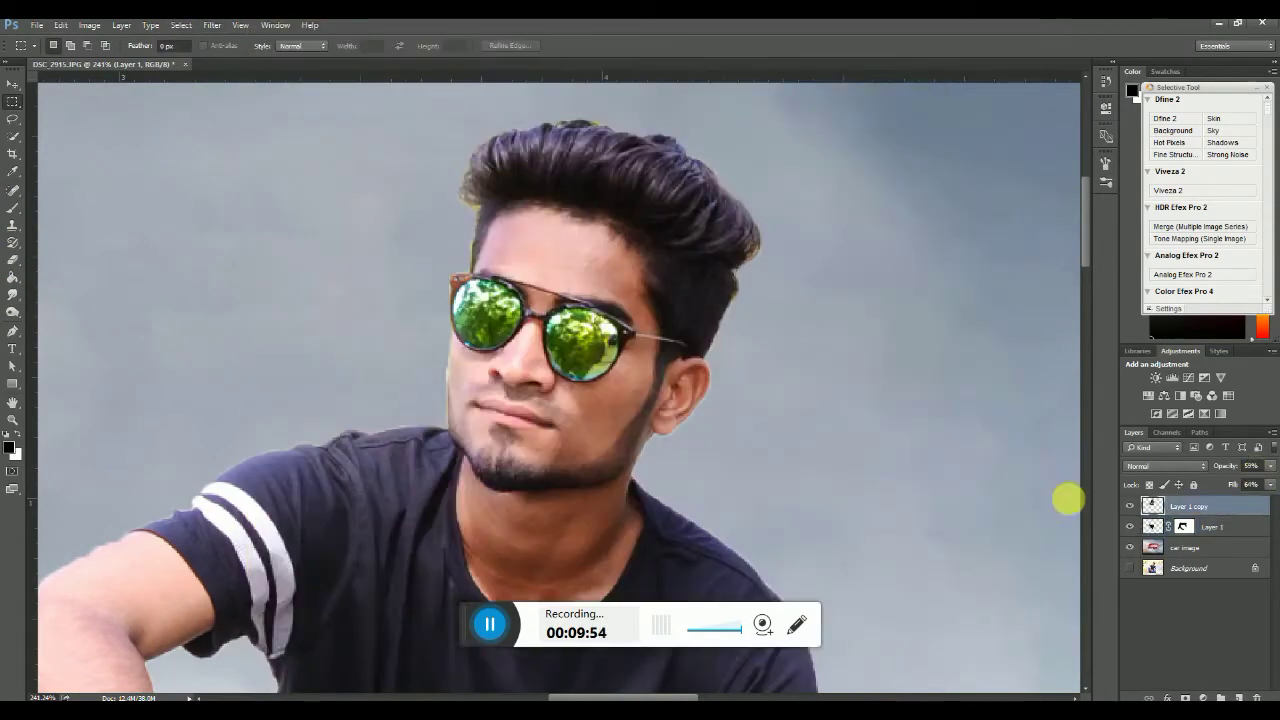
{"action": "scroll", "coordinate": [737, 271], "scroll_direction": "down", "scroll_amount": 7}
{"action": "scroll", "coordinate": [715, 288], "scroll_direction": "down", "scroll_amount": 3}
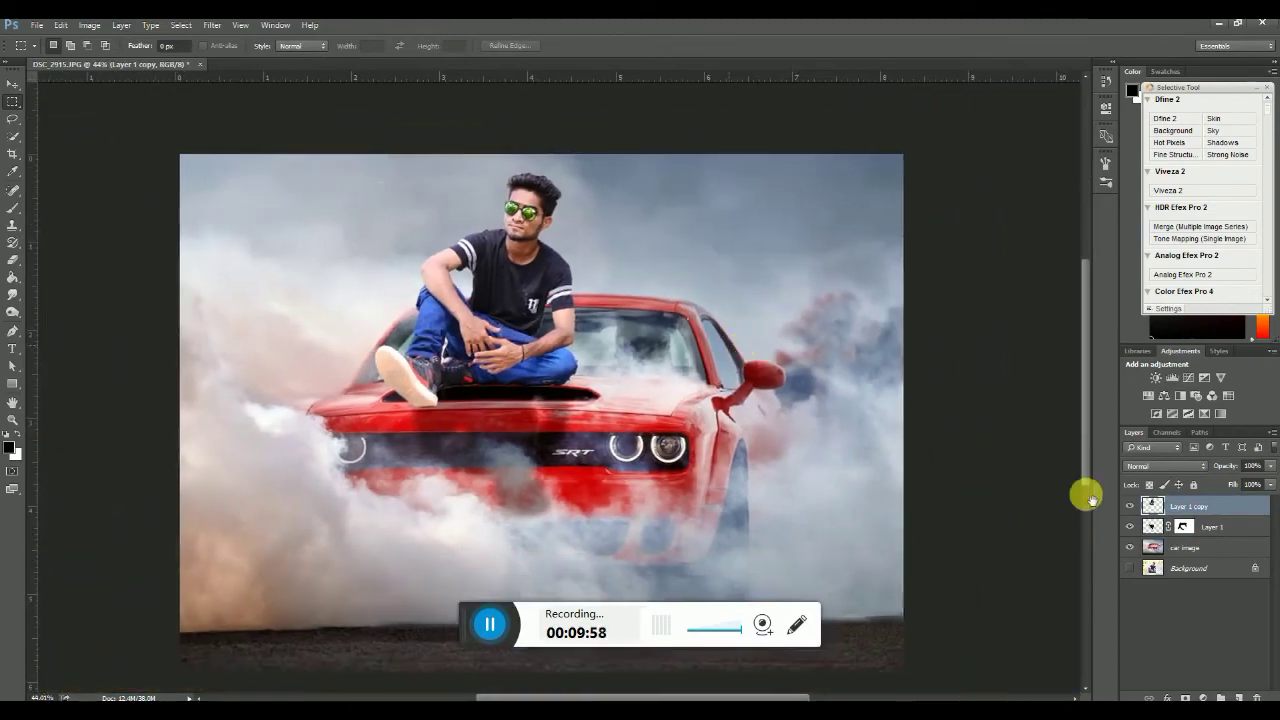
{"action": "left_click", "coordinate": [1240, 697]}
{"action": "left_click", "coordinate": [61, 25]}
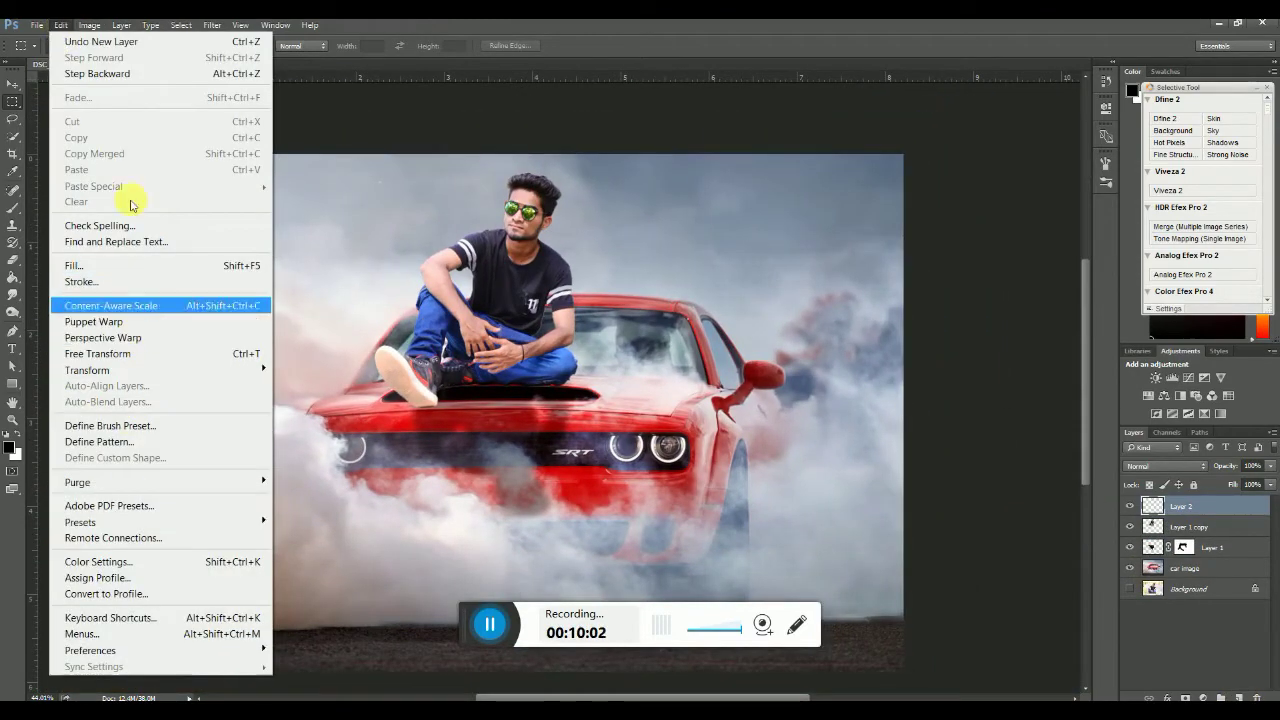
{"action": "mouse_move", "coordinate": [93, 27]}
{"action": "left_click", "coordinate": [120, 265]}
{"action": "left_click", "coordinate": [758, 220]}
Open the merged layer in the Camera Raw filter and set Clarity to +6 and Blacks to -3
{"action": "left_click", "coordinate": [212, 25]}
{"action": "left_click", "coordinate": [707, 197]}
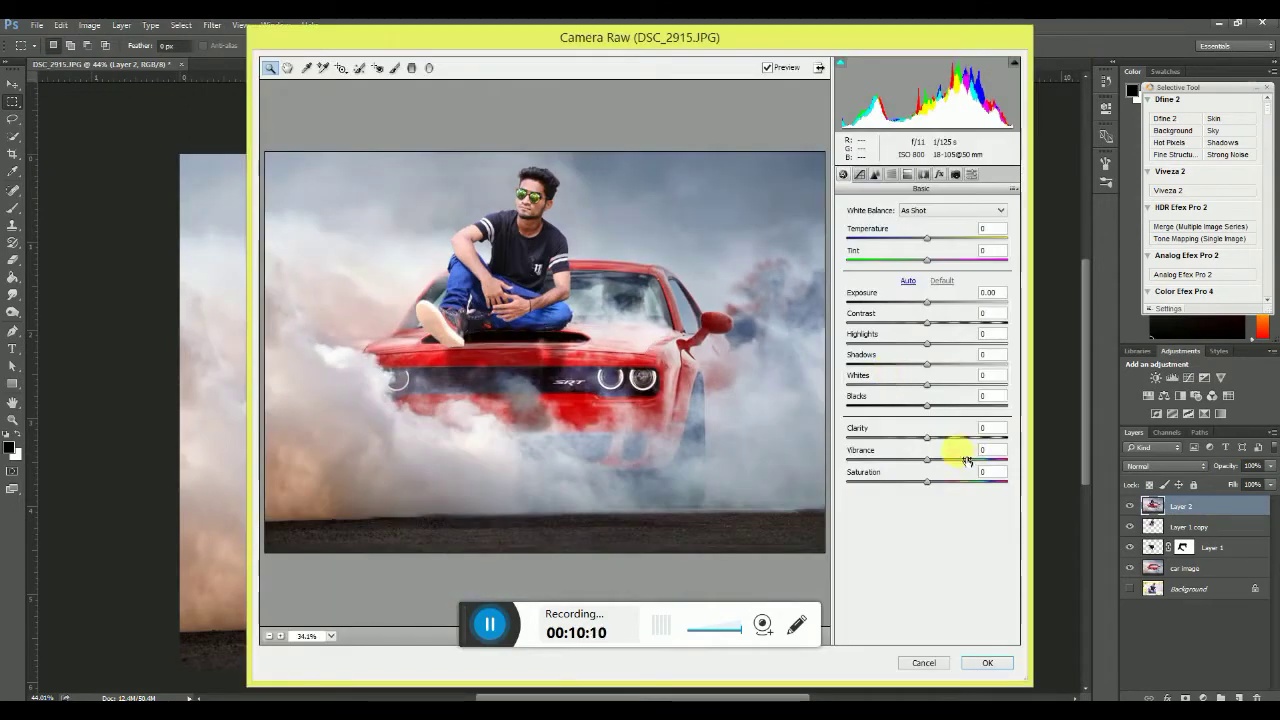
{"action": "left_click_drag", "start_coordinate": [929, 440], "coordinate": [924, 407]}
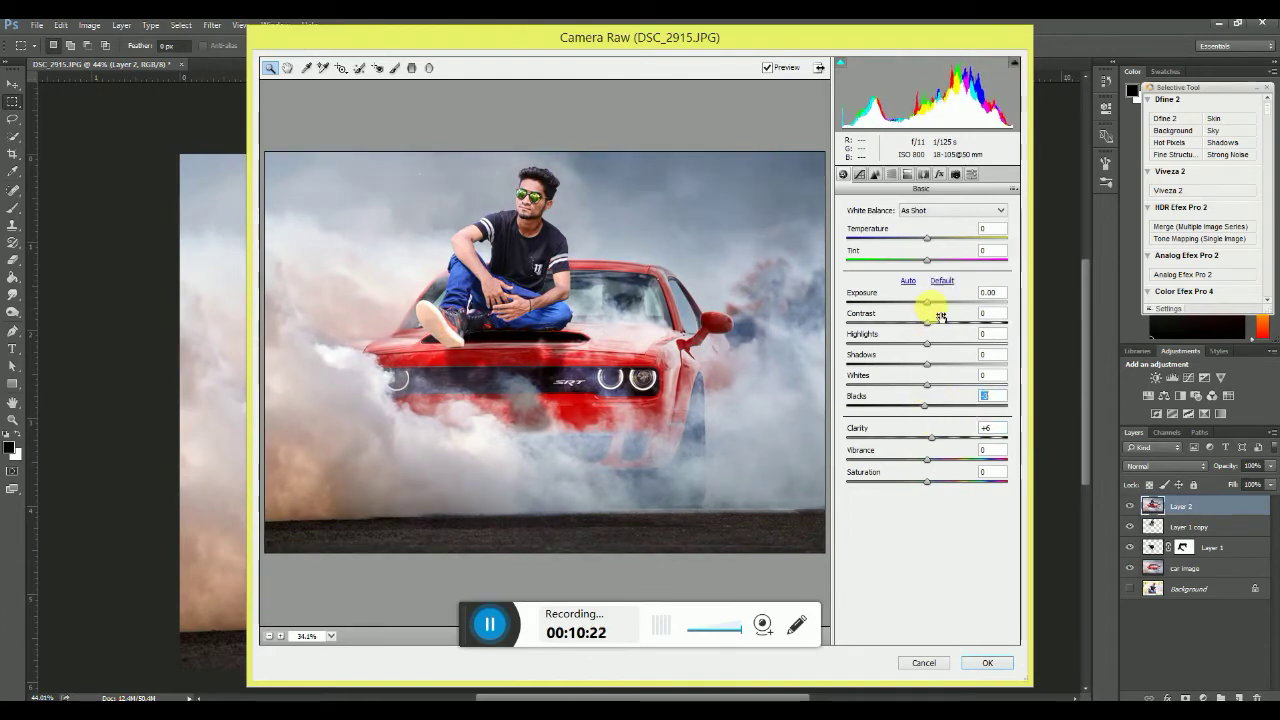
{"action": "left_click_drag", "start_coordinate": [941, 307], "coordinate": [928, 307]}
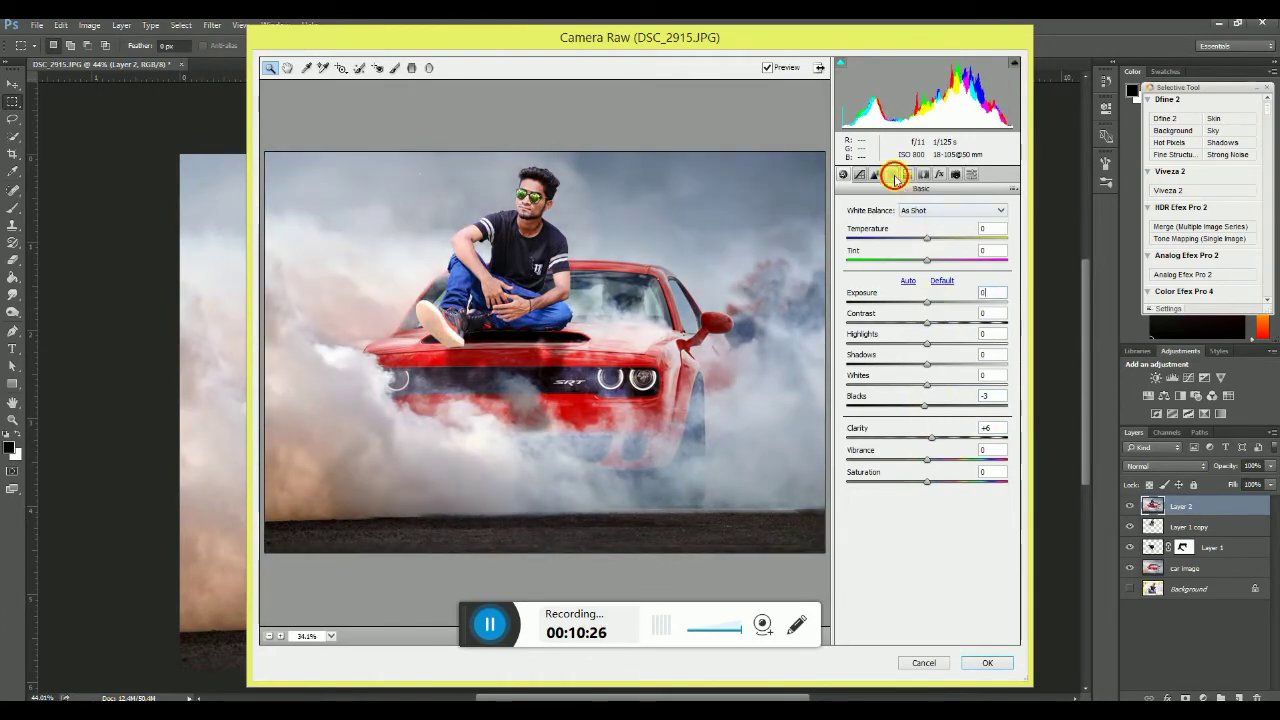
Raise the Oranges luminance to about +25 in the HSL adjustments of Camera Raw
{"action": "left_click", "coordinate": [891, 174]}
{"action": "left_click", "coordinate": [922, 226]}
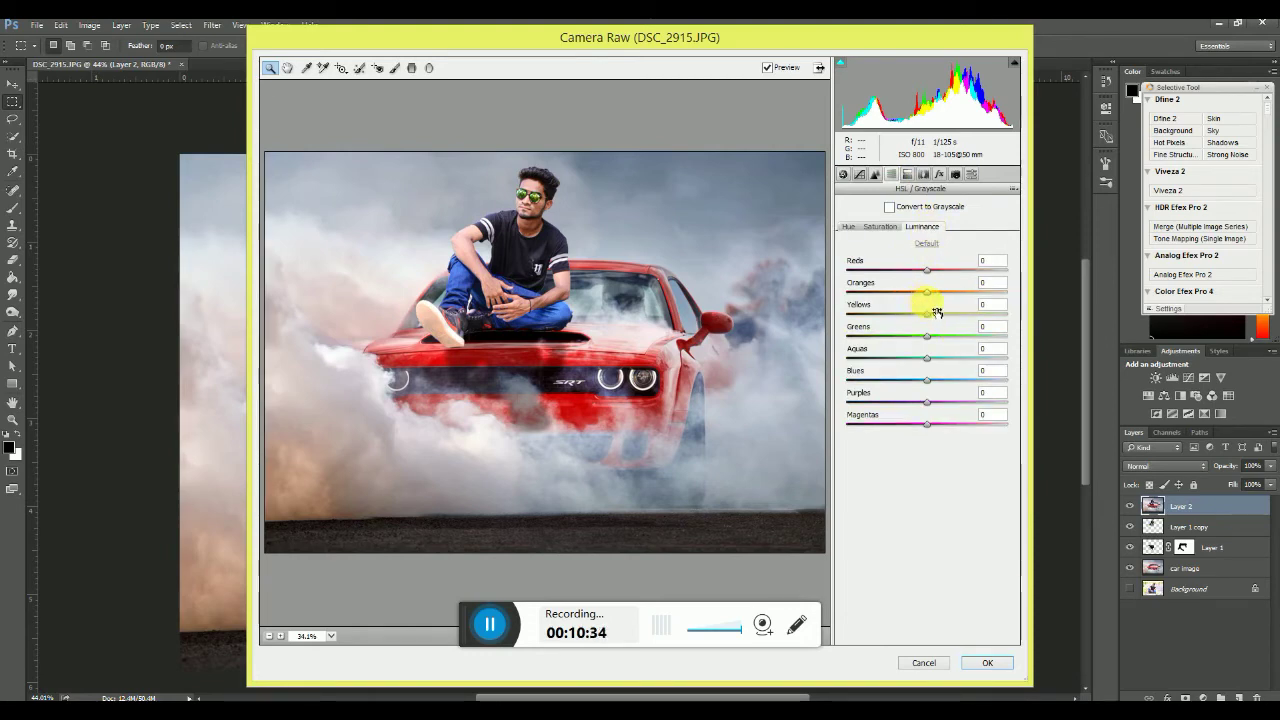
{"action": "left_click_drag", "start_coordinate": [942, 295], "coordinate": [950, 294]}
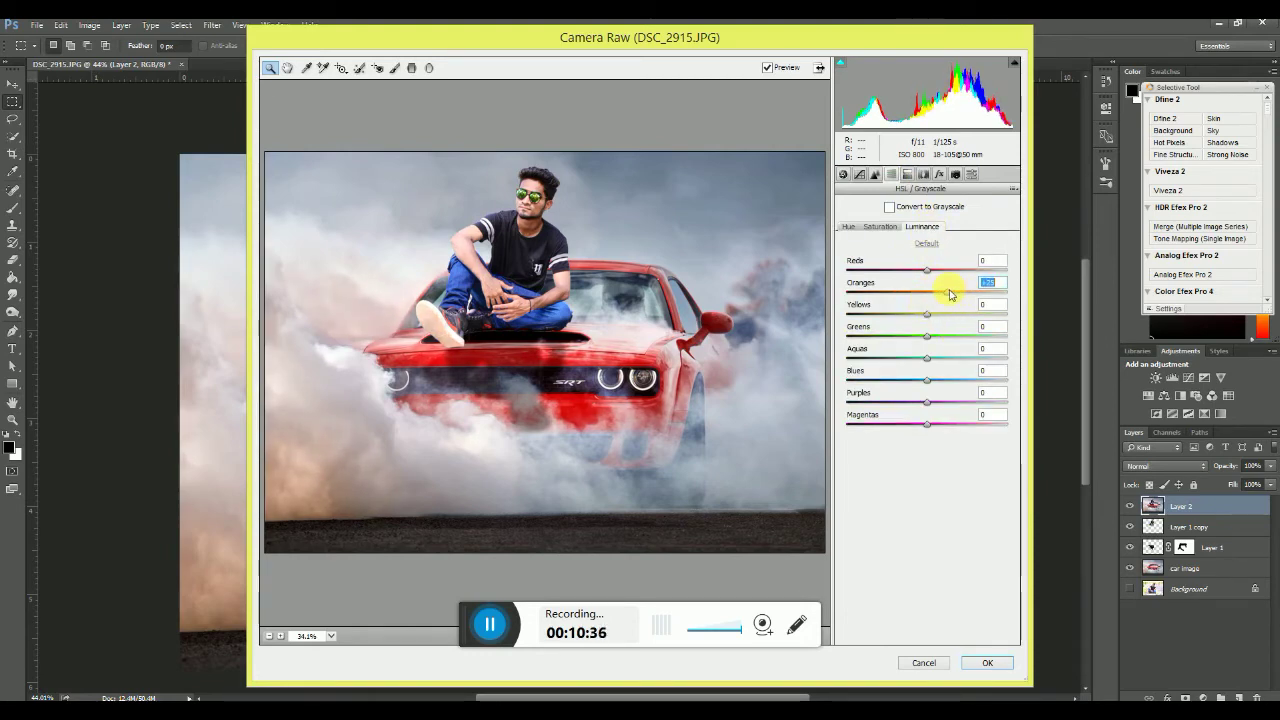
Try a post-crop vignetting Amount of about -42 and apply the Camera Raw adjustments to the merged layer
{"action": "left_click", "coordinate": [939, 174]}
{"action": "left_click", "coordinate": [894, 343]}
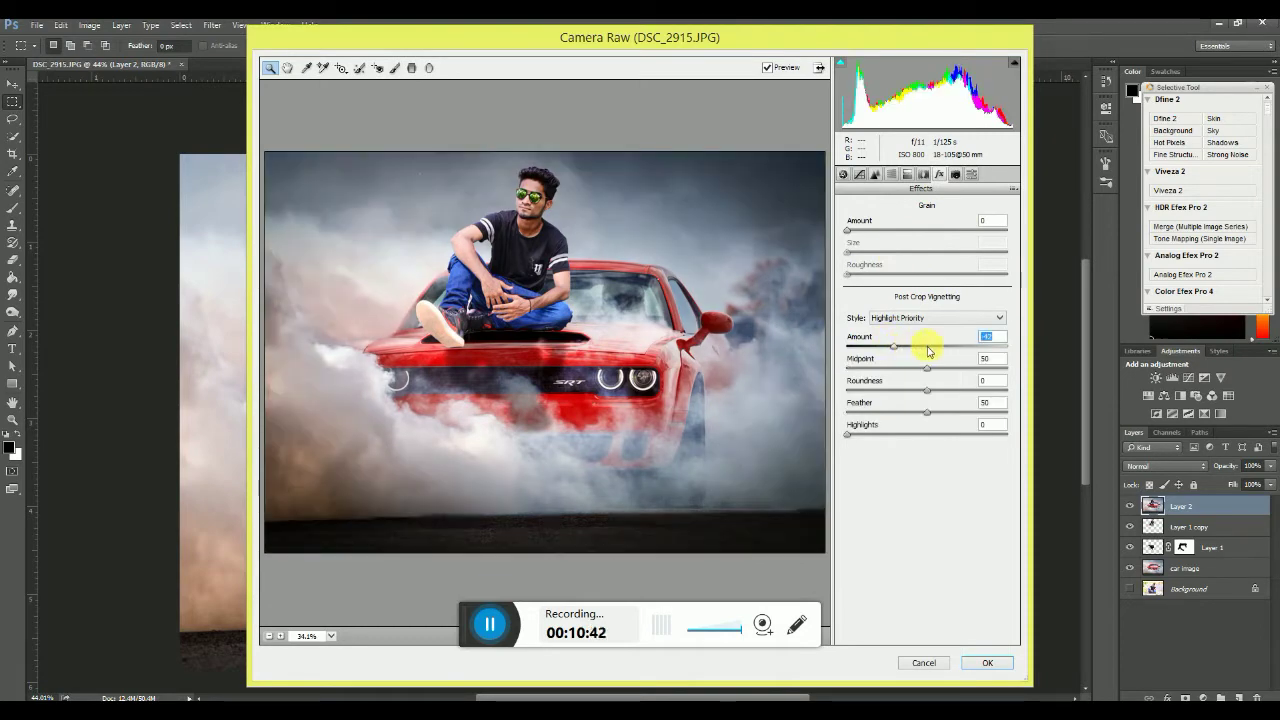
{"action": "left_click", "coordinate": [987, 663]}
Switch to File Explorer and look through the aleem folder on New Volume (F:) for the smoke image
{"action": "key", "text": "alt+Tab"}
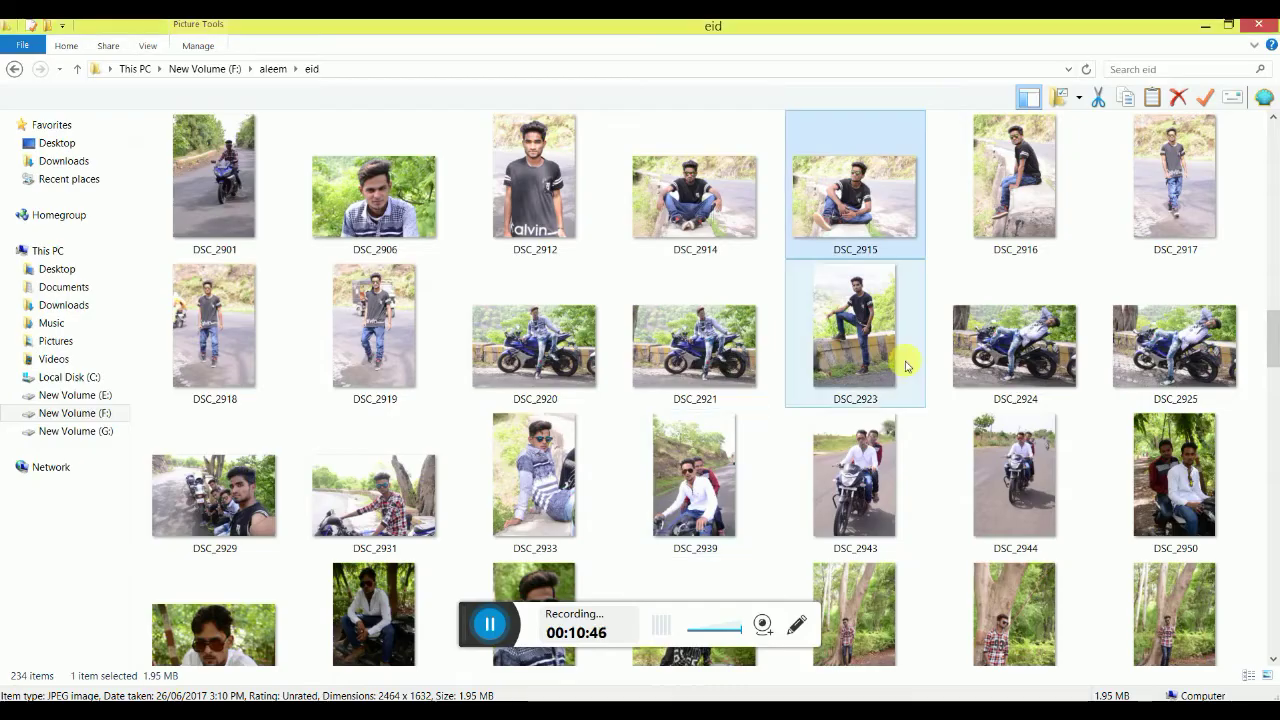
{"action": "scroll", "coordinate": [748, 408], "scroll_direction": "down", "scroll_amount": 5}
{"action": "left_click", "coordinate": [114, 416]}
{"action": "double_click", "coordinate": [832, 178]}
{"action": "scroll", "coordinate": [848, 289], "scroll_direction": "down", "scroll_amount": 2}
{"action": "scroll", "coordinate": [848, 290], "scroll_direction": "down", "scroll_amount": 10}
{"action": "scroll", "coordinate": [1014, 263], "scroll_direction": "up", "scroll_amount": 12}
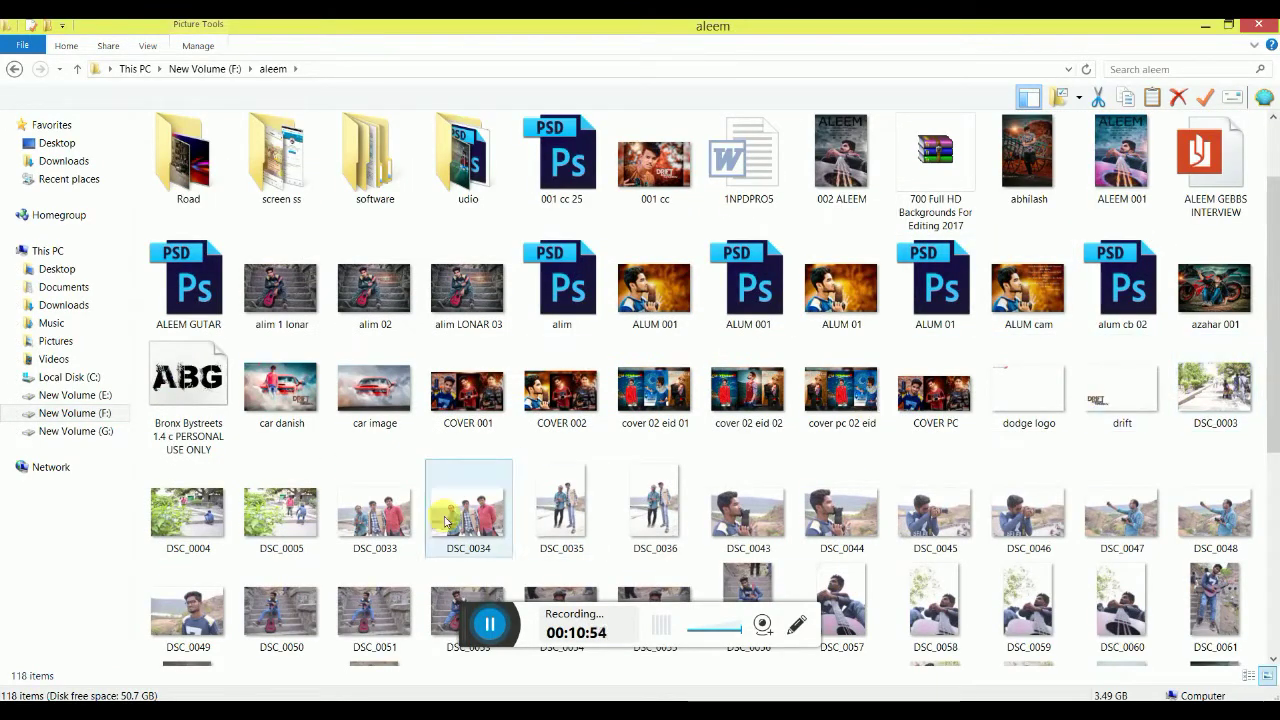
Place the smoke image from New Volume (E:) into the Photoshop composite, scaled to about 24% over the lower-left part of the photo
{"action": "key", "text": "alt+Tab"}
{"action": "left_click_drag", "start_coordinate": [402, 620], "coordinate": [77, 714]}
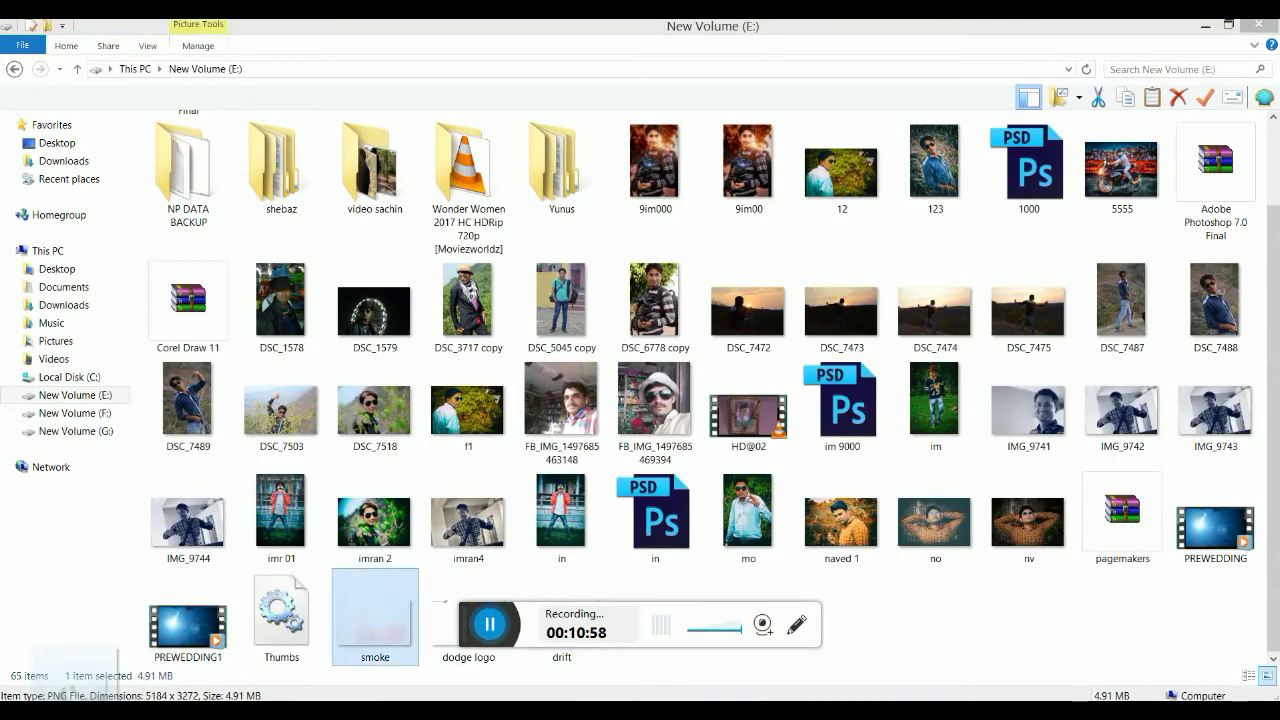
{"action": "left_click_drag", "start_coordinate": [315, 714], "coordinate": [316, 713]}
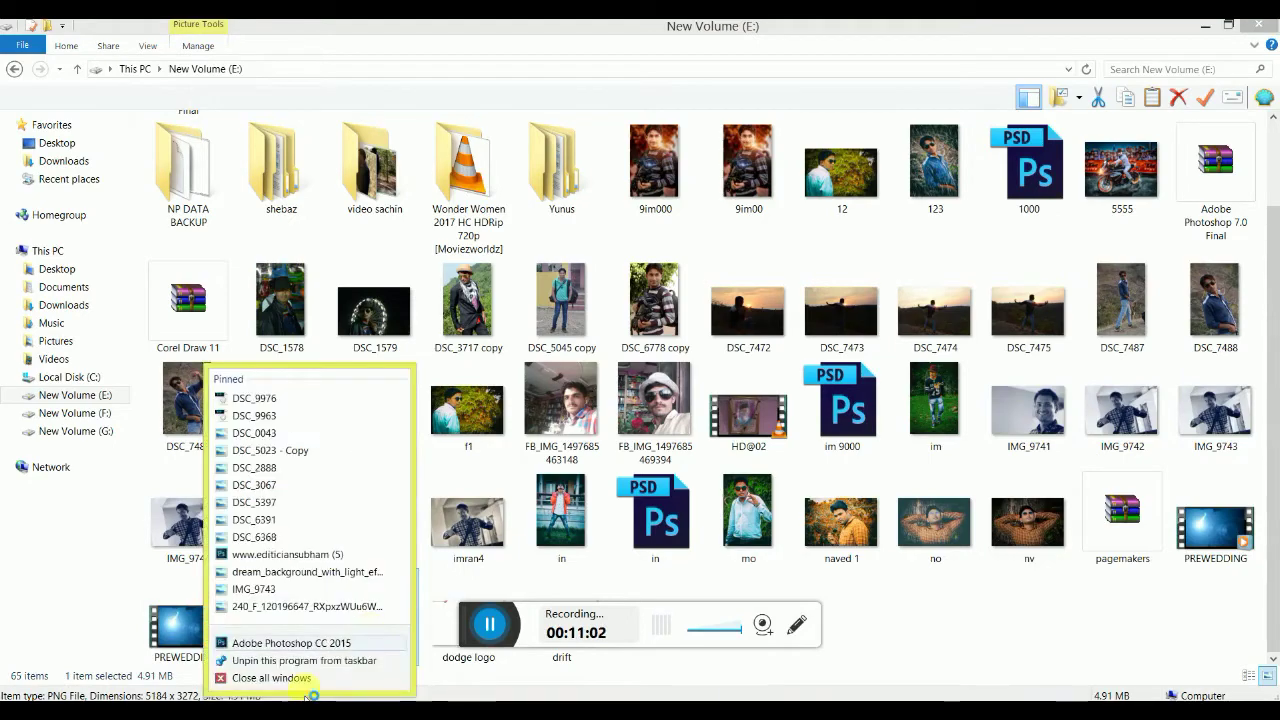
{"action": "left_click", "coordinate": [494, 688]}
{"action": "left_click_drag", "start_coordinate": [392, 630], "coordinate": [530, 531]}
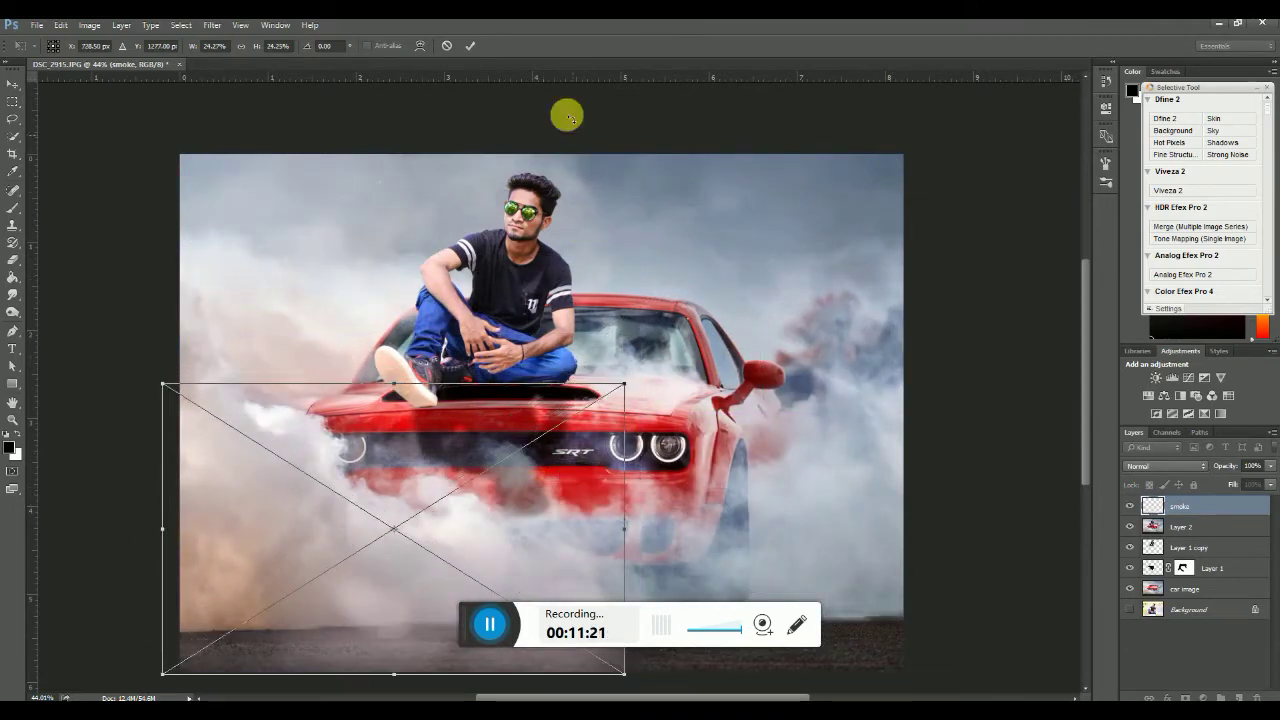
{"action": "double_click", "coordinate": [477, 36]}
{"action": "double_click", "coordinate": [548, 52]}
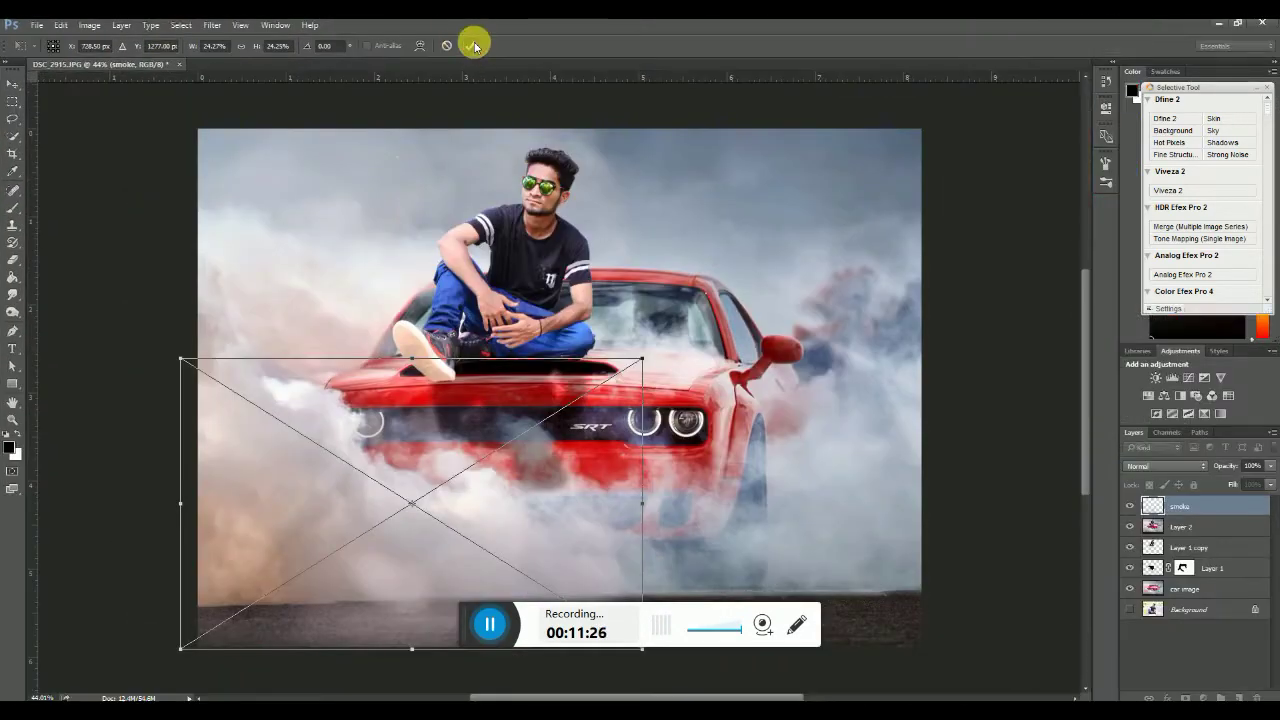
{"action": "left_click", "coordinate": [472, 47]}
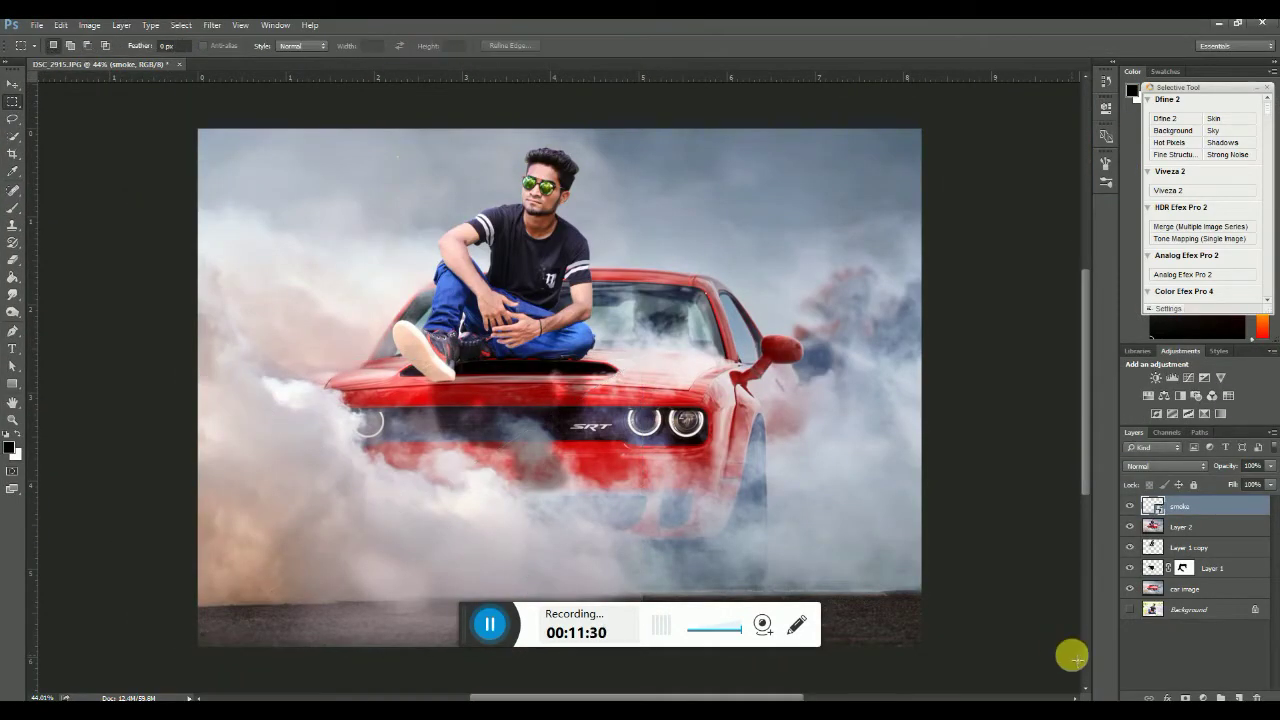
Close the floating Selective Tool panel and rasterize the placed smoke layer
{"action": "left_click", "coordinate": [1265, 88]}
{"action": "scroll", "coordinate": [645, 455], "scroll_direction": "up", "scroll_amount": 1}
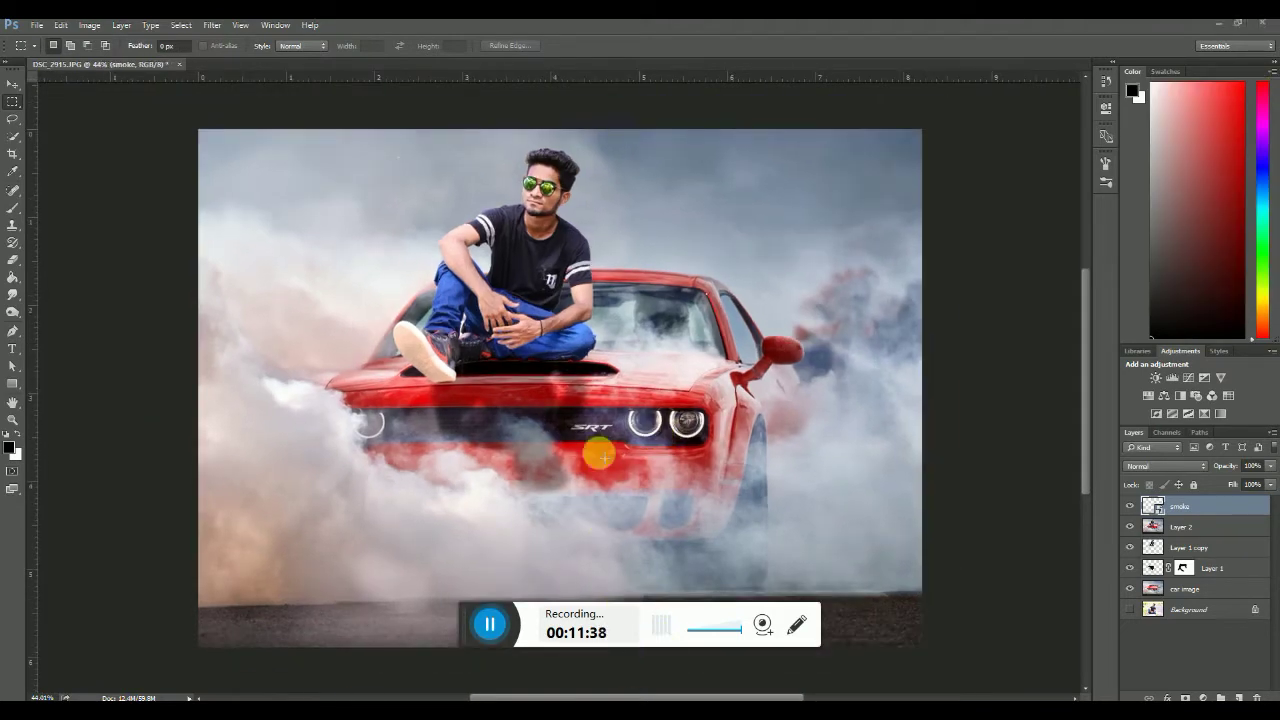
{"action": "right_click", "coordinate": [1215, 518]}
{"action": "left_click", "coordinate": [1058, 391]}
Duplicate the smoke layer three times and spread the copies across the road in front of the car
{"action": "key", "text": "ctrl+j"}
{"action": "left_click", "coordinate": [12, 86]}
{"action": "left_click_drag", "start_coordinate": [415, 520], "coordinate": [768, 551]}
{"action": "scroll", "coordinate": [750, 403], "scroll_direction": "down", "scroll_amount": 1}
{"action": "left_click_drag", "start_coordinate": [769, 362], "coordinate": [682, 300]}
{"action": "left_click_drag", "start_coordinate": [630, 491], "coordinate": [1026, 545]}
{"action": "left_click_drag", "start_coordinate": [946, 523], "coordinate": [356, 506]}
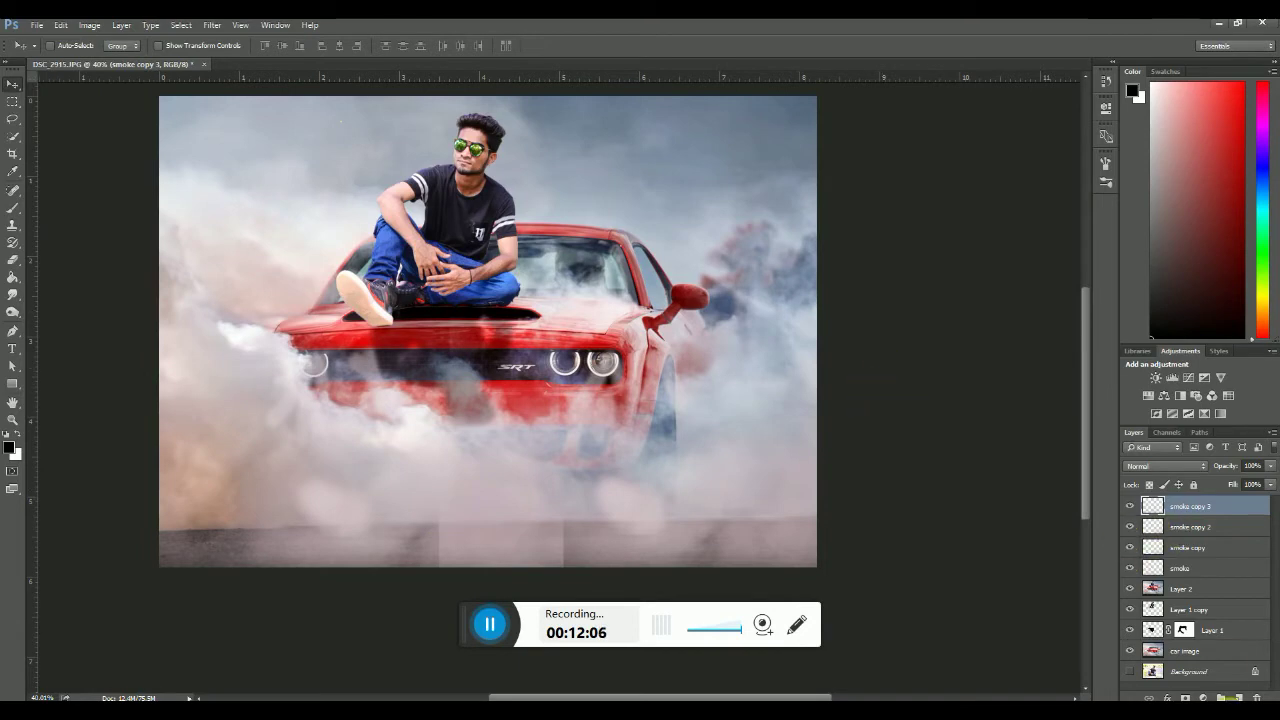
Merge the smoke copy, smoke copy 2 and smoke copy 3 layers into one layer
{"action": "left_click", "coordinate": [1220, 524], "text": "shift"}
{"action": "left_click", "coordinate": [1212, 530], "text": "ctrl"}
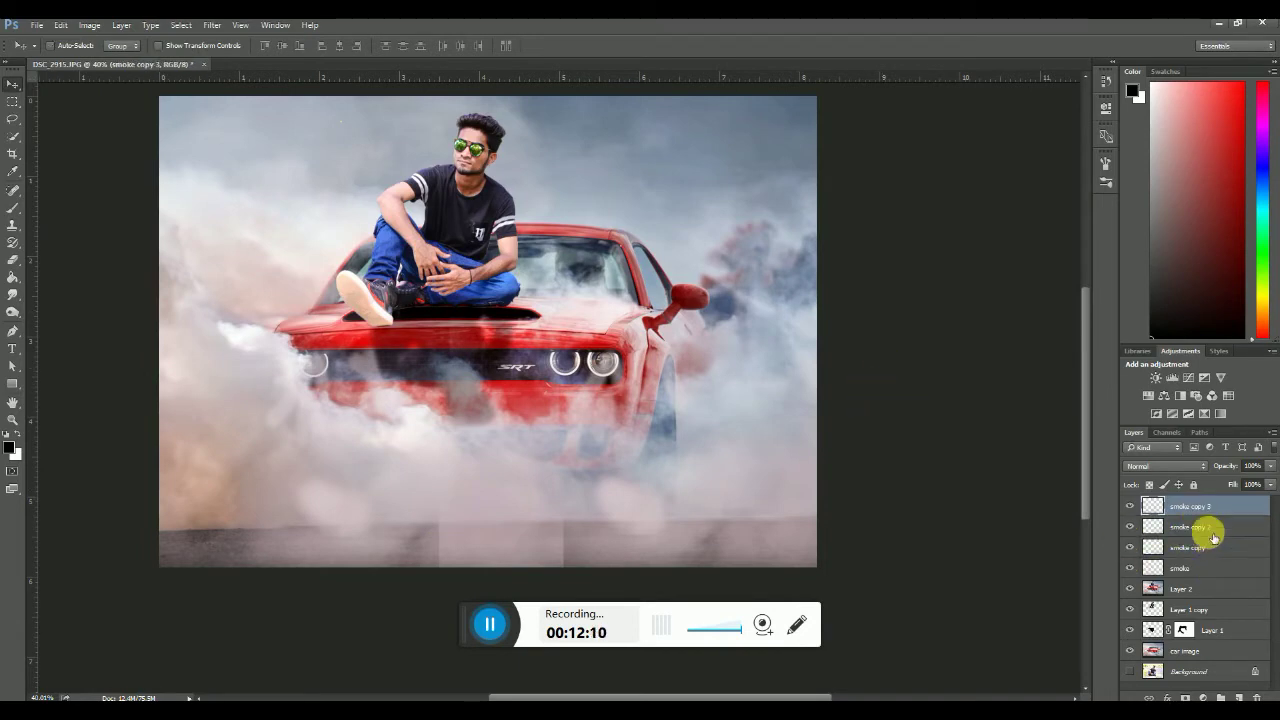
{"action": "left_click", "coordinate": [1210, 551], "text": "ctrl"}
{"action": "right_click", "coordinate": [1210, 551]}
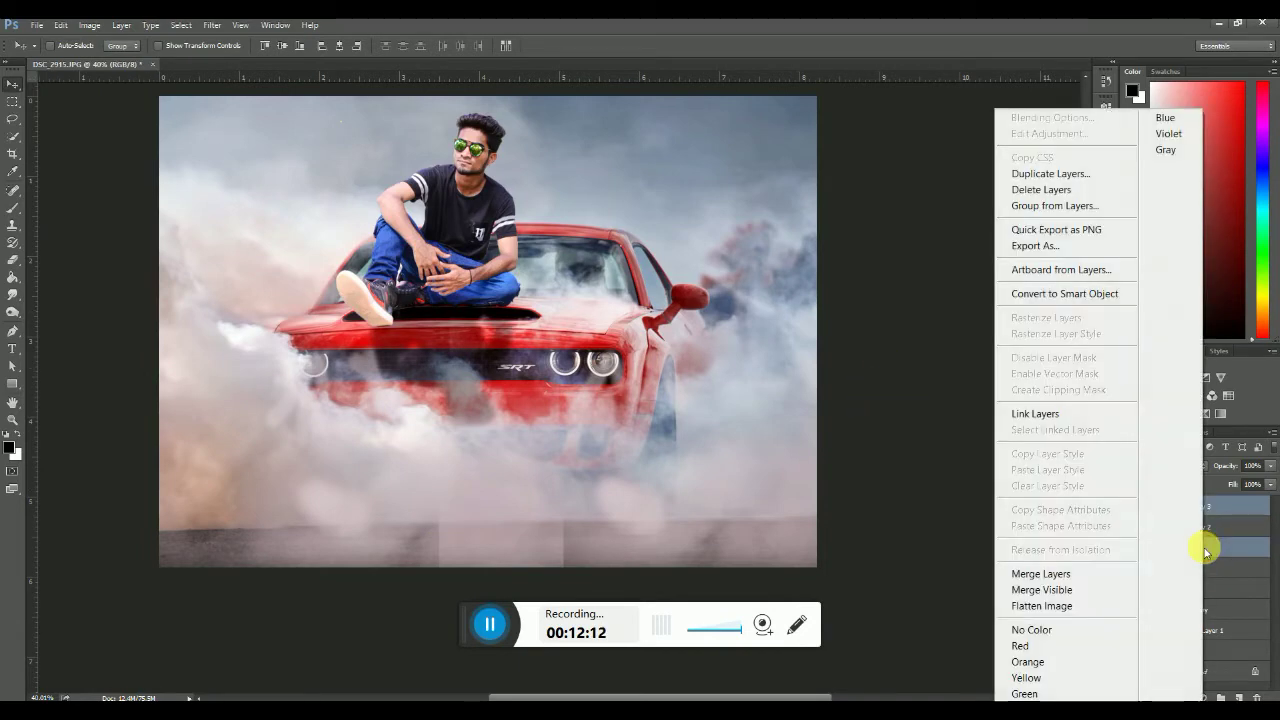
{"action": "left_click", "coordinate": [1086, 572]}
{"action": "right_click", "coordinate": [1190, 540]}
{"action": "left_click", "coordinate": [1086, 572]}
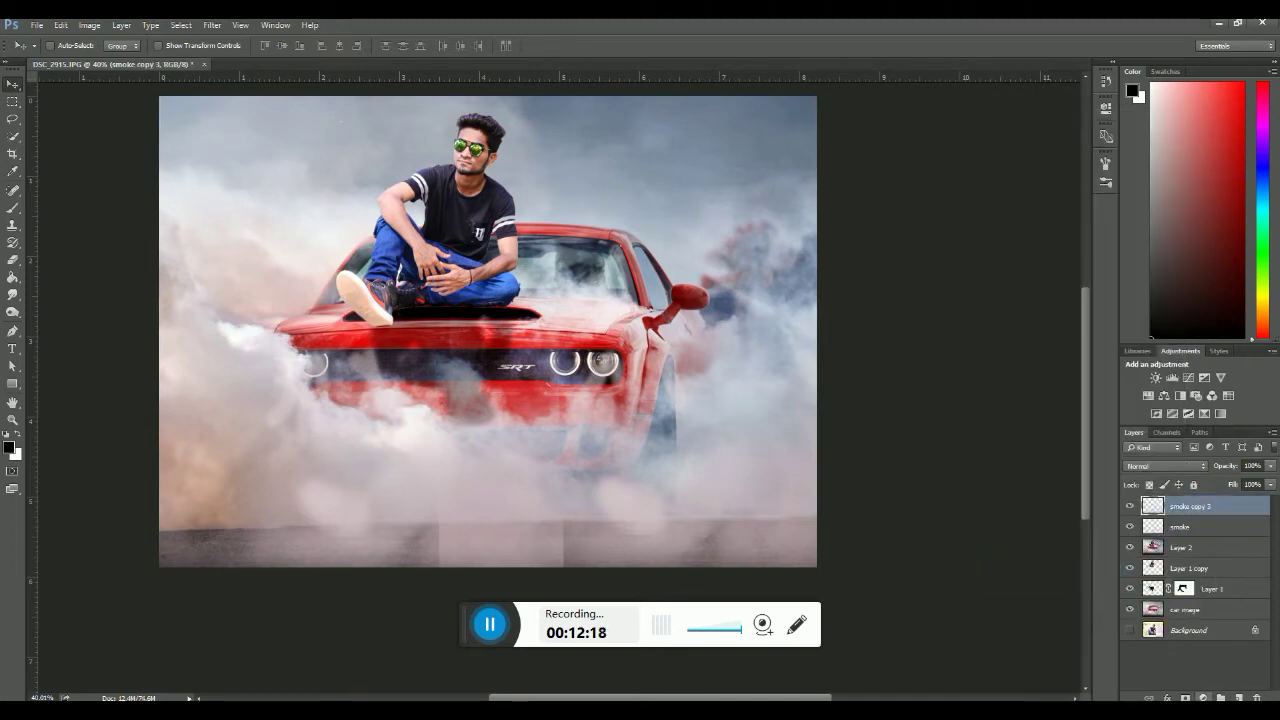
Add layer masks to the smoke copy 3 and smoke layers, trying black brush strokes over the vertical seams on the road
{"action": "left_click", "coordinate": [1185, 697]}
{"action": "left_click", "coordinate": [13, 207]}
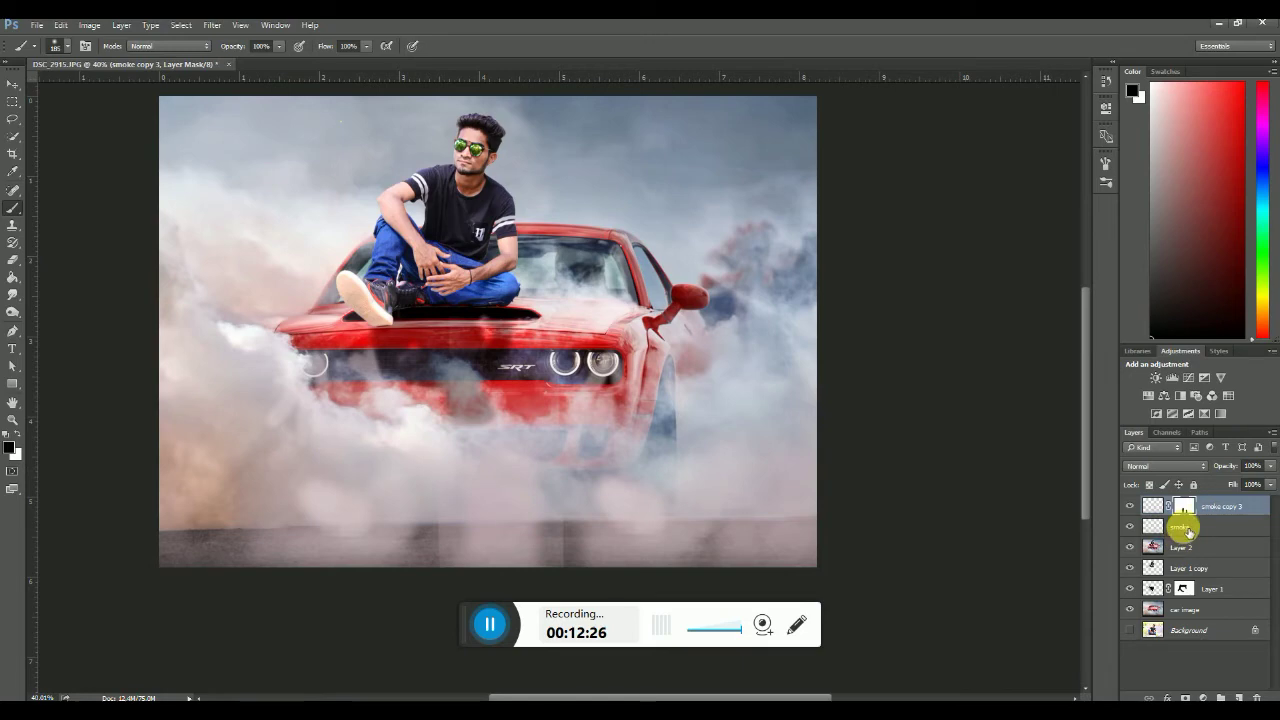
{"action": "left_click", "coordinate": [1188, 527]}
{"action": "left_click", "coordinate": [1185, 697]}
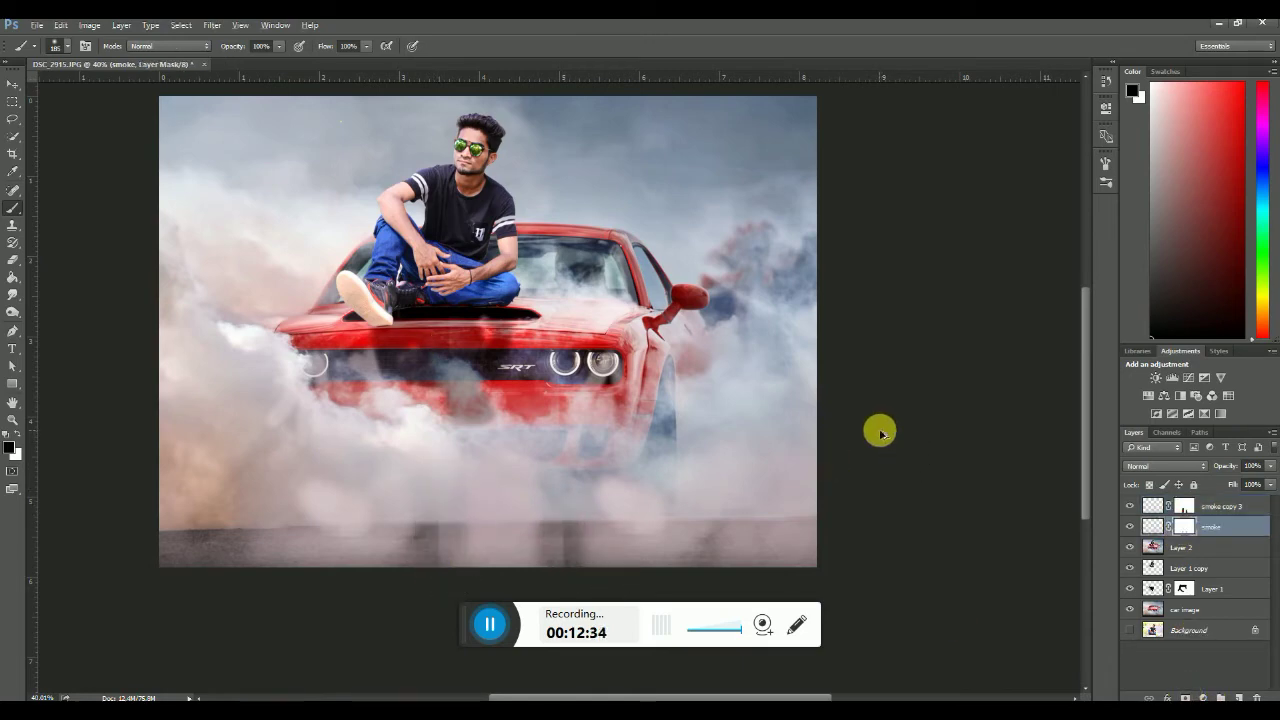
{"action": "key", "text": "ctrl+z"}
{"action": "left_click", "coordinate": [1188, 696]}
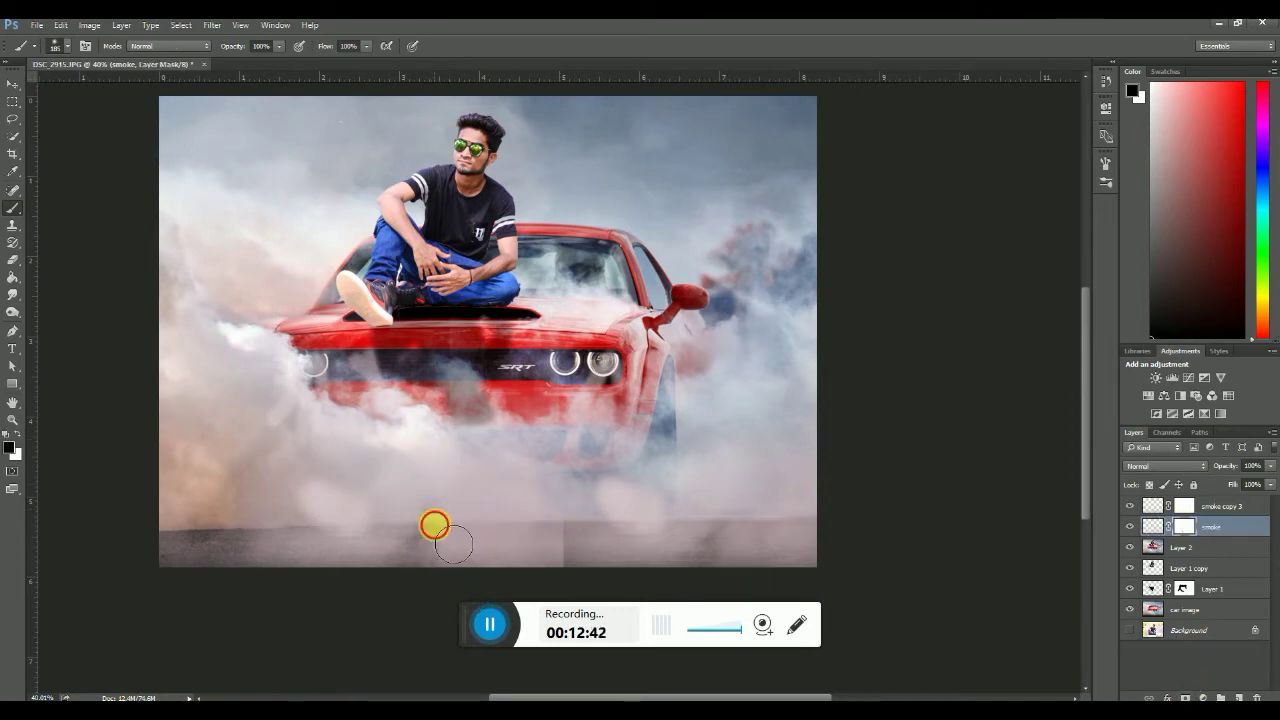
Mask the vertical smoke seams on smoke copy 3 and smoke with black, and touch up the smoke mask with the Eraser
{"action": "left_click", "coordinate": [1183, 506]}
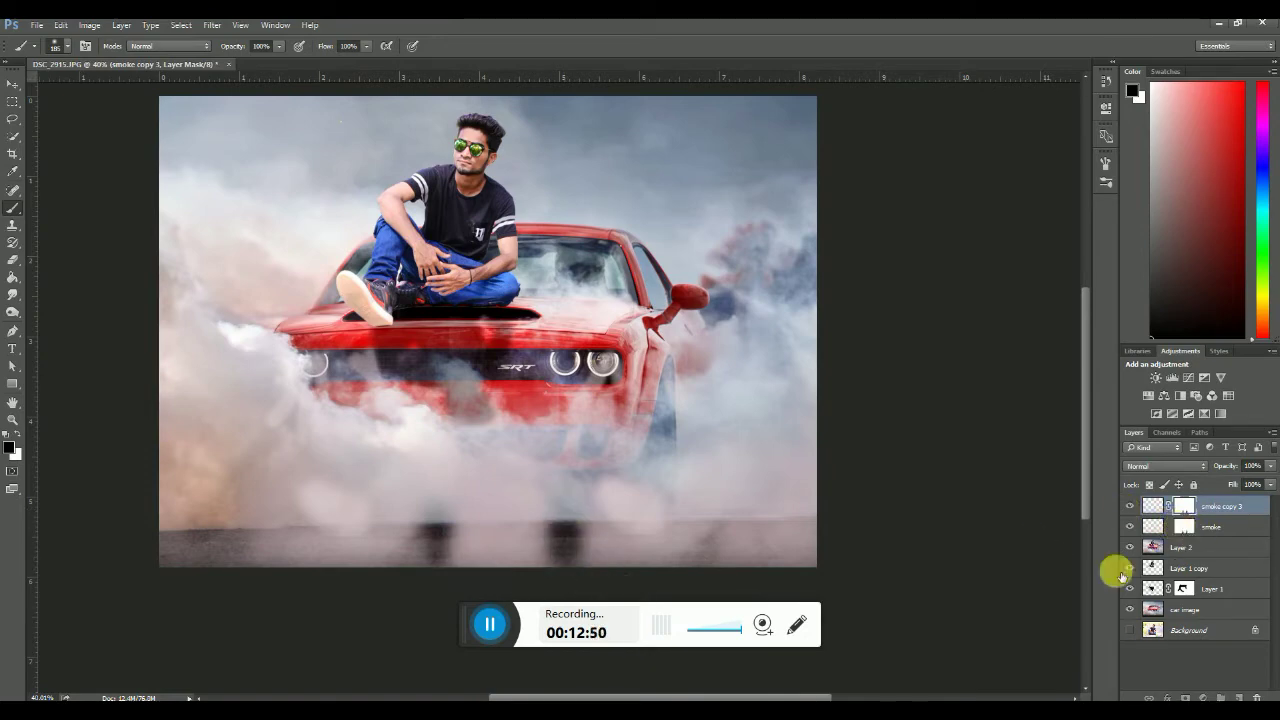
{"action": "left_click", "coordinate": [1183, 526]}
{"action": "key", "text": "e"}
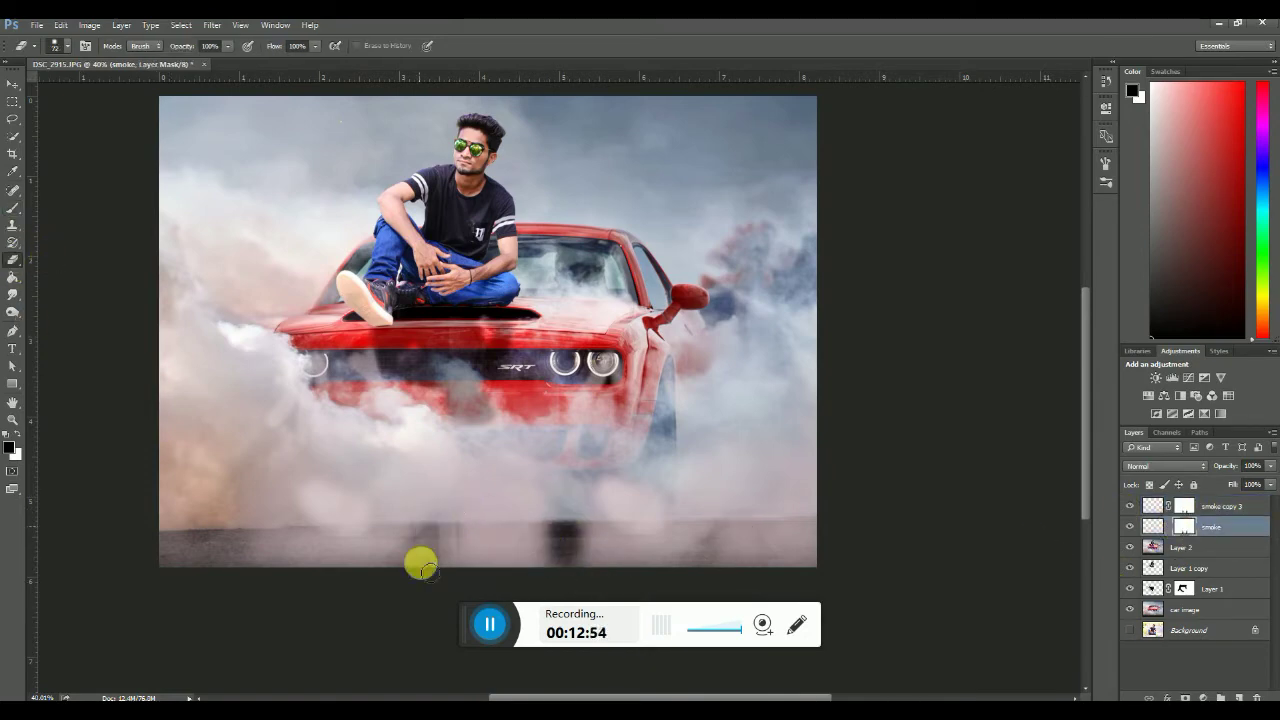
{"action": "scroll", "coordinate": [600, 520], "scroll_direction": "down", "scroll_amount": 4}
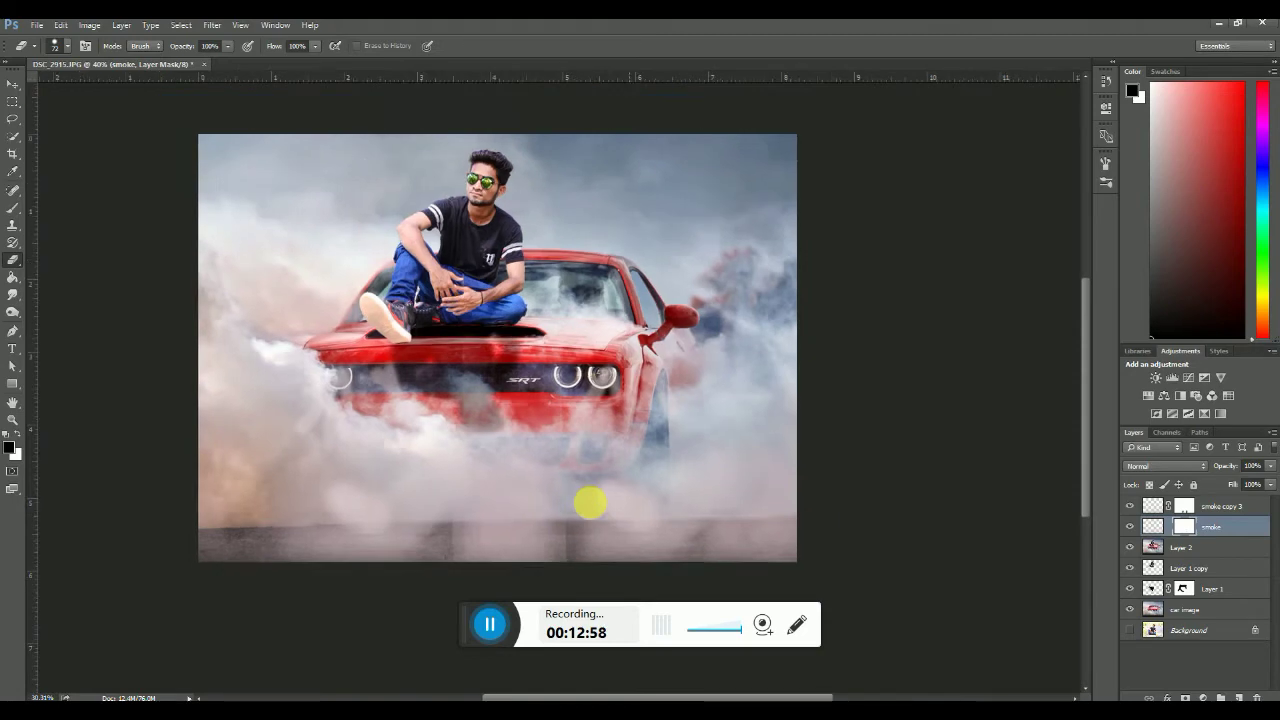
Duplicate the masked smoke copy 3 layer and shift the copy sideways to cover the dark gaps on the road
{"action": "left_click", "coordinate": [1205, 506]}
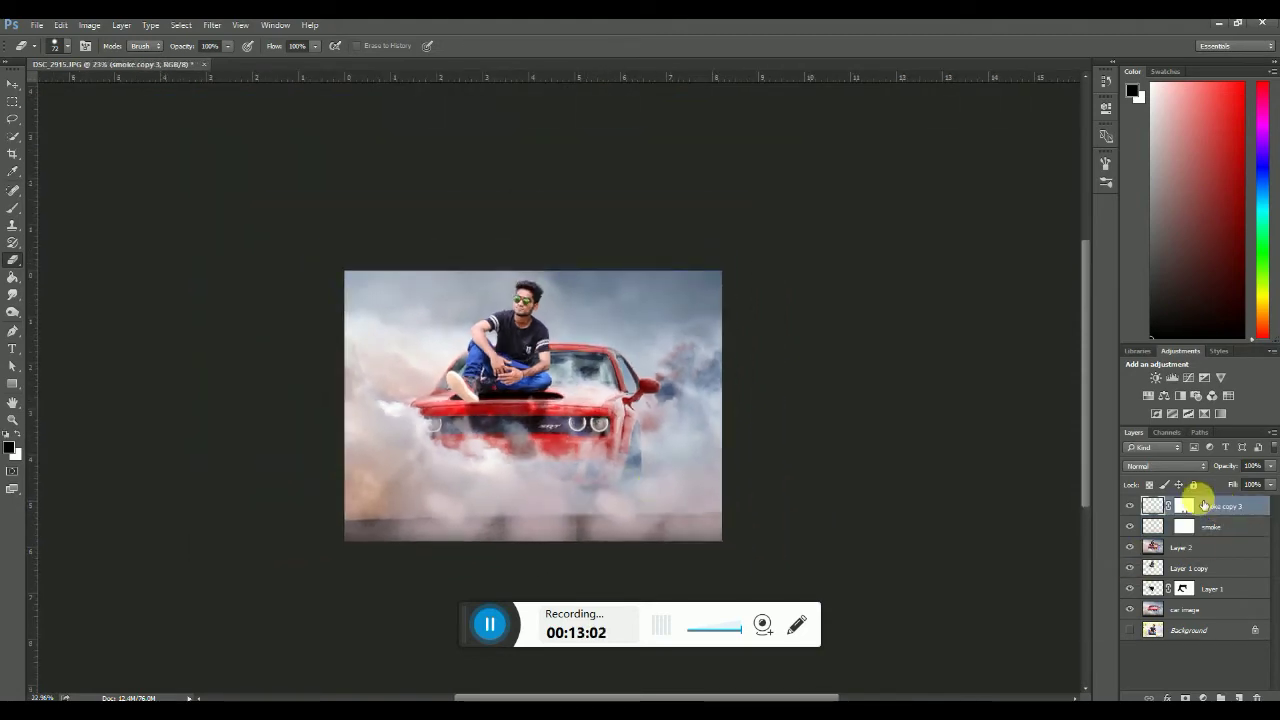
{"action": "key", "text": "ctrl+j"}
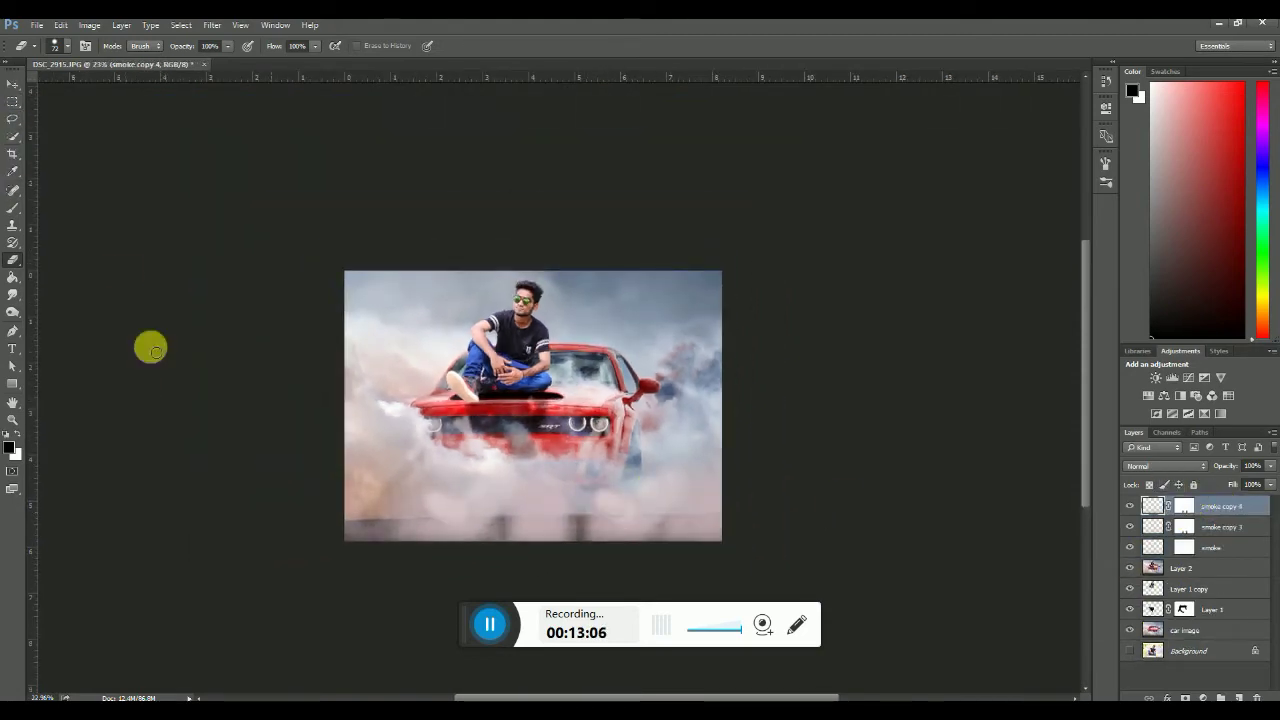
{"action": "left_click", "coordinate": [13, 88]}
{"action": "left_click_drag", "start_coordinate": [562, 515], "coordinate": [609, 517]}
{"action": "scroll", "coordinate": [740, 520], "scroll_direction": "up", "scroll_amount": 2}
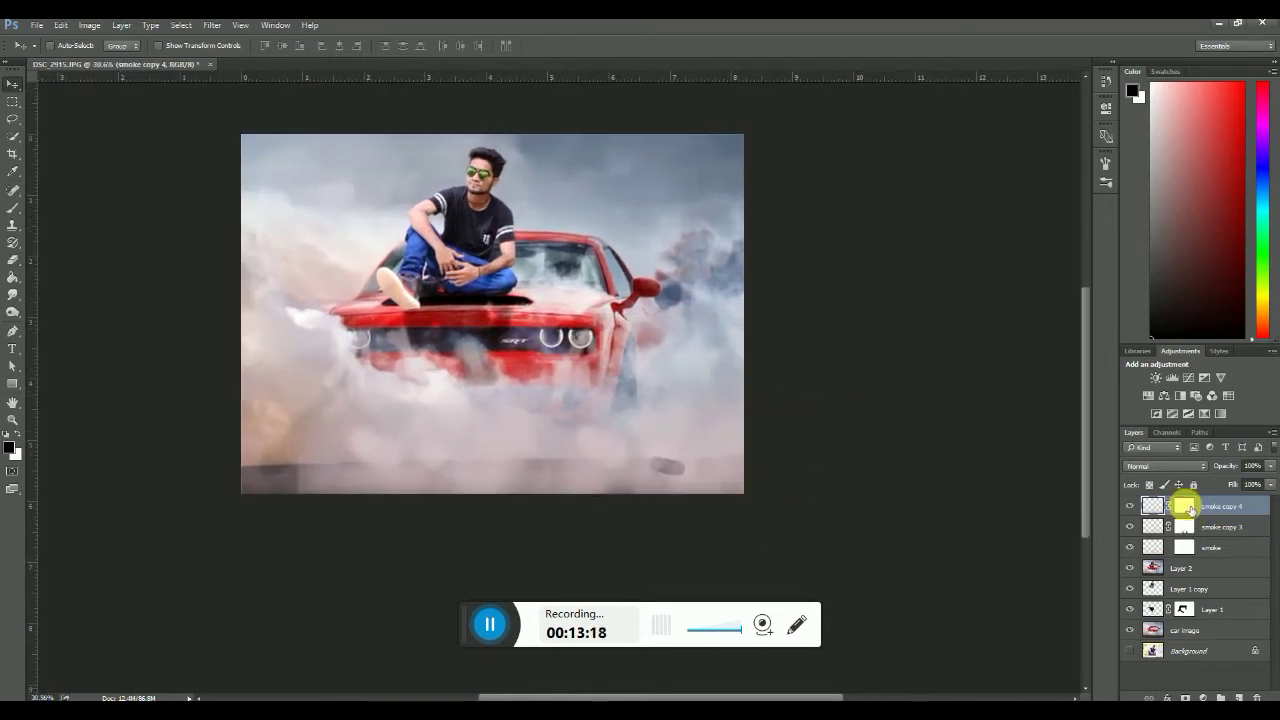
Refine the layer masks of smoke copy 4, smoke copy 3 and smoke with the Eraser to even out the road smoke
{"action": "left_click", "coordinate": [13, 259]}
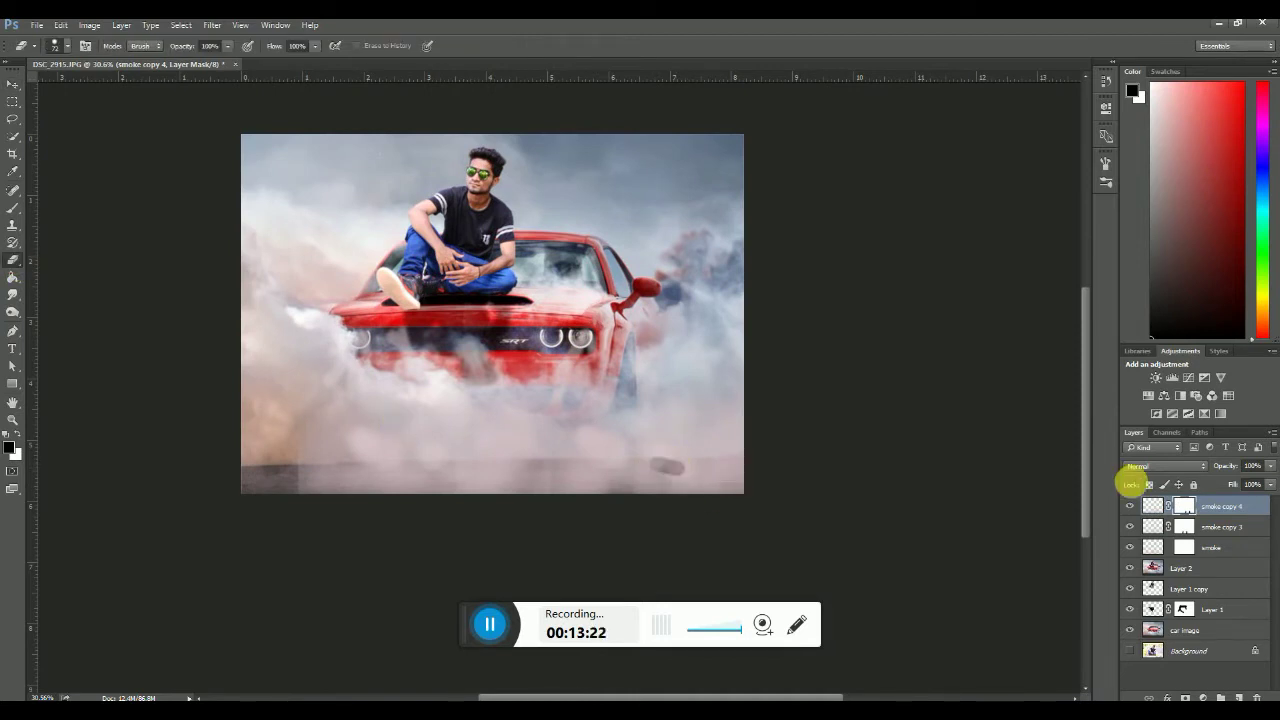
{"action": "left_click", "coordinate": [1184, 528]}
{"action": "left_click", "coordinate": [1197, 547]}
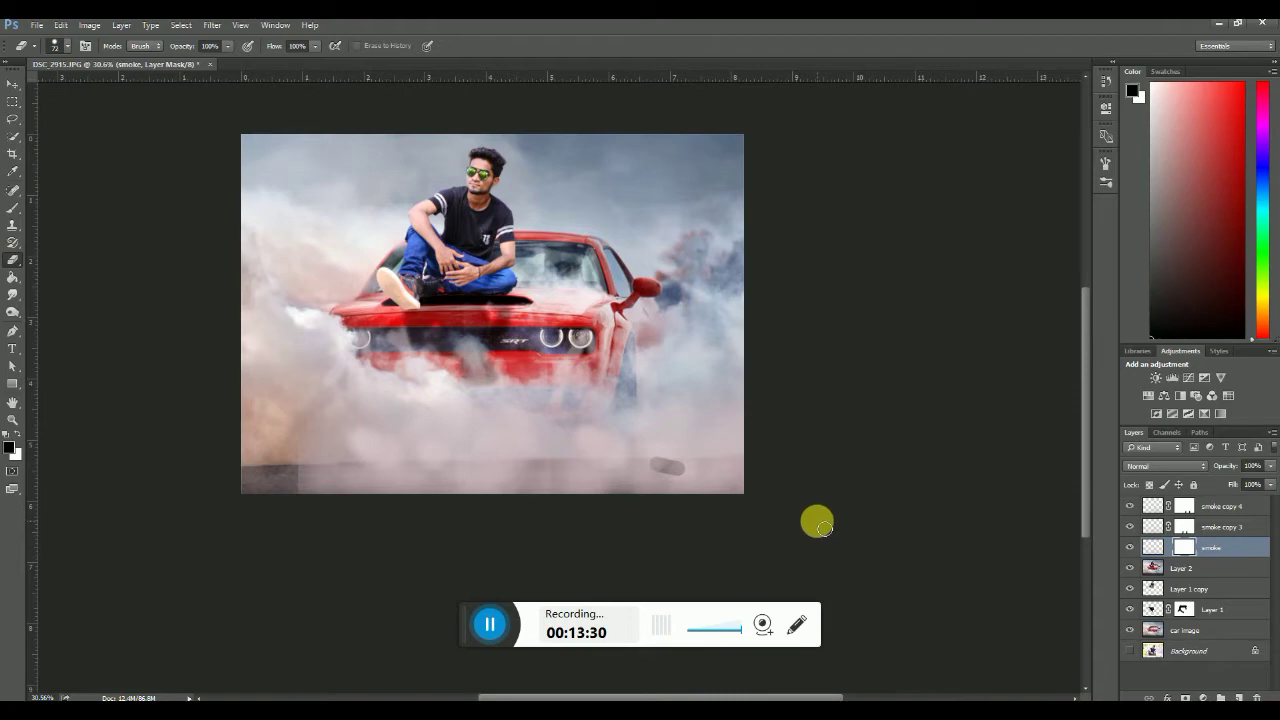
{"action": "left_click", "coordinate": [488, 630]}
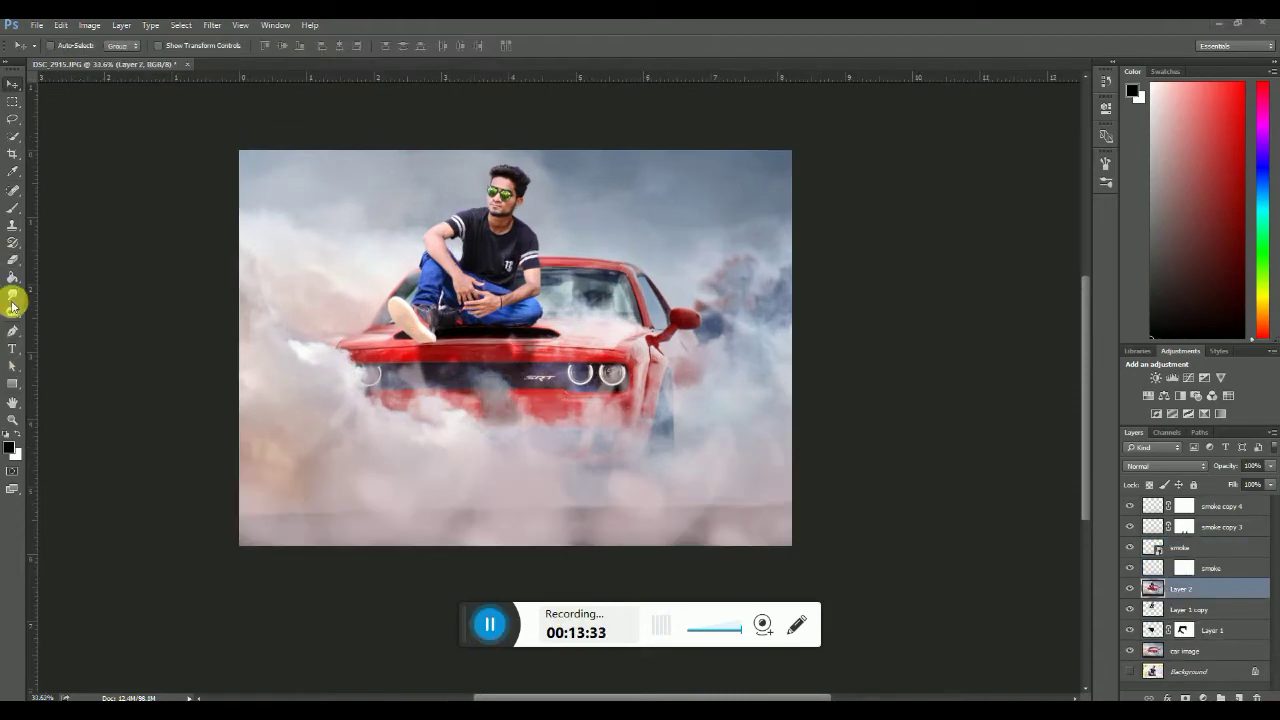
Pull strands outward along the top of the man's hair on Layer 2 using the Smudge tool with a 30 px bristle brush
{"action": "left_click", "coordinate": [13, 294]}
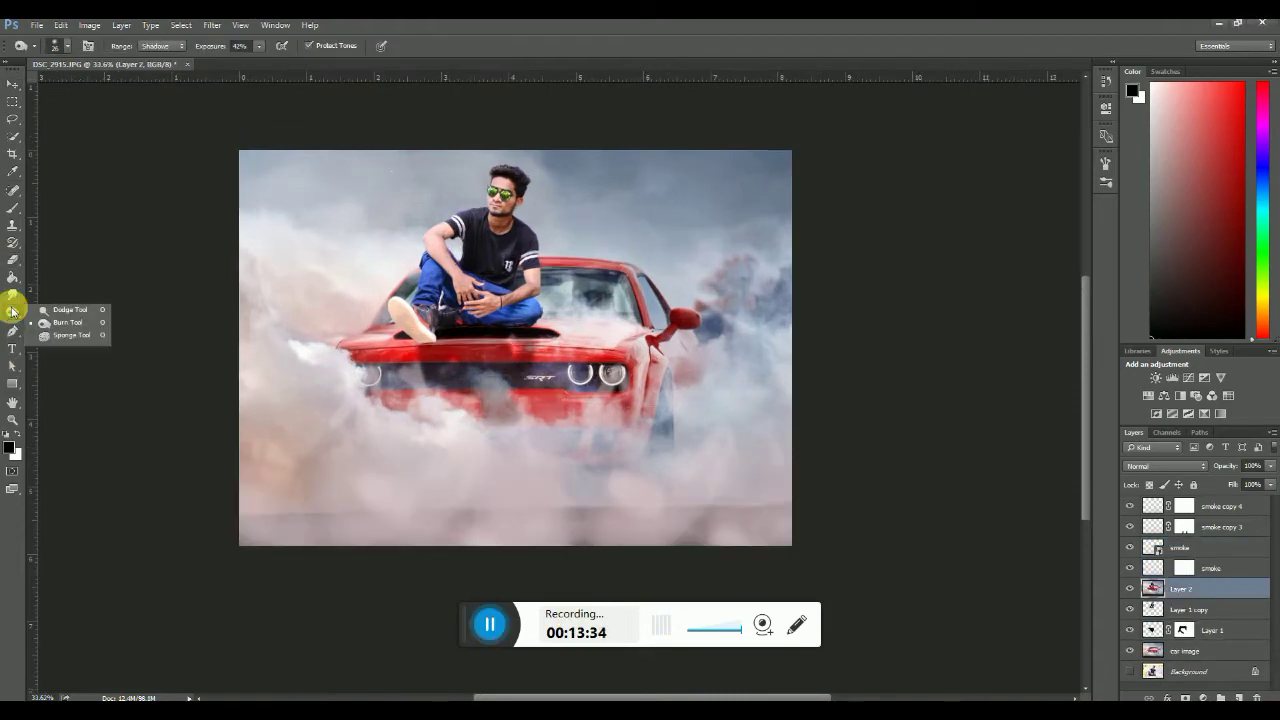
{"action": "scroll", "coordinate": [474, 197], "scroll_direction": "up", "scroll_amount": 10}
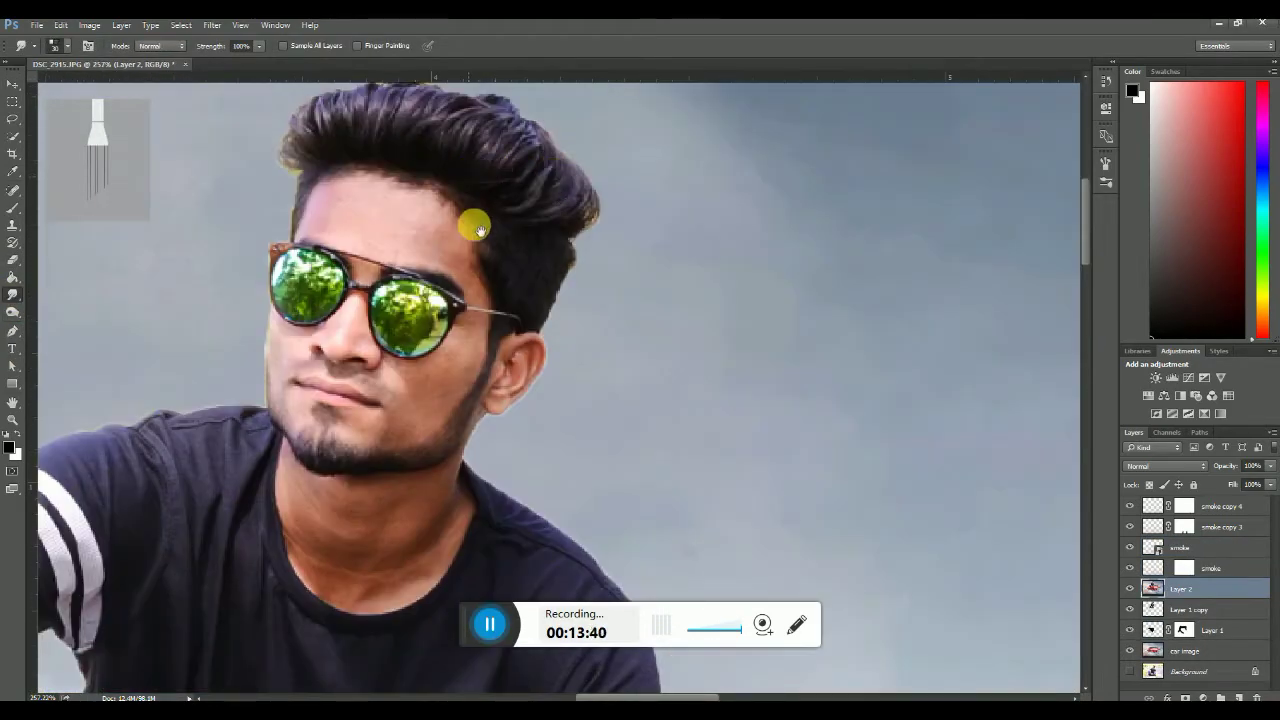
{"action": "scroll", "coordinate": [480, 230], "scroll_direction": "up", "scroll_amount": 2}
{"action": "right_click", "coordinate": [400, 246]}
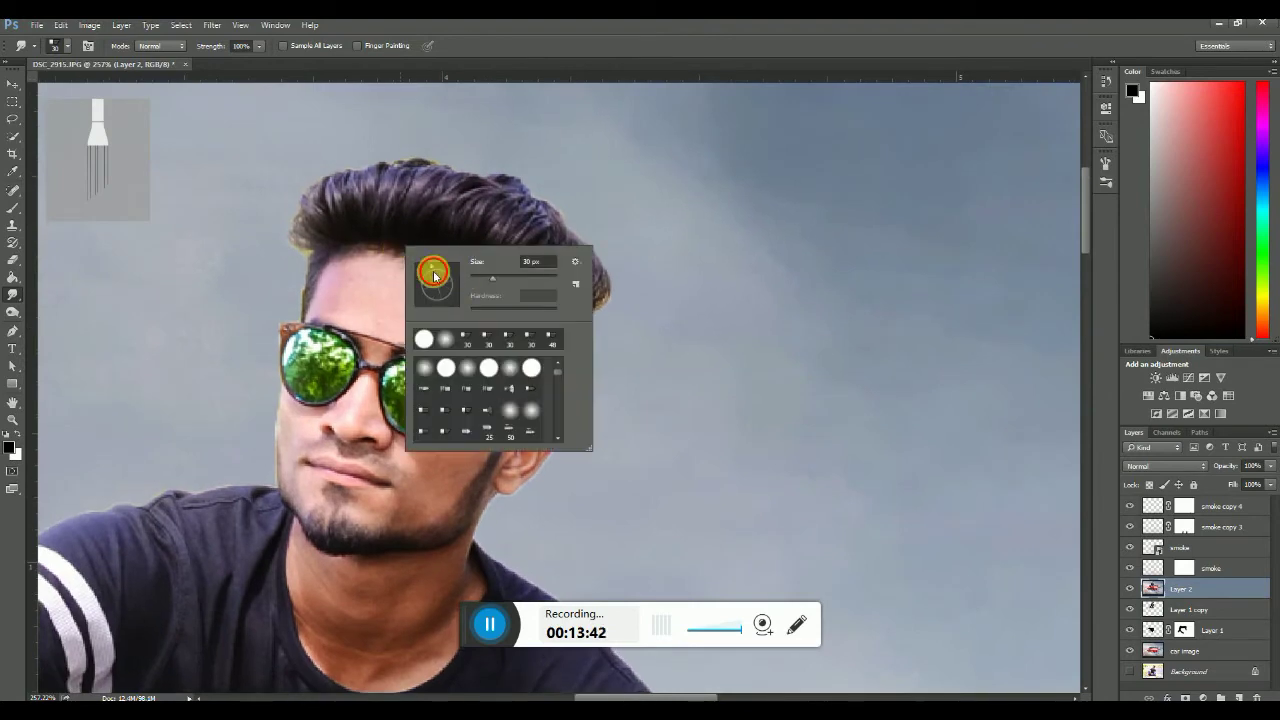
{"action": "left_click", "coordinate": [338, 220]}
{"action": "mouse_move", "coordinate": [337, 220]}
{"action": "left_mouse_down"}
{"action": "mouse_move", "coordinate": [334, 180]}
{"action": "mouse_move", "coordinate": [403, 176]}
{"action": "left_mouse_up"}
{"action": "mouse_move", "coordinate": [420, 229]}
{"action": "left_mouse_down"}
{"action": "mouse_move", "coordinate": [459, 205]}
{"action": "mouse_move", "coordinate": [430, 161]}
{"action": "left_mouse_up"}
{"action": "left_click_drag", "start_coordinate": [457, 215], "coordinate": [480, 188]}
{"action": "mouse_move", "coordinate": [502, 242]}
{"action": "left_mouse_down"}
{"action": "mouse_move", "coordinate": [541, 237]}
{"action": "mouse_move", "coordinate": [551, 251]}
{"action": "mouse_move", "coordinate": [594, 209]}
{"action": "mouse_move", "coordinate": [571, 266]}
{"action": "mouse_move", "coordinate": [597, 290]}
{"action": "left_mouse_up"}
{"action": "left_click_drag", "start_coordinate": [482, 266], "coordinate": [509, 171]}
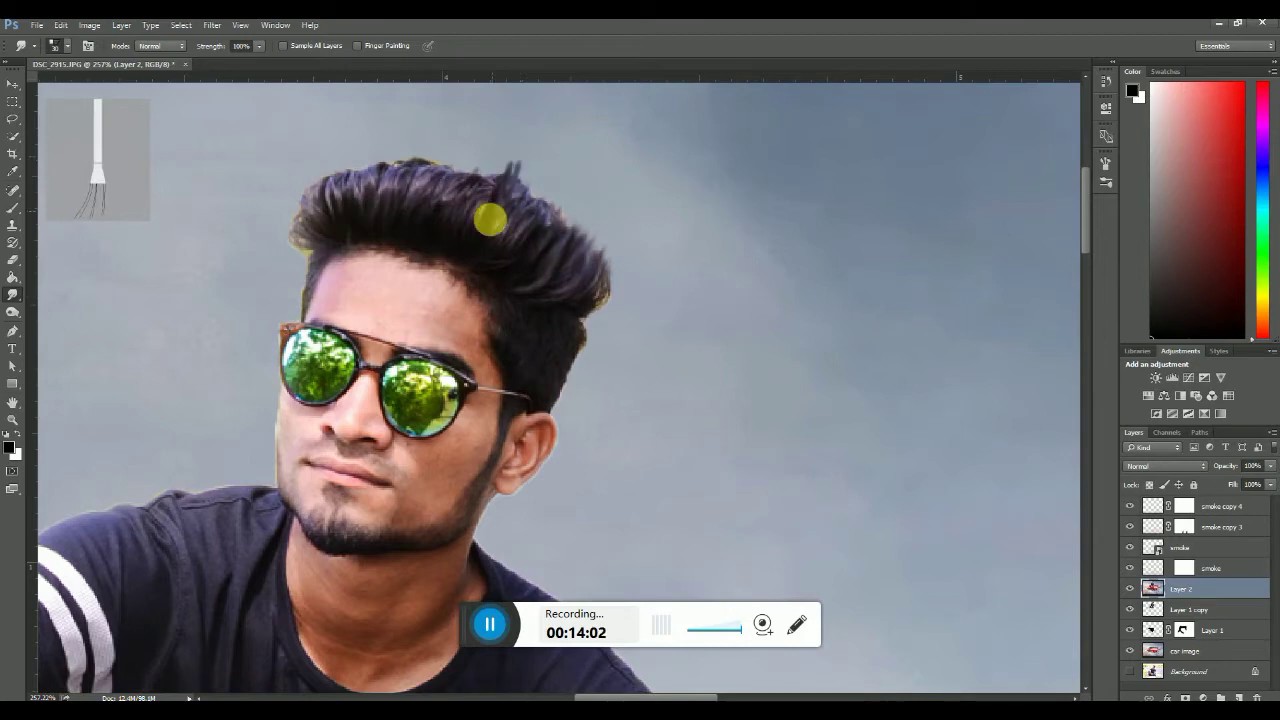
{"action": "left_click_drag", "start_coordinate": [503, 231], "coordinate": [537, 175]}
{"action": "left_click_drag", "start_coordinate": [512, 249], "coordinate": [534, 190]}
{"action": "mouse_move", "coordinate": [468, 229]}
{"action": "left_mouse_down"}
{"action": "mouse_move", "coordinate": [480, 163]}
{"action": "mouse_move", "coordinate": [494, 163]}
{"action": "mouse_move", "coordinate": [476, 218]}
{"action": "mouse_move", "coordinate": [485, 172]}
{"action": "mouse_move", "coordinate": [473, 206]}
{"action": "mouse_move", "coordinate": [470, 144]}
{"action": "mouse_move", "coordinate": [435, 198]}
{"action": "mouse_move", "coordinate": [454, 140]}
{"action": "mouse_move", "coordinate": [395, 204]}
{"action": "mouse_move", "coordinate": [361, 219]}
{"action": "mouse_move", "coordinate": [380, 160]}
{"action": "mouse_move", "coordinate": [362, 145]}
{"action": "mouse_move", "coordinate": [327, 209]}
{"action": "mouse_move", "coordinate": [365, 137]}
{"action": "mouse_move", "coordinate": [382, 145]}
{"action": "mouse_move", "coordinate": [358, 205]}
{"action": "mouse_move", "coordinate": [362, 145]}
{"action": "mouse_move", "coordinate": [333, 203]}
{"action": "mouse_move", "coordinate": [382, 129]}
{"action": "mouse_move", "coordinate": [380, 191]}
{"action": "mouse_move", "coordinate": [398, 188]}
{"action": "mouse_move", "coordinate": [425, 136]}
{"action": "mouse_move", "coordinate": [444, 158]}
{"action": "mouse_move", "coordinate": [477, 135]}
{"action": "mouse_move", "coordinate": [431, 191]}
{"action": "left_mouse_up"}
Set the Smudge brush to 54 px and smudge the front of the man's hair upward
{"action": "right_click", "coordinate": [480, 195]}
{"action": "left_click_drag", "start_coordinate": [521, 199], "coordinate": [543, 200]}
{"action": "left_click", "coordinate": [371, 200]}
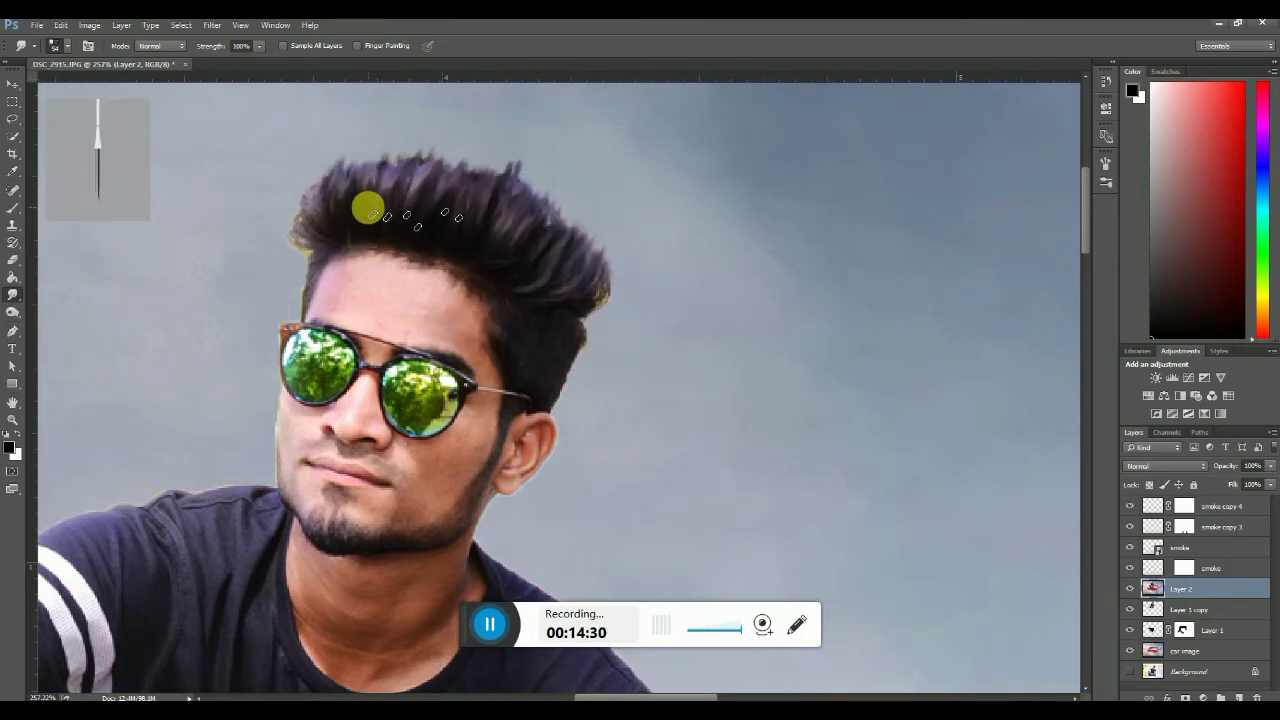
Choose a dense flat bristle tip at 31 px for the Smudge tool and smudge the front-top edge of the hair
{"action": "right_click", "coordinate": [368, 207]}
{"action": "left_click_drag", "start_coordinate": [470, 241], "coordinate": [462, 239]}
{"action": "scroll", "coordinate": [473, 371], "scroll_direction": "down", "scroll_amount": 3}
{"action": "scroll", "coordinate": [468, 350], "scroll_direction": "up", "scroll_amount": 2}
{"action": "left_click", "coordinate": [456, 329]}
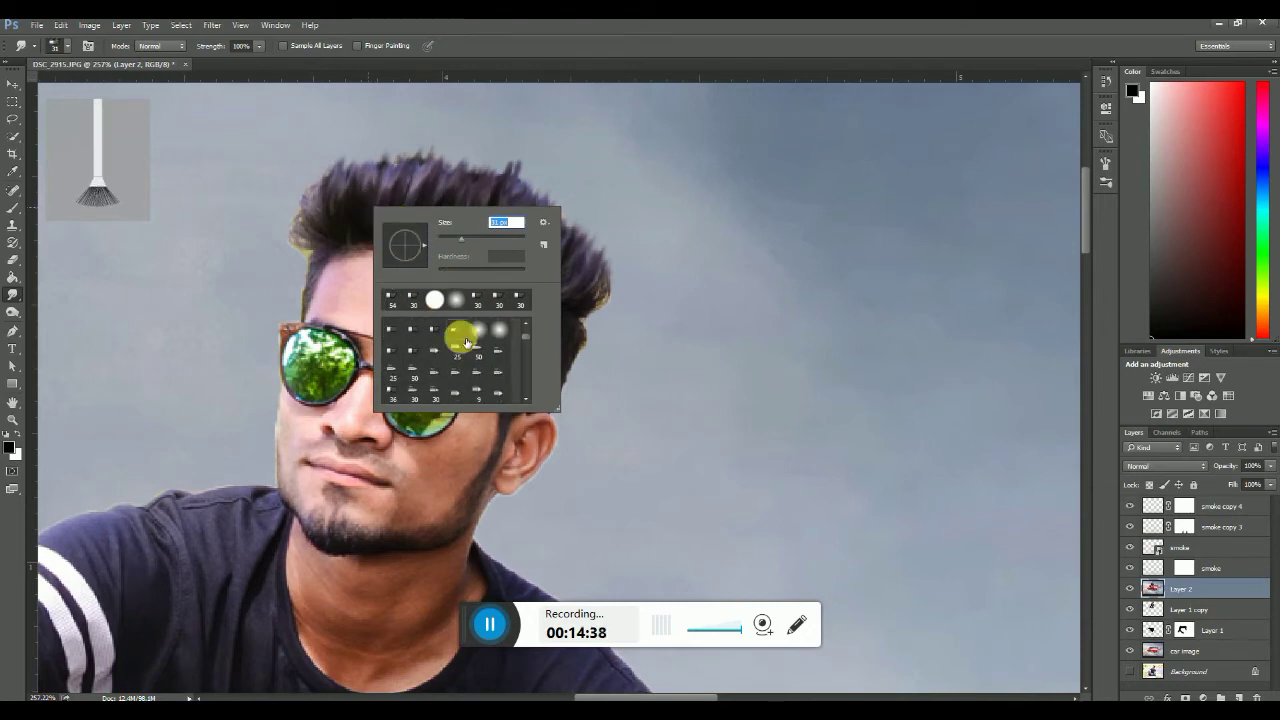
{"action": "left_click", "coordinate": [413, 328]}
{"action": "left_click_drag", "start_coordinate": [428, 246], "coordinate": [400, 219]}
{"action": "left_click", "coordinate": [342, 198]}
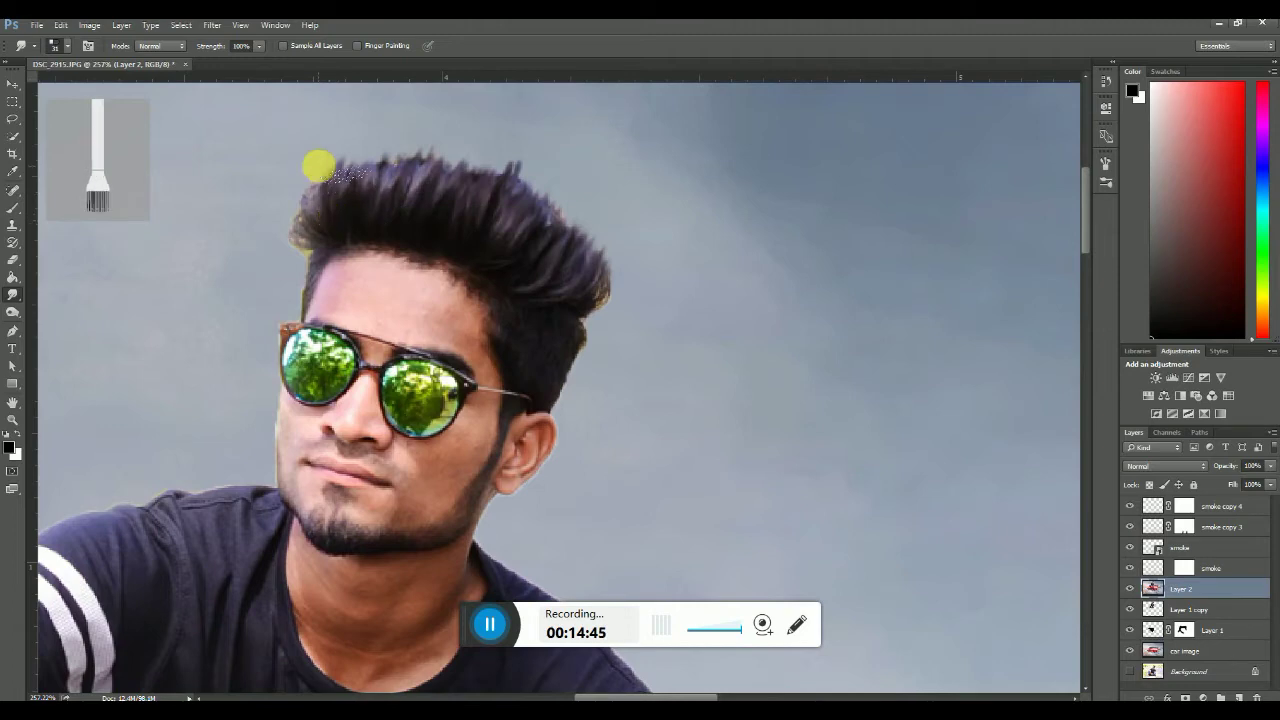
Choose a thin, sparse bristle tip for the Smudge tool and pull strands outward along the top of the man's hair
{"action": "right_click", "coordinate": [360, 214]}
{"action": "left_click", "coordinate": [427, 335]}
{"action": "left_click", "coordinate": [472, 255]}
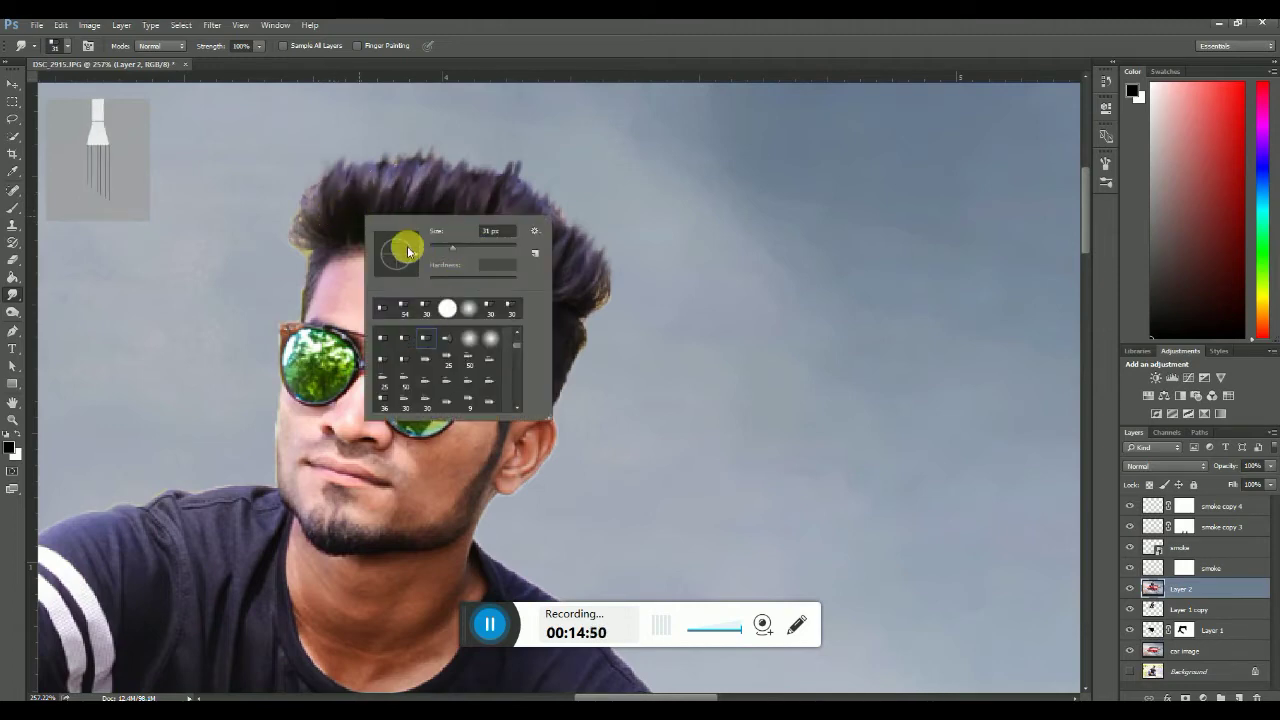
{"action": "left_click_drag", "start_coordinate": [343, 202], "coordinate": [350, 150]}
{"action": "mouse_move", "coordinate": [374, 216]}
{"action": "left_mouse_down"}
{"action": "mouse_move", "coordinate": [373, 175]}
{"action": "mouse_move", "coordinate": [383, 145]}
{"action": "mouse_move", "coordinate": [418, 173]}
{"action": "mouse_move", "coordinate": [406, 203]}
{"action": "mouse_move", "coordinate": [460, 135]}
{"action": "mouse_move", "coordinate": [473, 185]}
{"action": "mouse_move", "coordinate": [462, 207]}
{"action": "mouse_move", "coordinate": [492, 131]}
{"action": "left_mouse_up"}
{"action": "mouse_move", "coordinate": [457, 186]}
{"action": "left_mouse_down"}
{"action": "mouse_move", "coordinate": [484, 172]}
{"action": "mouse_move", "coordinate": [573, 275]}
{"action": "mouse_move", "coordinate": [597, 228]}
{"action": "mouse_move", "coordinate": [581, 178]}
{"action": "mouse_move", "coordinate": [541, 230]}
{"action": "mouse_move", "coordinate": [505, 231]}
{"action": "mouse_move", "coordinate": [538, 170]}
{"action": "mouse_move", "coordinate": [559, 160]}
{"action": "mouse_move", "coordinate": [536, 158]}
{"action": "mouse_move", "coordinate": [513, 223]}
{"action": "mouse_move", "coordinate": [548, 244]}
{"action": "mouse_move", "coordinate": [591, 181]}
{"action": "mouse_move", "coordinate": [606, 212]}
{"action": "mouse_move", "coordinate": [600, 227]}
{"action": "mouse_move", "coordinate": [328, 215]}
{"action": "mouse_move", "coordinate": [317, 168]}
{"action": "mouse_move", "coordinate": [364, 128]}
{"action": "mouse_move", "coordinate": [321, 217]}
{"action": "mouse_move", "coordinate": [320, 140]}
{"action": "mouse_move", "coordinate": [363, 146]}
{"action": "mouse_move", "coordinate": [386, 172]}
{"action": "mouse_move", "coordinate": [371, 205]}
{"action": "mouse_move", "coordinate": [377, 170]}
{"action": "mouse_move", "coordinate": [408, 138]}
{"action": "mouse_move", "coordinate": [417, 151]}
{"action": "mouse_move", "coordinate": [409, 132]}
{"action": "mouse_move", "coordinate": [483, 140]}
{"action": "mouse_move", "coordinate": [516, 190]}
{"action": "left_mouse_up"}
{"action": "scroll", "coordinate": [516, 190], "scroll_direction": "down", "scroll_amount": 5}
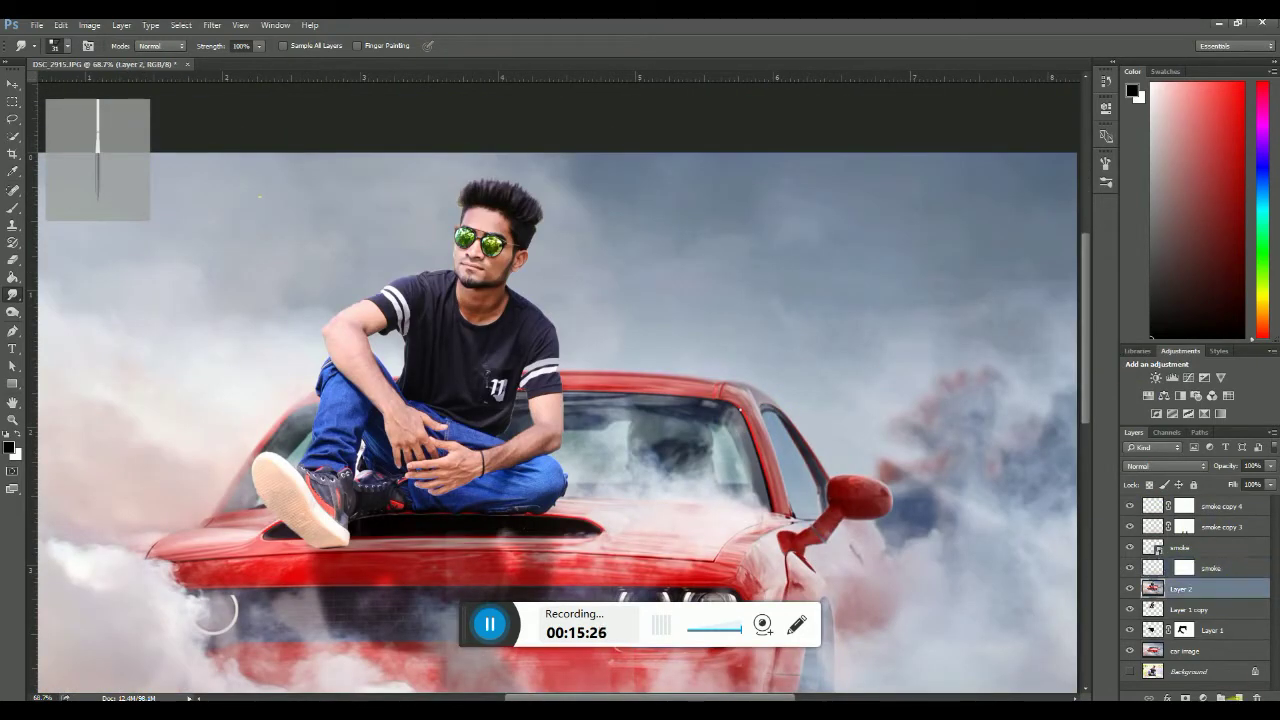
Create a new layer above Layer 2 and set the foreground colour to bright red
{"action": "left_click", "coordinate": [1238, 698]}
{"action": "left_click", "coordinate": [10, 452]}
{"action": "mouse_move", "coordinate": [374, 563]}
{"action": "left_mouse_down"}
{"action": "mouse_move", "coordinate": [243, 549]}
{"action": "mouse_move", "coordinate": [352, 553]}
{"action": "left_mouse_up"}
{"action": "left_click", "coordinate": [275, 560]}
{"action": "left_click", "coordinate": [1006, 208]}
{"action": "left_click", "coordinate": [1138, 199]}
Paint both sunglass lenses solid red on Layer 3 with the Brush tool, reducing the brush size to stay inside the frames
{"action": "scroll", "coordinate": [434, 240], "scroll_direction": "up", "scroll_amount": 3}
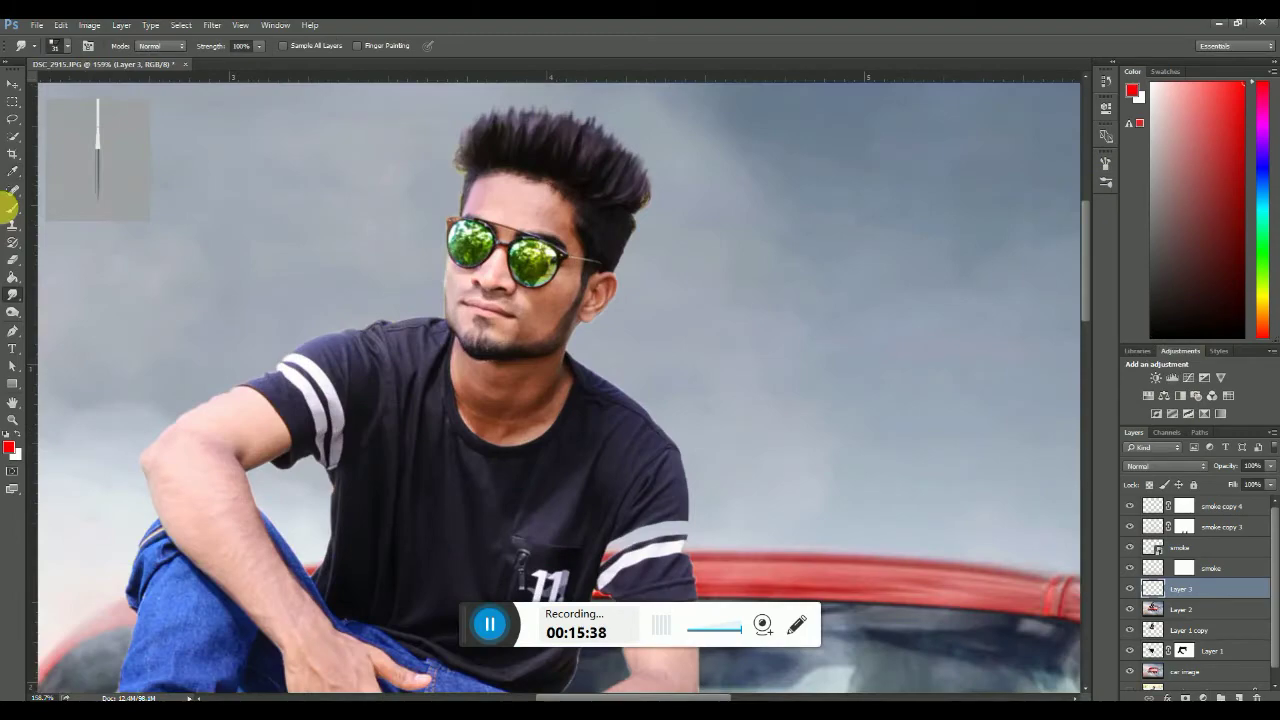
{"action": "left_click", "coordinate": [10, 207]}
{"action": "scroll", "coordinate": [480, 240], "scroll_direction": "up", "scroll_amount": 10}
{"action": "left_click", "coordinate": [332, 205]}
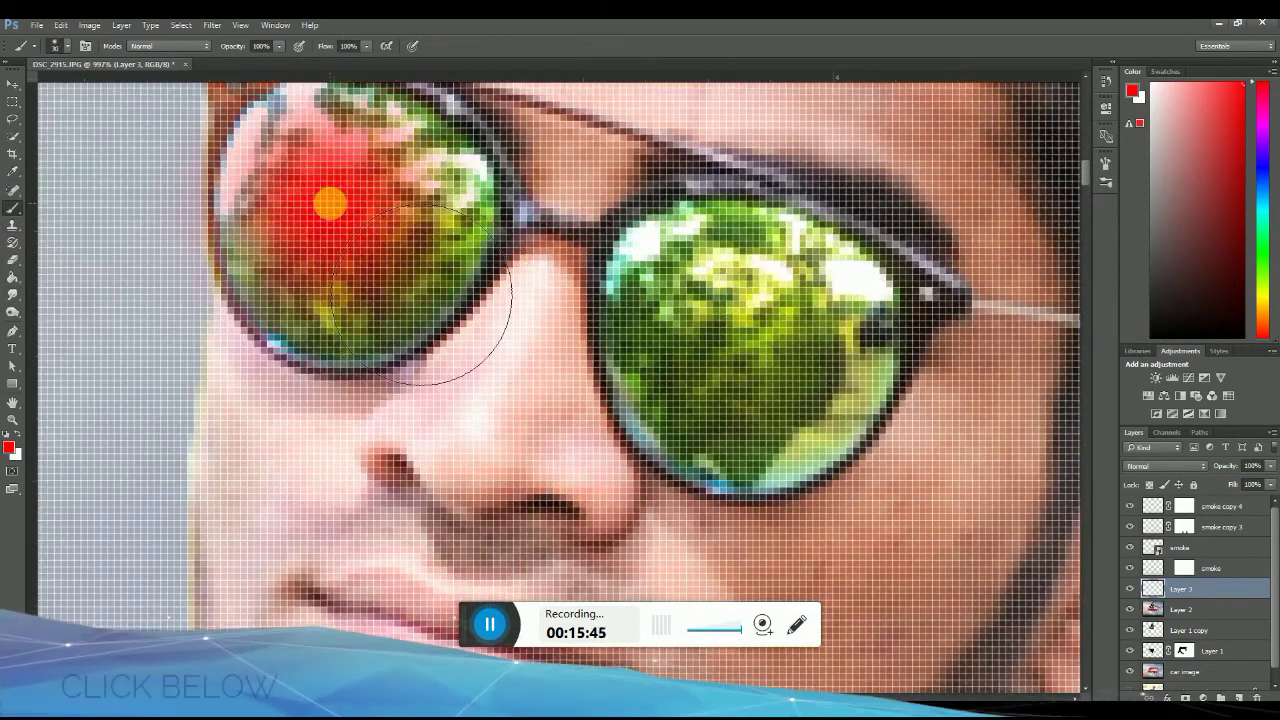
{"action": "scroll", "coordinate": [335, 185], "scroll_direction": "down", "scroll_amount": 3}
{"action": "left_click_drag", "start_coordinate": [337, 171], "coordinate": [388, 211]}
{"action": "key", "text": "bracketleft"}
{"action": "key", "text": "bracketleft"}
{"action": "key", "text": "bracketleft"}
{"action": "mouse_move", "coordinate": [400, 205]}
{"action": "left_mouse_down"}
{"action": "mouse_move", "coordinate": [377, 228]}
{"action": "mouse_move", "coordinate": [477, 258]}
{"action": "mouse_move", "coordinate": [369, 198]}
{"action": "mouse_move", "coordinate": [347, 290]}
{"action": "mouse_move", "coordinate": [387, 338]}
{"action": "mouse_move", "coordinate": [492, 278]}
{"action": "mouse_move", "coordinate": [410, 190]}
{"action": "mouse_move", "coordinate": [332, 220]}
{"action": "mouse_move", "coordinate": [369, 335]}
{"action": "mouse_move", "coordinate": [462, 305]}
{"action": "mouse_move", "coordinate": [486, 223]}
{"action": "left_mouse_up"}
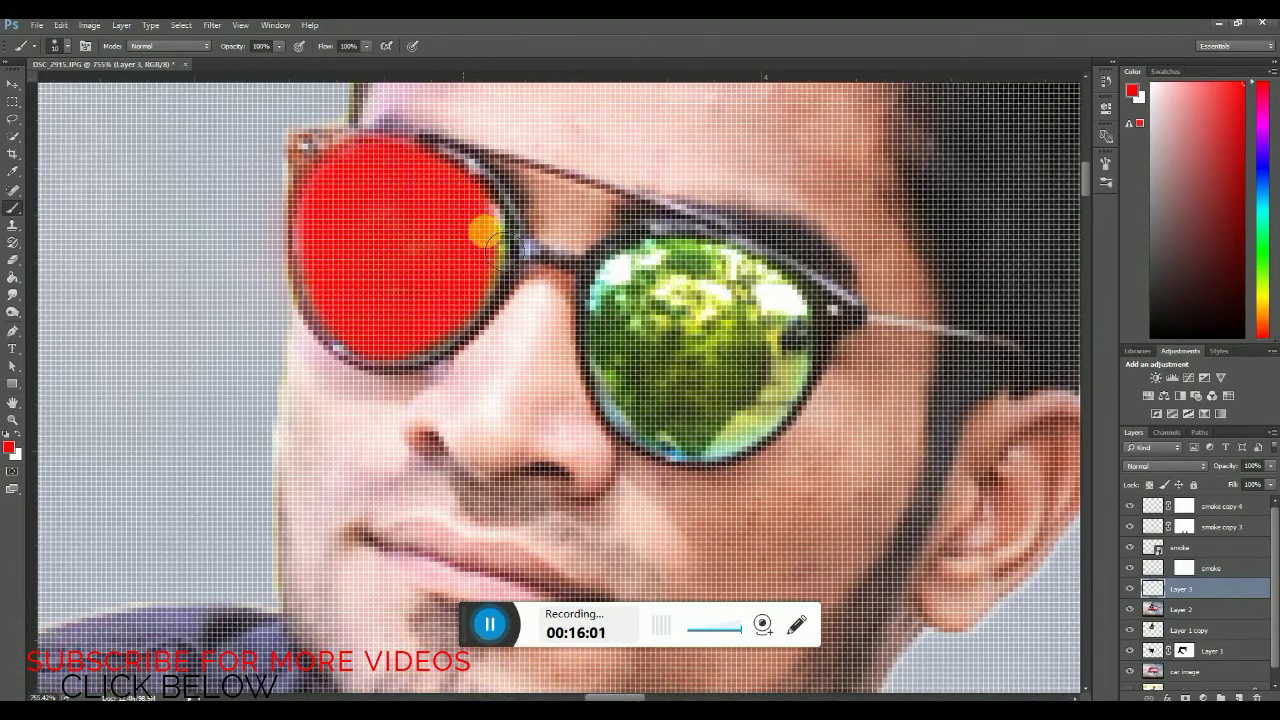
{"action": "mouse_move", "coordinate": [665, 284]}
{"action": "left_mouse_down"}
{"action": "mouse_move", "coordinate": [750, 400]}
{"action": "mouse_move", "coordinate": [690, 392]}
{"action": "mouse_move", "coordinate": [806, 322]}
{"action": "mouse_move", "coordinate": [734, 457]}
{"action": "mouse_move", "coordinate": [683, 285]}
{"action": "mouse_move", "coordinate": [809, 370]}
{"action": "left_mouse_up"}
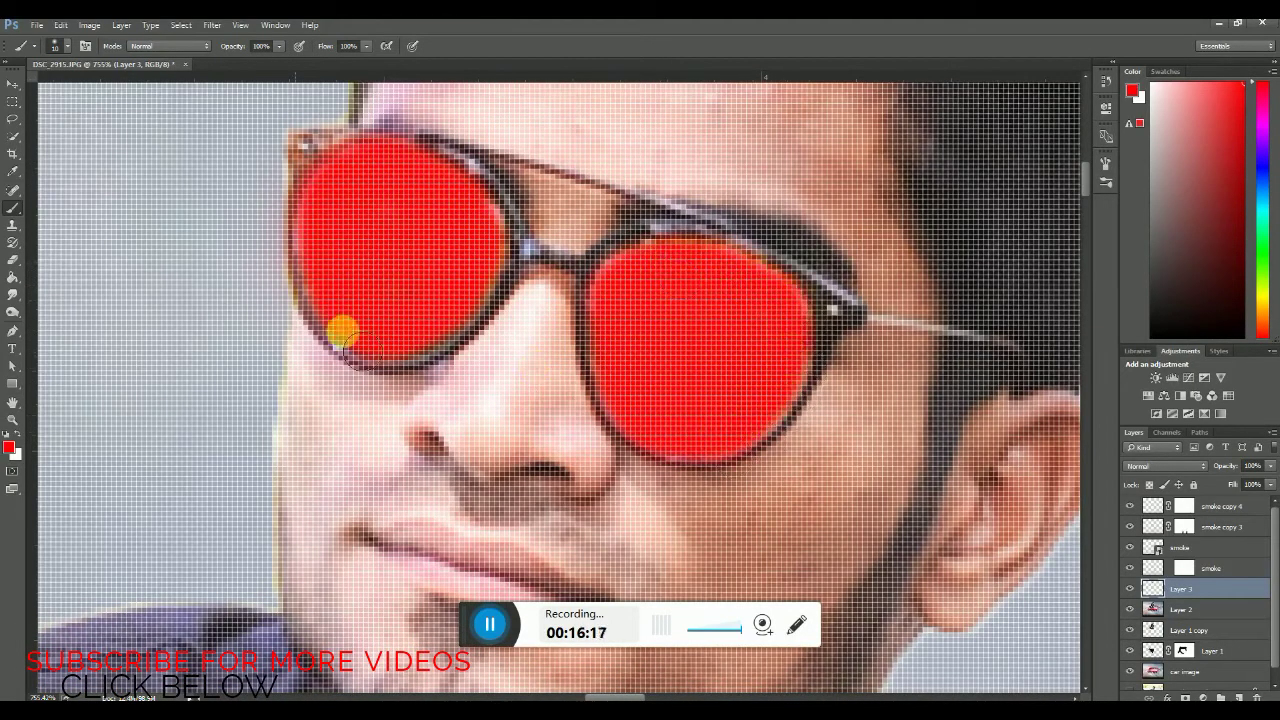
Try the Luminosity blend mode on the red lens layer
{"action": "scroll", "coordinate": [460, 218], "scroll_direction": "down", "scroll_amount": 3}
{"action": "scroll", "coordinate": [627, 343], "scroll_direction": "down", "scroll_amount": 12}
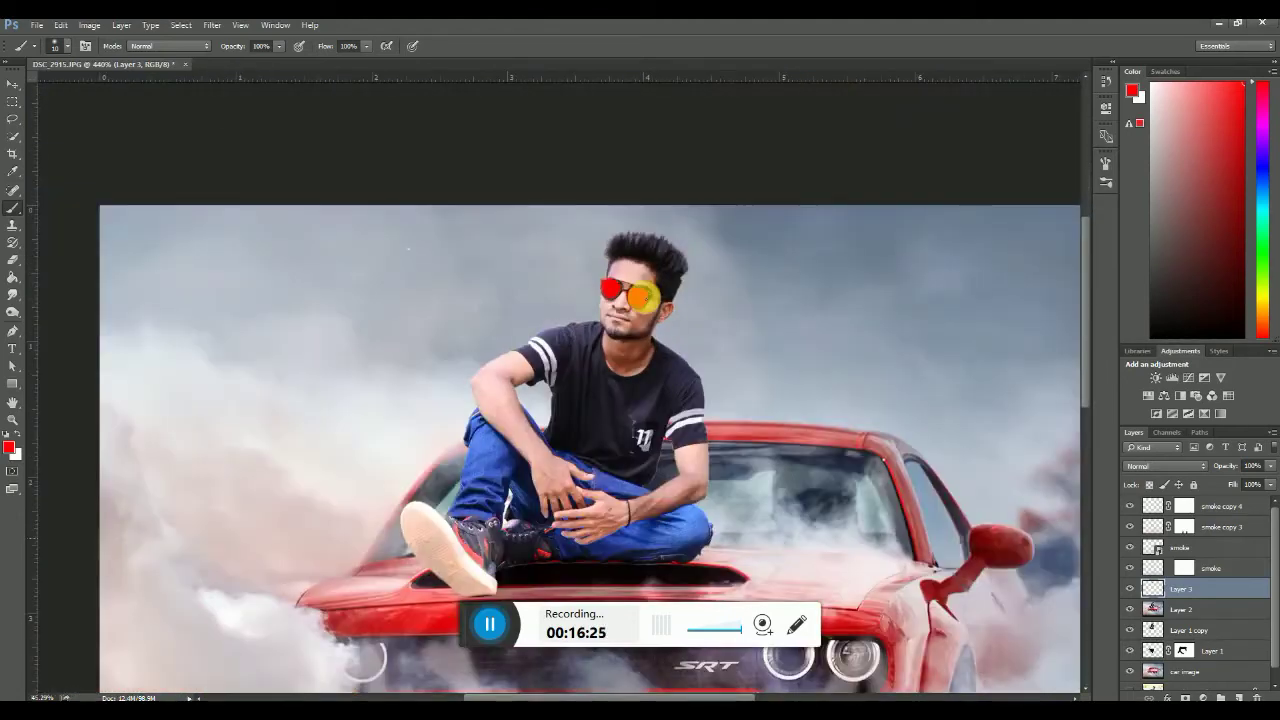
{"action": "left_click", "coordinate": [1171, 467]}
{"action": "left_click", "coordinate": [1168, 489]}
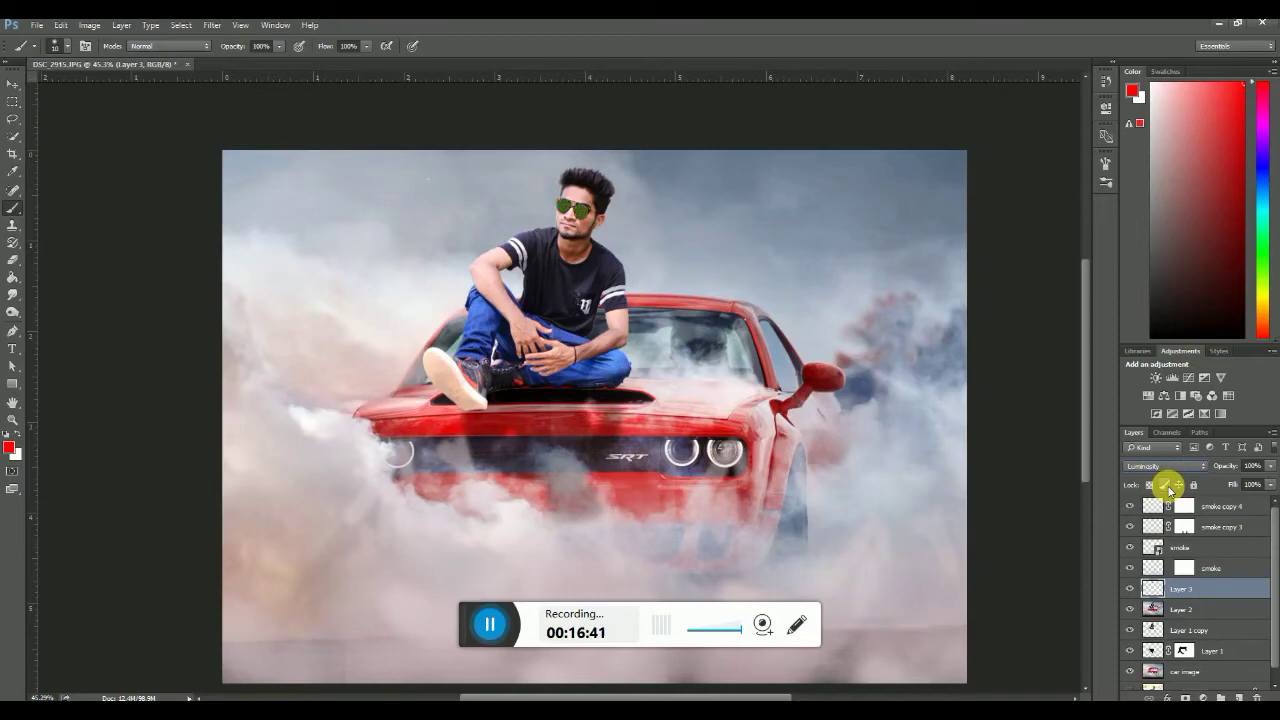
Lower the red lens layer's opacity to 75% and its fill to 90%
{"action": "left_click", "coordinate": [1270, 467]}
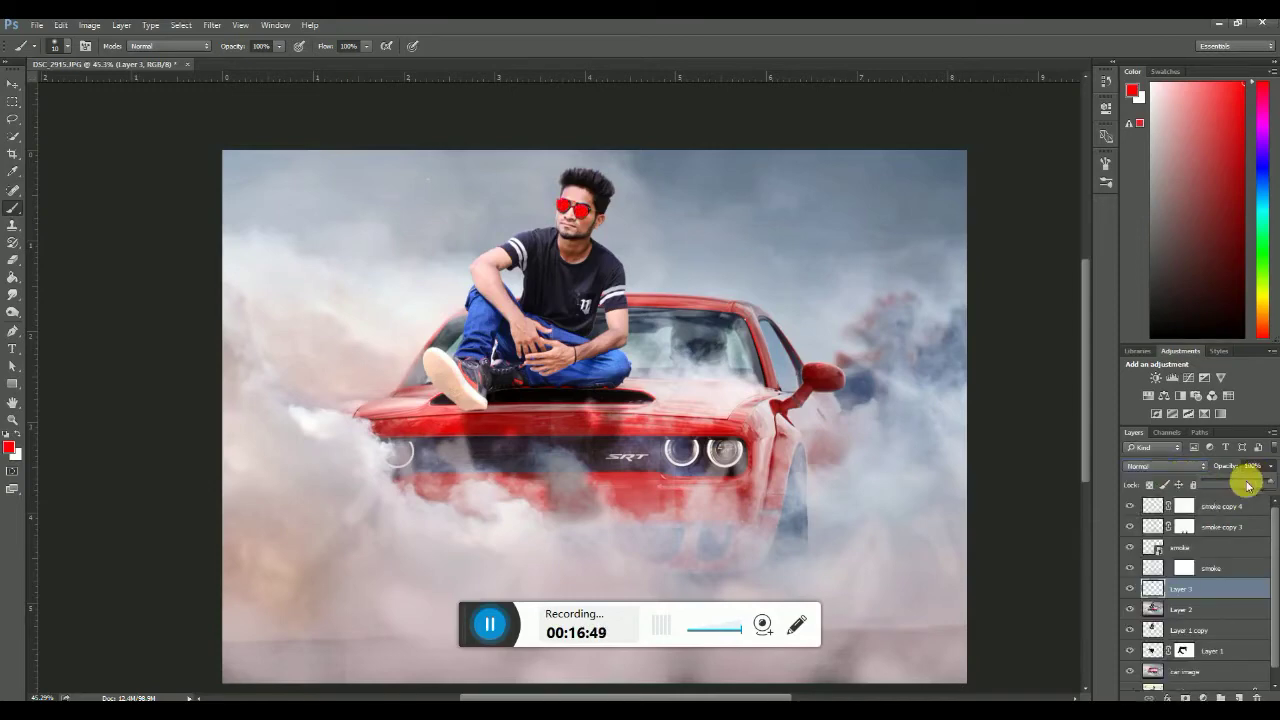
{"action": "left_click", "coordinate": [1270, 467]}
{"action": "left_click", "coordinate": [1270, 485]}
{"action": "left_click", "coordinate": [1270, 467]}
{"action": "left_click_drag", "start_coordinate": [1251, 483], "coordinate": [1259, 484]}
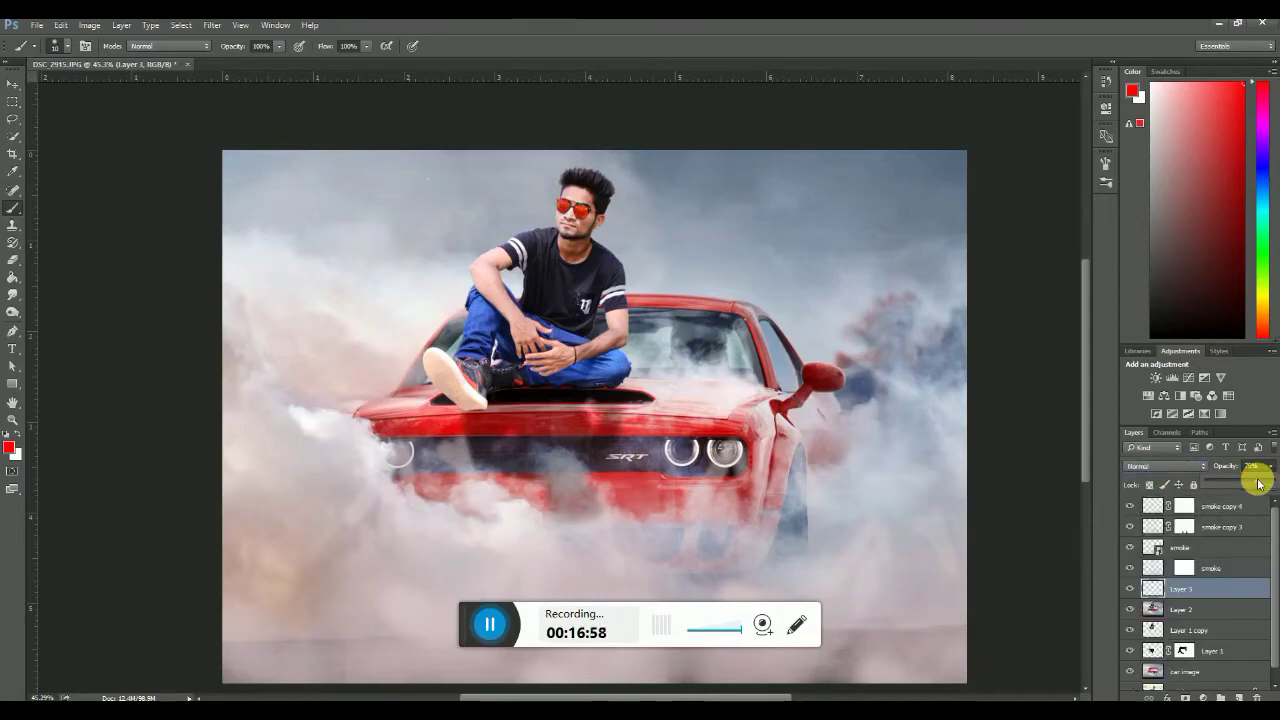
Add a layer mask to Layer 3 and switch to the Brush tool around the sunglasses
{"action": "scroll", "coordinate": [560, 212], "scroll_direction": "up", "scroll_amount": 15}
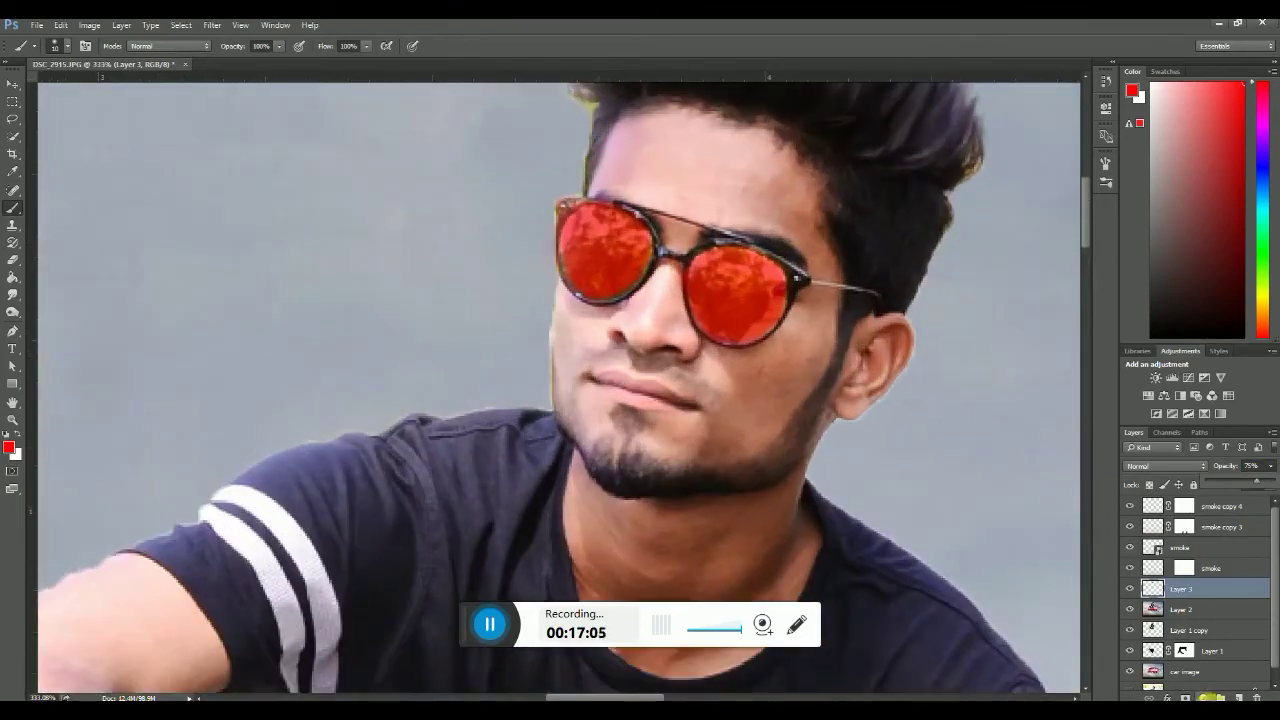
{"action": "left_click", "coordinate": [1186, 698]}
{"action": "left_click", "coordinate": [14, 264]}
{"action": "left_click", "coordinate": [13, 208]}
{"action": "scroll", "coordinate": [562, 207], "scroll_direction": "up", "scroll_amount": 5}
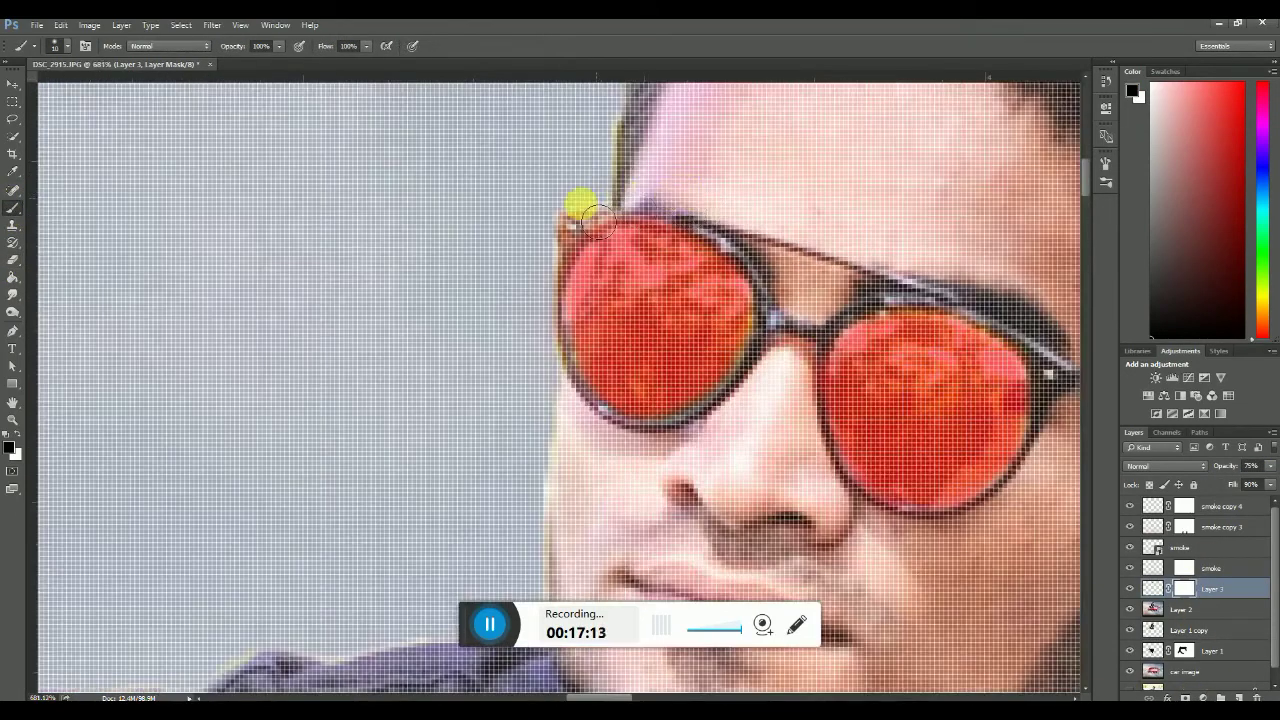
Try other blend modes such as Darker Color on the lens layer and set it to Pin Light
{"action": "scroll", "coordinate": [585, 341], "scroll_direction": "down", "scroll_amount": 18}
{"action": "scroll", "coordinate": [825, 338], "scroll_direction": "down", "scroll_amount": 1}
{"action": "left_click", "coordinate": [1165, 466]}
{"action": "left_click", "coordinate": [1167, 514]}
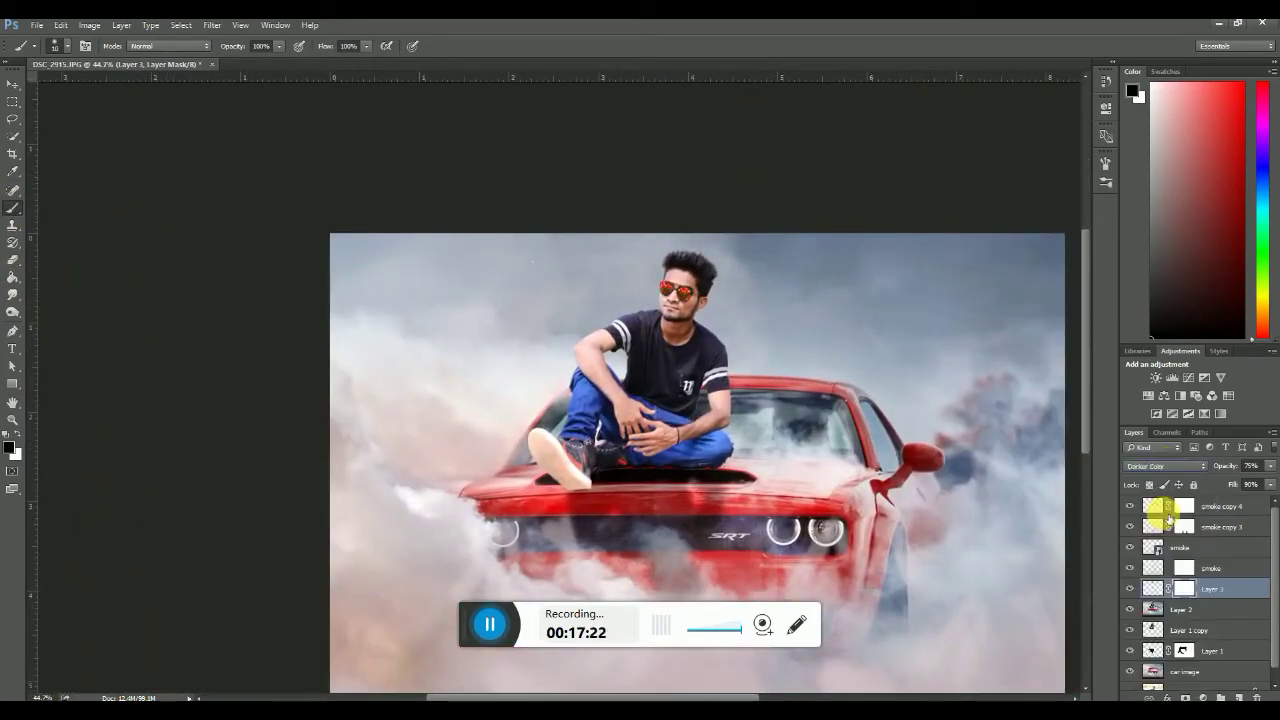
{"action": "key", "text": "m"}
{"action": "scroll", "coordinate": [686, 271], "scroll_direction": "down", "scroll_amount": 2}
{"action": "scroll", "coordinate": [571, 214], "scroll_direction": "up", "scroll_amount": 1}
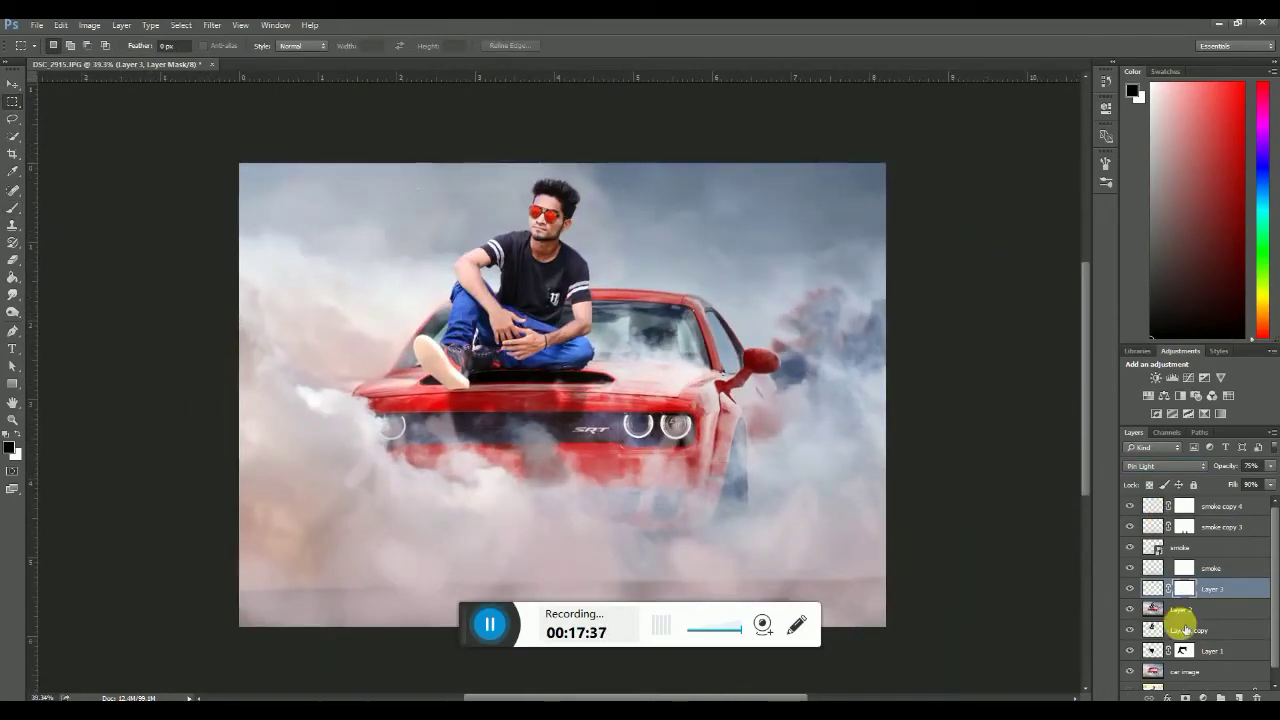
Shift the hue of the red lenses toward pink with a Hue/Saturation adjustment on Layer 3
{"action": "key", "text": "ctrl+u"}
{"action": "left_click_drag", "start_coordinate": [994, 284], "coordinate": [968, 284]}
{"action": "left_click", "coordinate": [1141, 217]}
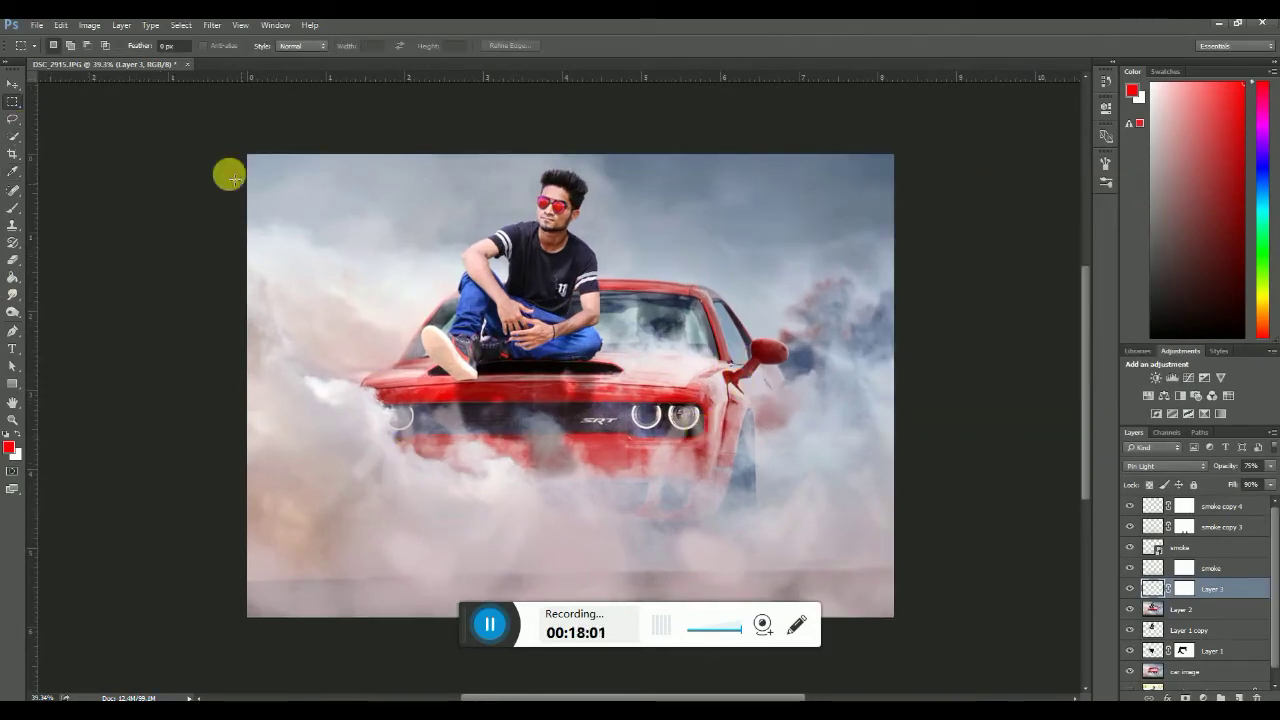
{"action": "left_click", "coordinate": [213, 26]}
{"action": "left_click", "coordinate": [255, 122]}
{"action": "left_click", "coordinate": [926, 664]}
Create a new layer above smoke copy 4 and fill it with the merged image using Apply Image
{"action": "left_click", "coordinate": [1220, 508]}
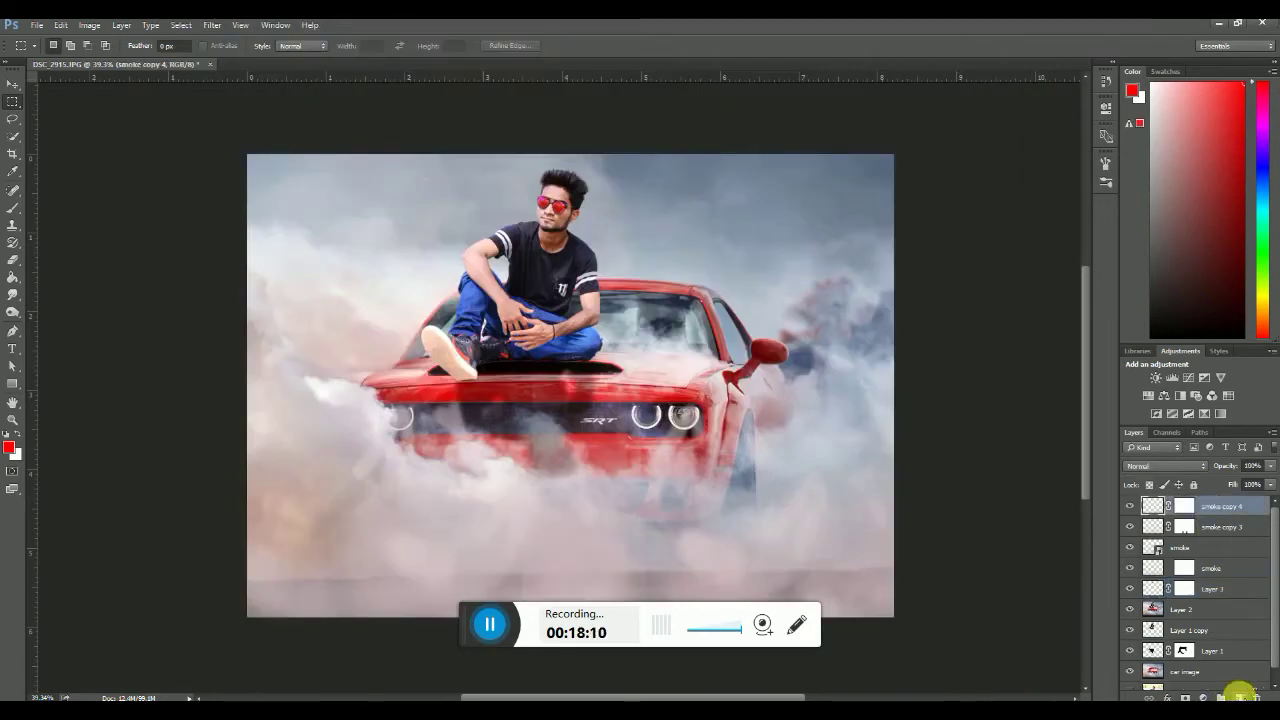
{"action": "left_click", "coordinate": [1239, 697]}
{"action": "left_click", "coordinate": [61, 26]}
{"action": "mouse_move", "coordinate": [89, 25]}
{"action": "left_click", "coordinate": [166, 263]}
{"action": "left_click", "coordinate": [760, 212]}
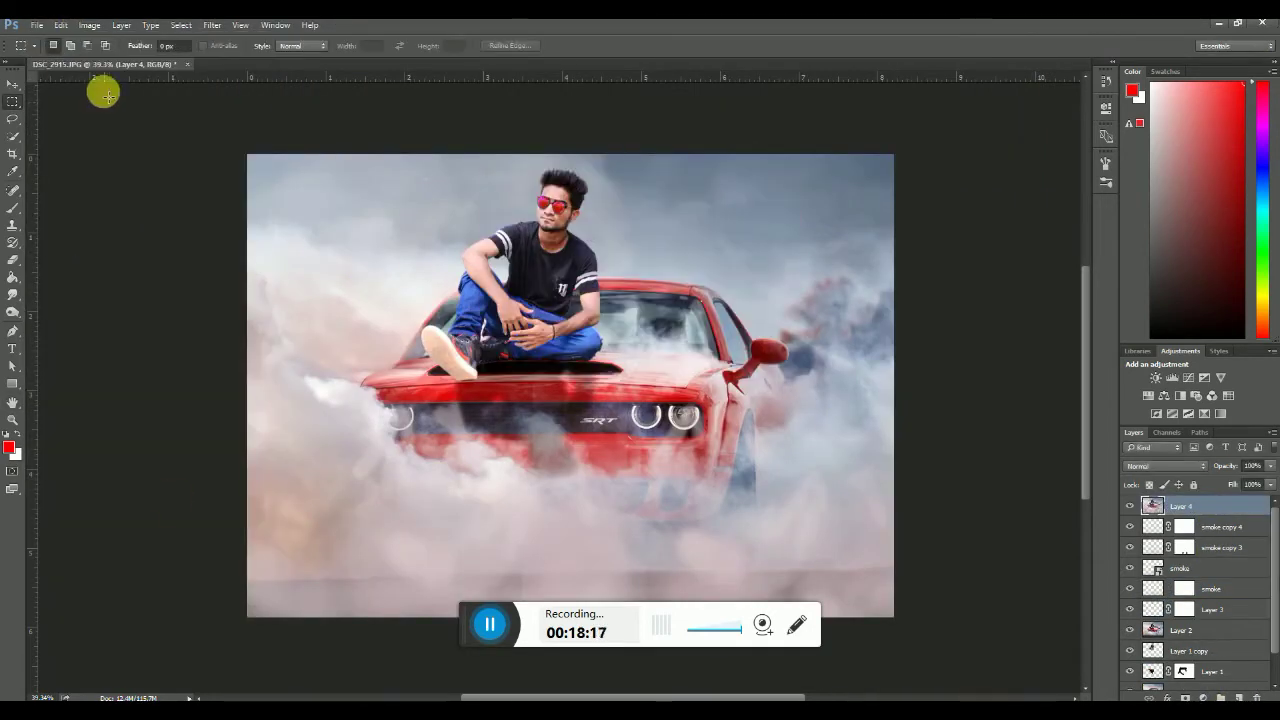
Open Layer 4 in the Camera Raw Filter and add a post-crop vignette with an amount of about -13
{"action": "left_click", "coordinate": [212, 25]}
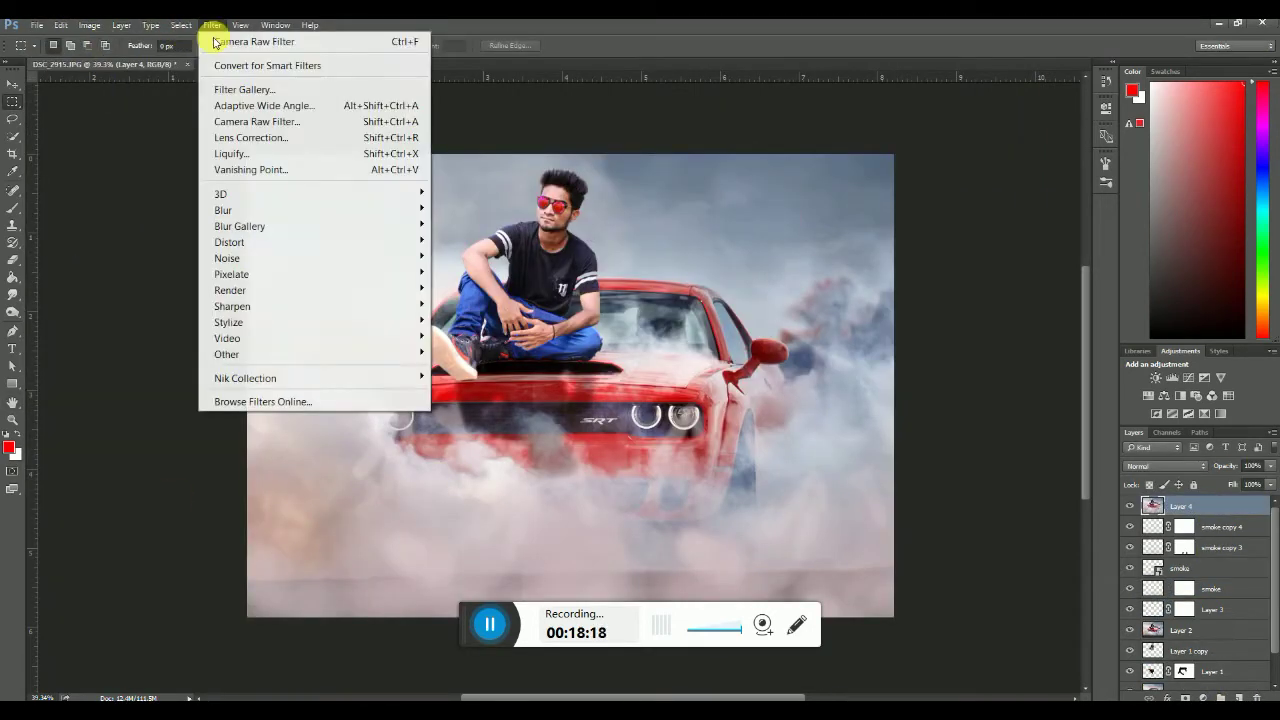
{"action": "left_click", "coordinate": [246, 120]}
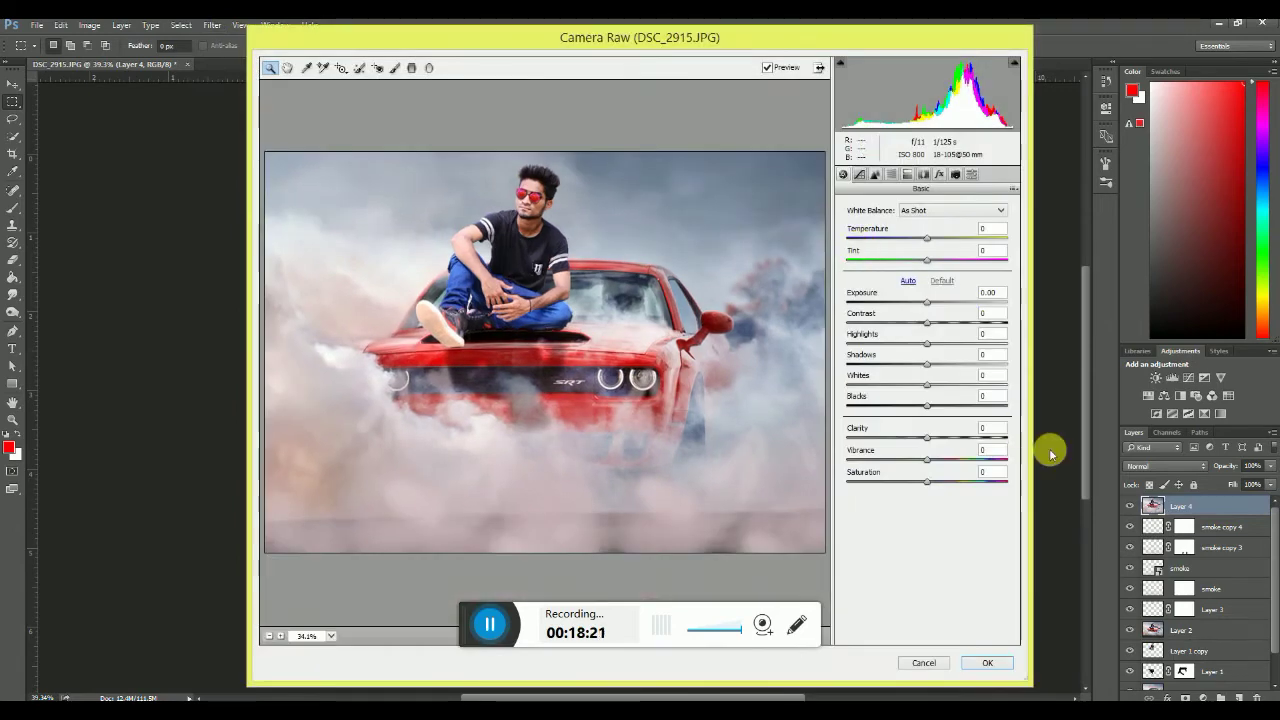
{"action": "left_click", "coordinate": [938, 175]}
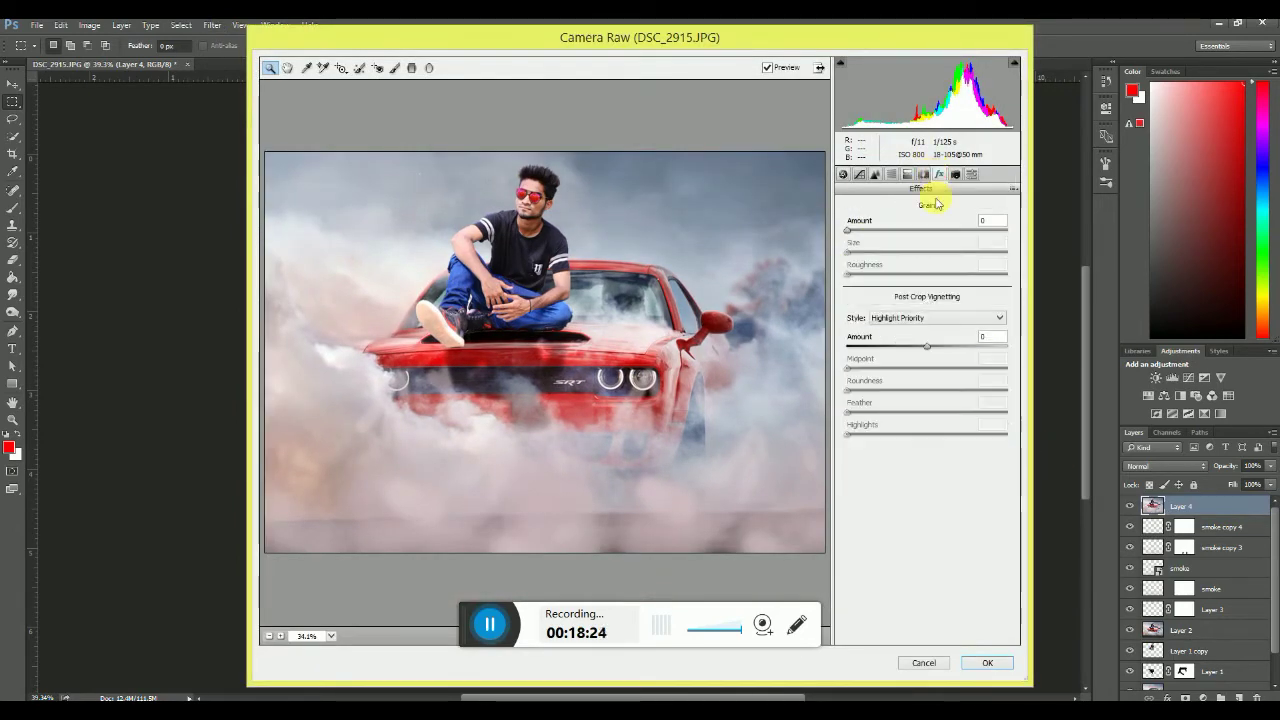
{"action": "left_click", "coordinate": [888, 344]}
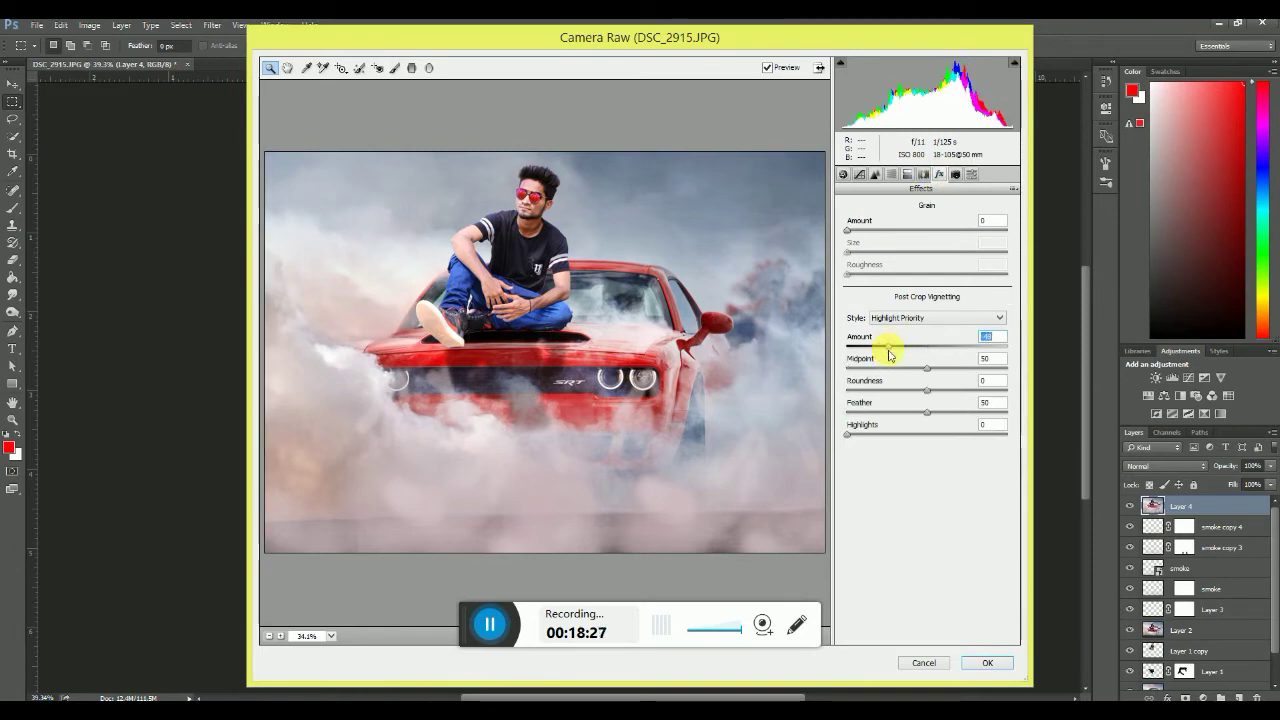
{"action": "mouse_move", "coordinate": [903, 350]}
{"action": "left_mouse_down"}
{"action": "mouse_move", "coordinate": [918, 350]}
{"action": "mouse_move", "coordinate": [856, 350]}
{"action": "mouse_move", "coordinate": [918, 350]}
{"action": "left_mouse_up"}
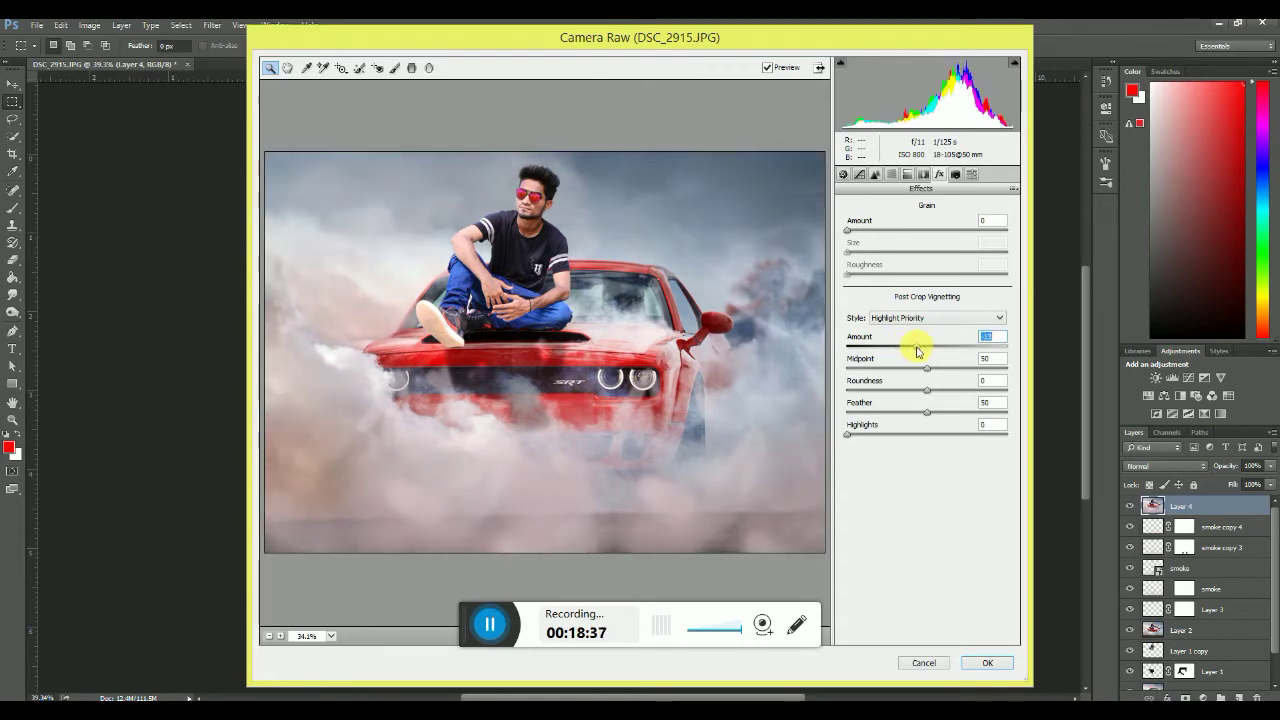
Raise Clarity and Vibrance in the Camera Raw basic adjustments and apply the filter to Layer 4
{"action": "left_click", "coordinate": [843, 174]}
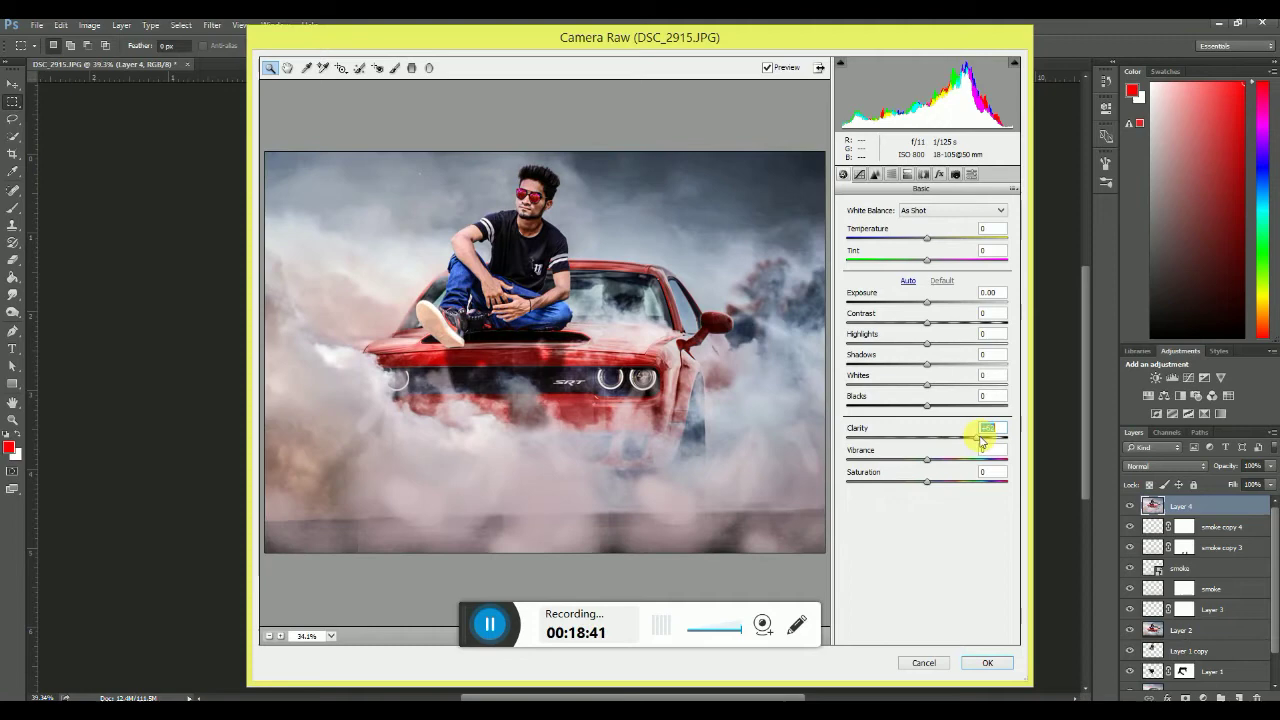
{"action": "left_click_drag", "start_coordinate": [940, 441], "coordinate": [947, 463]}
{"action": "left_click", "coordinate": [982, 662]}
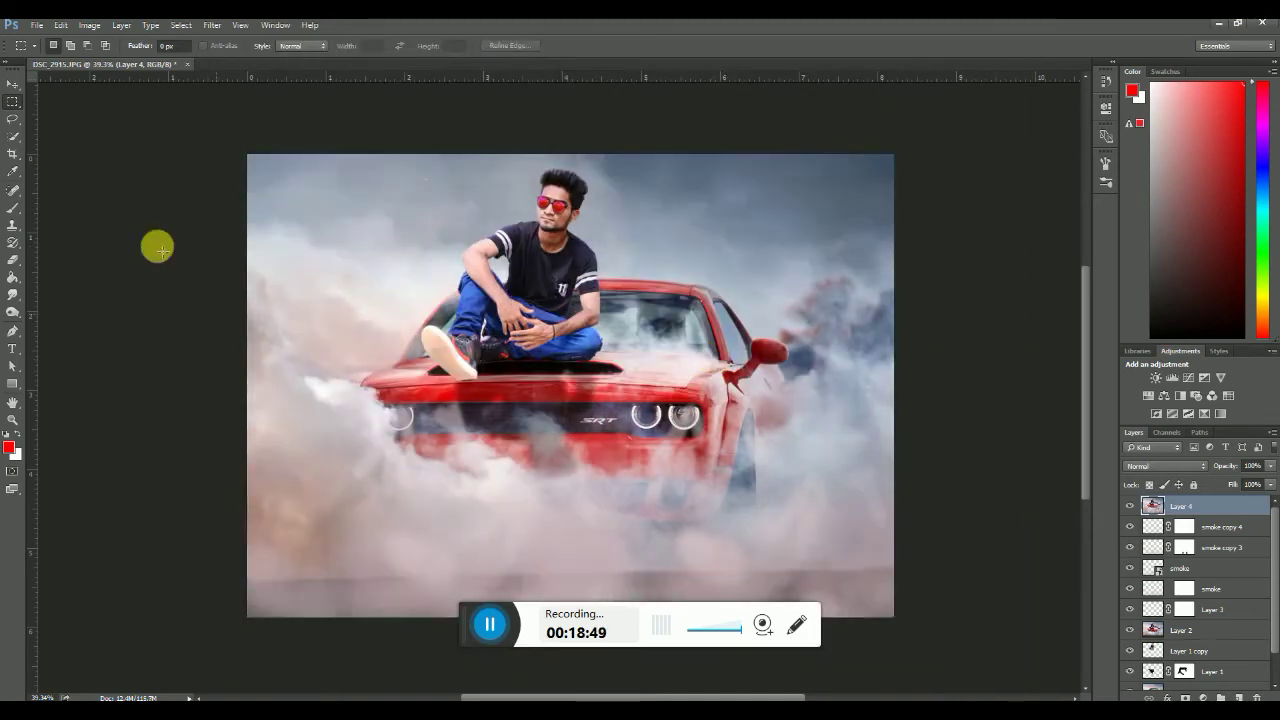
Open Layer 4 in the Nik Collection's Color Efex Pro 4
{"action": "left_click", "coordinate": [213, 25]}
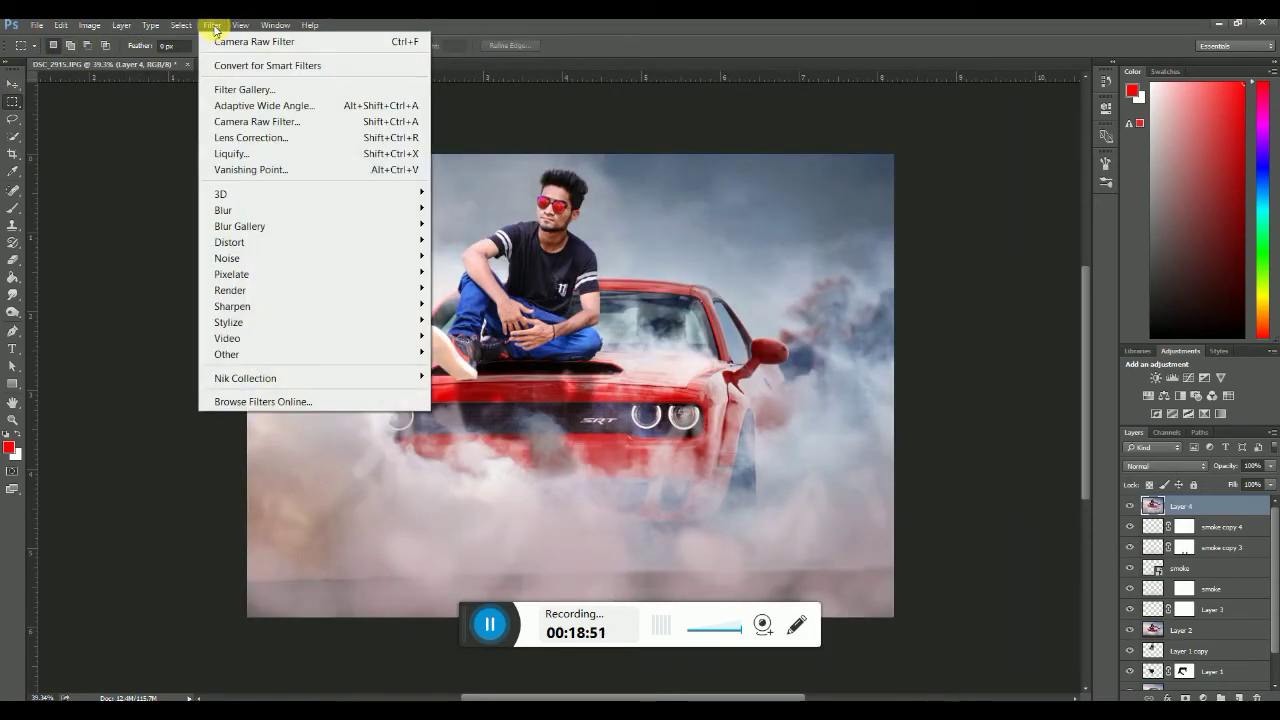
{"action": "mouse_move", "coordinate": [390, 378]}
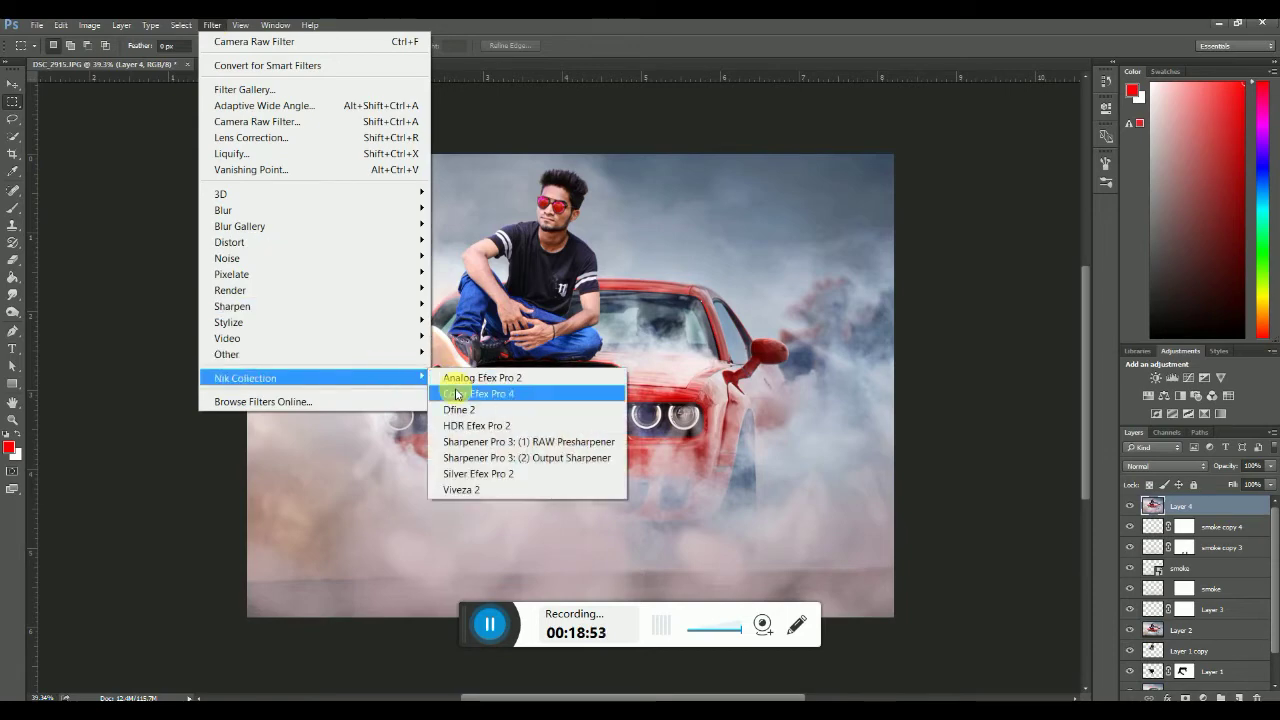
{"action": "left_click", "coordinate": [456, 396]}
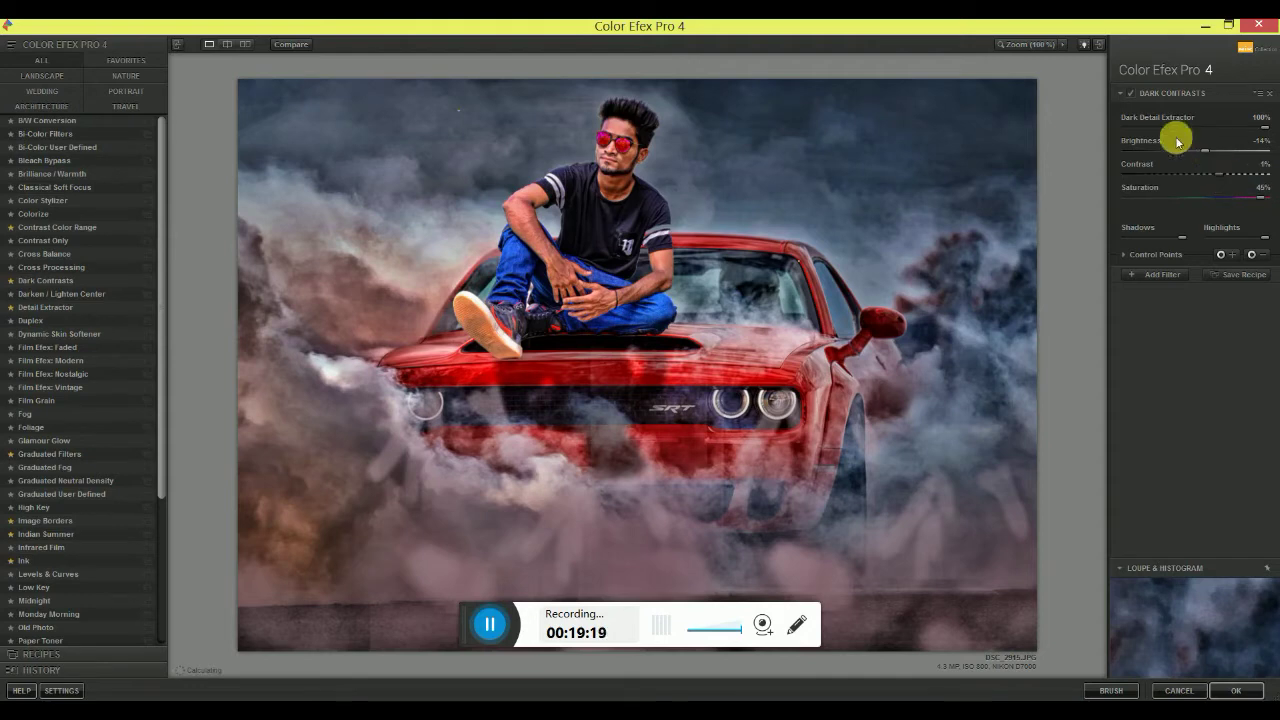
Place negative control points on the man's forehead, chin and neck to reduce the Dark Contrasts effect on the skin
{"action": "left_click", "coordinate": [1258, 259]}
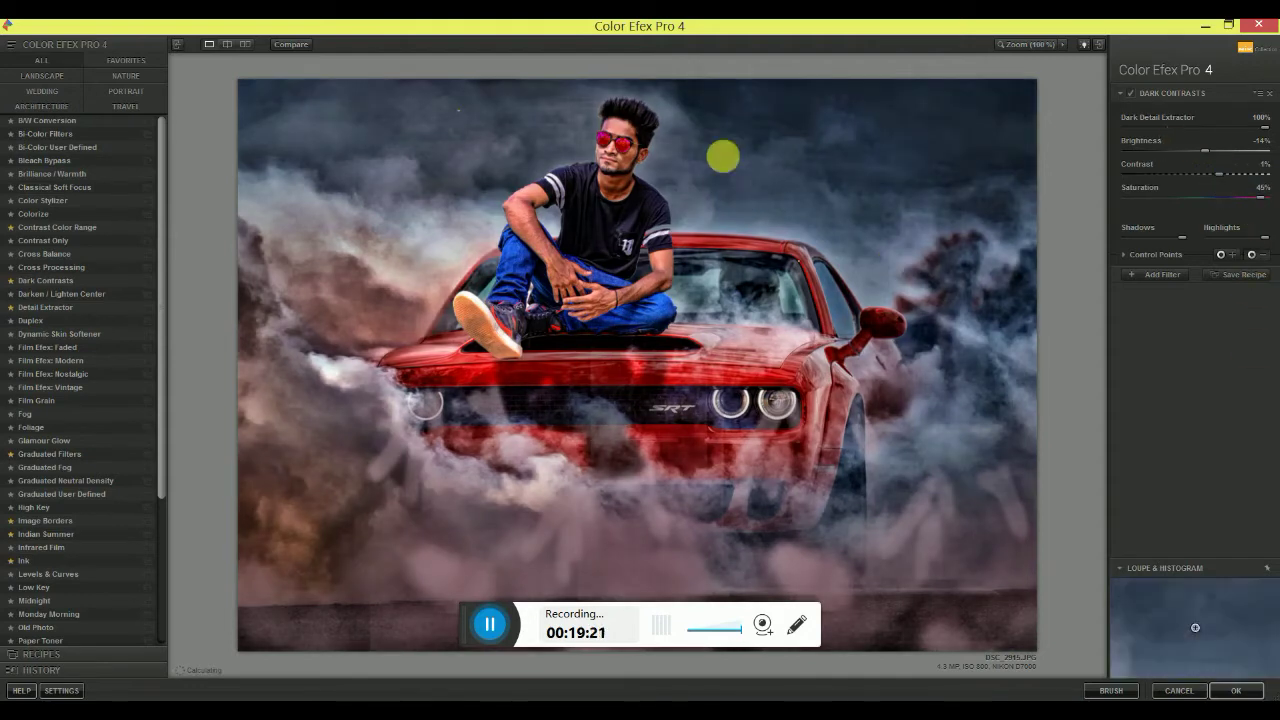
{"action": "left_click", "coordinate": [622, 133]}
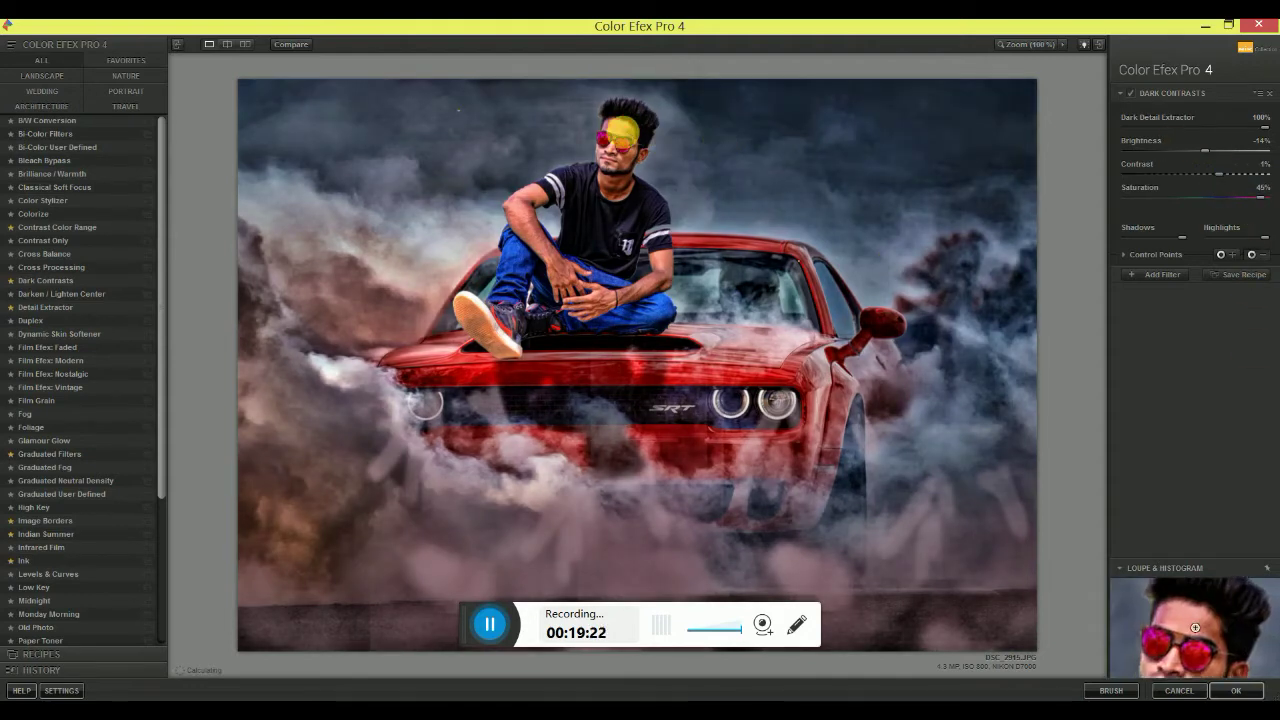
{"action": "left_click", "coordinate": [1248, 257]}
{"action": "left_click", "coordinate": [617, 165]}
{"action": "left_click", "coordinate": [1253, 257]}
{"action": "left_click", "coordinate": [609, 186]}
Place negative Dark Contrasts control points on the man's bent arm, his other forearm and his wrist
{"action": "left_click", "coordinate": [1257, 255]}
{"action": "left_click", "coordinate": [537, 222]}
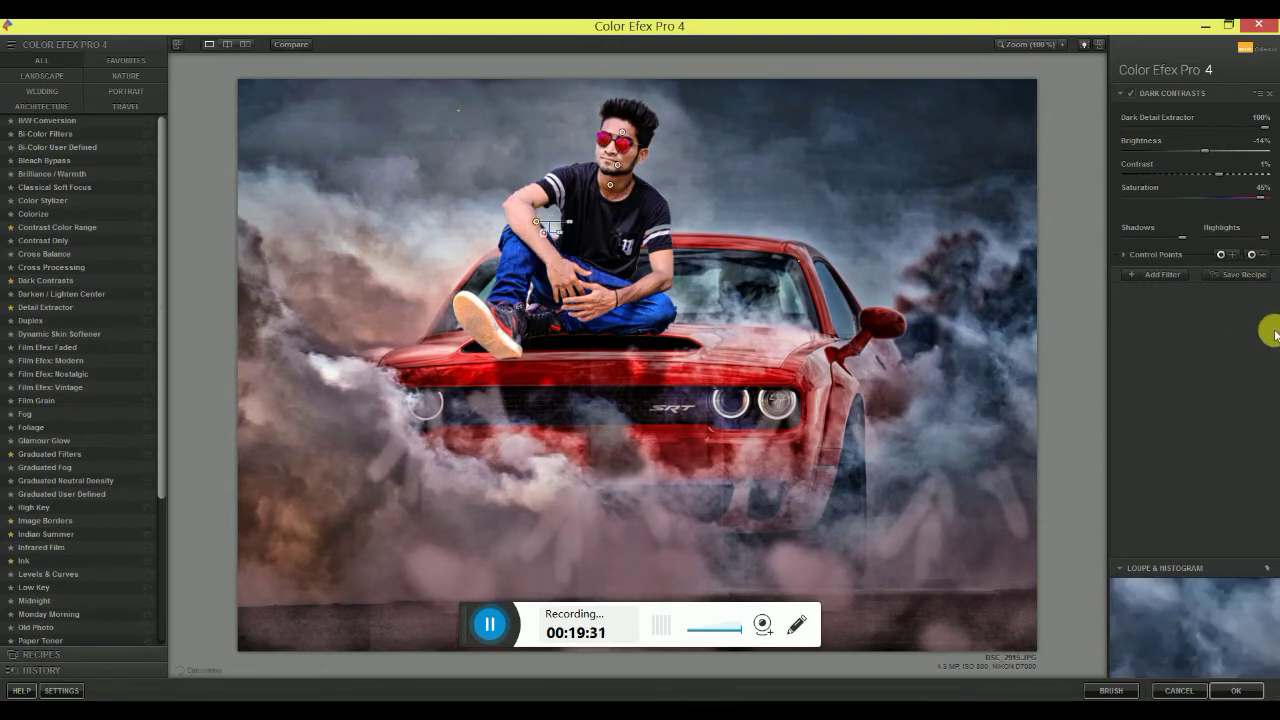
{"action": "left_click", "coordinate": [1253, 256]}
{"action": "left_click", "coordinate": [665, 266]}
{"action": "left_click", "coordinate": [1253, 256]}
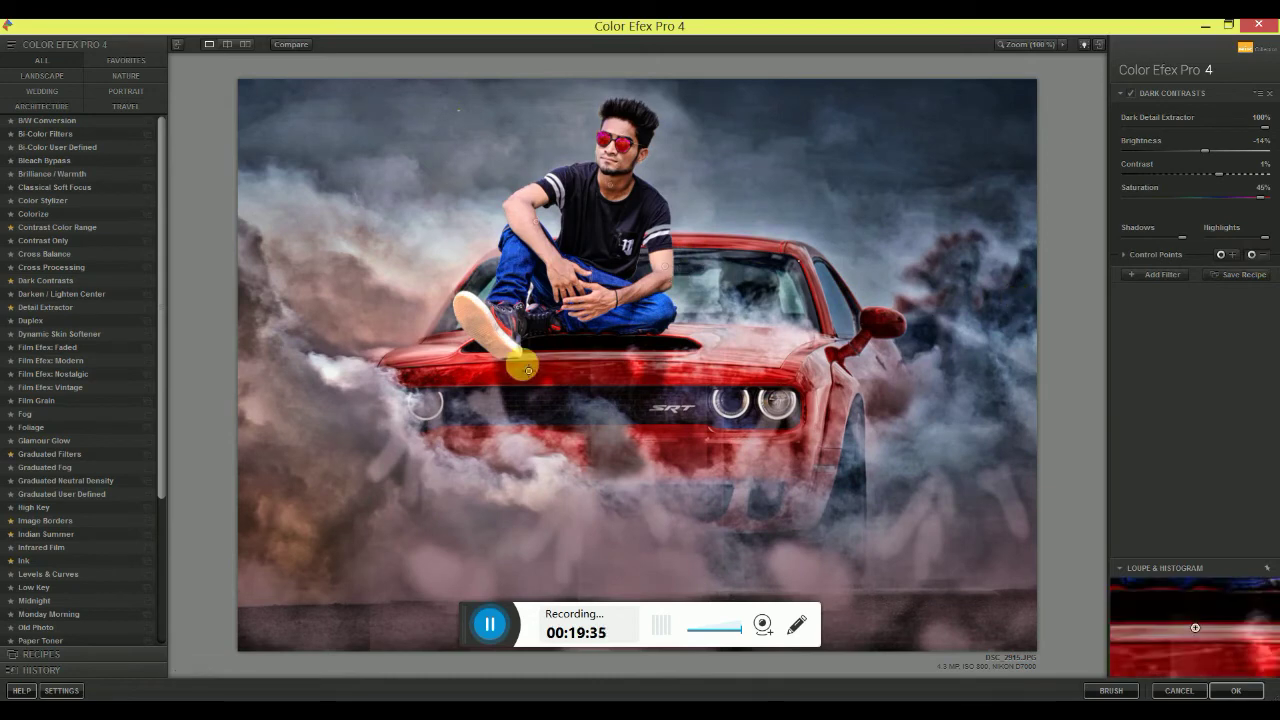
{"action": "left_click", "coordinate": [629, 295]}
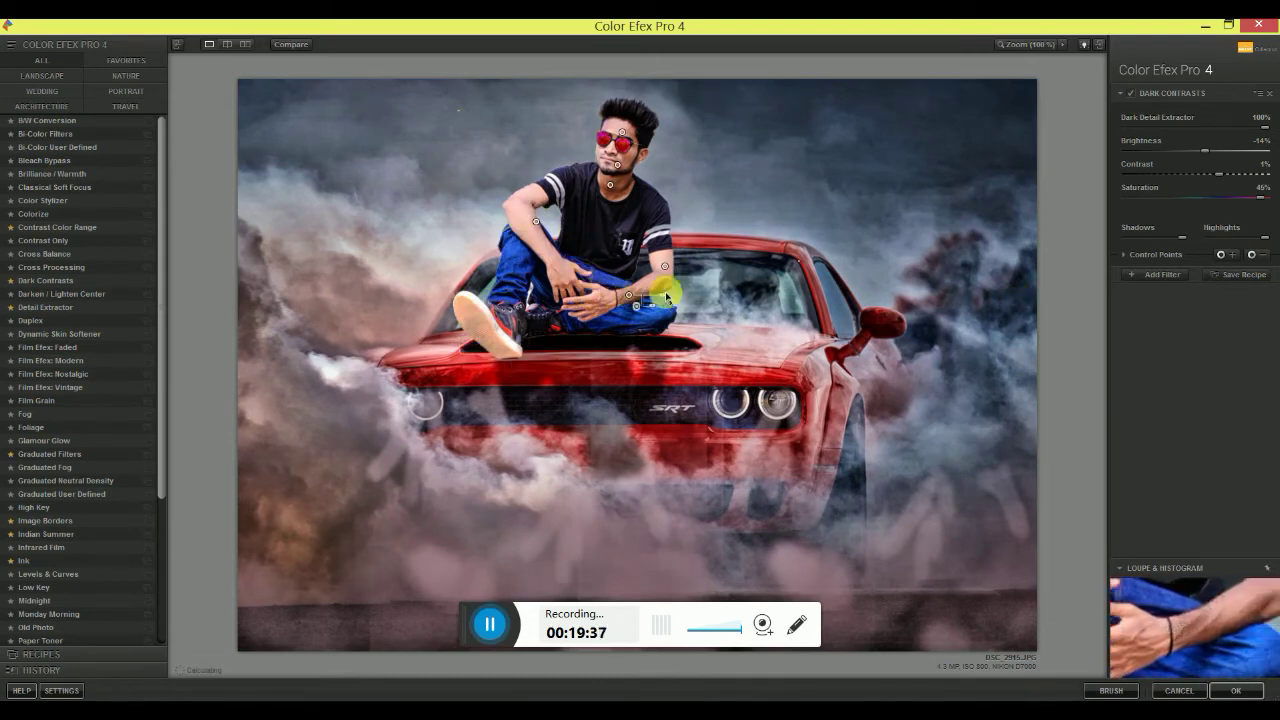
Add negative Dark Contrasts control points on the man's cheek and on the car's front bumper below the headlights
{"action": "left_click", "coordinate": [1258, 255]}
{"action": "left_click", "coordinate": [621, 149]}
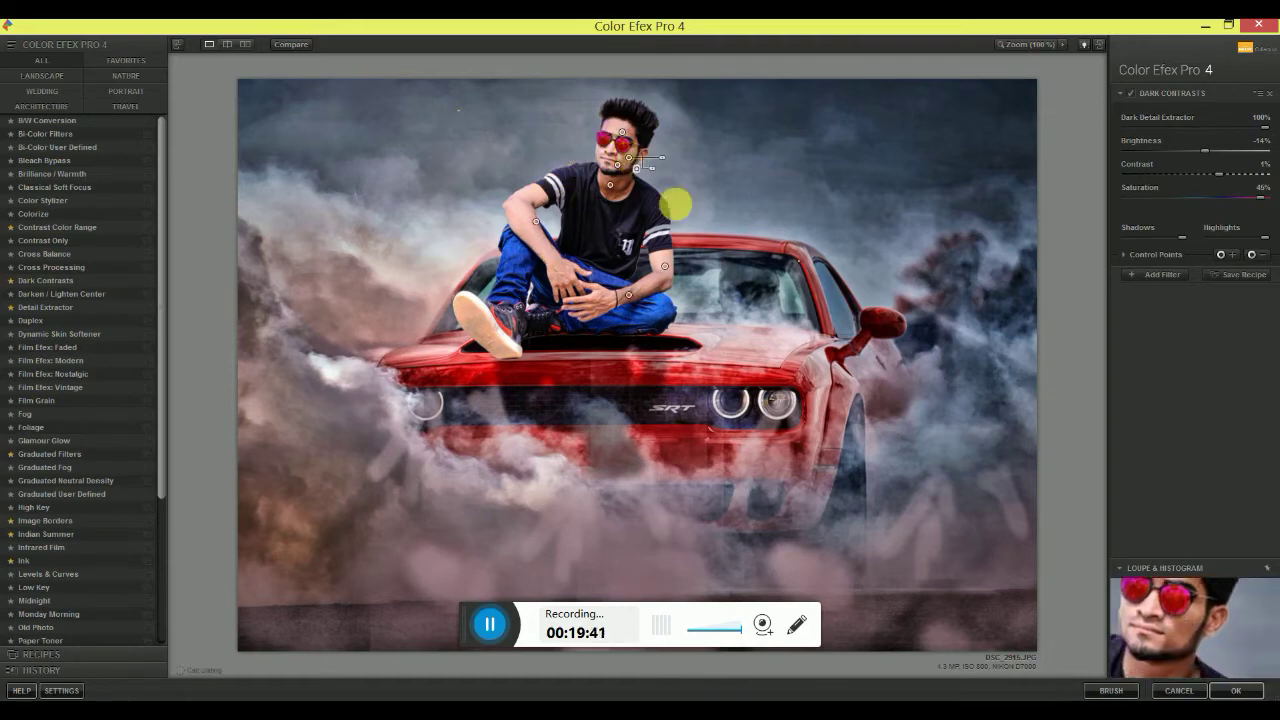
{"action": "left_click", "coordinate": [1251, 254]}
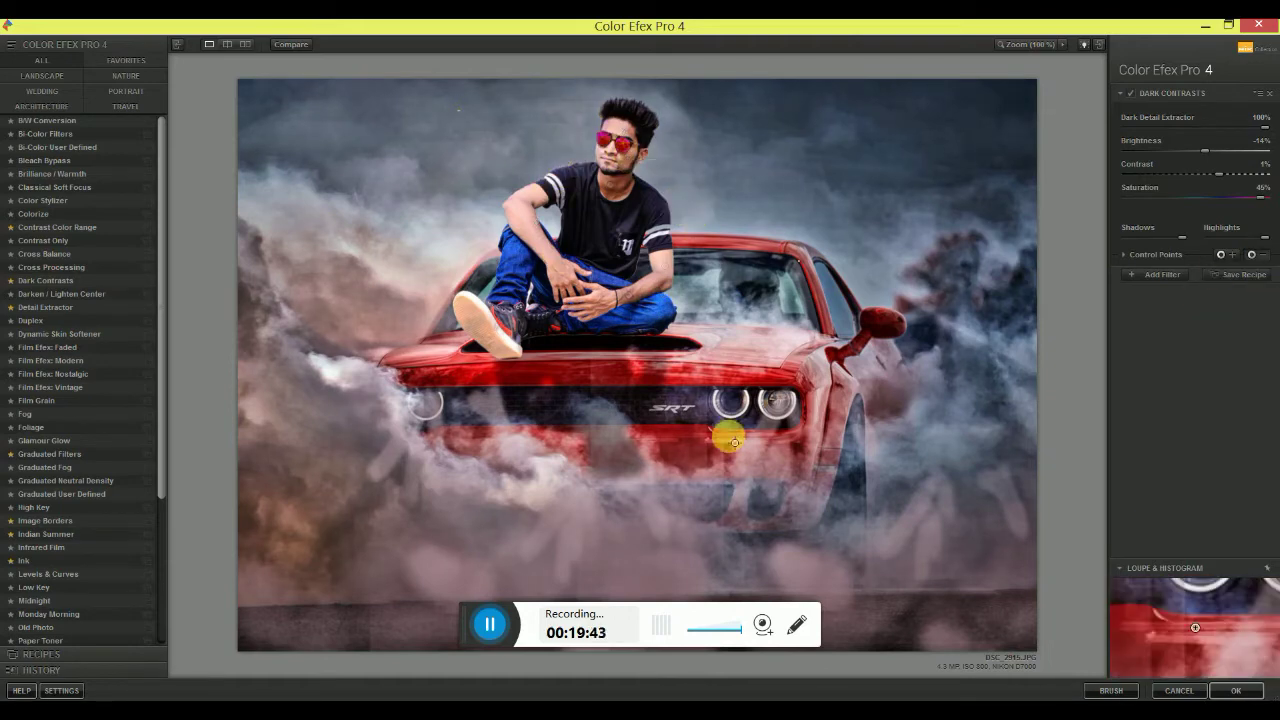
{"action": "left_click", "coordinate": [596, 378]}
{"action": "left_click_drag", "start_coordinate": [677, 437], "coordinate": [721, 462]}
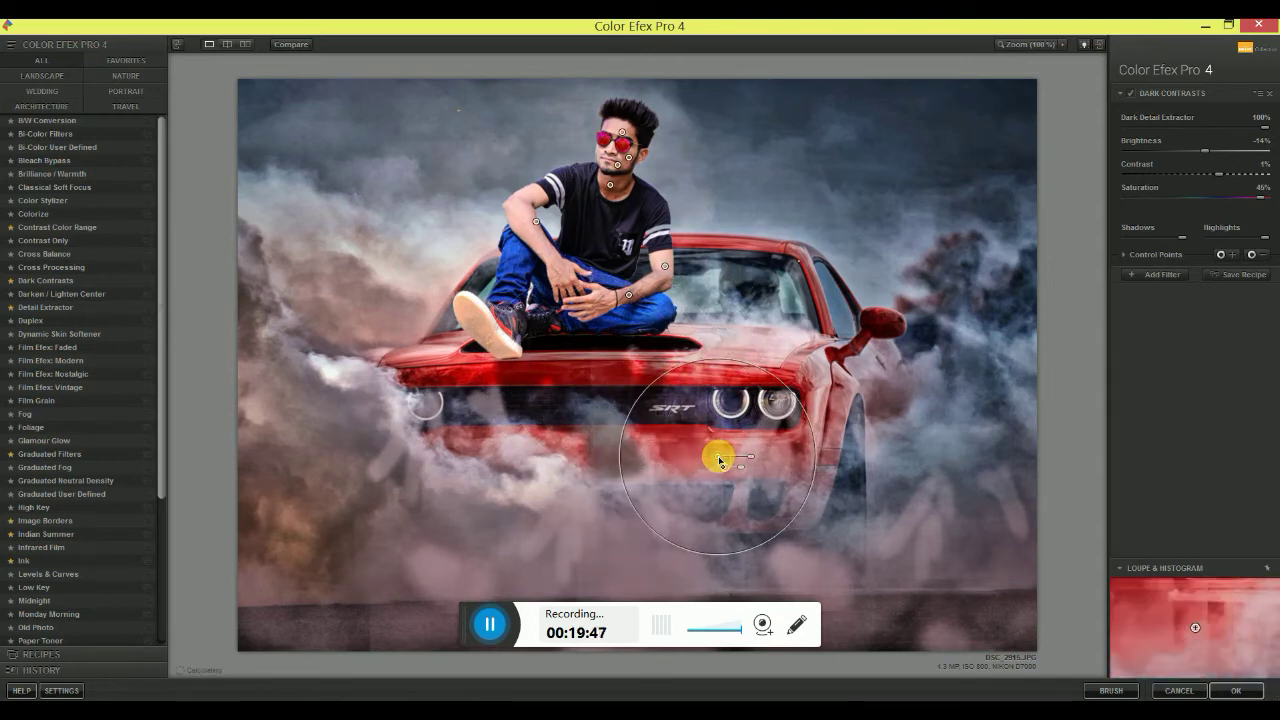
Place negative Dark Contrasts control points on the smoke beyond the car's mirror and on the smoke along the picture's left edge
{"action": "left_click", "coordinate": [1258, 254]}
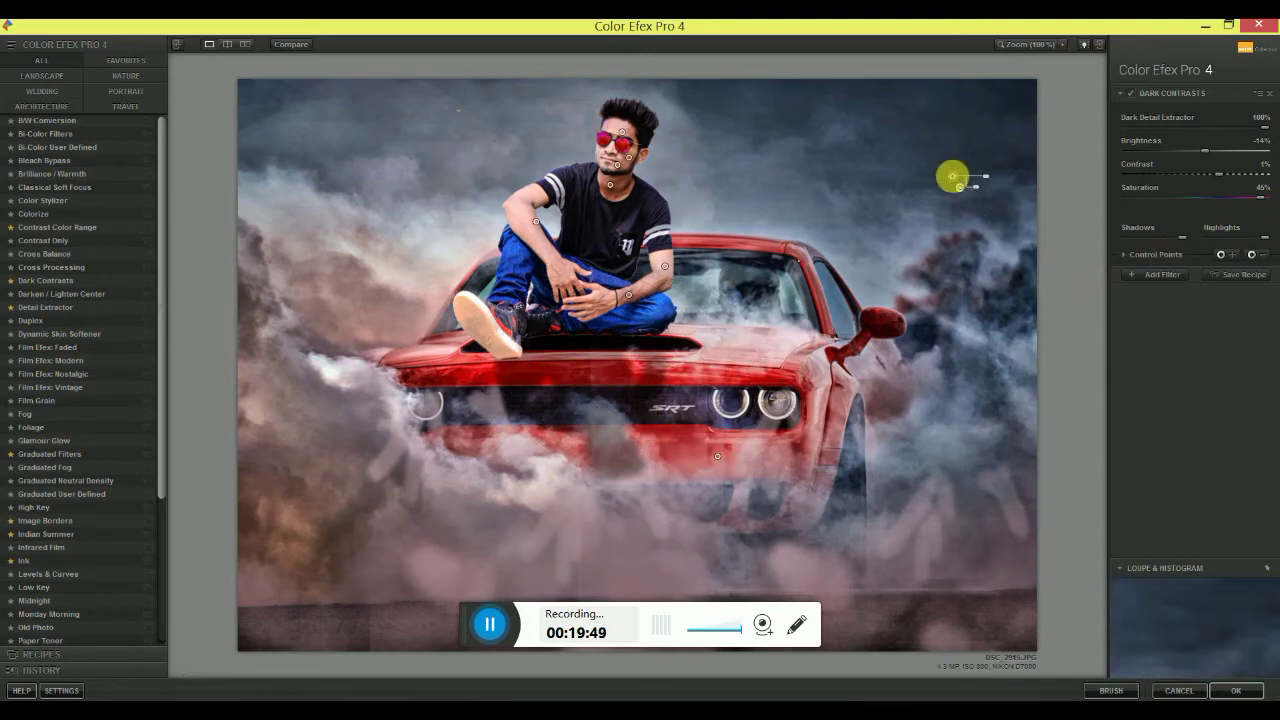
{"action": "left_click", "coordinate": [952, 177]}
{"action": "left_click_drag", "start_coordinate": [952, 177], "coordinate": [952, 280]}
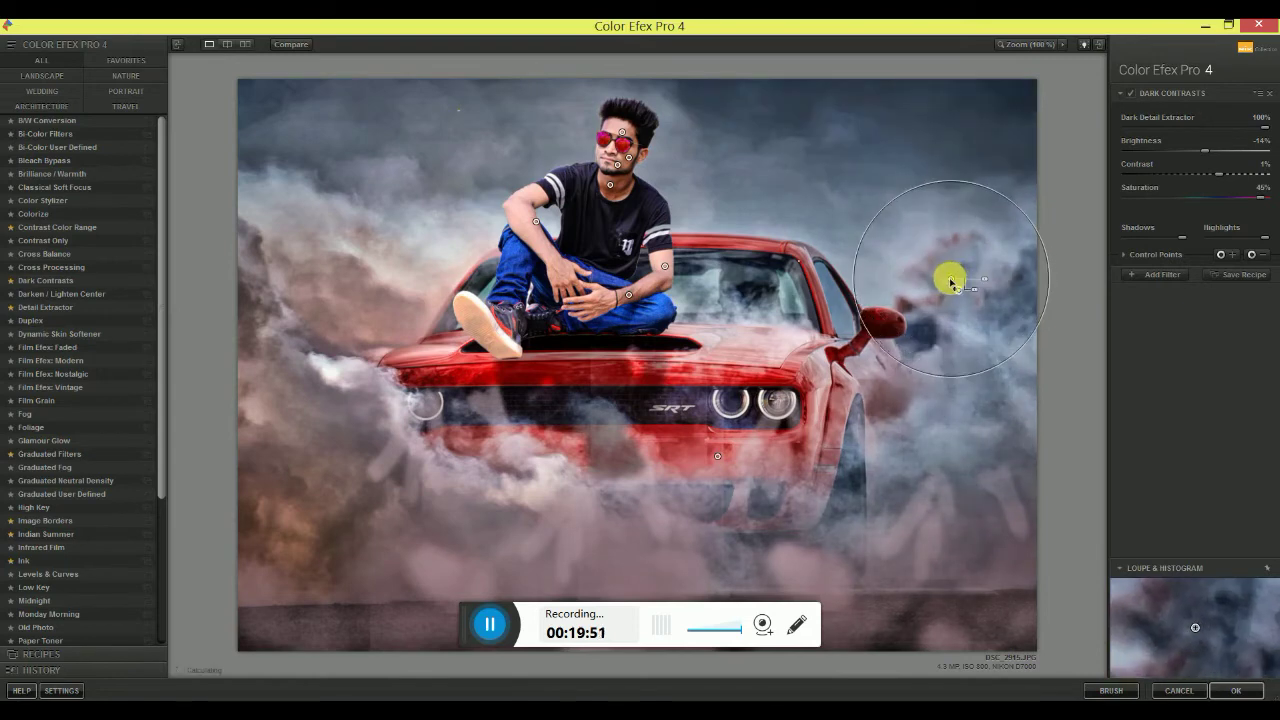
{"action": "left_click", "coordinate": [1250, 255]}
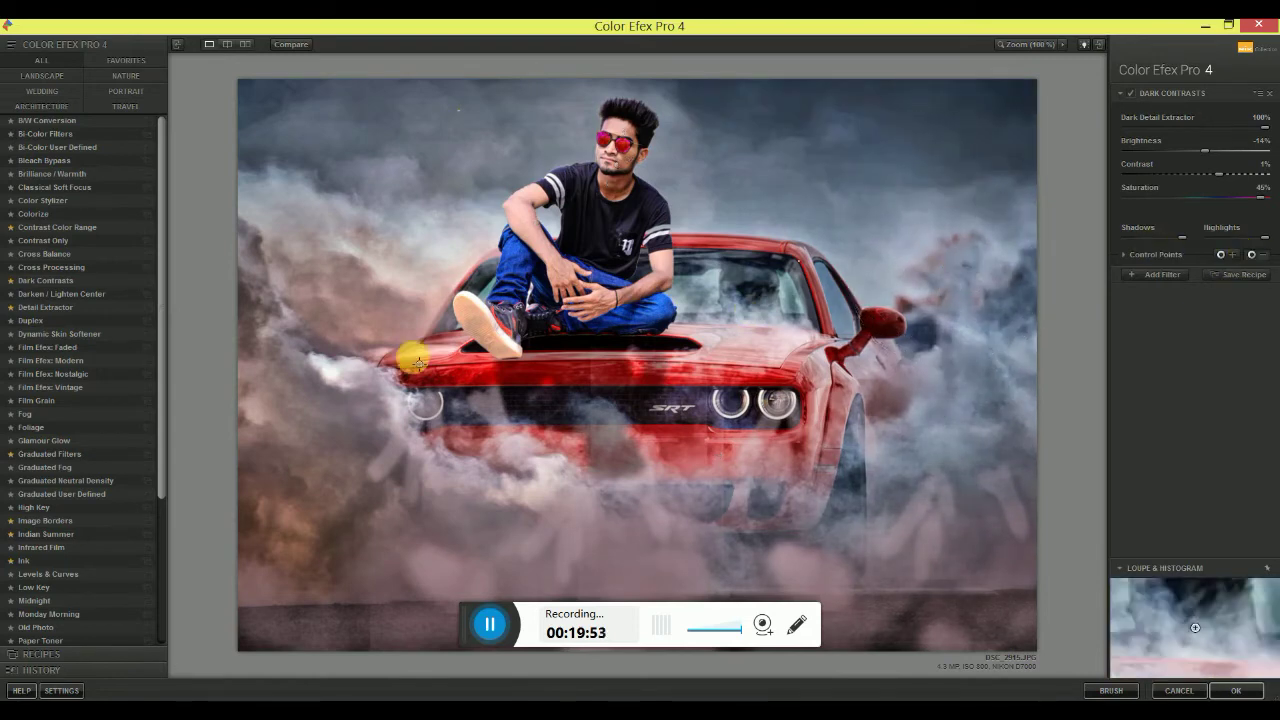
{"action": "left_click", "coordinate": [284, 487]}
{"action": "left_click_drag", "start_coordinate": [283, 482], "coordinate": [252, 330]}
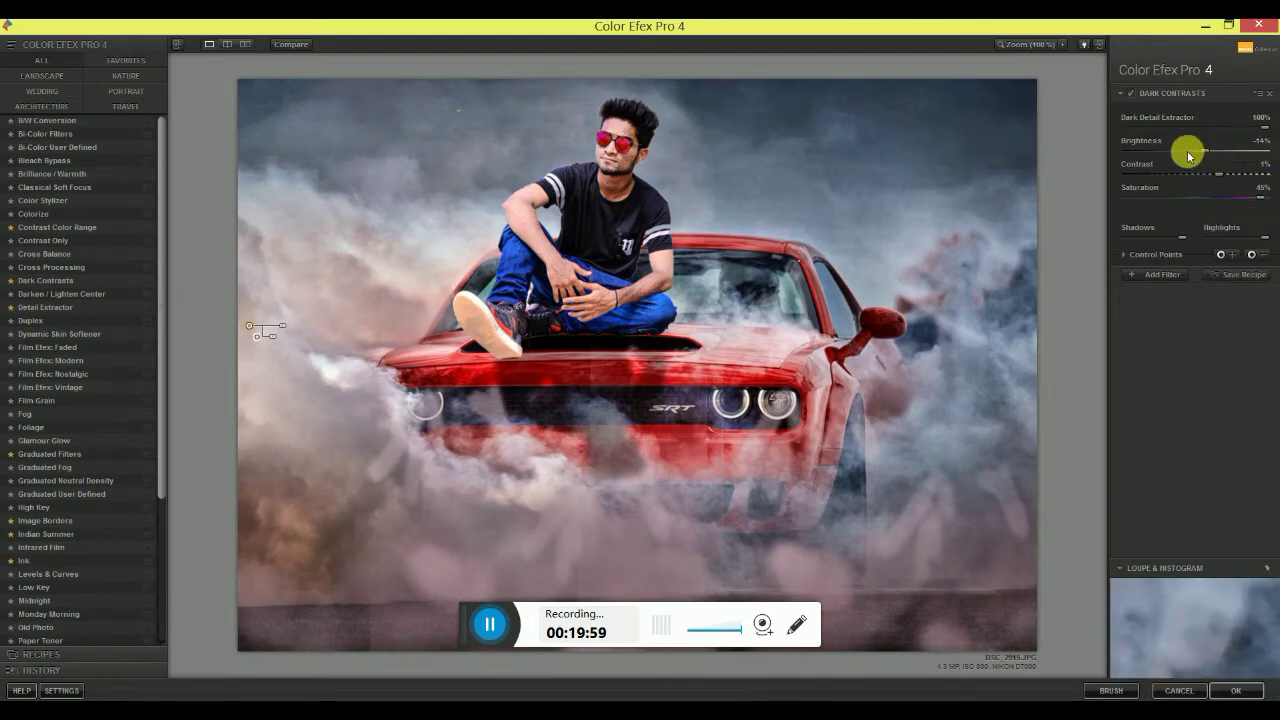
Set the Dark Contrasts brightness to -19% and add negative control points on the smoke beside the mirror and in the picture's lower-left smoke
{"action": "left_click_drag", "start_coordinate": [1159, 153], "coordinate": [1114, 149]}
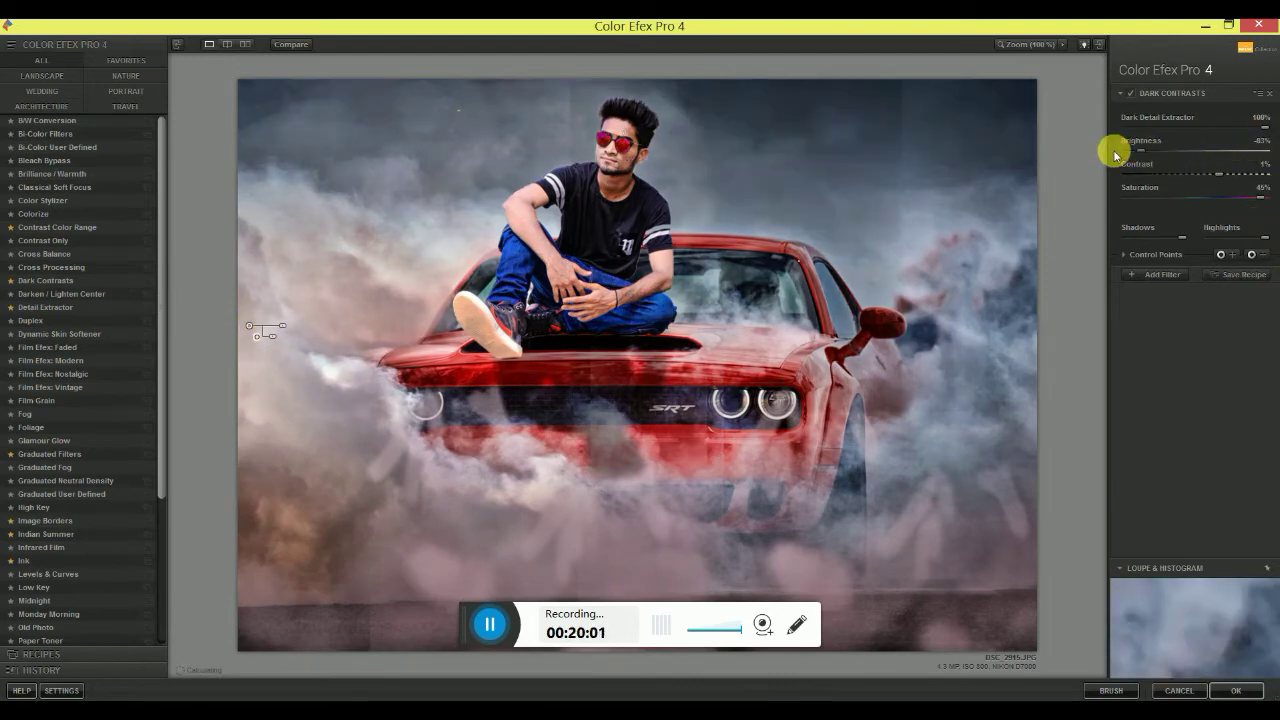
{"action": "left_click_drag", "start_coordinate": [1163, 157], "coordinate": [1203, 154]}
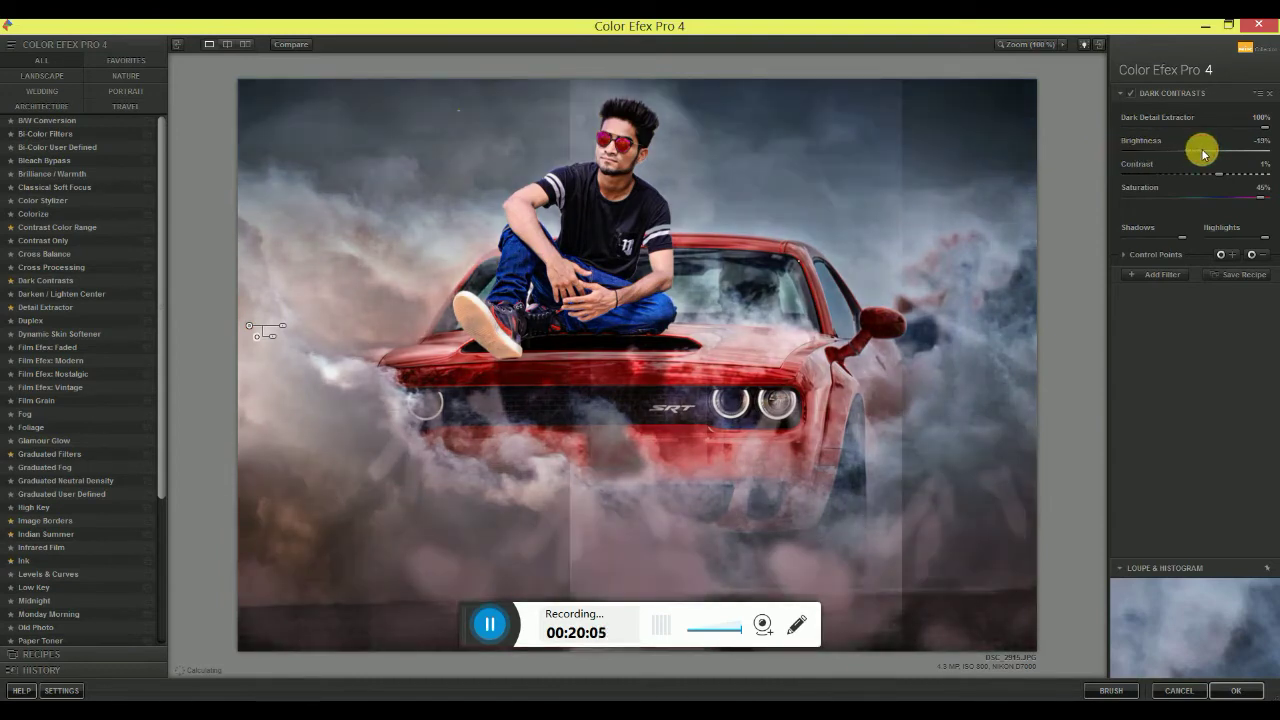
{"action": "left_click", "coordinate": [1255, 256]}
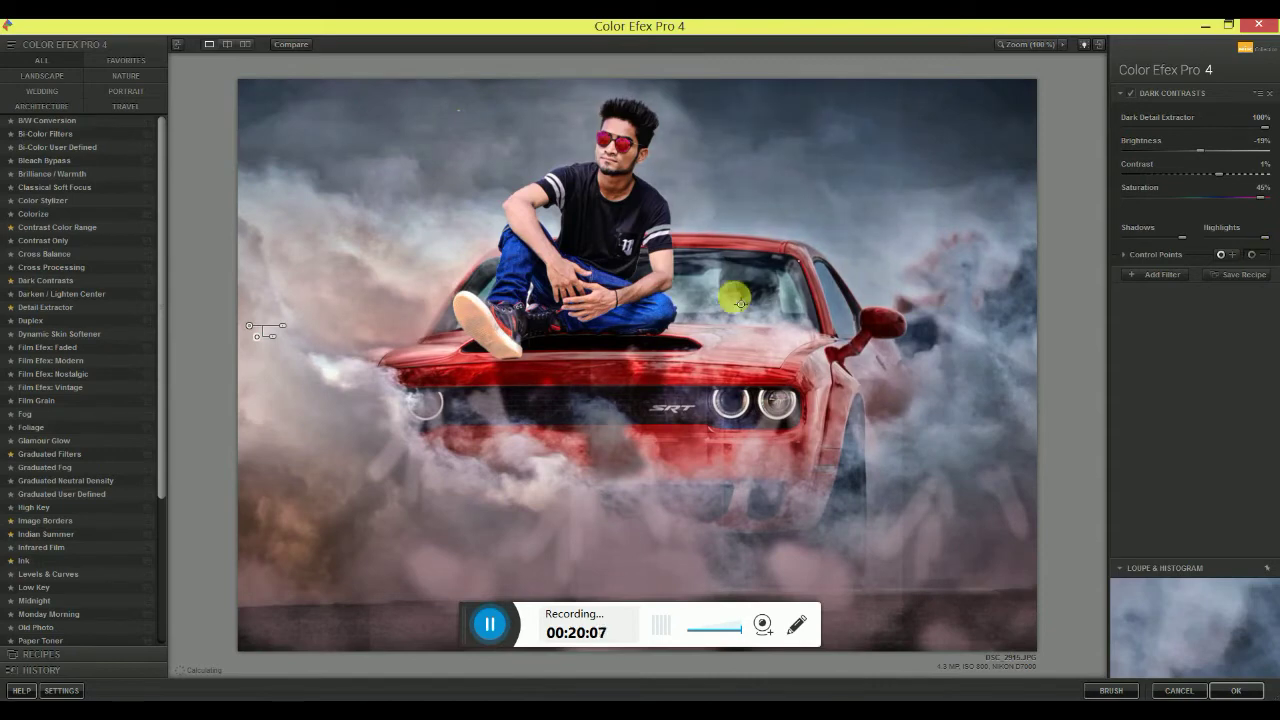
{"action": "left_click", "coordinate": [934, 333]}
{"action": "left_click", "coordinate": [1250, 254]}
{"action": "left_click", "coordinate": [309, 532]}
Add an Ink filter with color set 1 and a strength of 4%
{"action": "left_click", "coordinate": [1145, 274]}
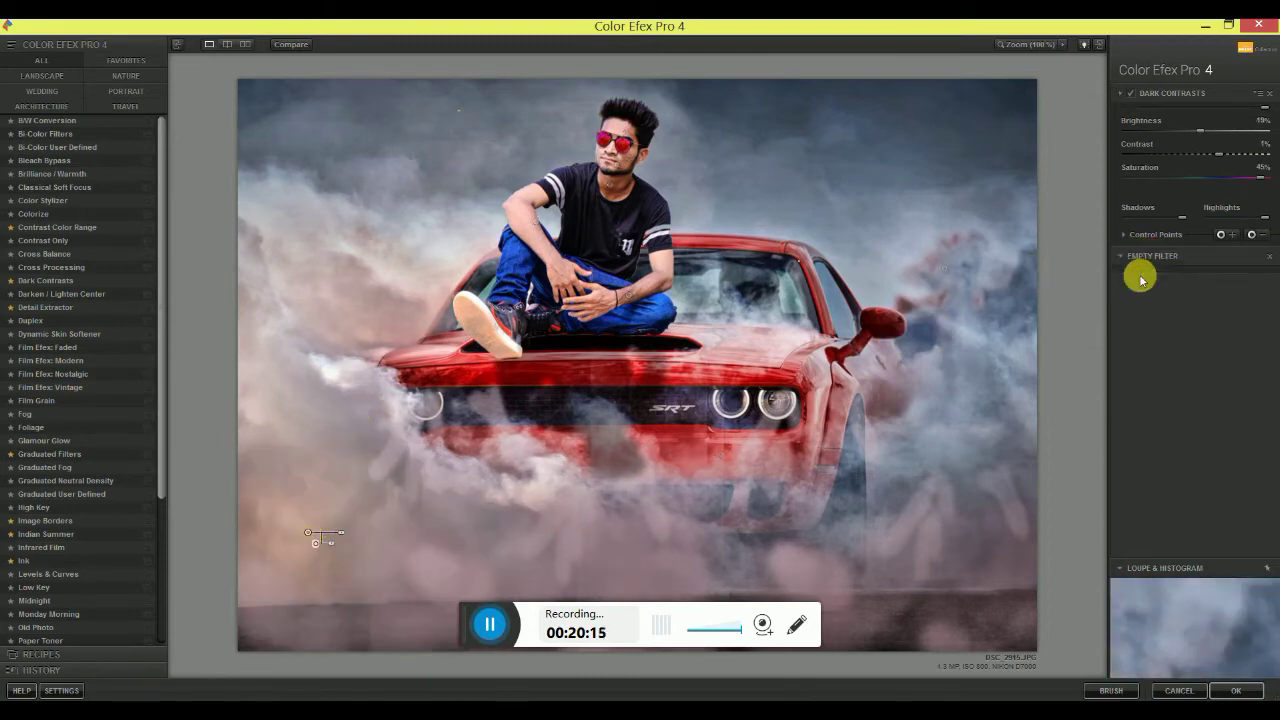
{"action": "left_click", "coordinate": [21, 562]}
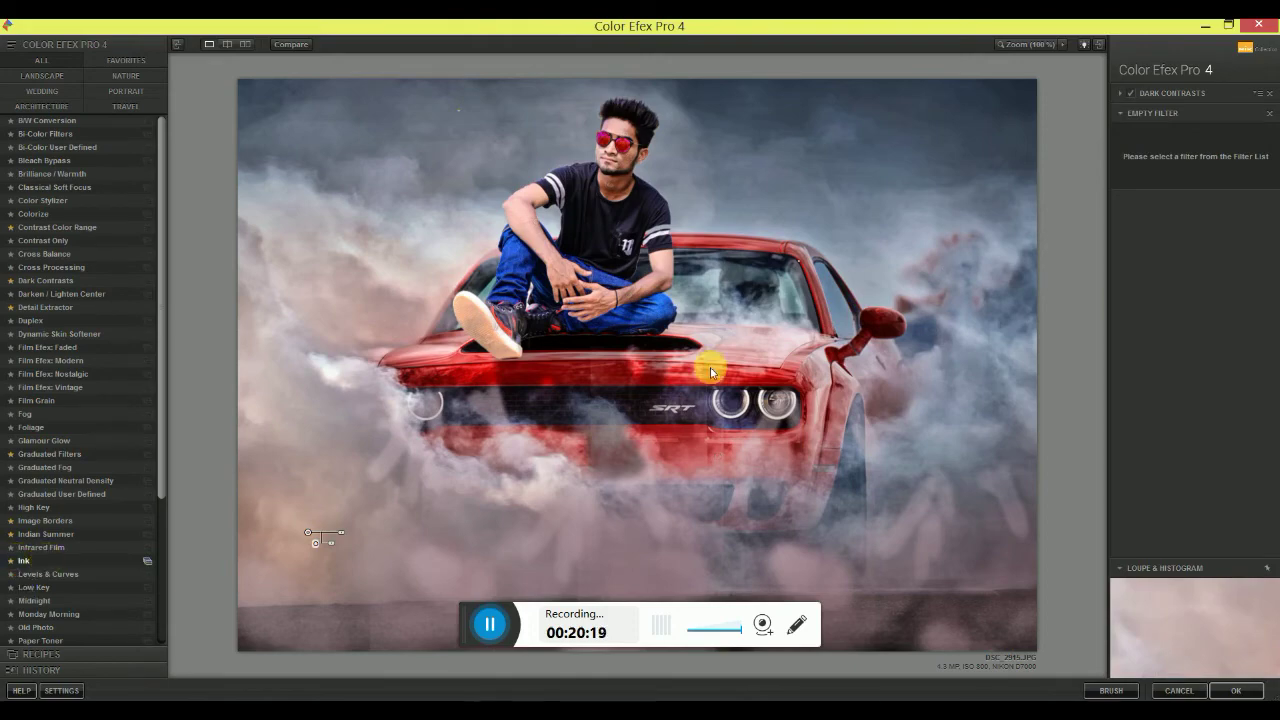
{"action": "left_click", "coordinate": [1129, 176]}
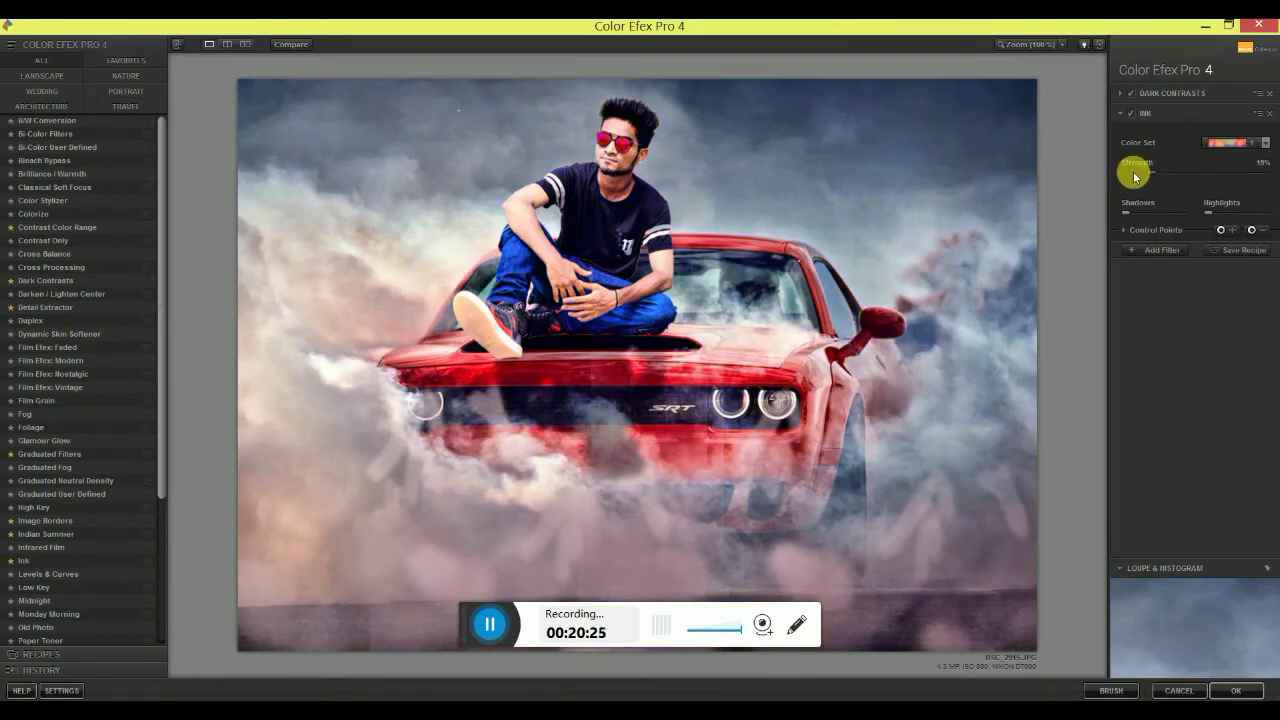
{"action": "left_click", "coordinate": [1232, 142]}
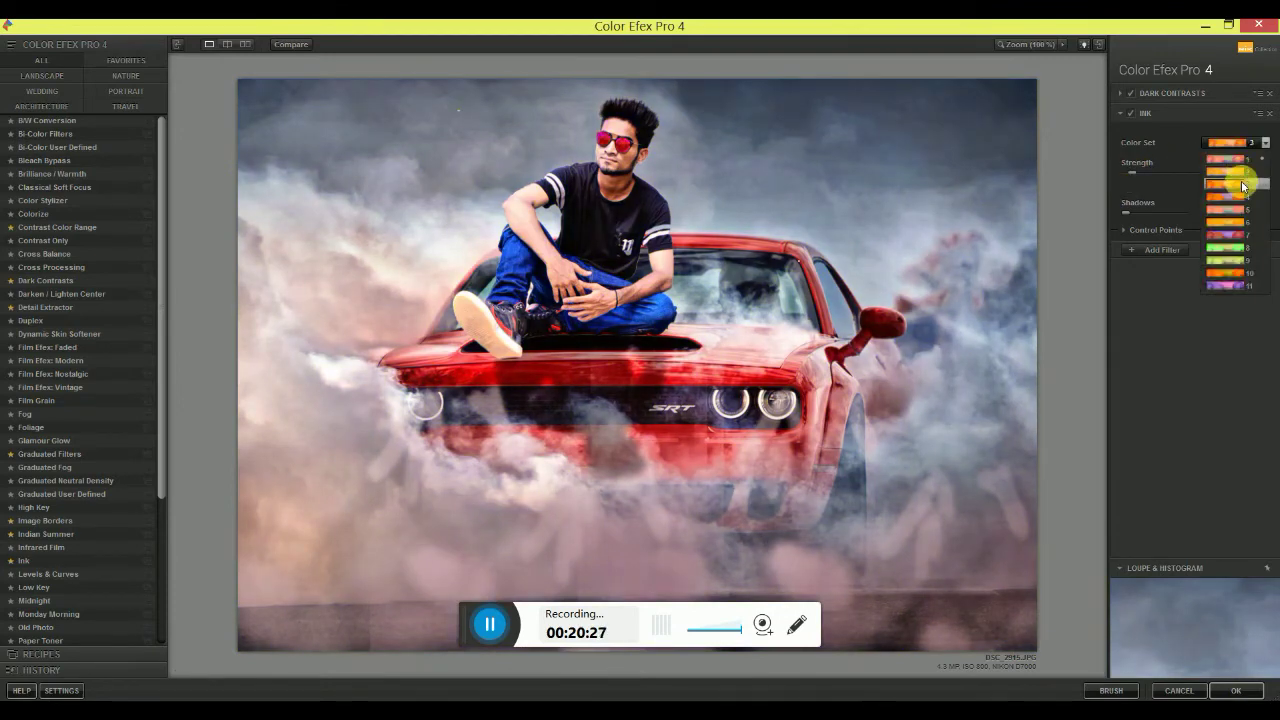
{"action": "left_click", "coordinate": [1240, 160]}
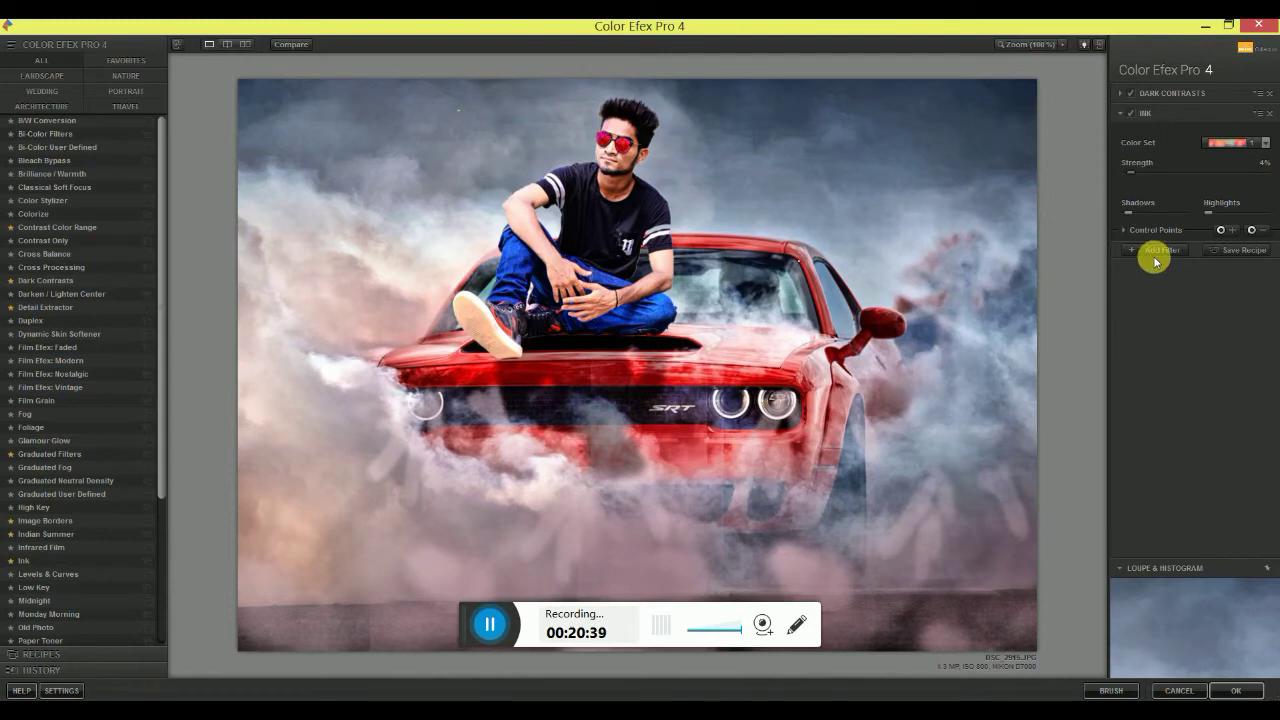
Place Ink control points on the man's face, bent arm and other forearm
{"action": "left_click", "coordinate": [1155, 252]}
{"action": "left_click", "coordinate": [1157, 110]}
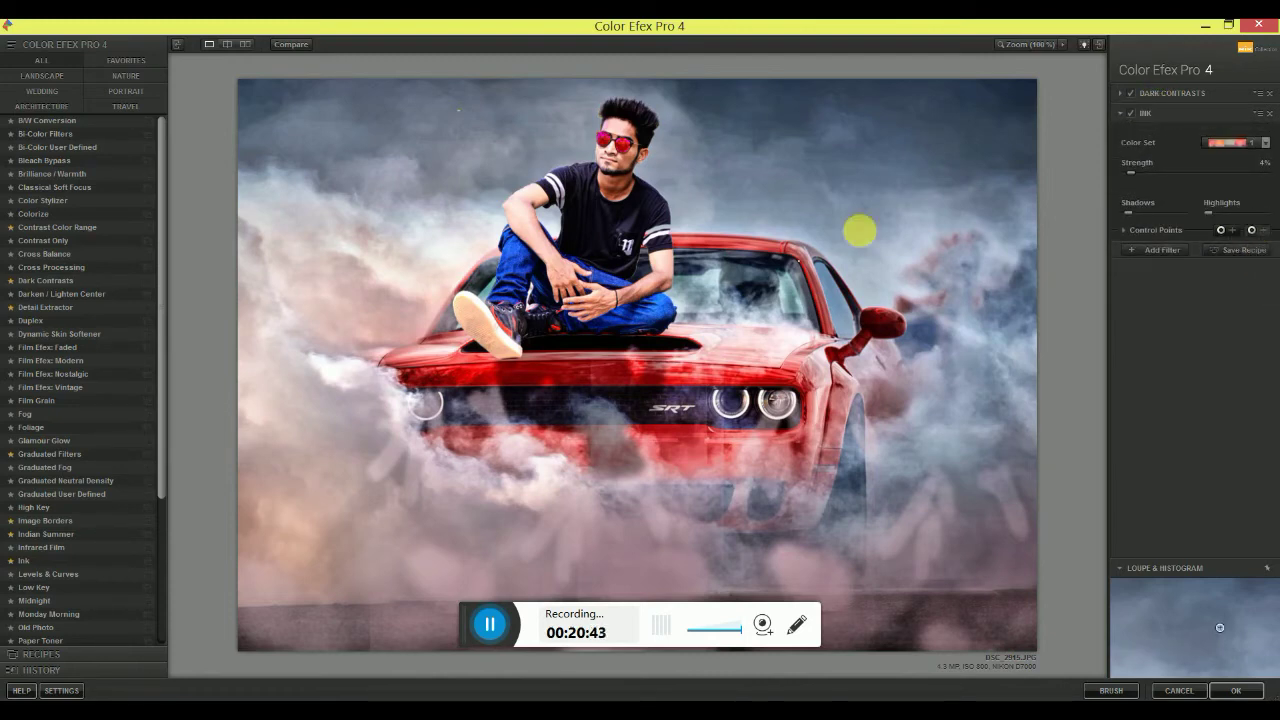
{"action": "left_click", "coordinate": [634, 138]}
{"action": "left_click", "coordinate": [1249, 229]}
{"action": "left_click", "coordinate": [531, 233]}
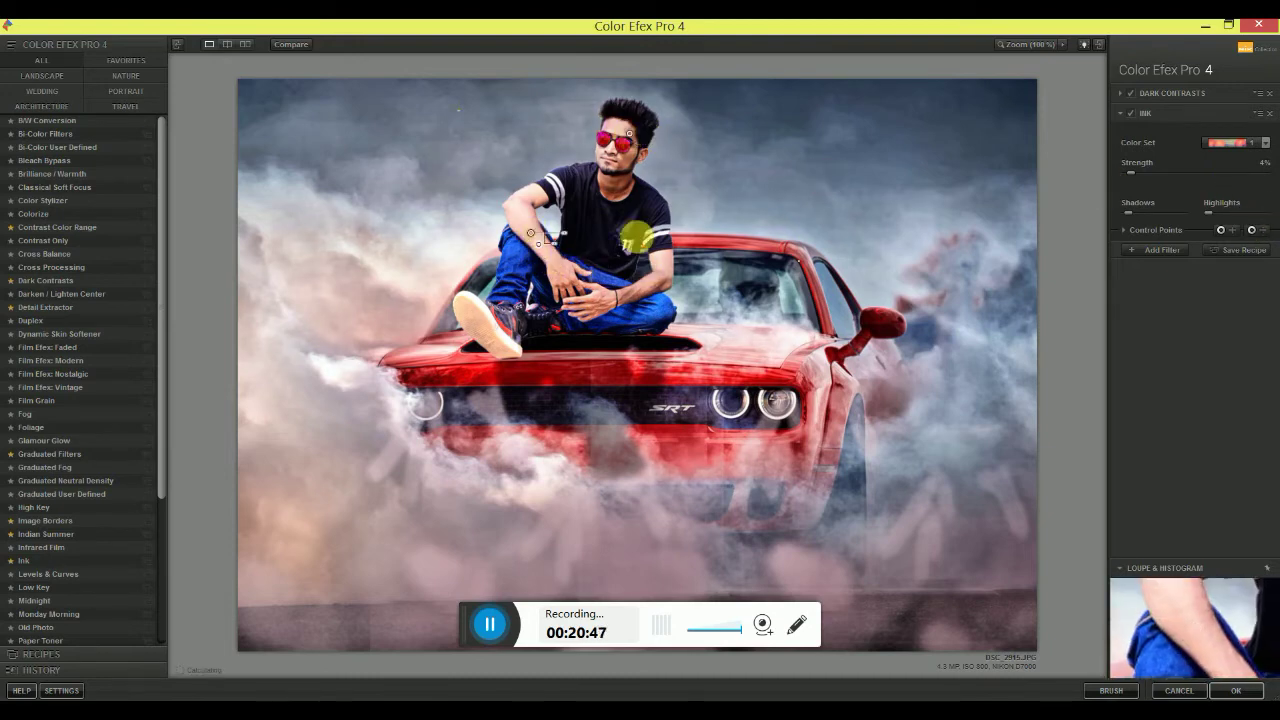
{"action": "left_click", "coordinate": [1220, 229]}
{"action": "left_click", "coordinate": [646, 303]}
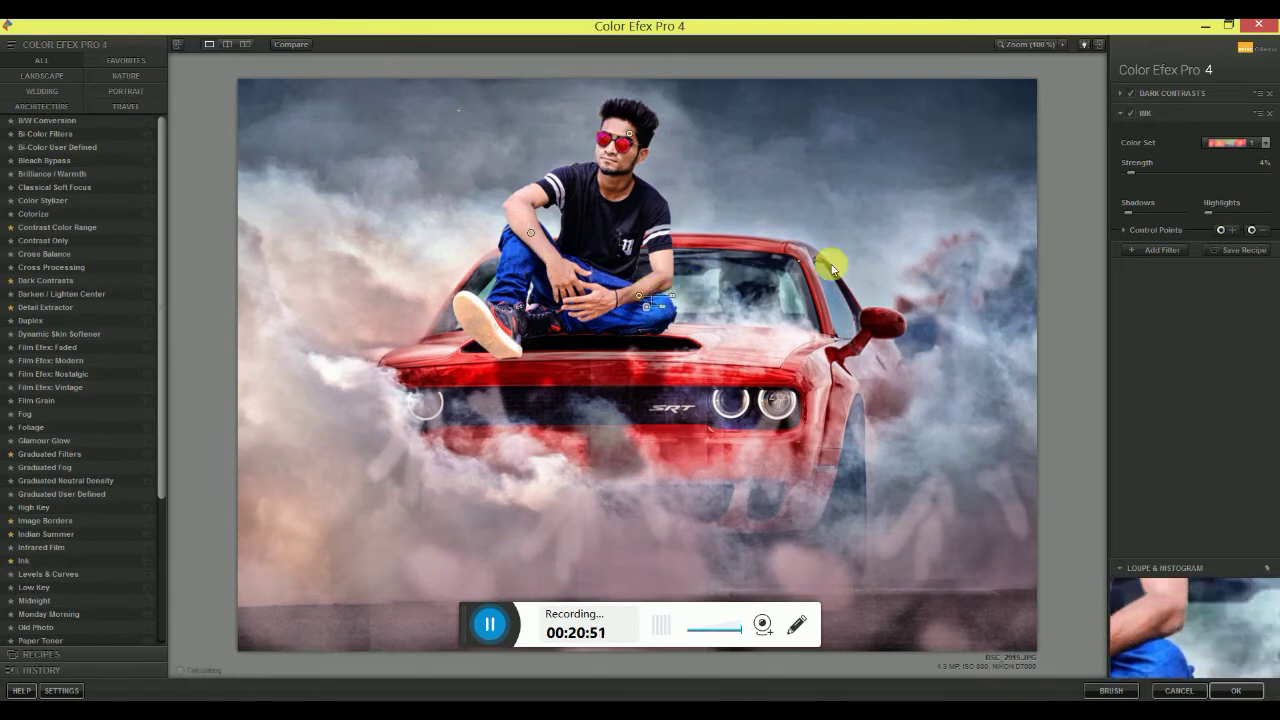
Add an Indian Summer filter using method 1 with Enhance Foliage at 64%
{"action": "left_click", "coordinate": [1136, 250]}
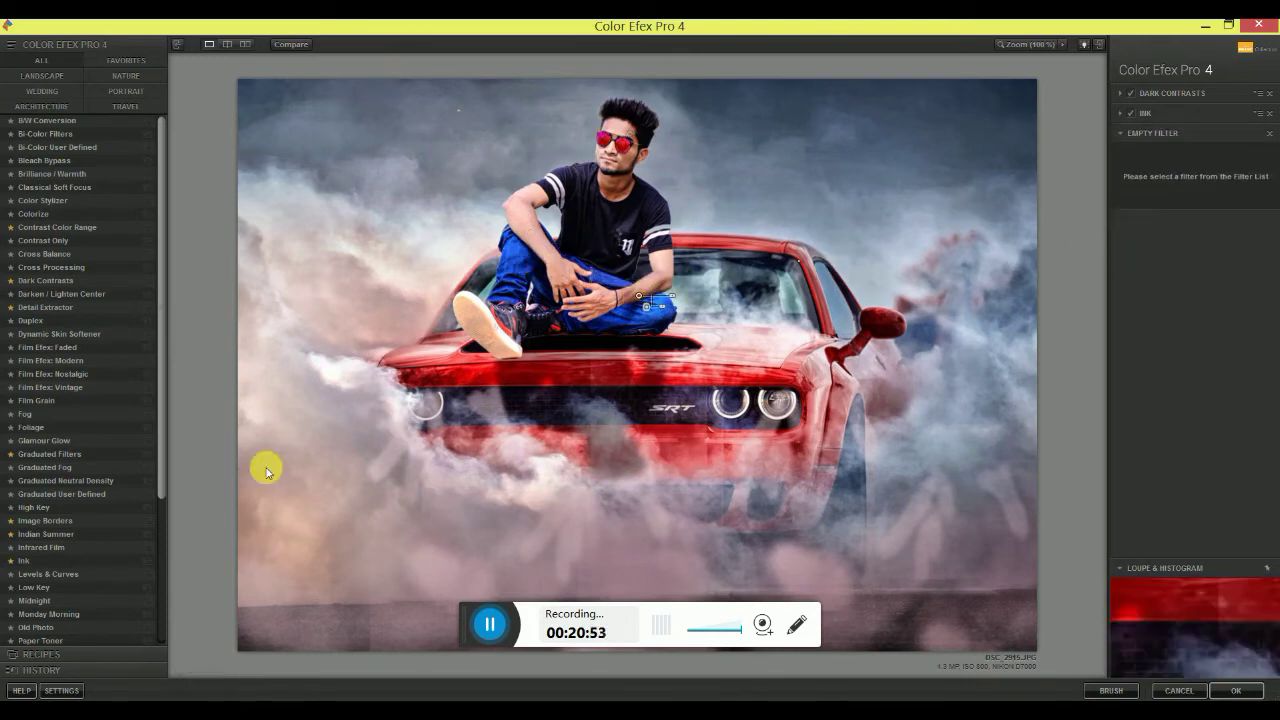
{"action": "scroll", "coordinate": [55, 245], "scroll_direction": "down", "scroll_amount": 5}
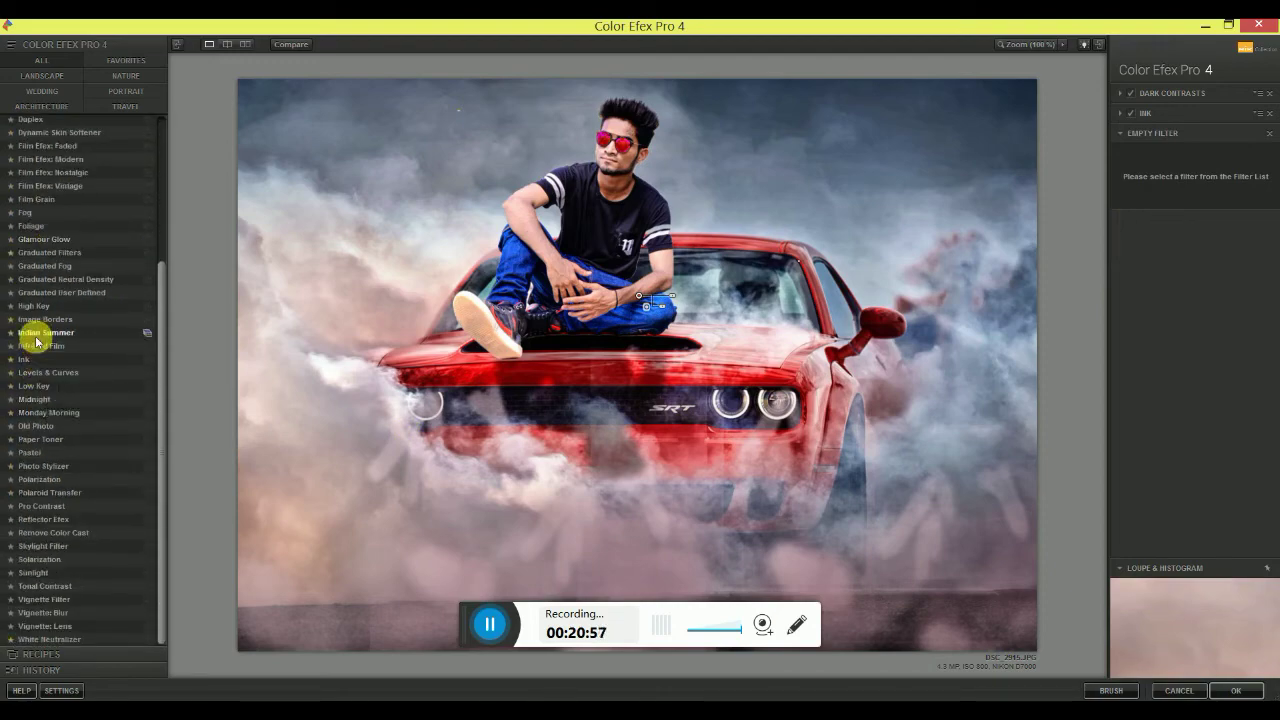
{"action": "left_click", "coordinate": [35, 332]}
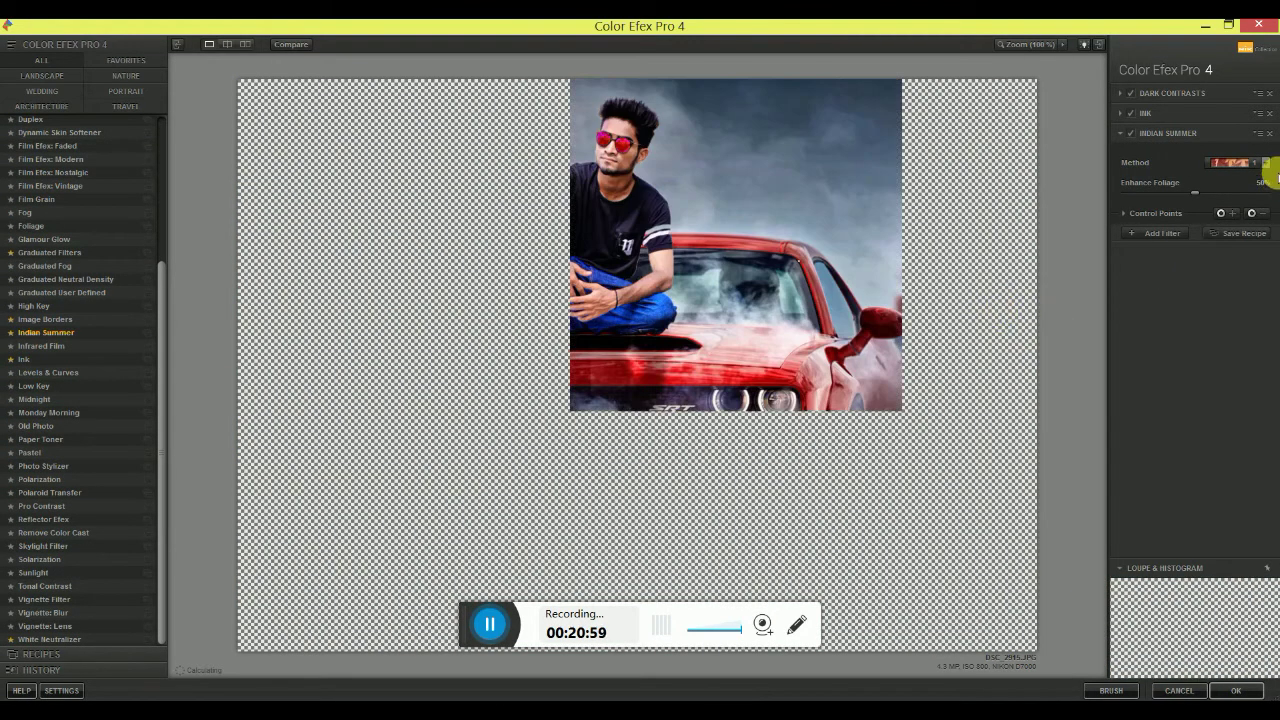
{"action": "left_click", "coordinate": [1263, 162]}
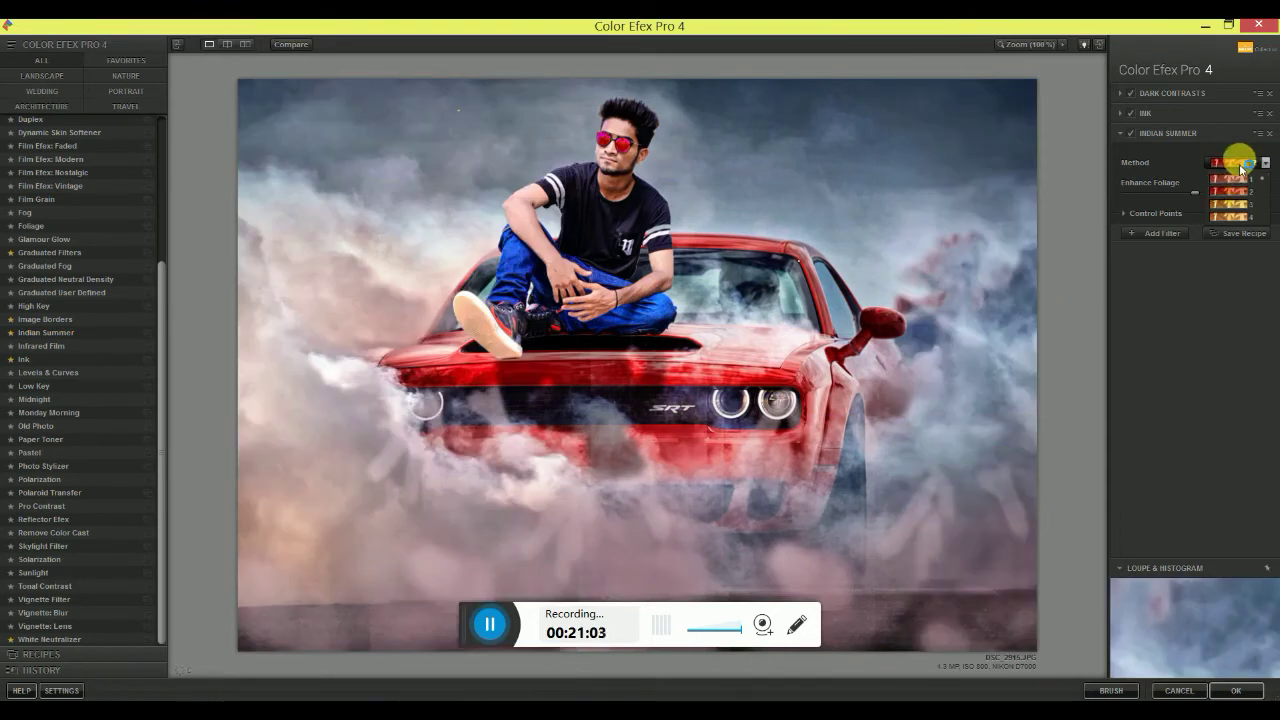
{"action": "left_click", "coordinate": [1236, 178]}
{"action": "left_click_drag", "start_coordinate": [1221, 199], "coordinate": [1261, 198]}
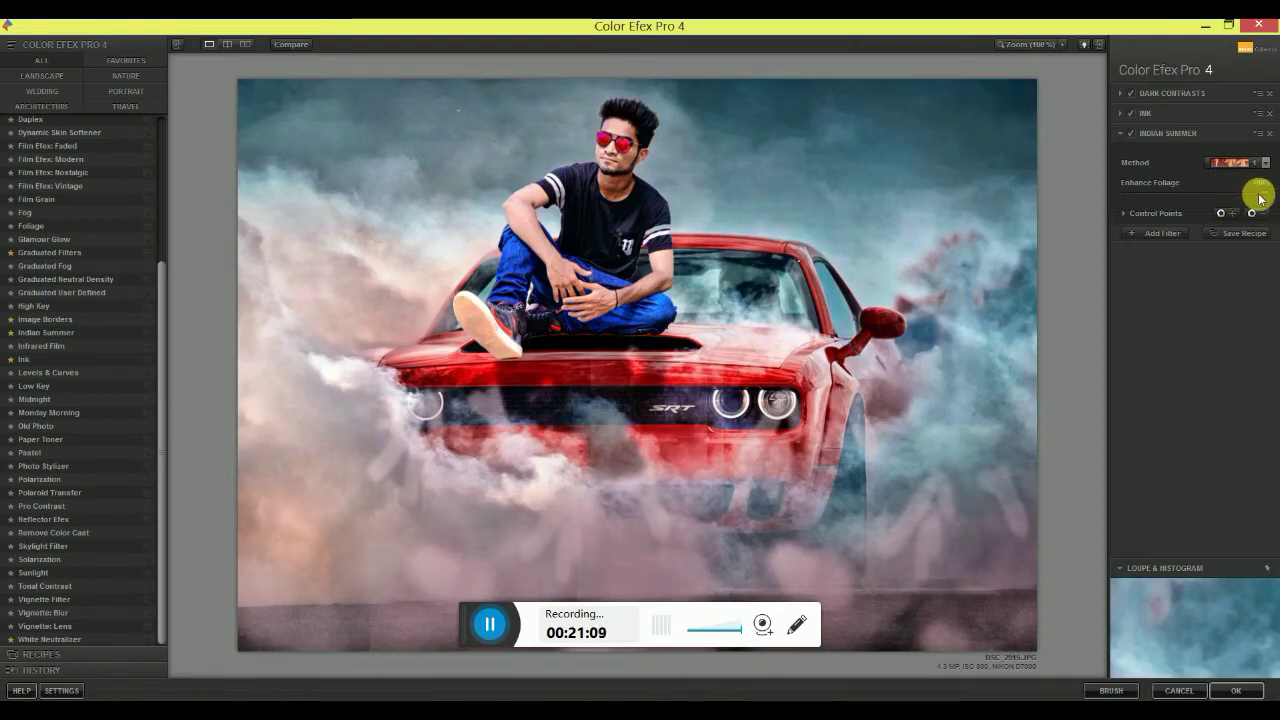
{"action": "left_click_drag", "start_coordinate": [1215, 197], "coordinate": [1212, 193]}
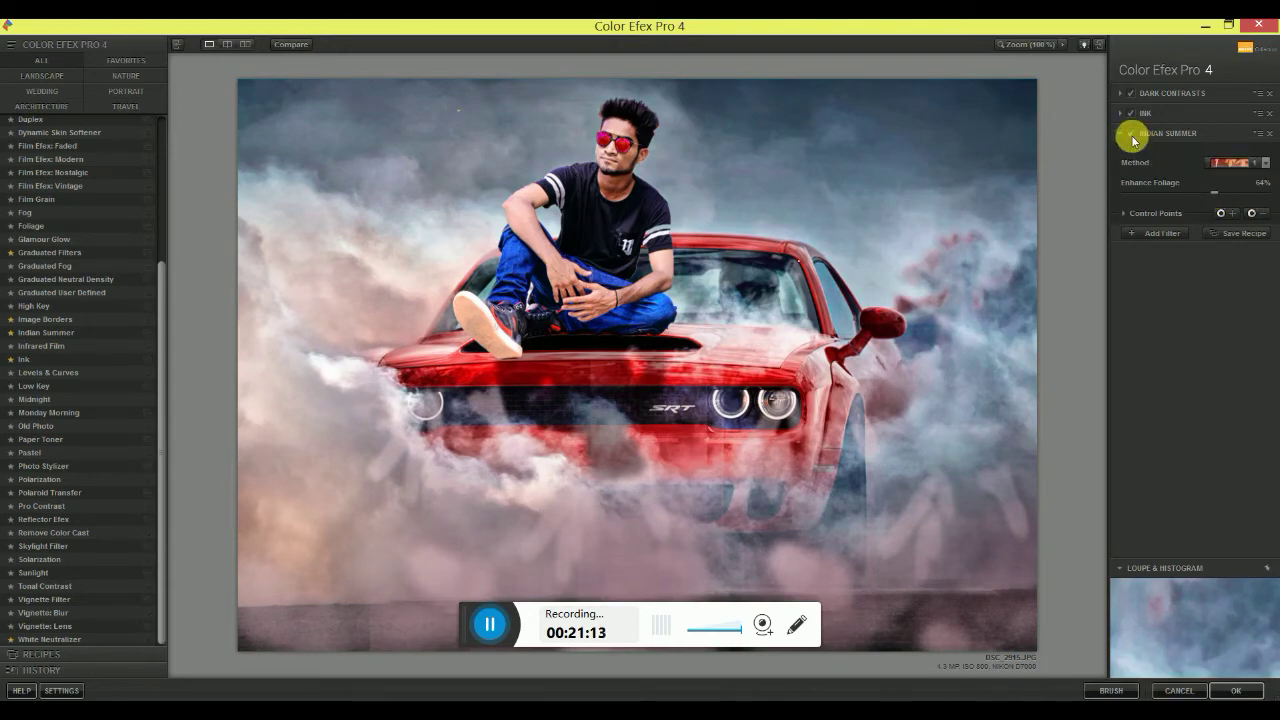
Apply the Color Efex filters to the Photoshop document and dismiss the antivirus scan window
{"action": "left_click", "coordinate": [1236, 690]}
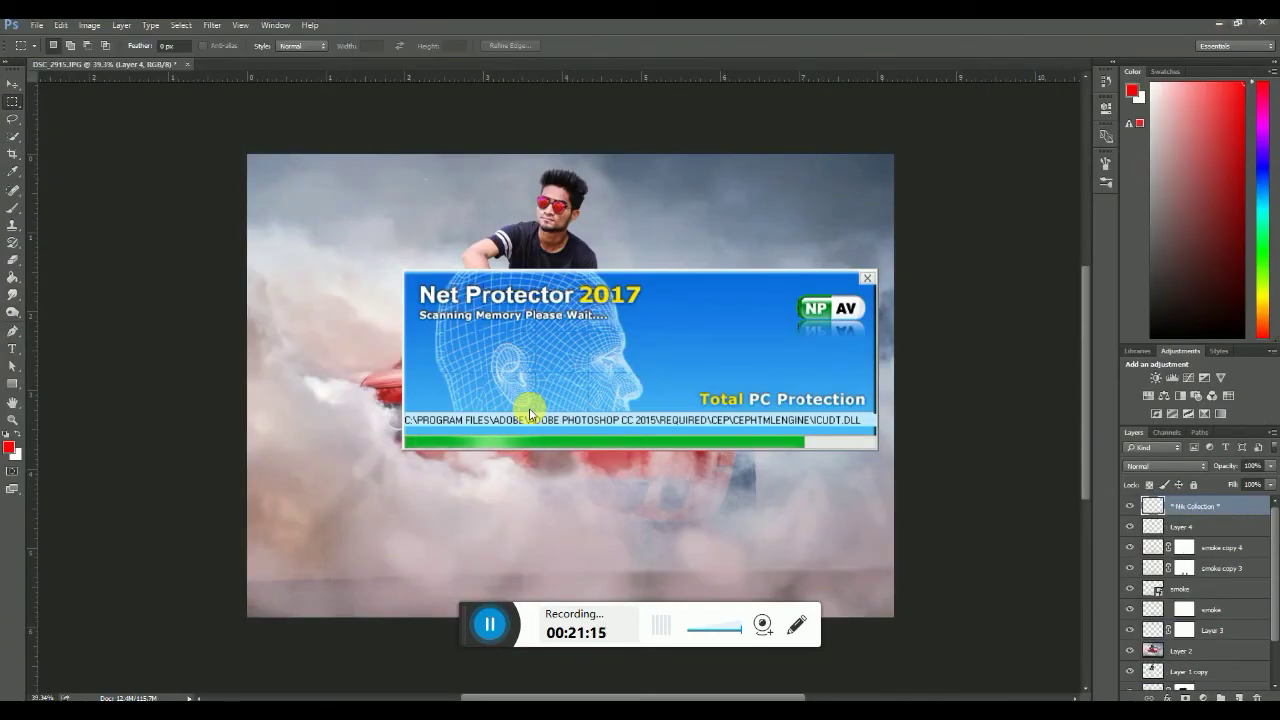
{"action": "left_click", "coordinate": [867, 281]}
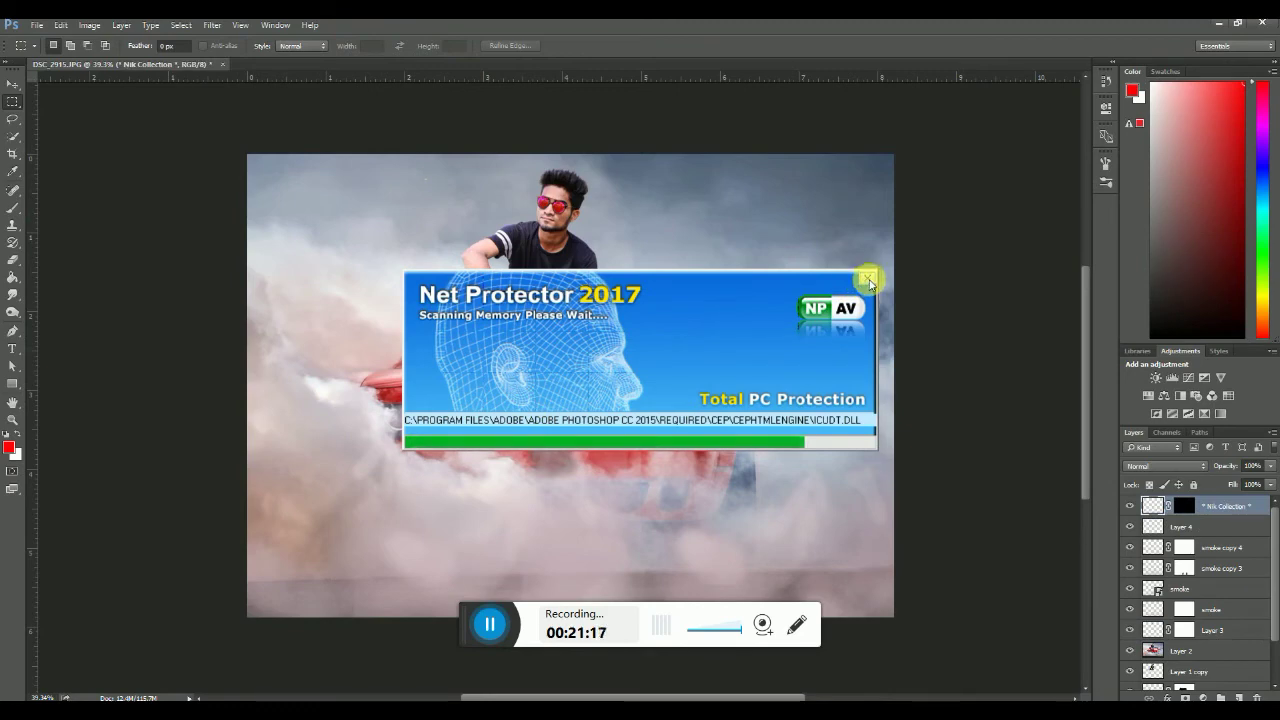
{"action": "left_click", "coordinate": [869, 279]}
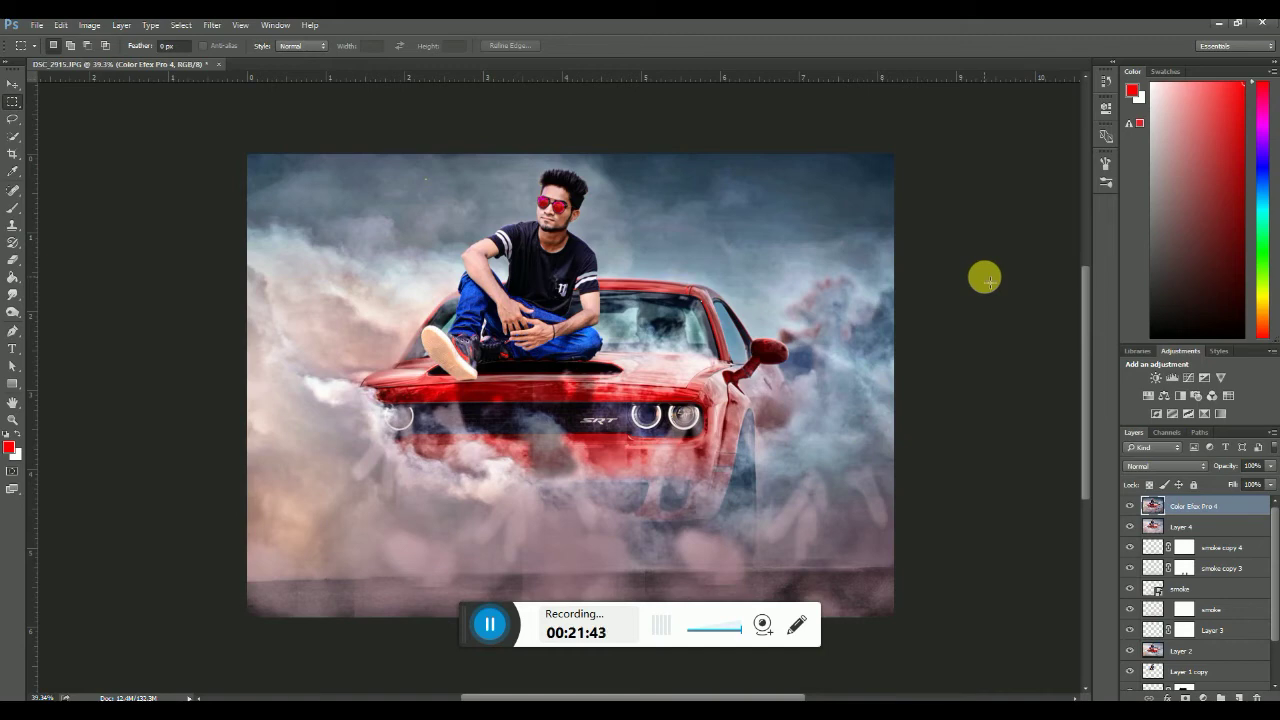
Start placing an embedded file and search New Volume (F:) and its aleem folder for the title artwork
{"action": "scroll", "coordinate": [832, 374], "scroll_direction": "down", "scroll_amount": 1}
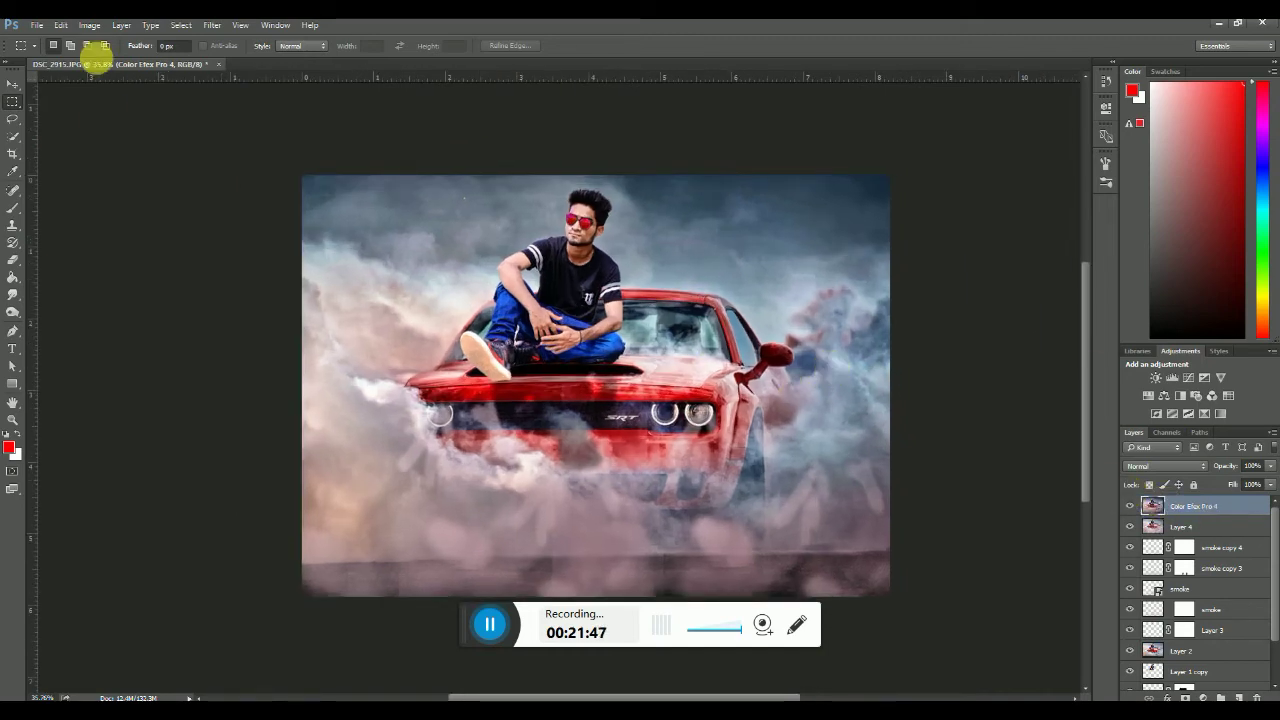
{"action": "left_click", "coordinate": [36, 25]}
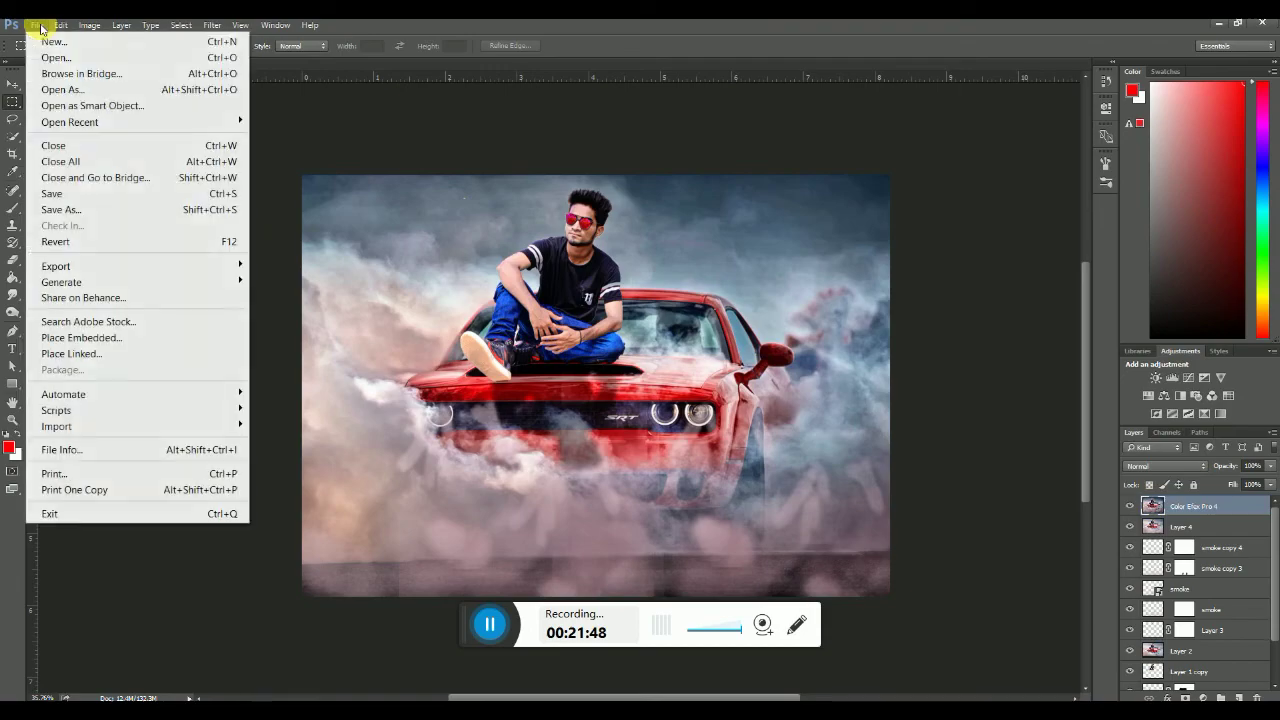
{"action": "left_click", "coordinate": [110, 337]}
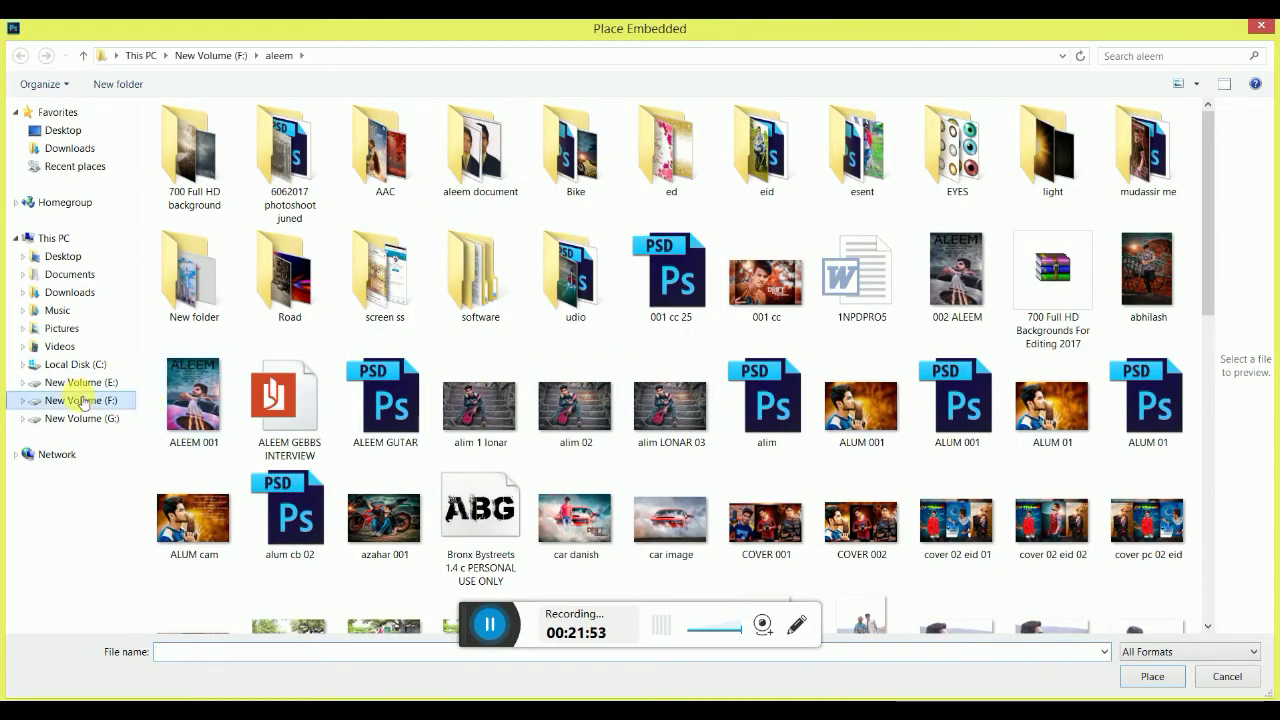
{"action": "left_click", "coordinate": [83, 400]}
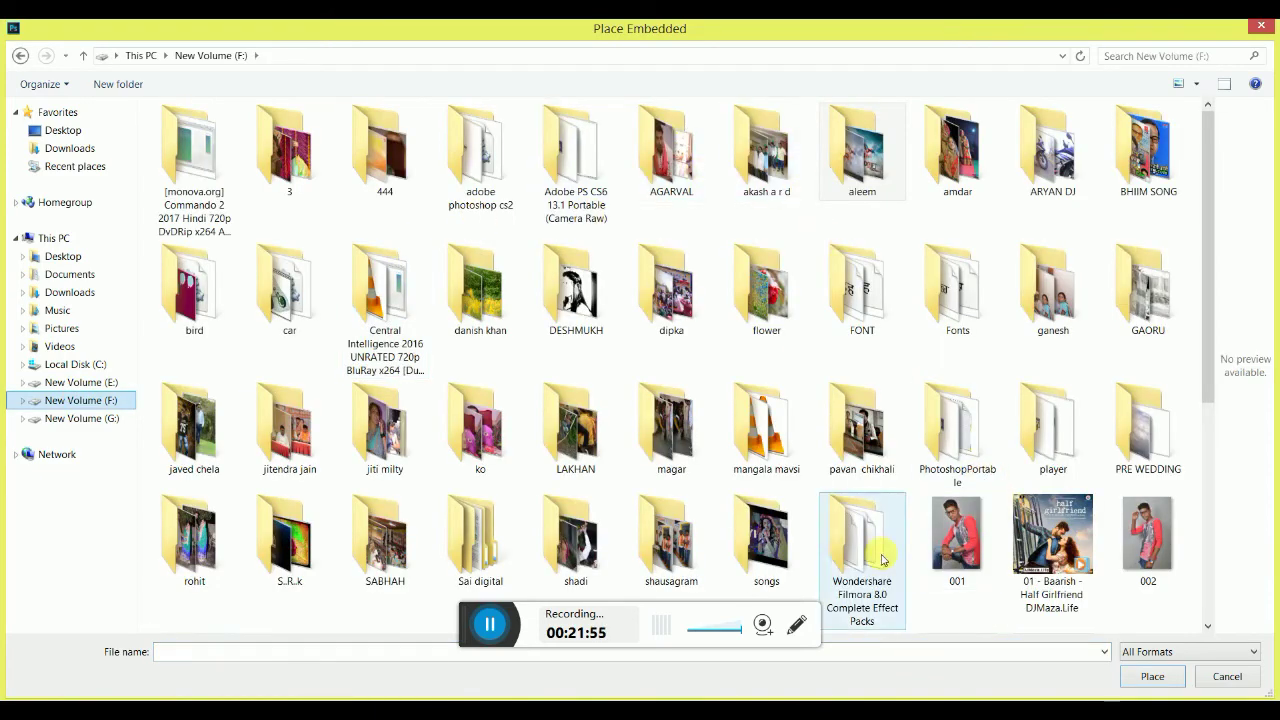
{"action": "left_click_drag", "start_coordinate": [1208, 363], "coordinate": [1208, 603]}
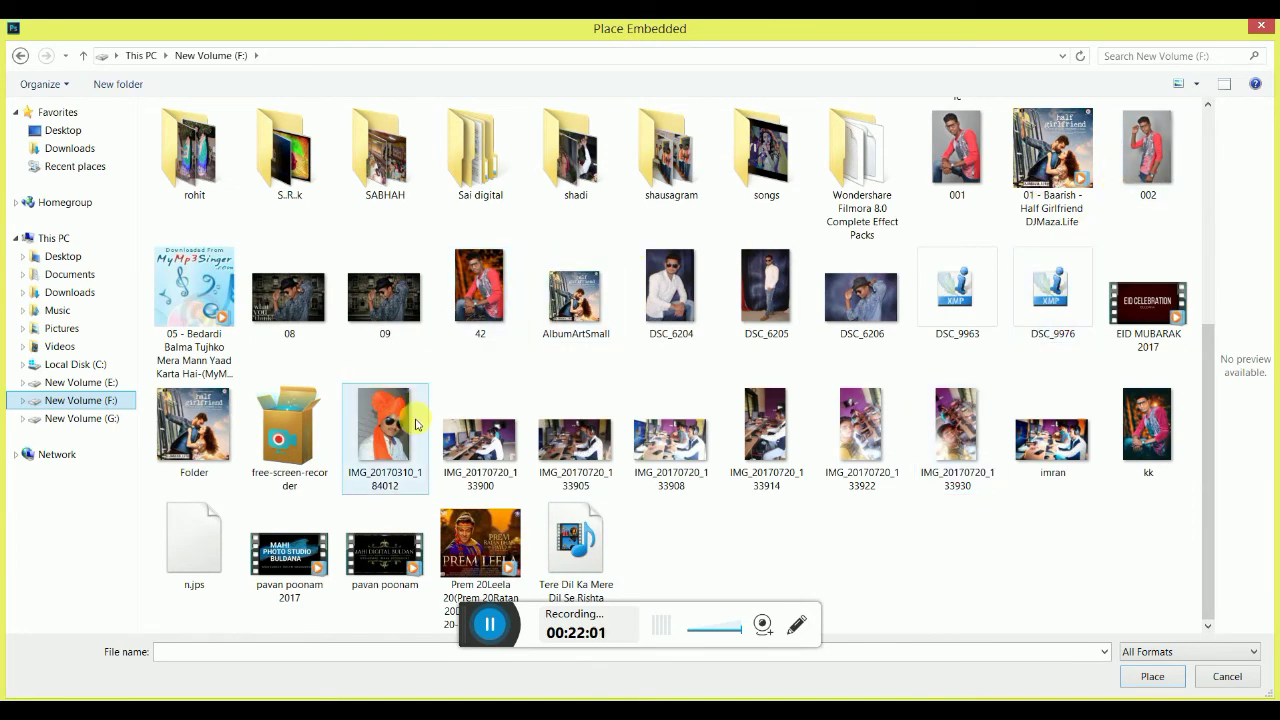
{"action": "scroll", "coordinate": [670, 337], "scroll_direction": "up", "scroll_amount": 5}
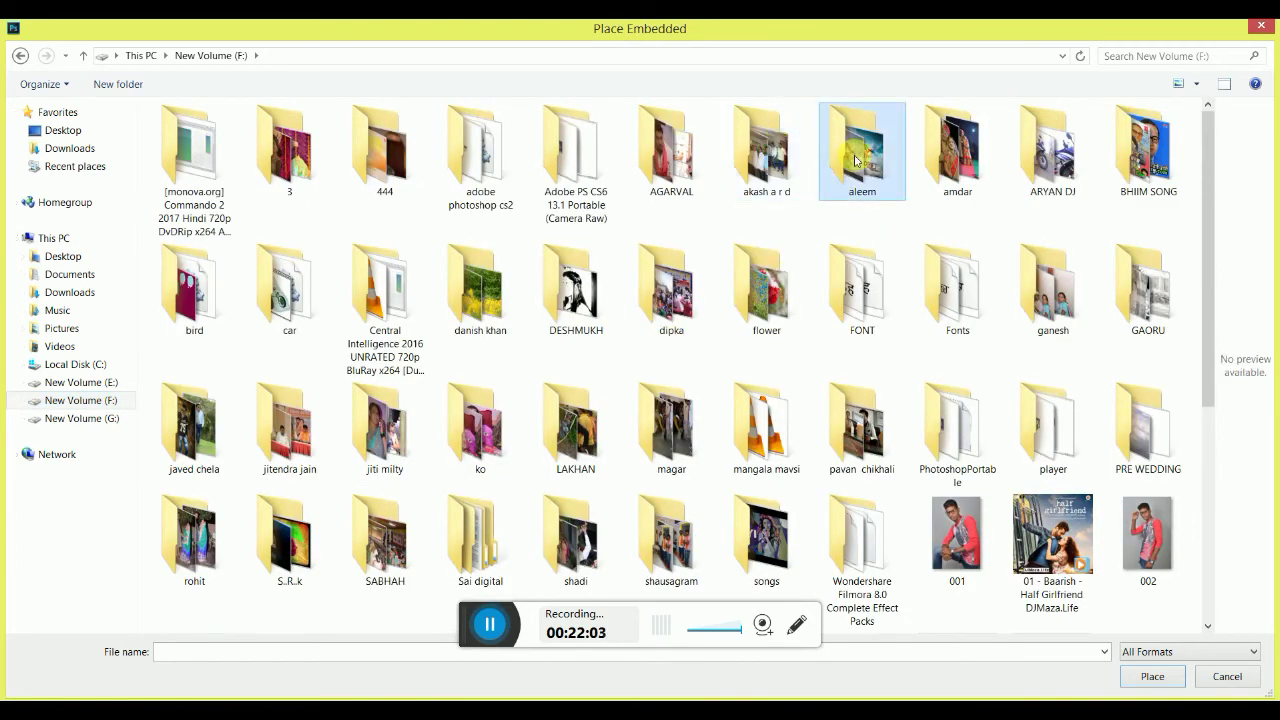
{"action": "double_click", "coordinate": [855, 160]}
{"action": "scroll", "coordinate": [862, 488], "scroll_direction": "down", "scroll_amount": 10}
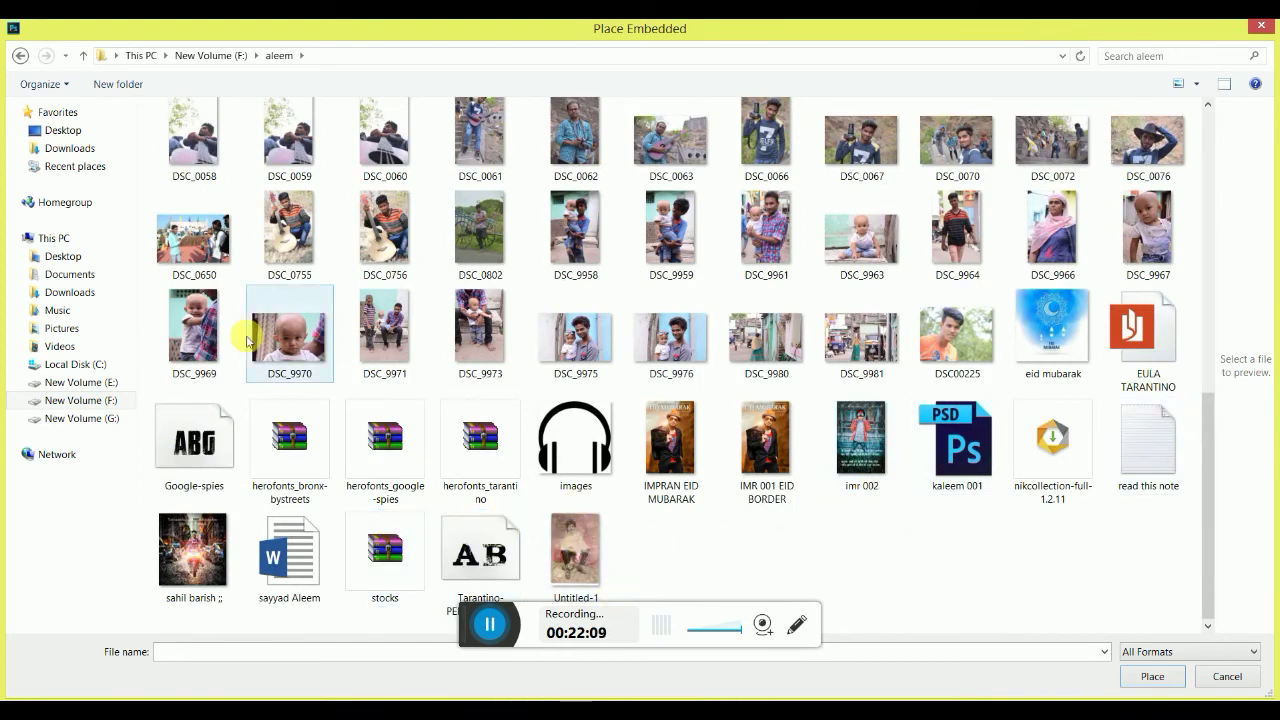
Place the drift artwork from New Volume (E:) and shift it about 0.35 in down to the image's lower edge
{"action": "left_click", "coordinate": [112, 384]}
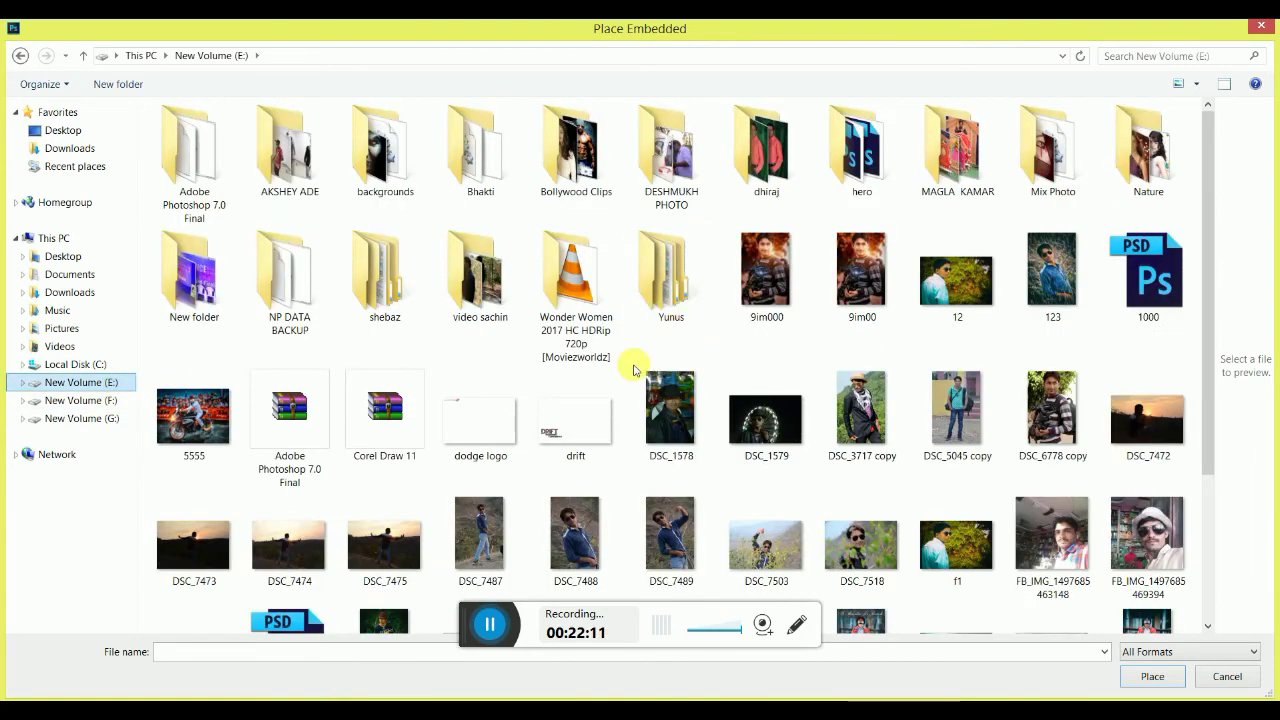
{"action": "left_click", "coordinate": [575, 415]}
{"action": "left_click_drag", "start_coordinate": [415, 640], "coordinate": [305, 695]}
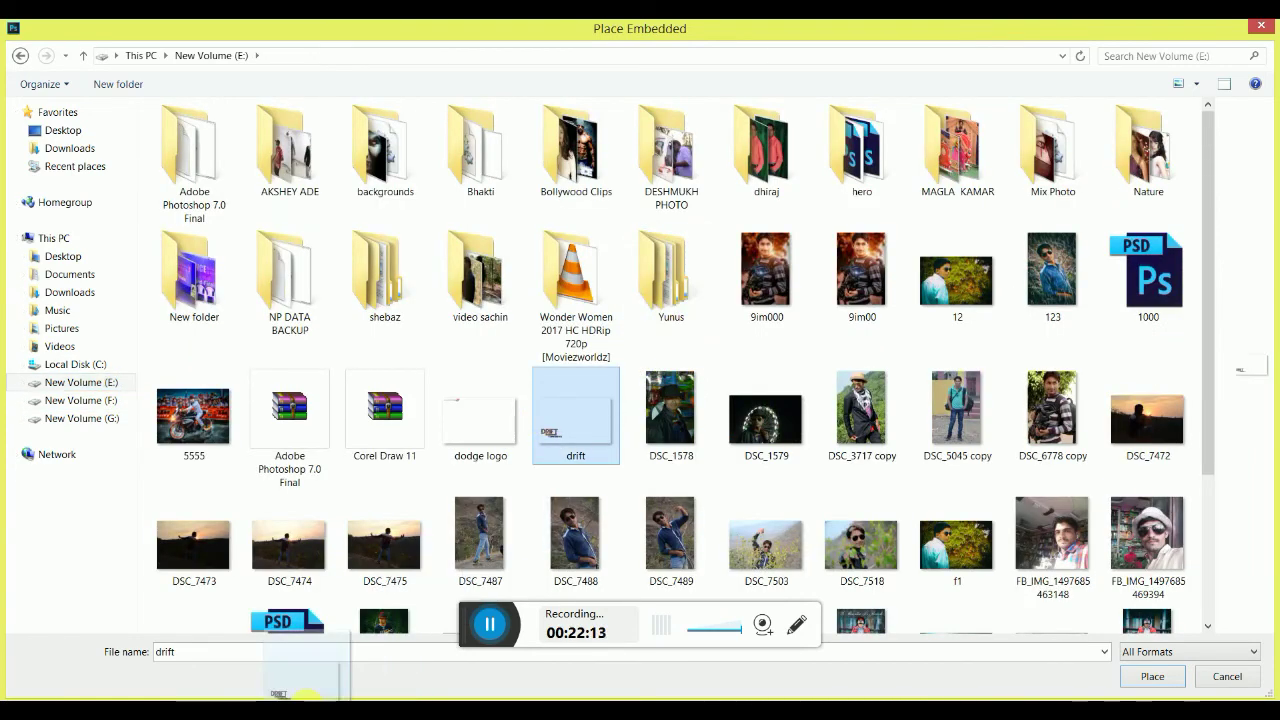
{"action": "left_click", "coordinate": [1152, 676]}
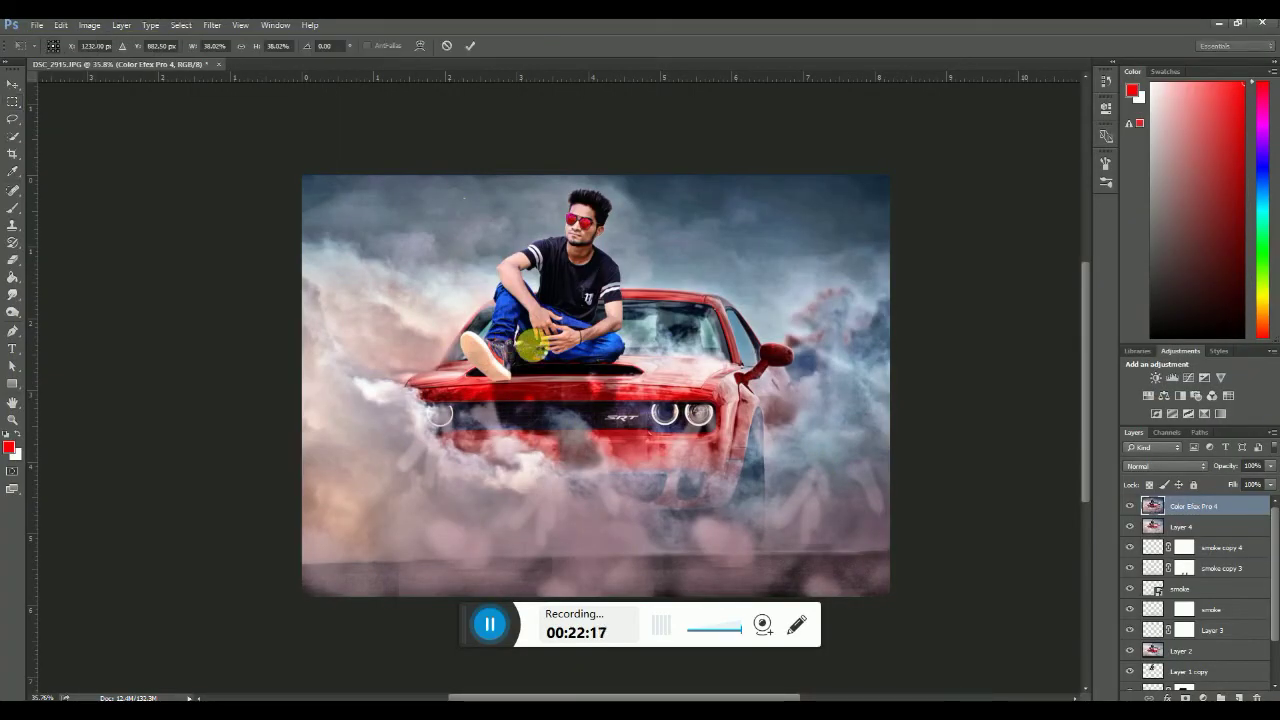
{"action": "left_click_drag", "start_coordinate": [706, 410], "coordinate": [706, 435]}
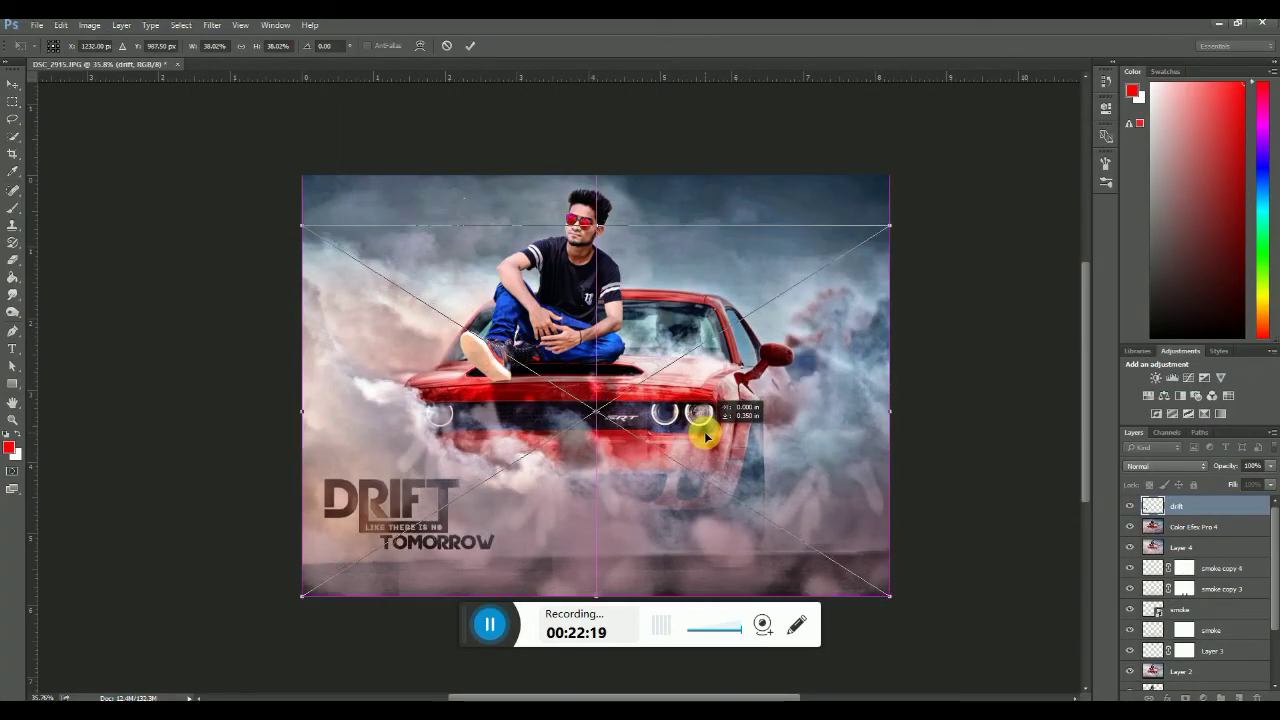
{"action": "left_click", "coordinate": [472, 45]}
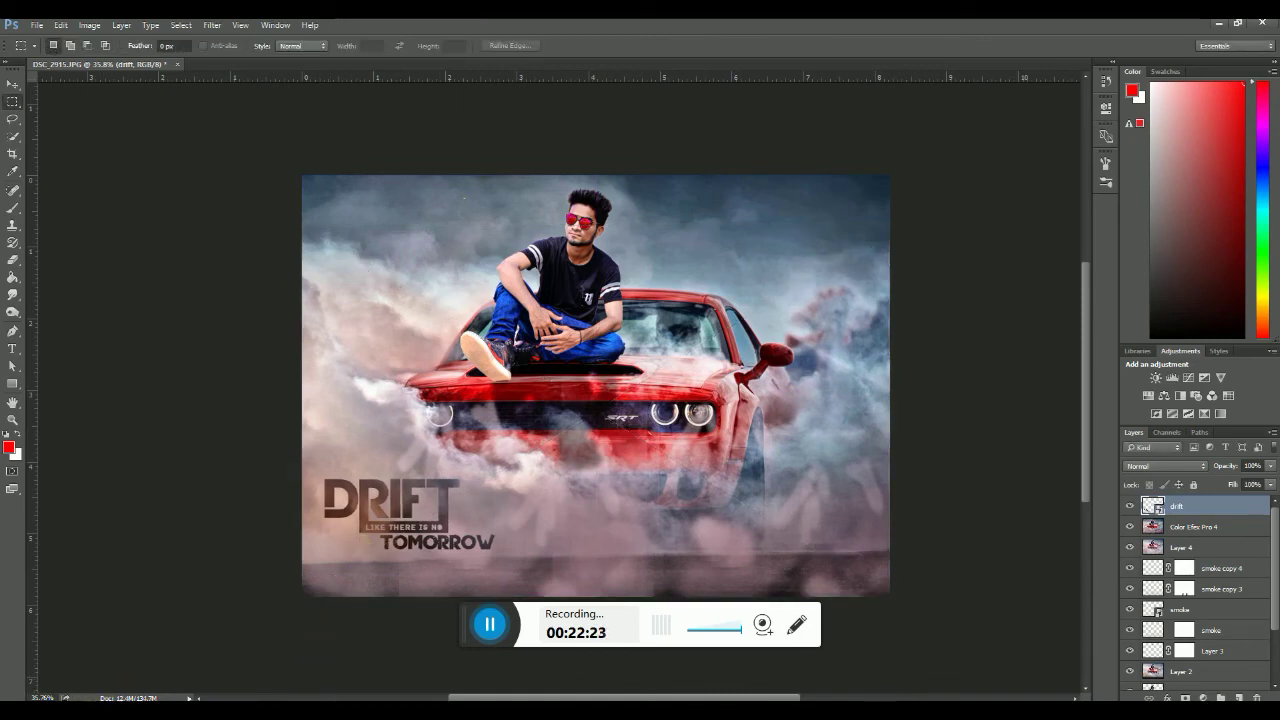
Place the dodge logo file and shift it up so the logo sits in the image's upper-left corner
{"action": "left_click", "coordinate": [124, 672]}
{"action": "mouse_move", "coordinate": [445, 612]}
{"action": "left_mouse_down"}
{"action": "mouse_move", "coordinate": [305, 690]}
{"action": "mouse_move", "coordinate": [365, 240]}
{"action": "left_mouse_up"}
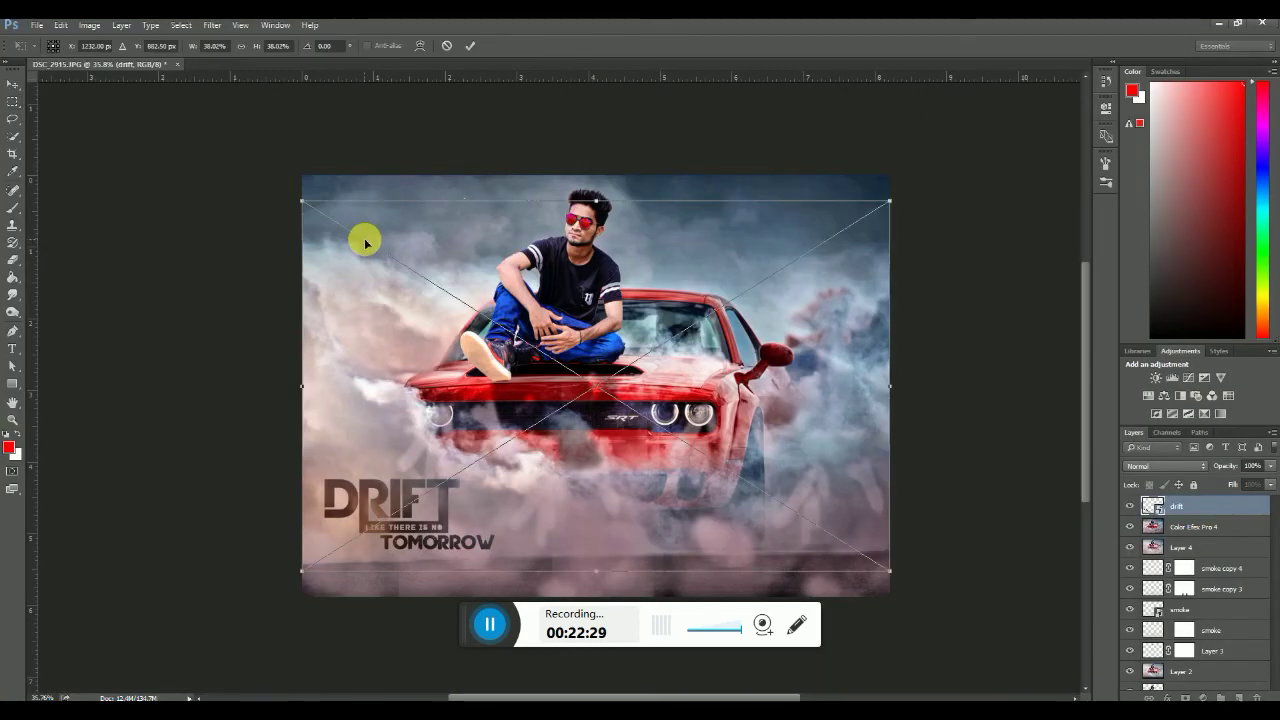
{"action": "left_click_drag", "start_coordinate": [484, 272], "coordinate": [486, 265]}
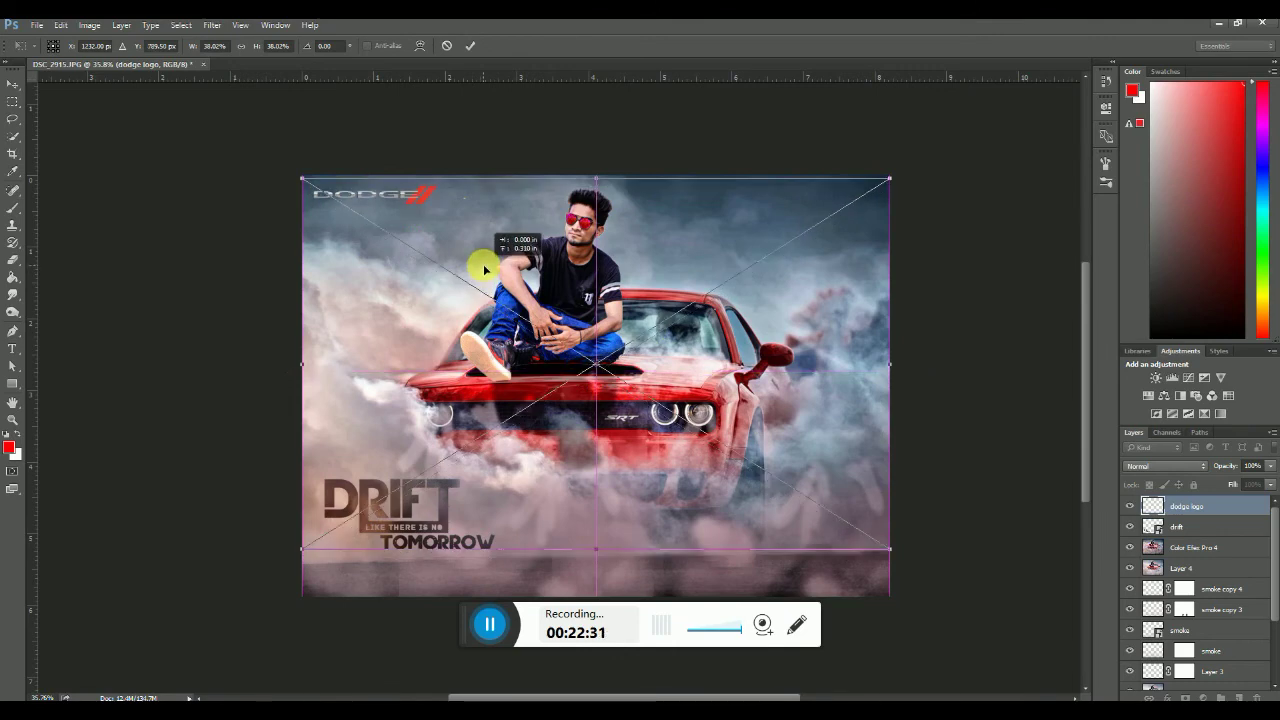
{"action": "left_click", "coordinate": [472, 46]}
Merge all visible layers into one, leaving the hidden Background layer separate
{"action": "scroll", "coordinate": [1029, 294], "scroll_direction": "up", "scroll_amount": 2}
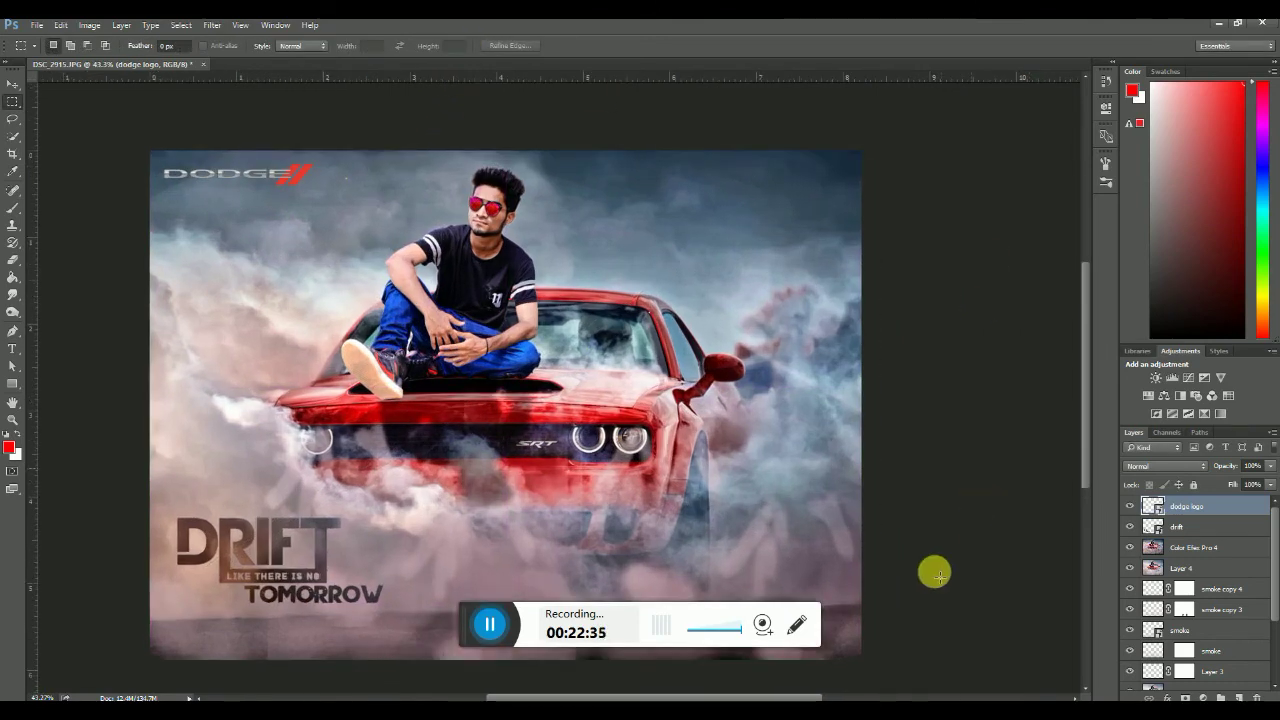
{"action": "scroll", "coordinate": [648, 462], "scroll_direction": "down", "scroll_amount": 2}
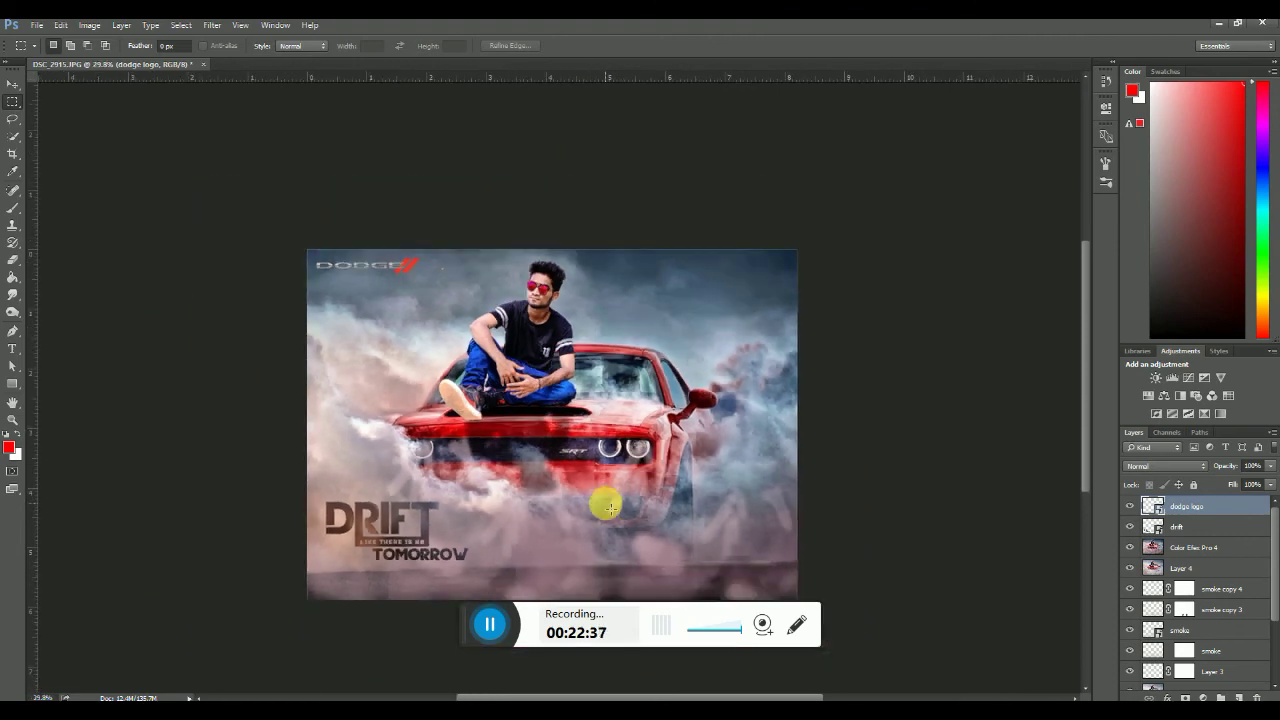
{"action": "scroll", "coordinate": [609, 508], "scroll_direction": "up", "scroll_amount": 2}
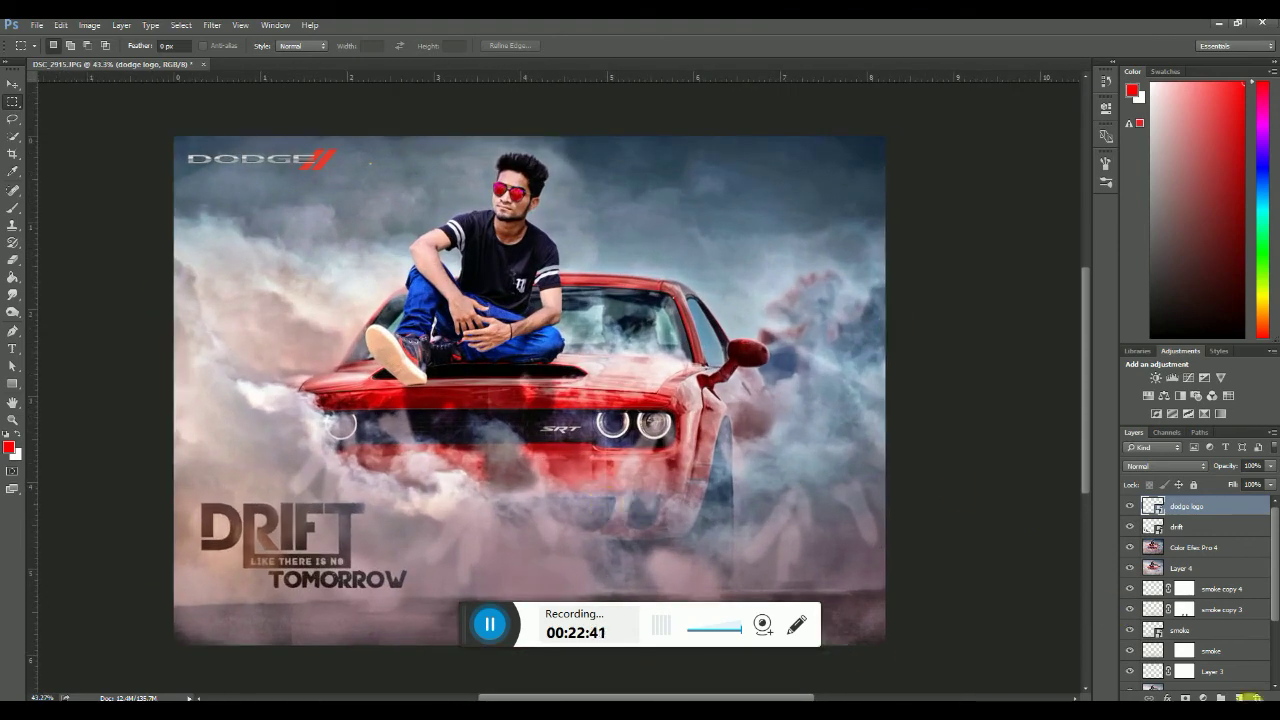
{"action": "right_click", "coordinate": [1162, 508]}
{"action": "left_click", "coordinate": [1026, 624]}
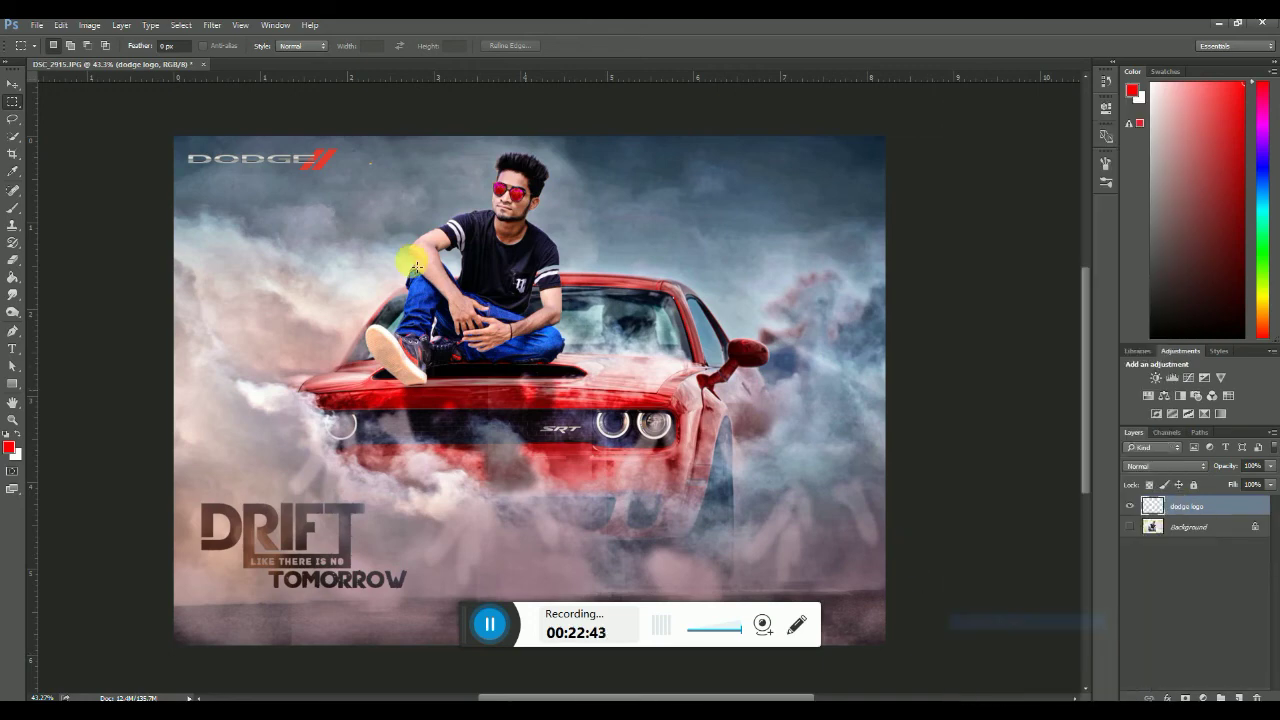
Apply a Camera Raw filter to the merged layer with Blacks at +5 and Highlights raised slightly
{"action": "left_click", "coordinate": [212, 25]}
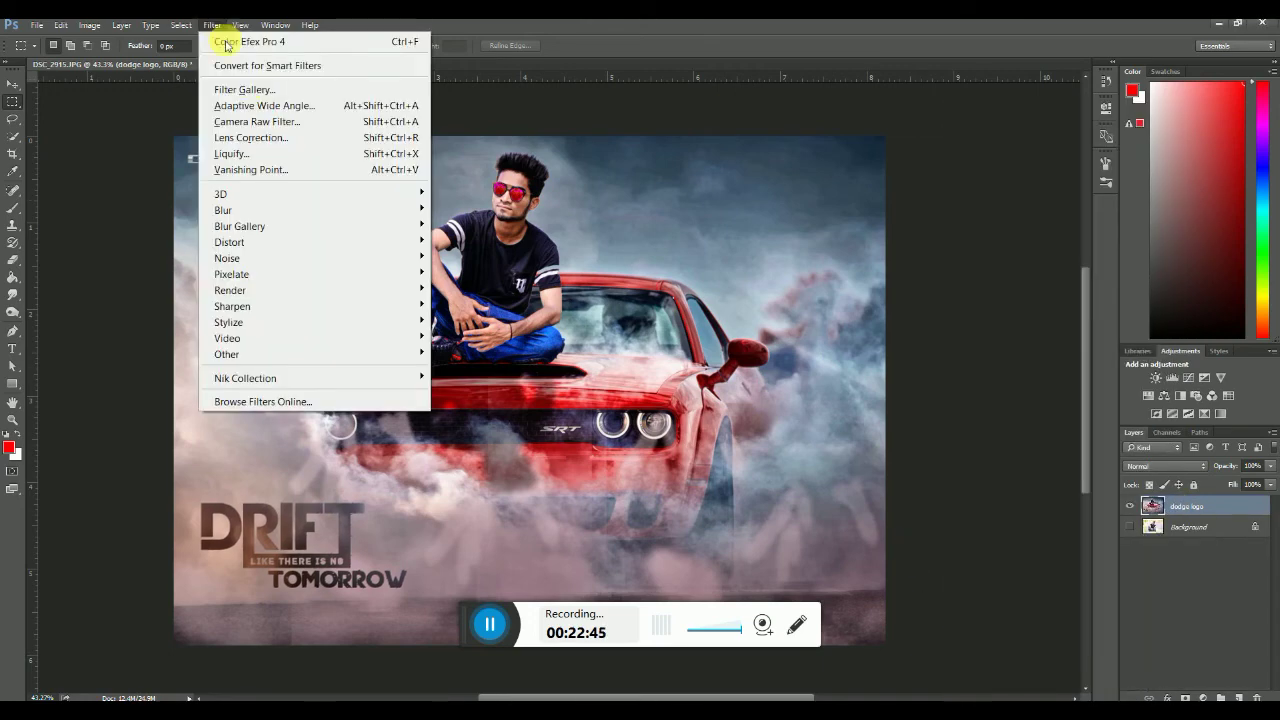
{"action": "left_click", "coordinate": [268, 123]}
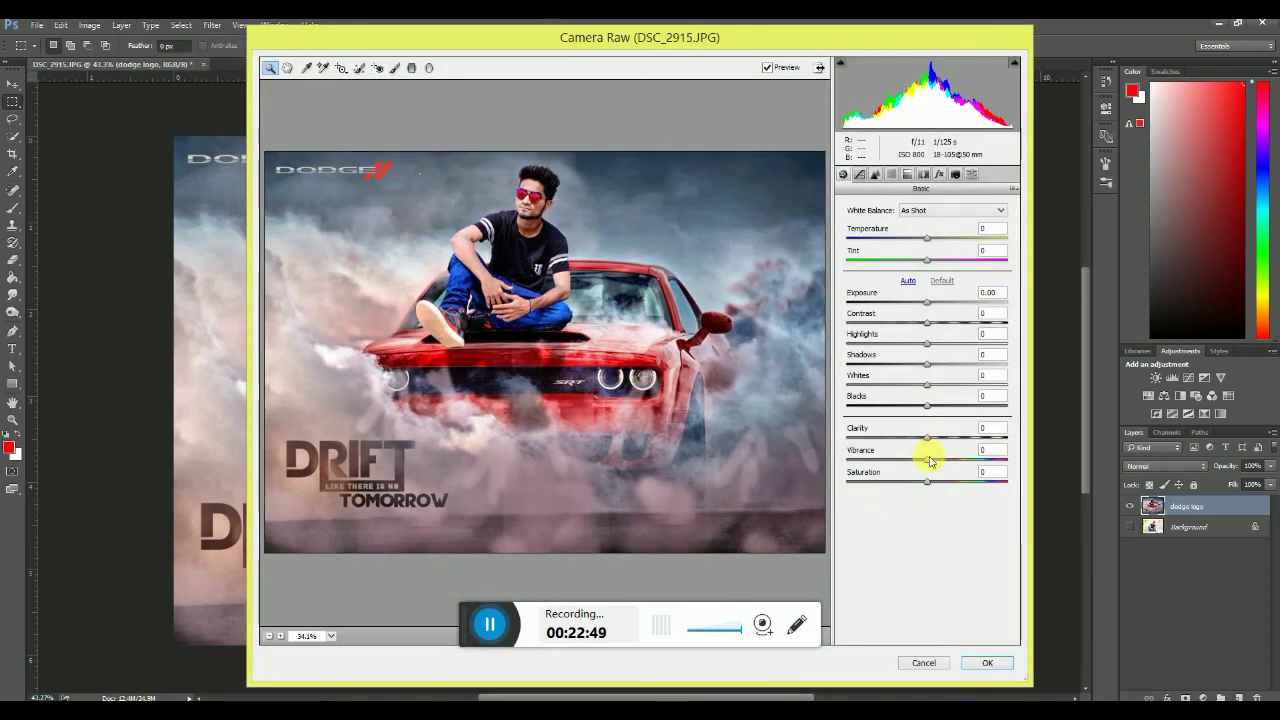
{"action": "left_click_drag", "start_coordinate": [927, 408], "coordinate": [942, 408]}
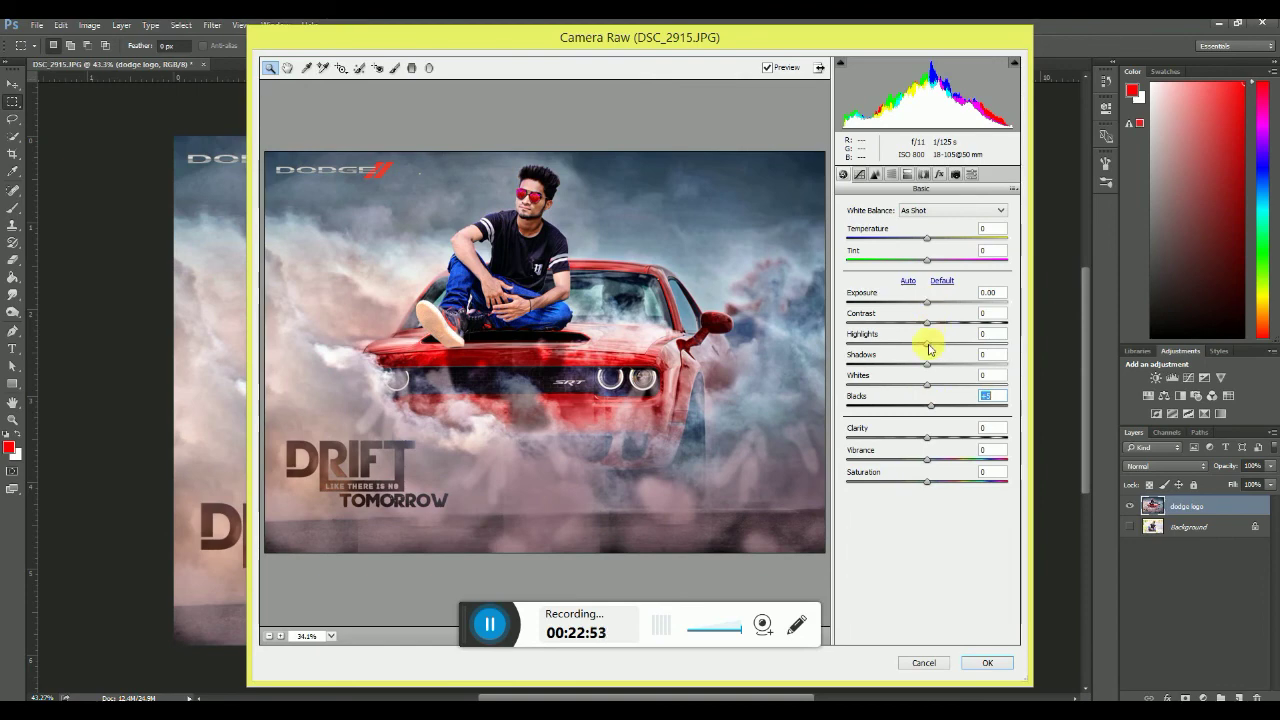
{"action": "mouse_move", "coordinate": [945, 347]}
{"action": "left_mouse_down"}
{"action": "mouse_move", "coordinate": [971, 349]}
{"action": "mouse_move", "coordinate": [932, 356]}
{"action": "left_mouse_up"}
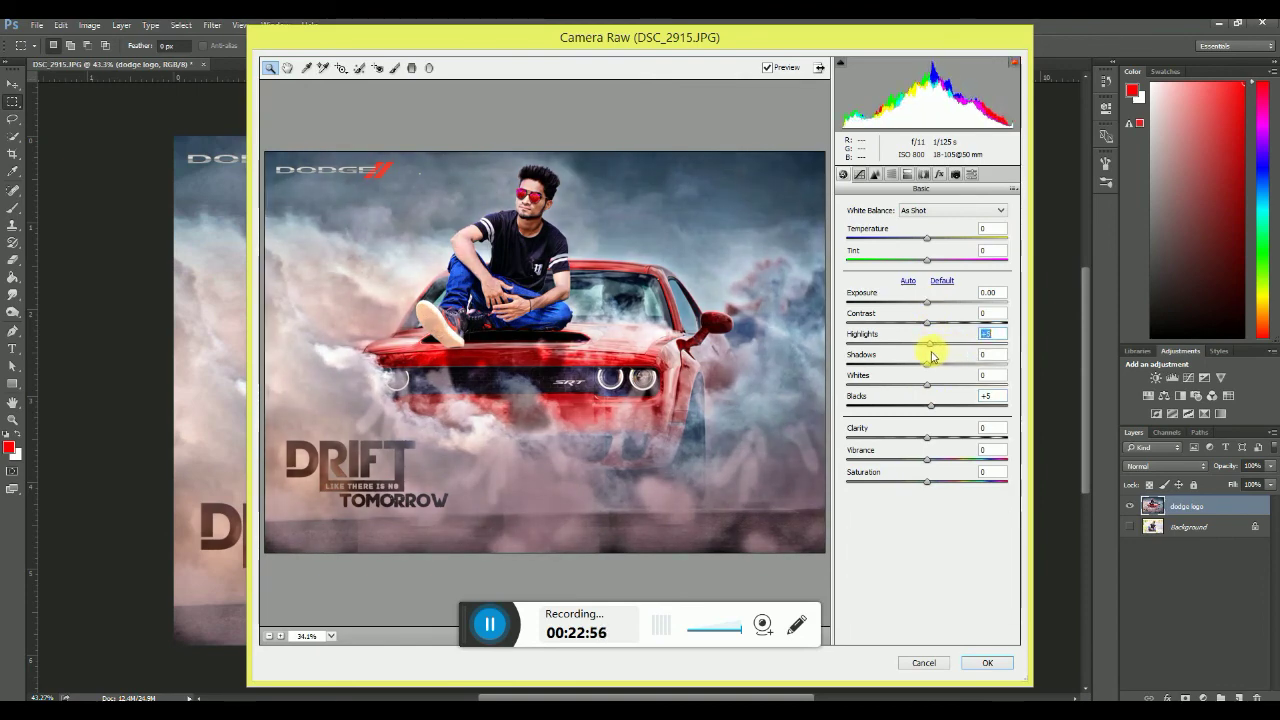
{"action": "left_click", "coordinate": [986, 664]}
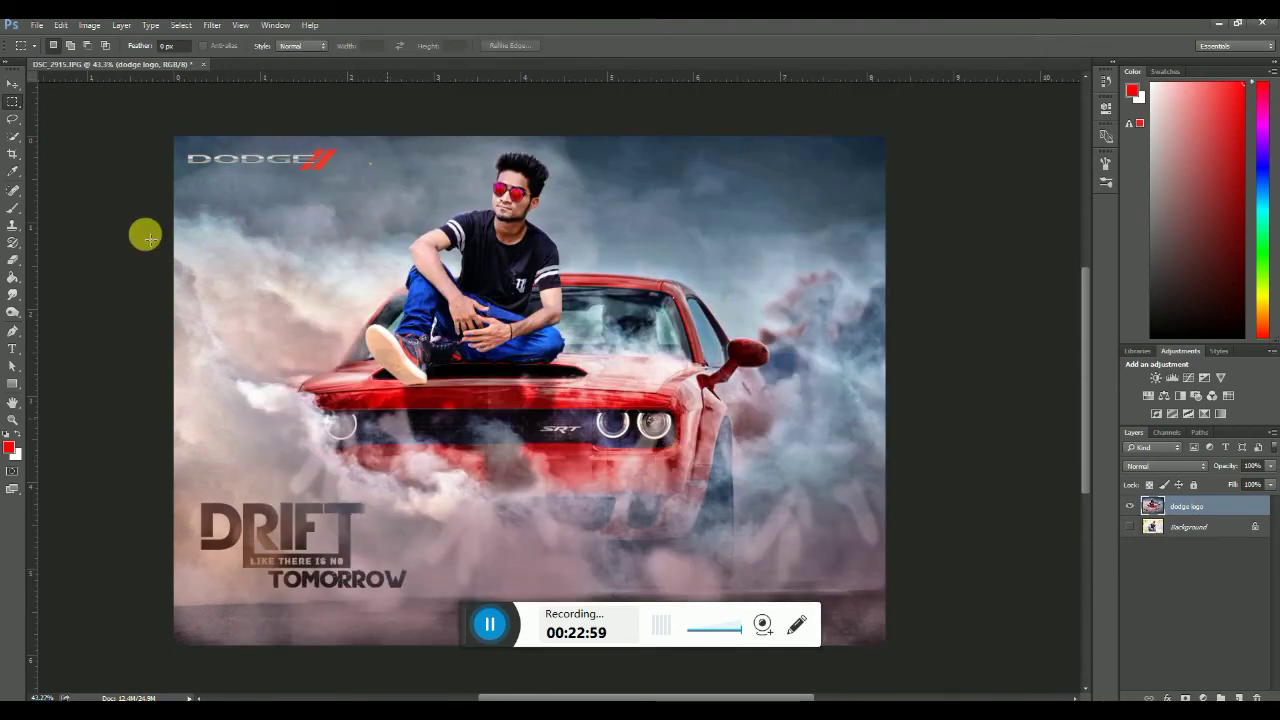